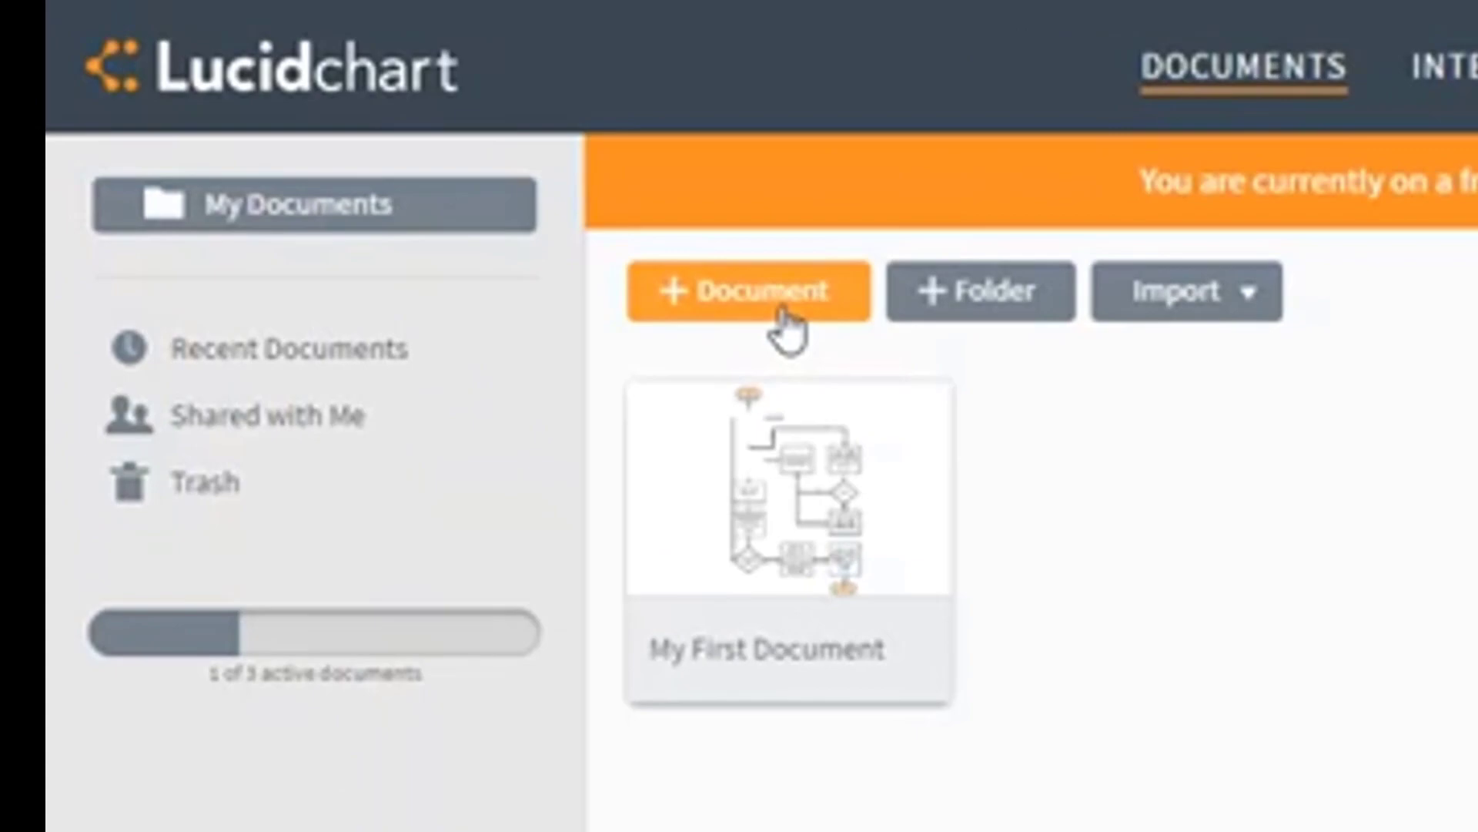
Create a new Lucidchart document from the Blank Site Map template
left_click(433, 168)
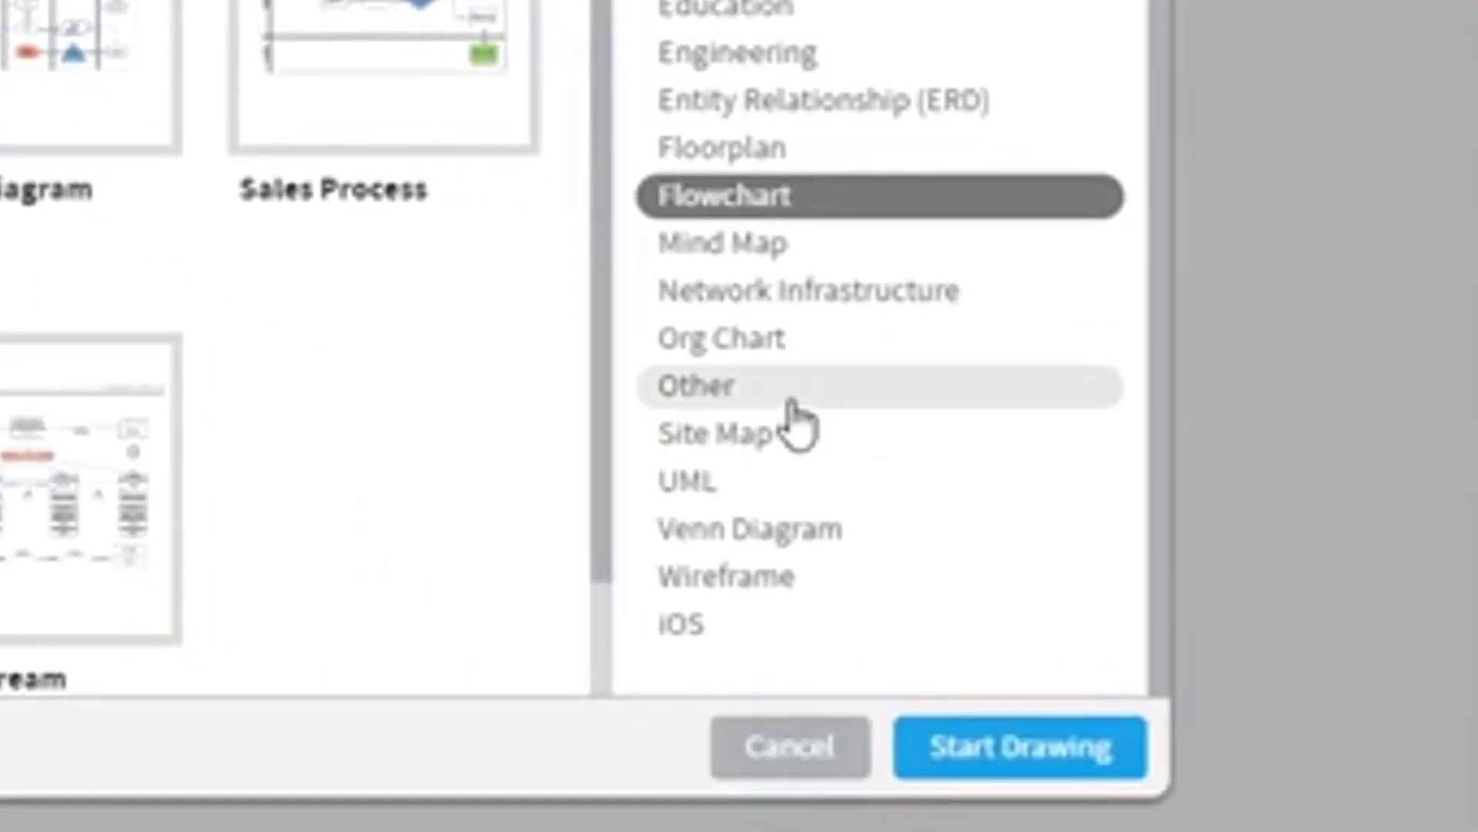
left_click(770, 432)
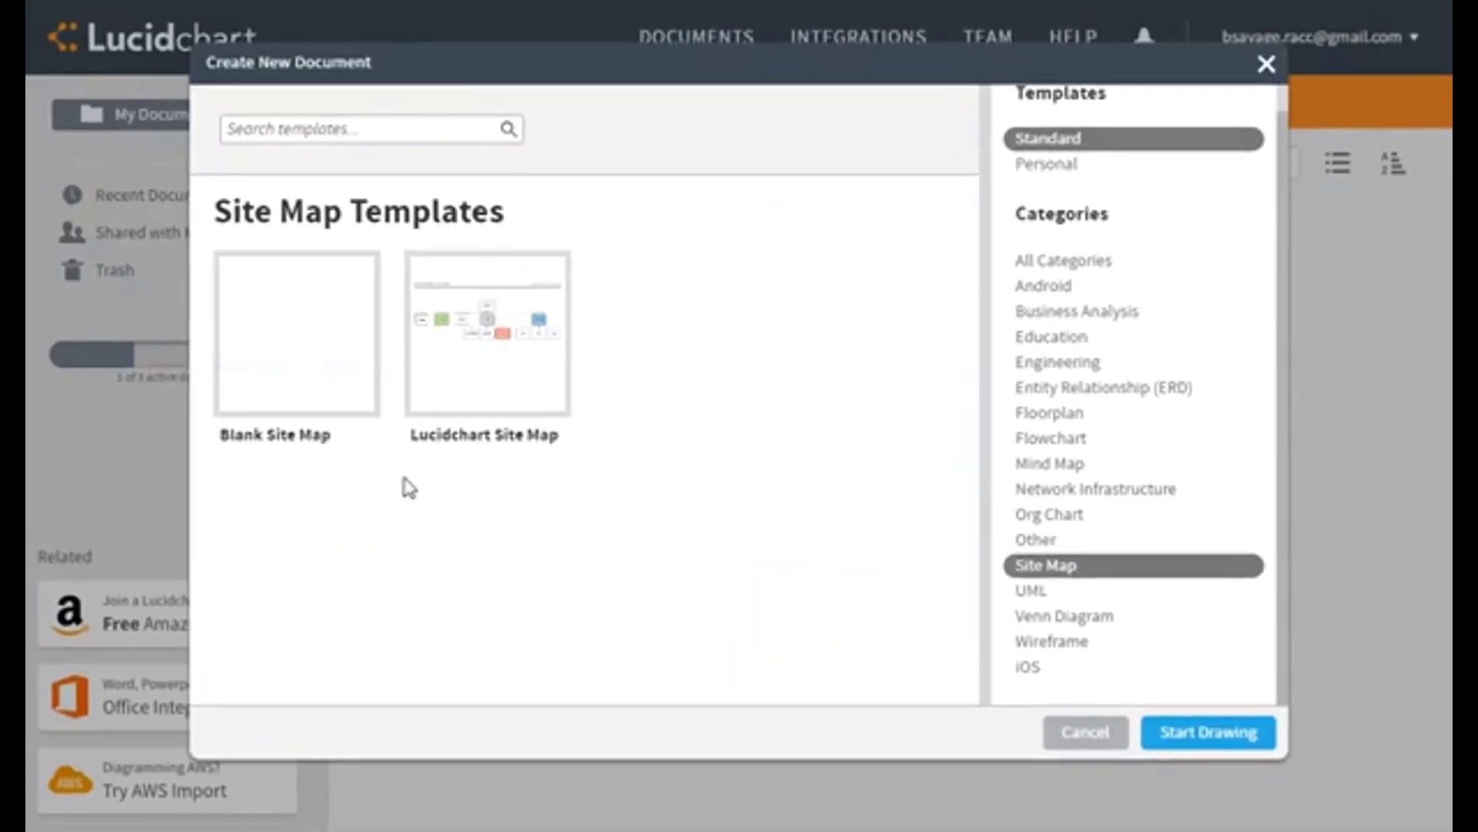
left_click(86, 335)
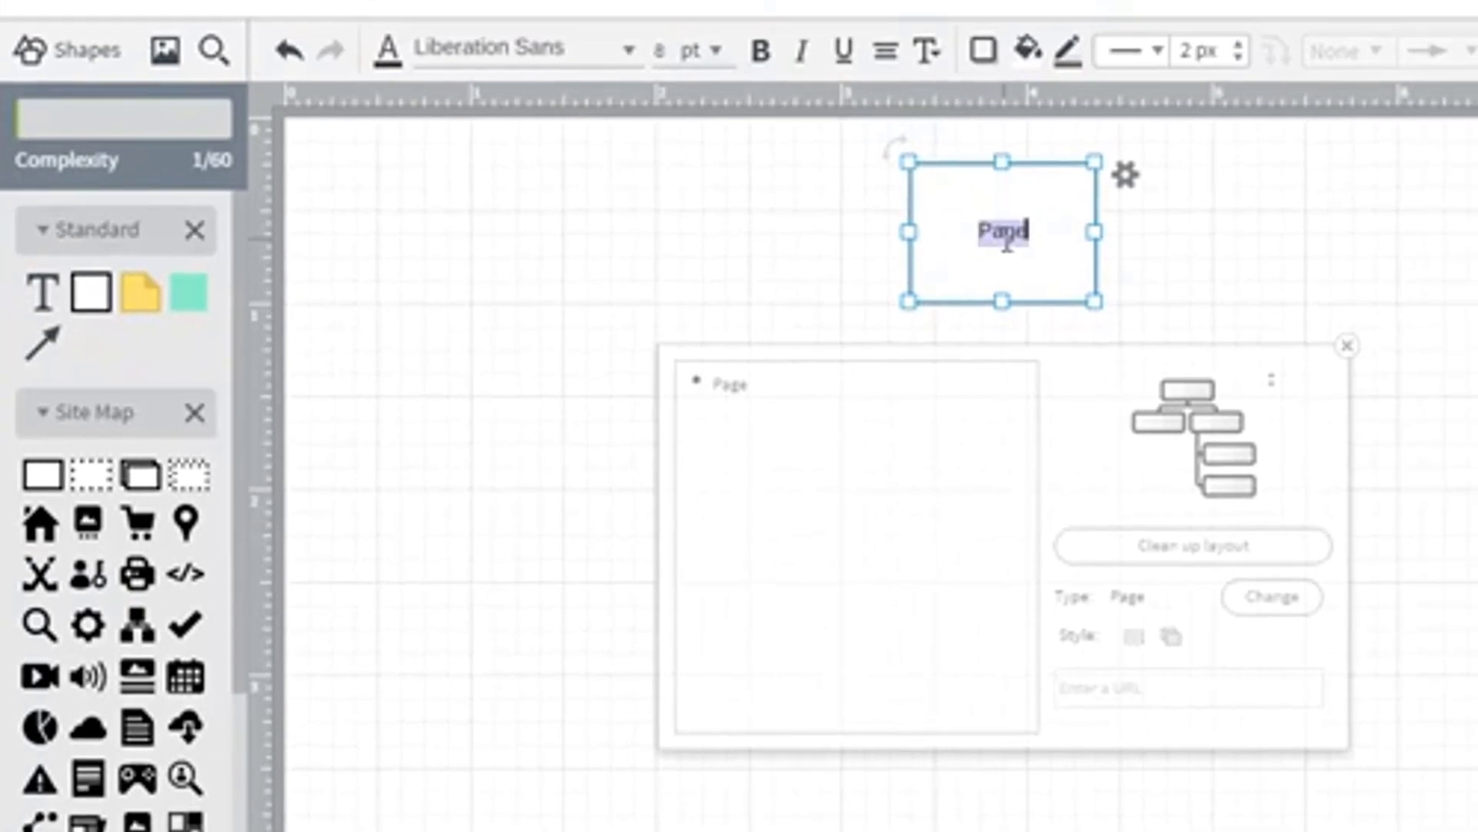
Relabel the first page box from 'Page' to 'inside out'
key("BackSpace")
type("inside out")
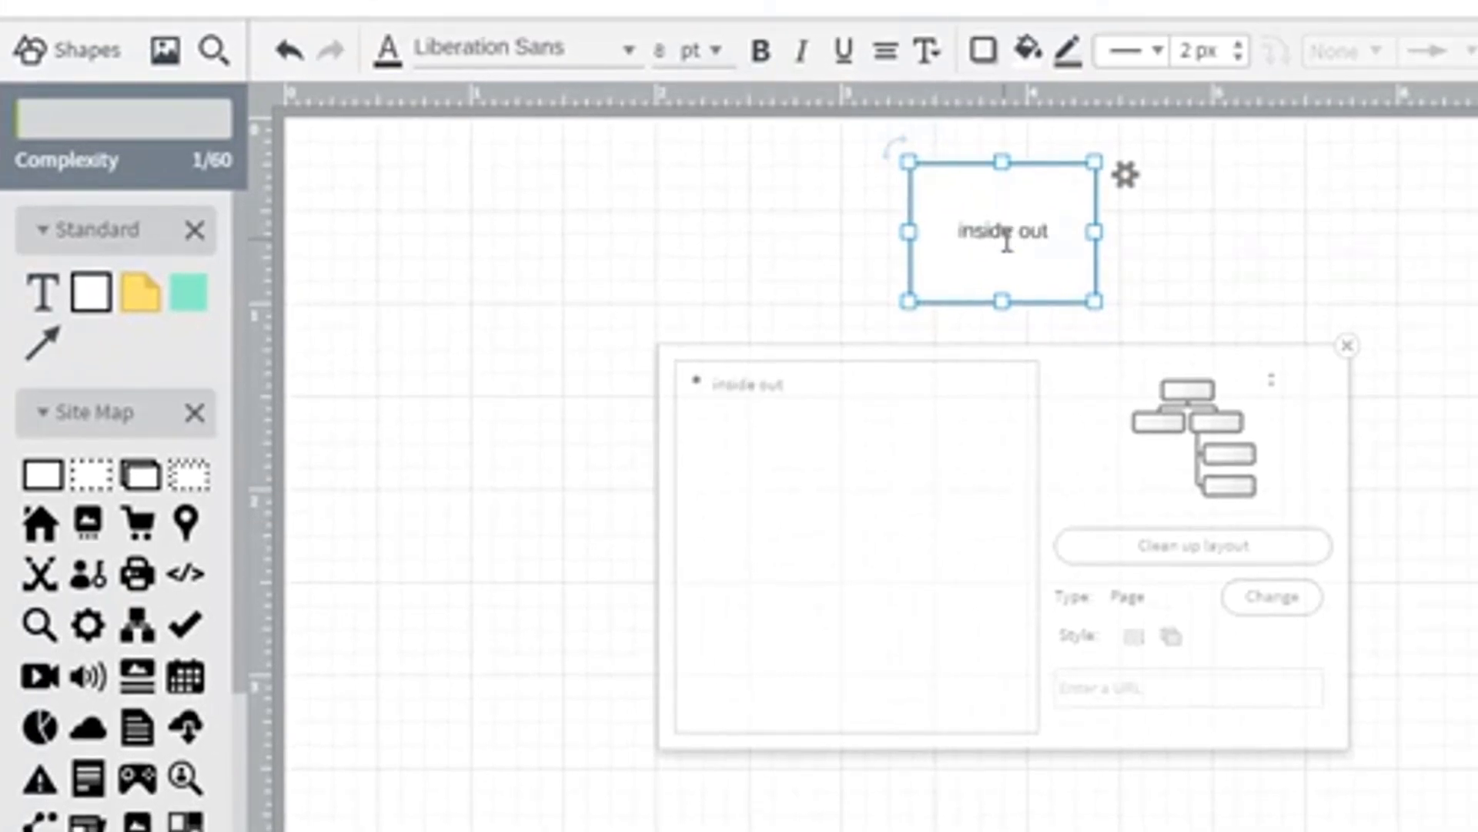
left_click(1235, 303)
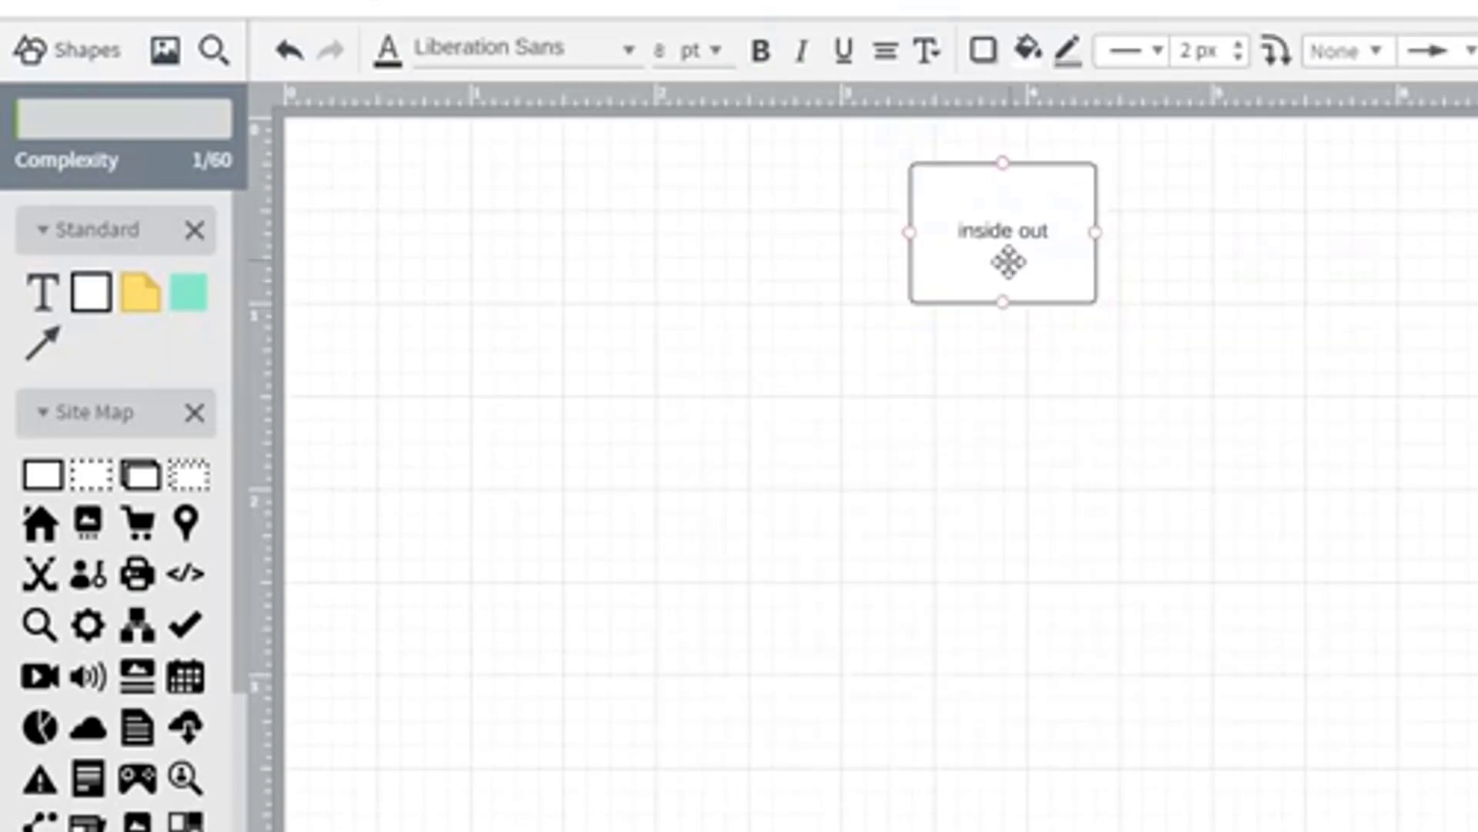
Switch the inside out site map to the centred tree layout
left_click(1008, 262)
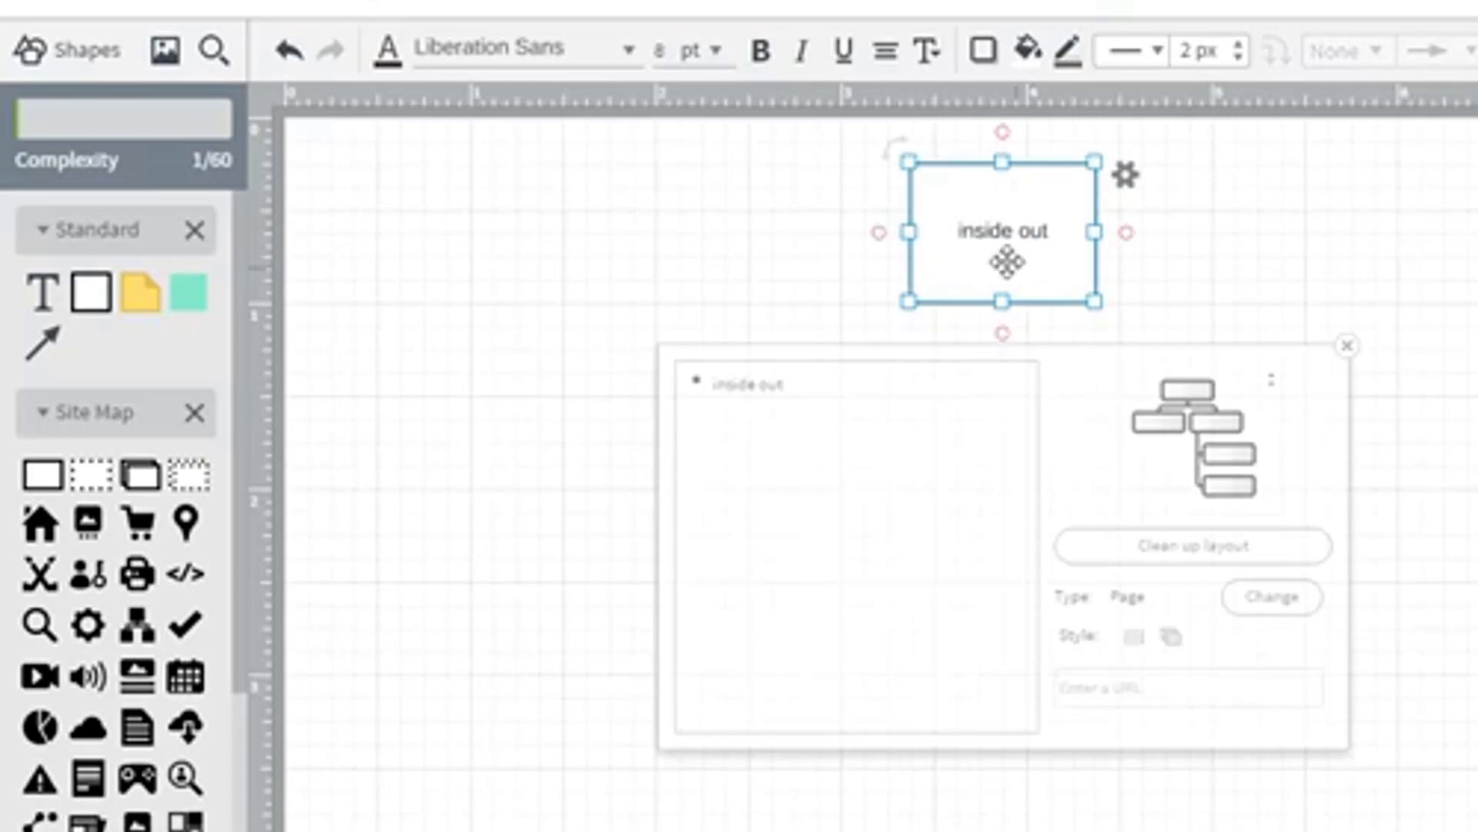
left_click(1178, 308)
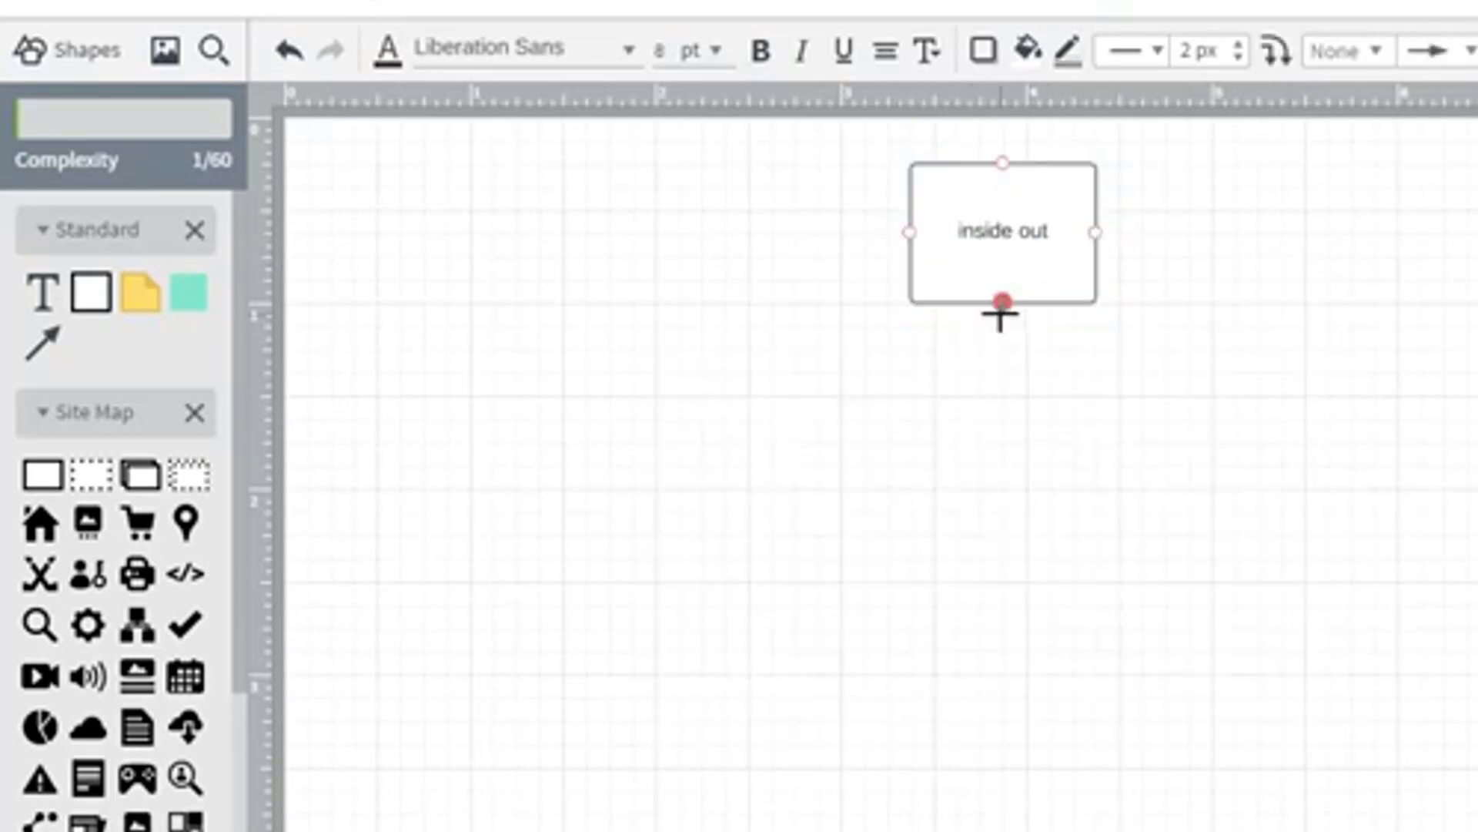
left_click(1017, 264)
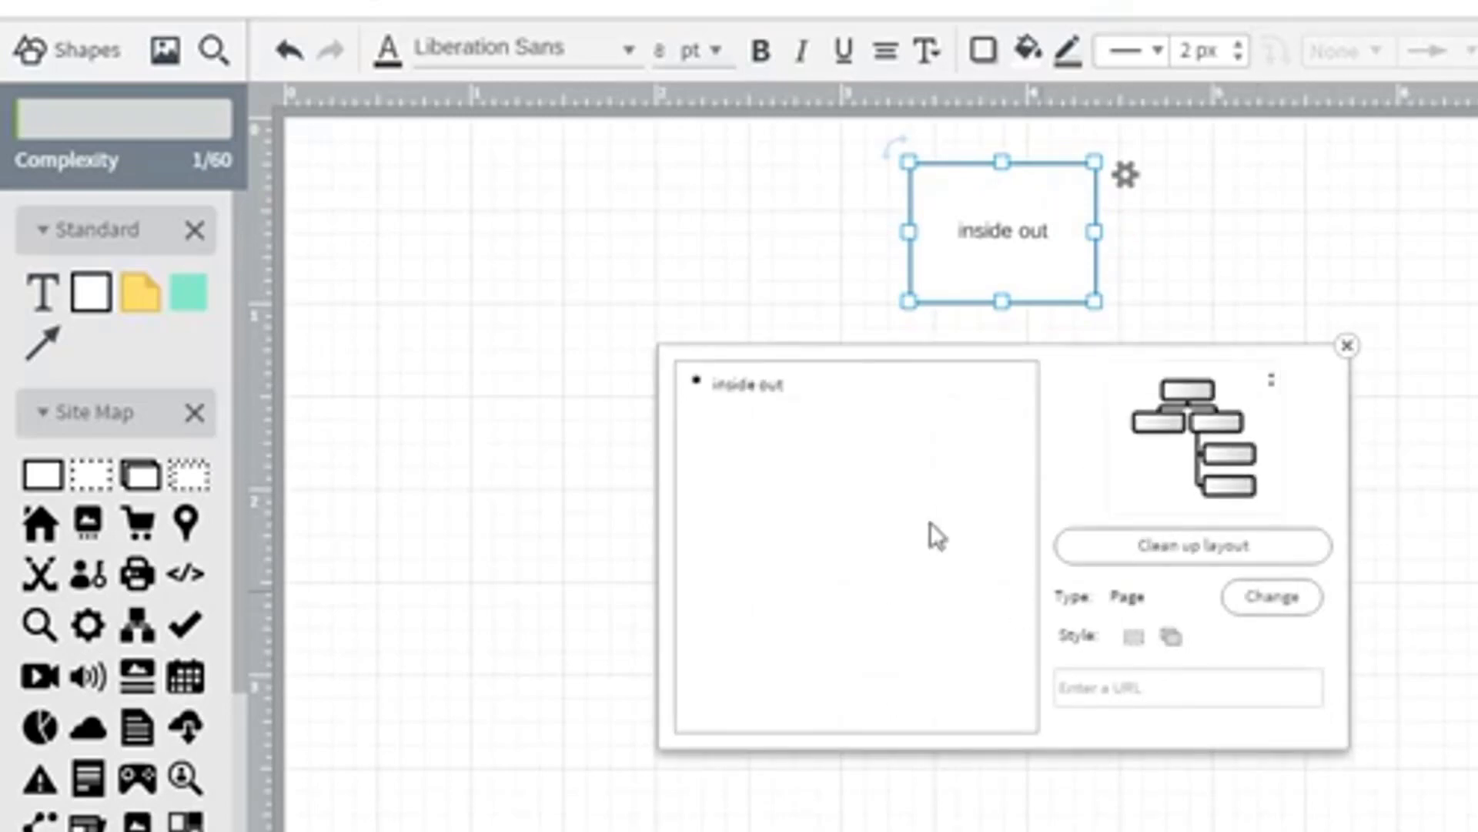
left_click(1250, 431)
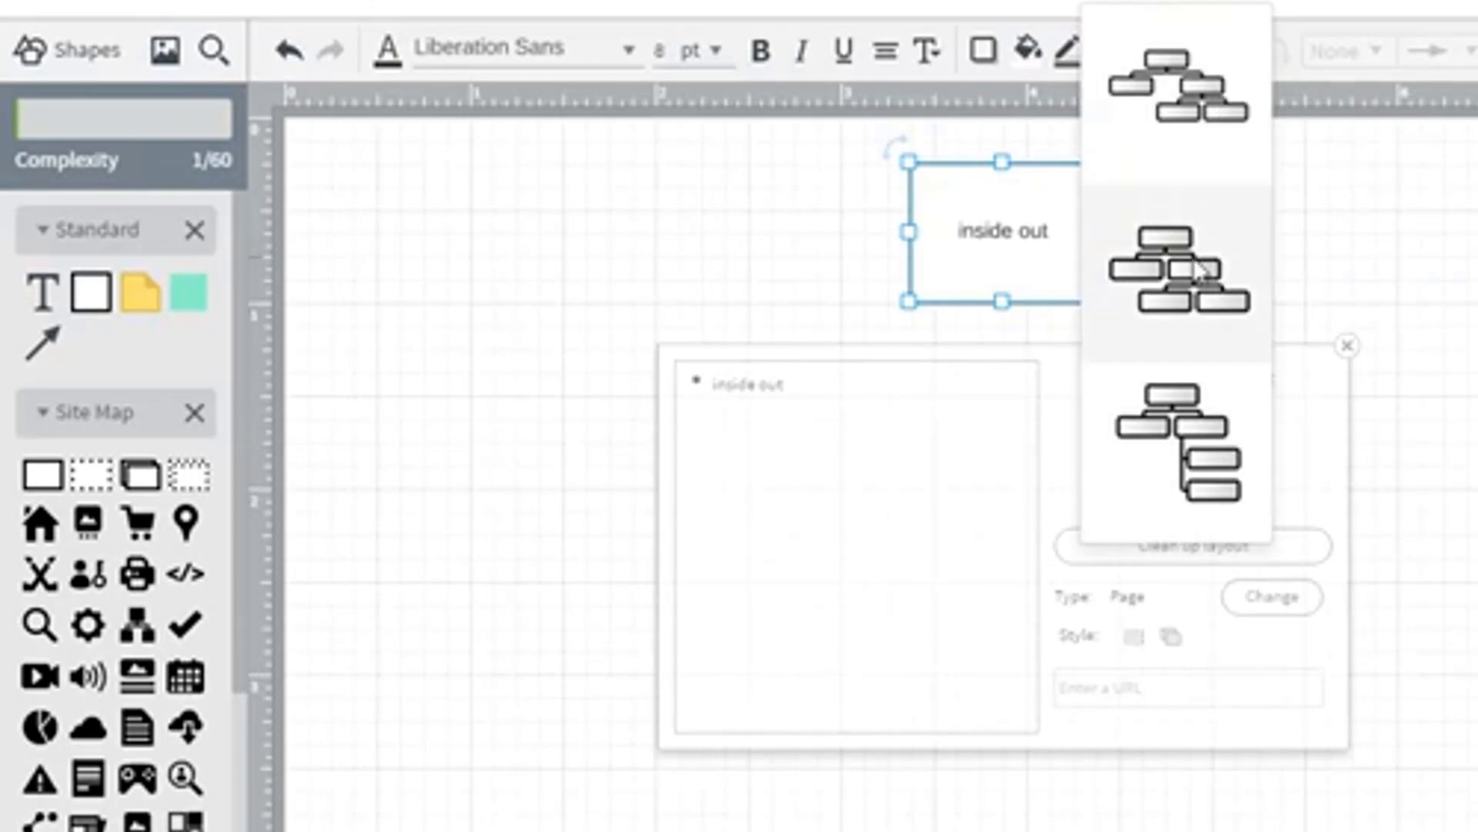
left_click(1192, 306)
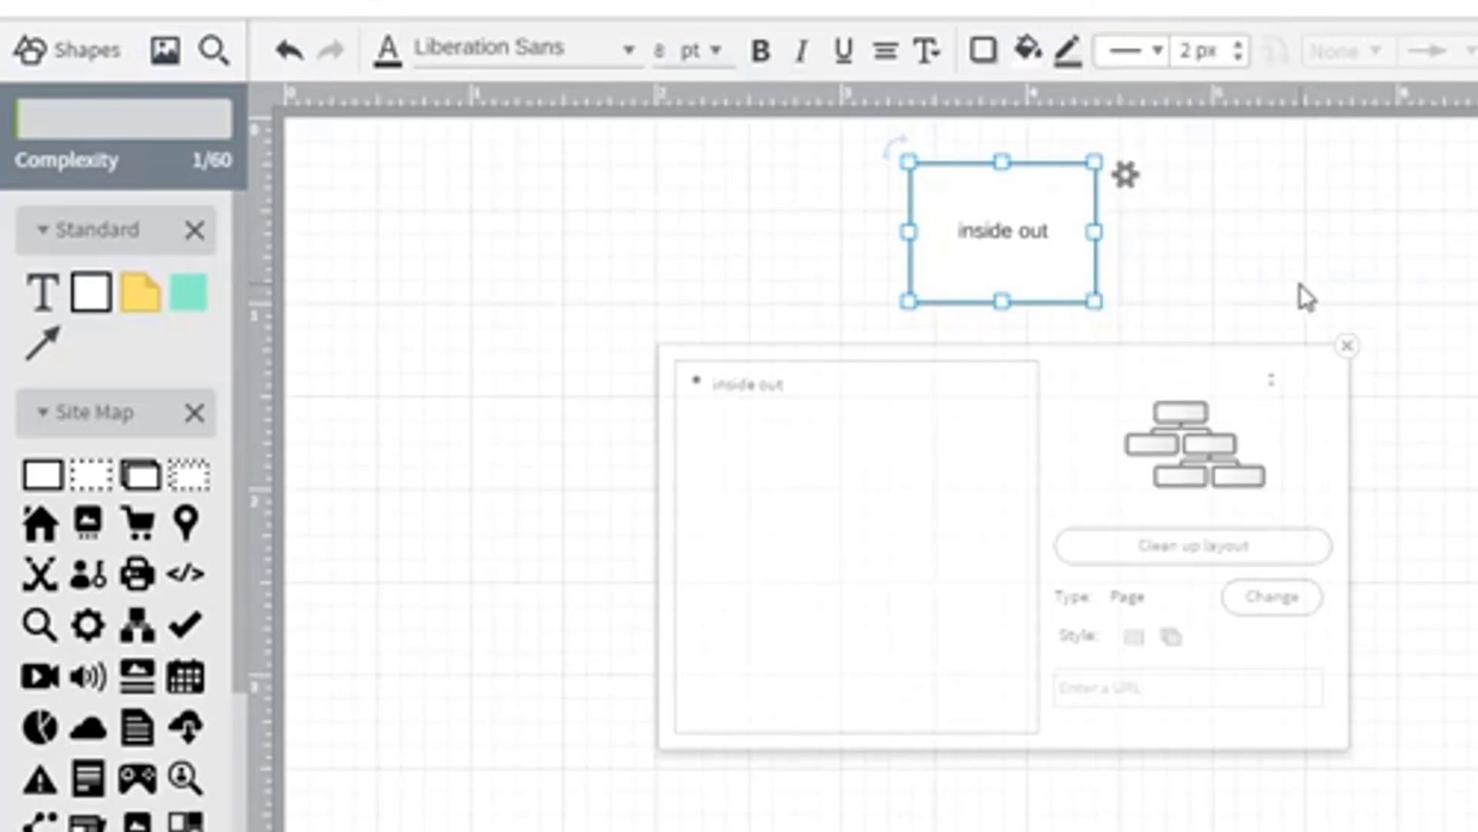
left_click(1347, 346)
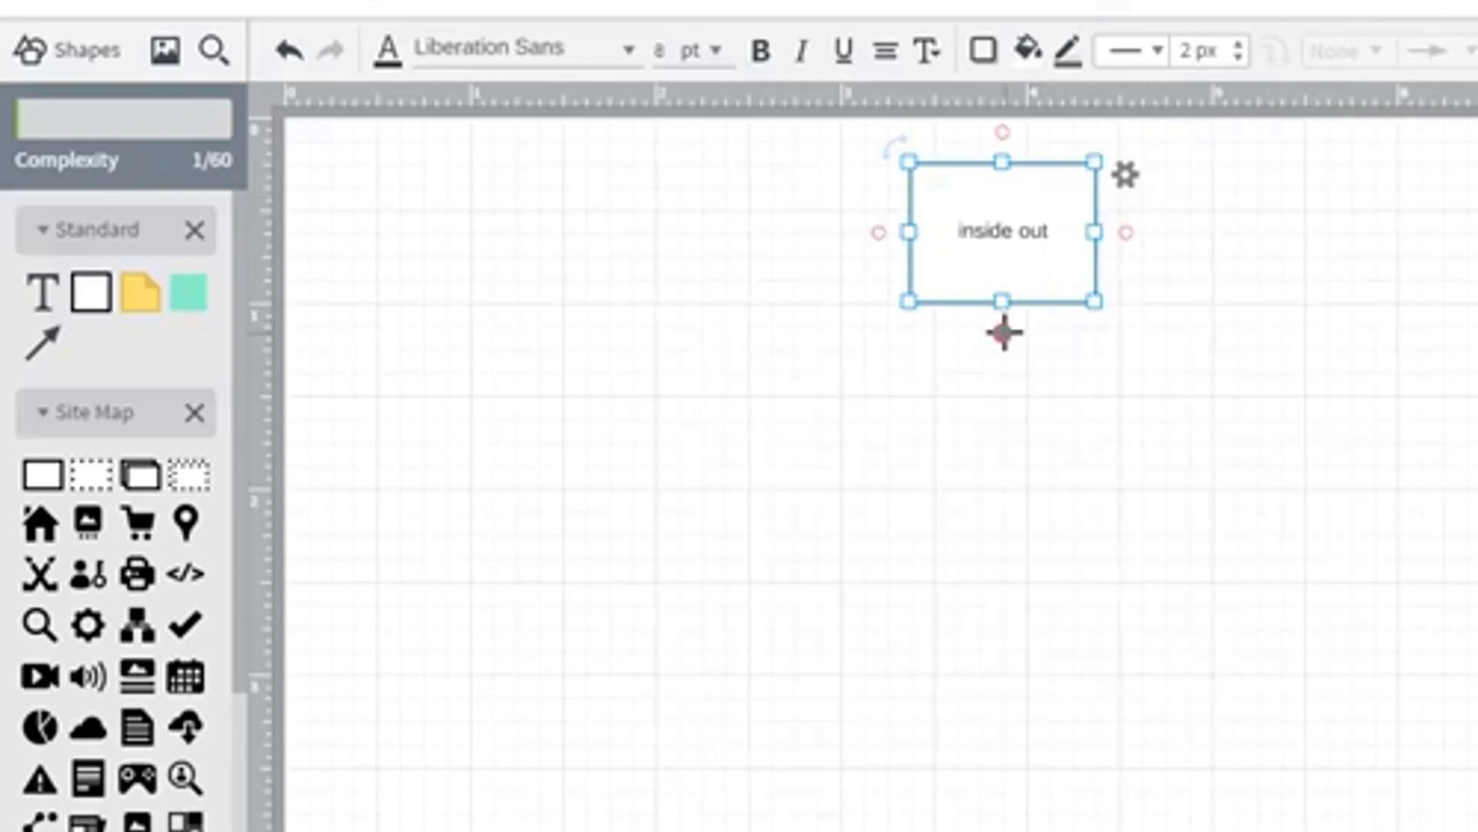
Add a connected child page 'love' below inside out, shift it left, and undo the extra box
left_click_drag(1005, 333, 1001, 389)
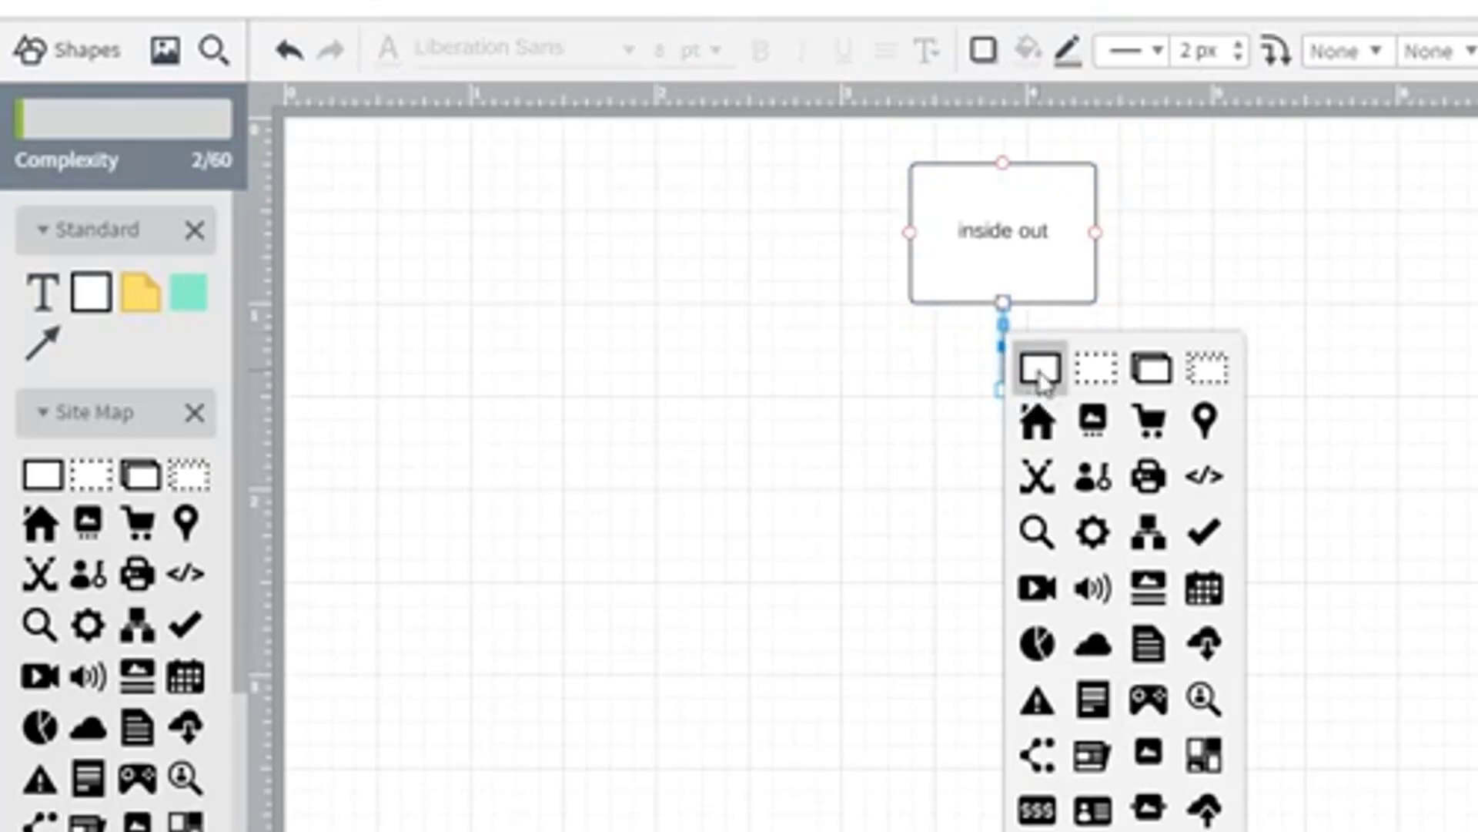
left_click(1039, 370)
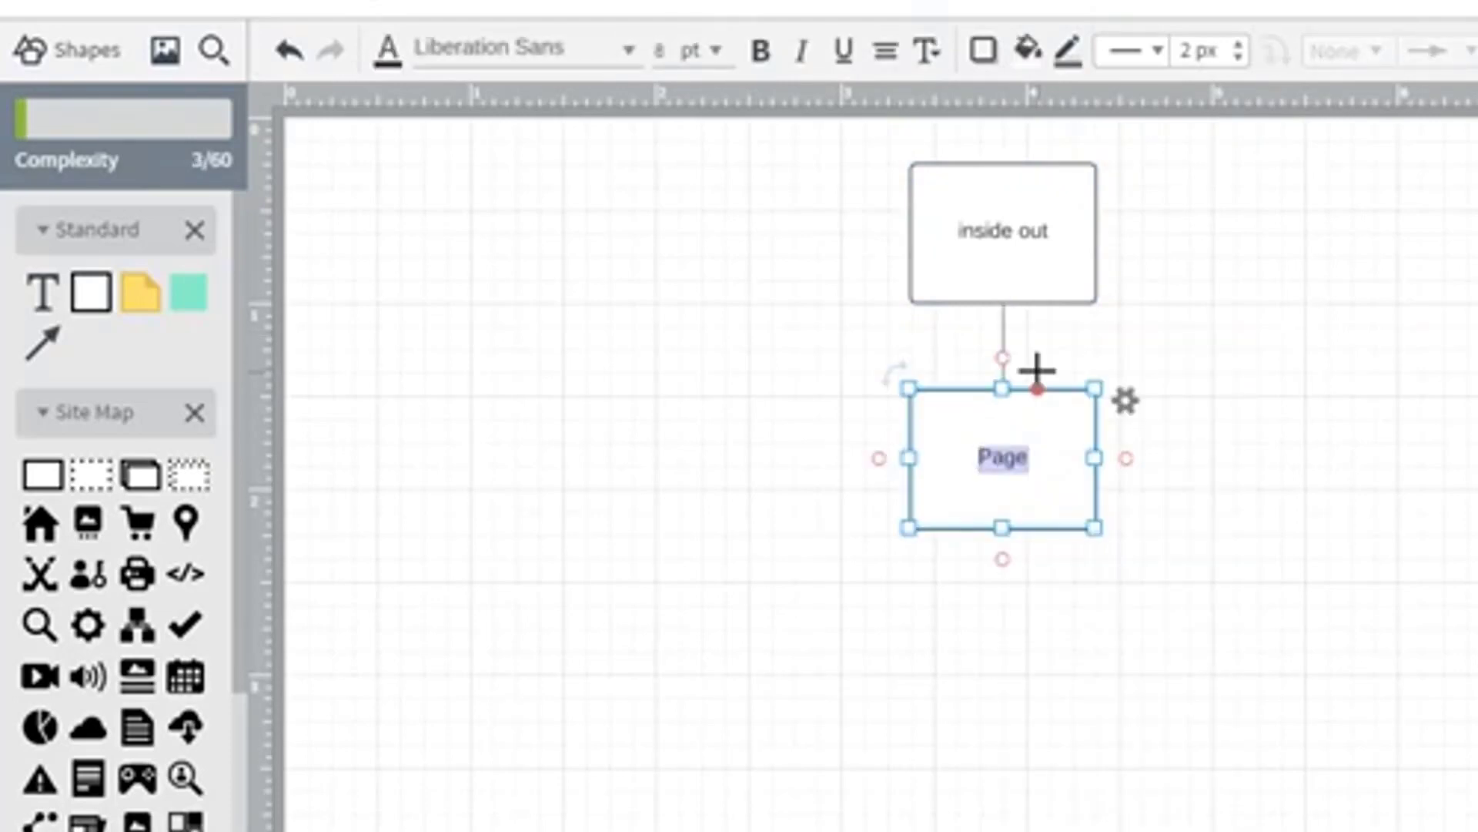
type("lov")
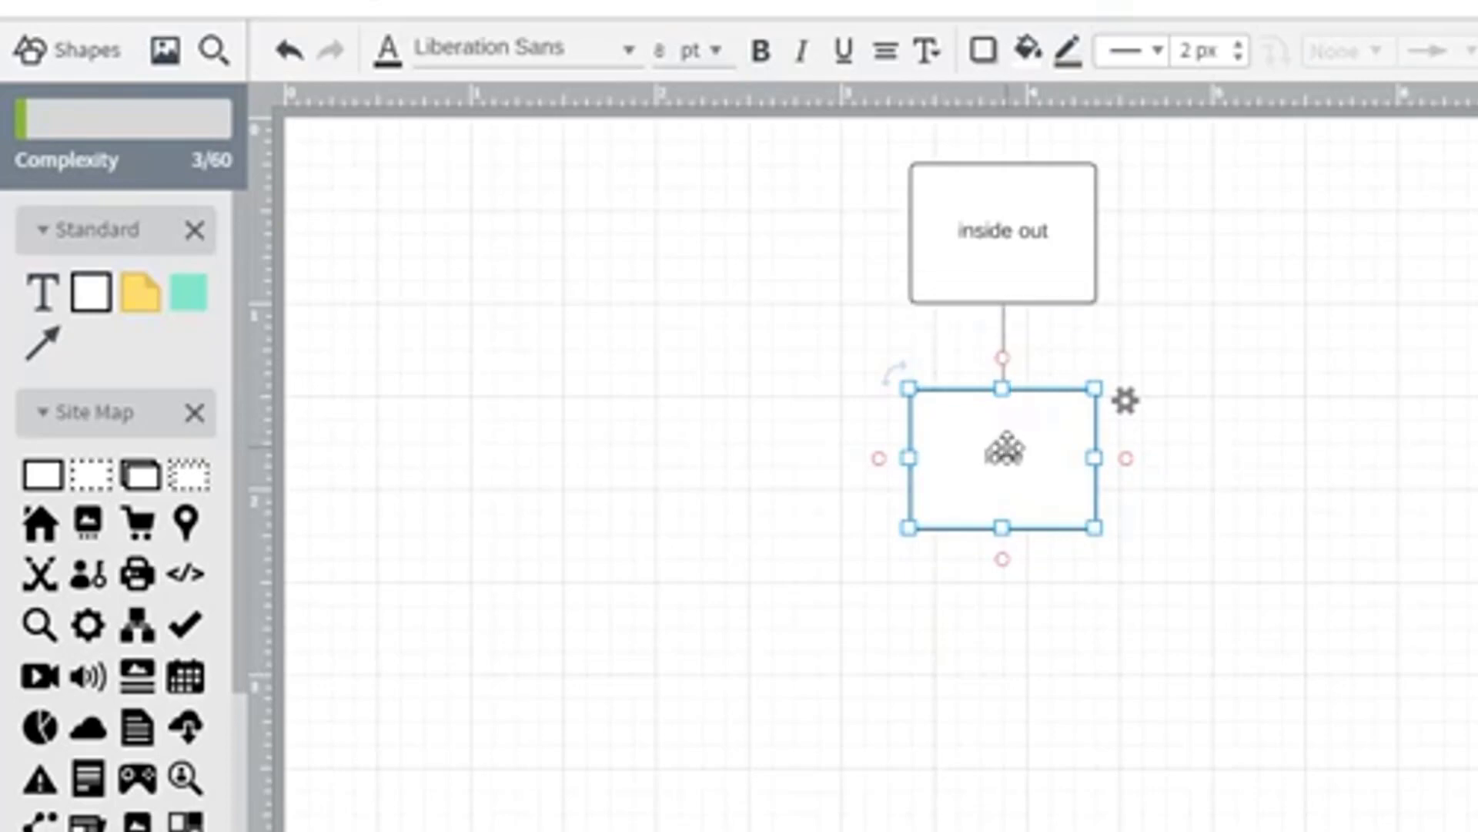
left_click_drag(1004, 447, 868, 449)
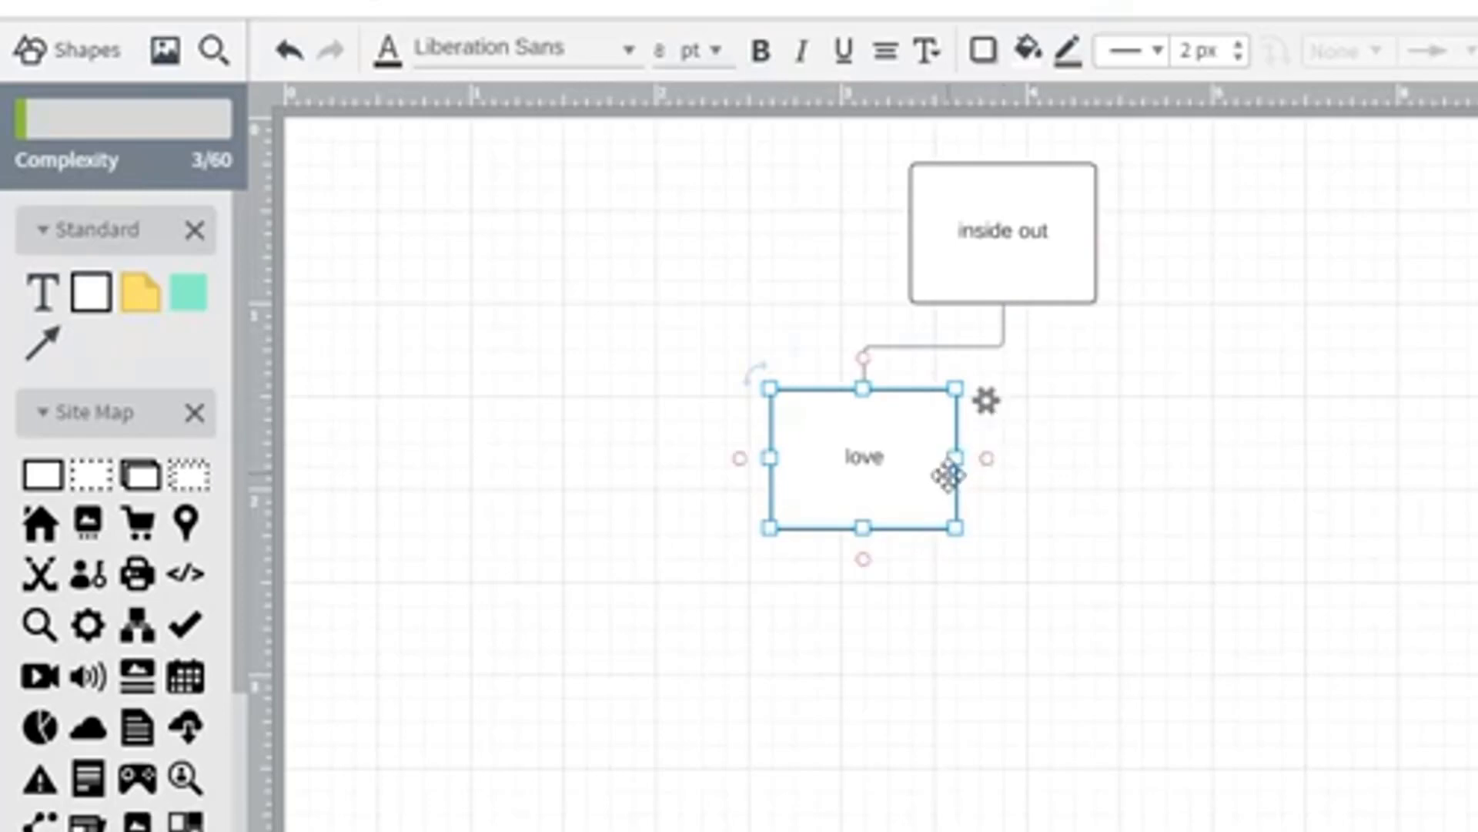
left_click_drag(984, 459, 988, 467)
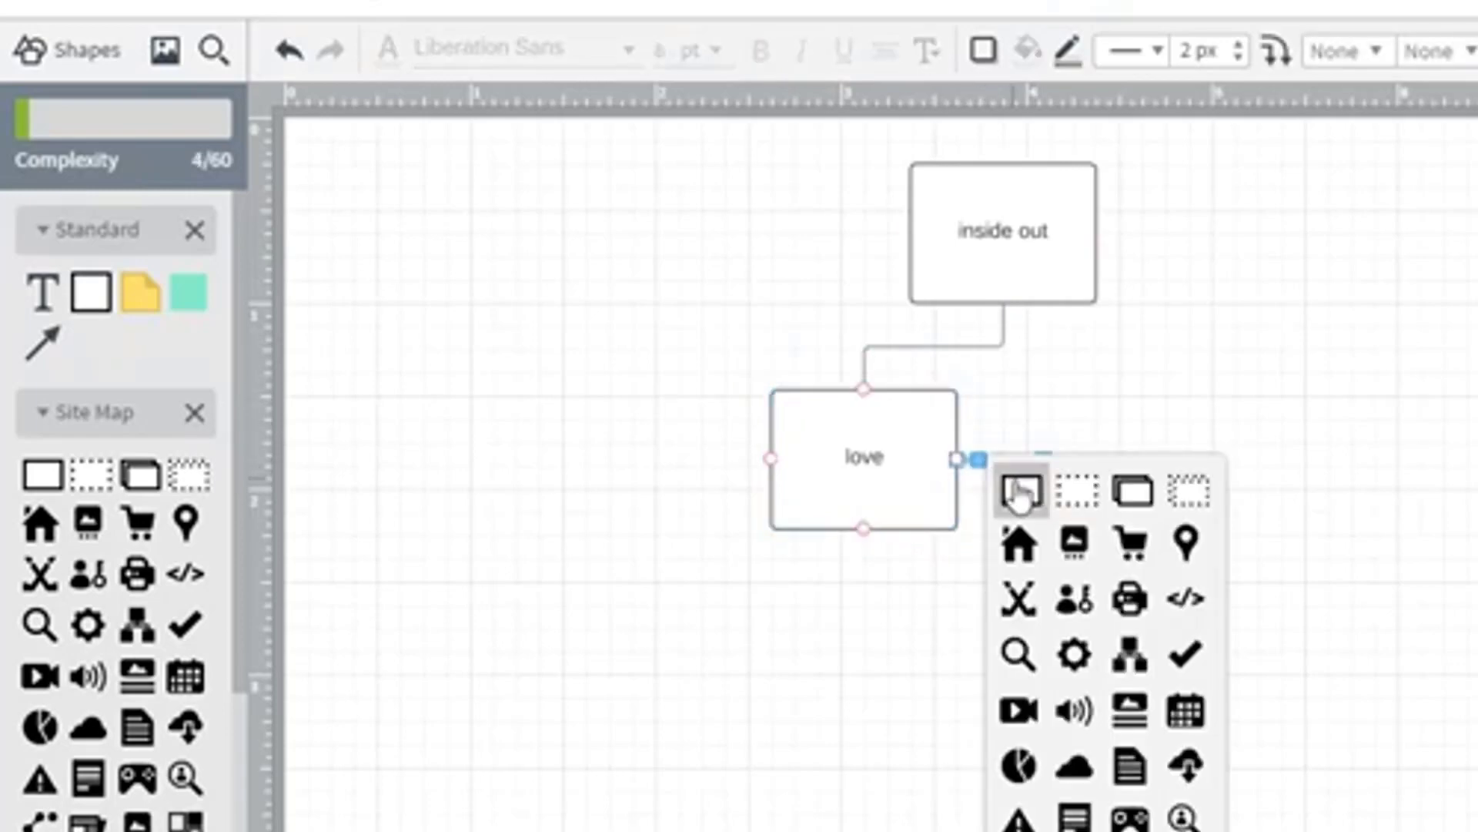
left_click(1021, 489)
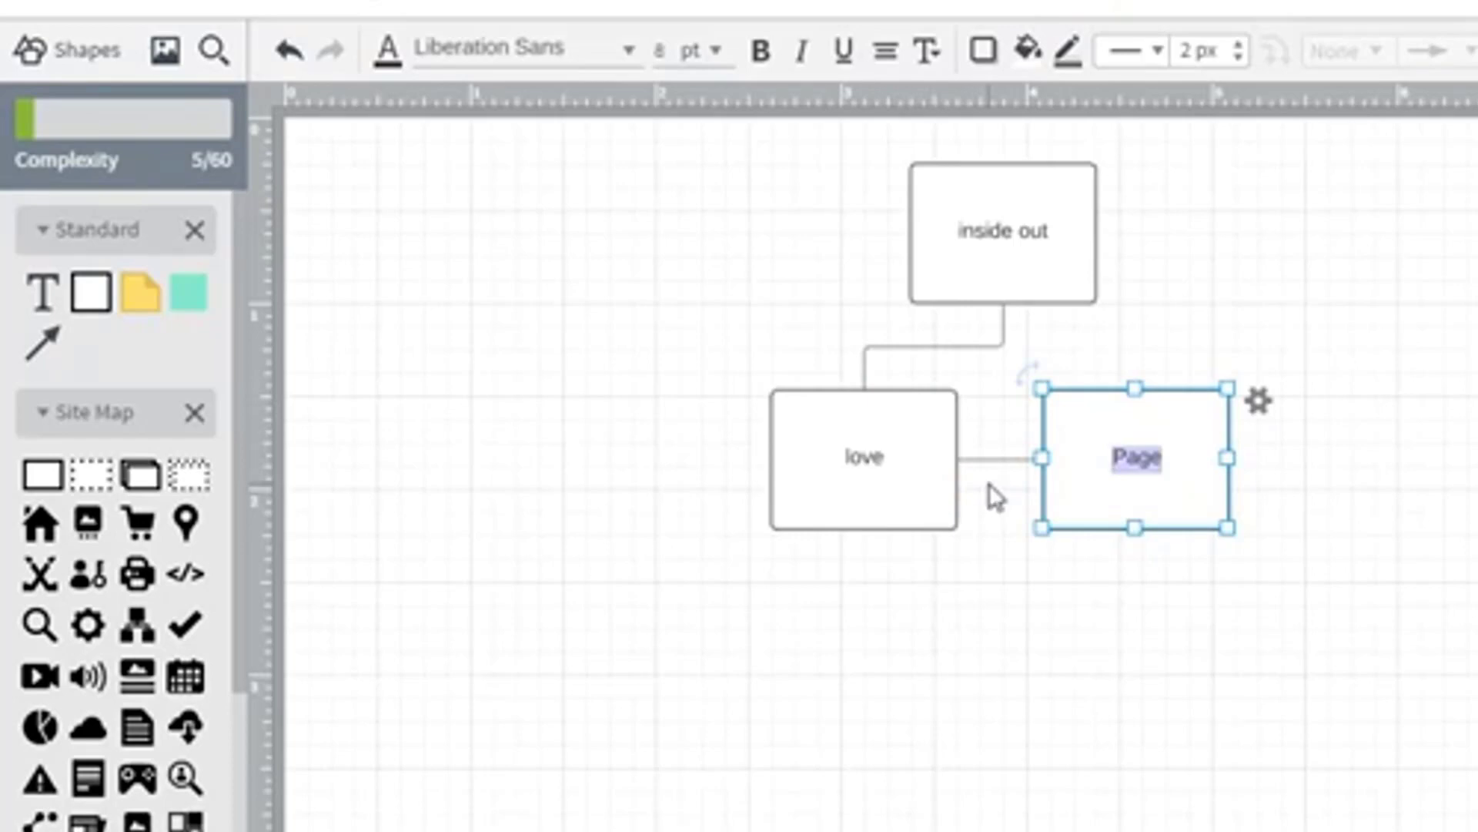
key("ctrl+z")
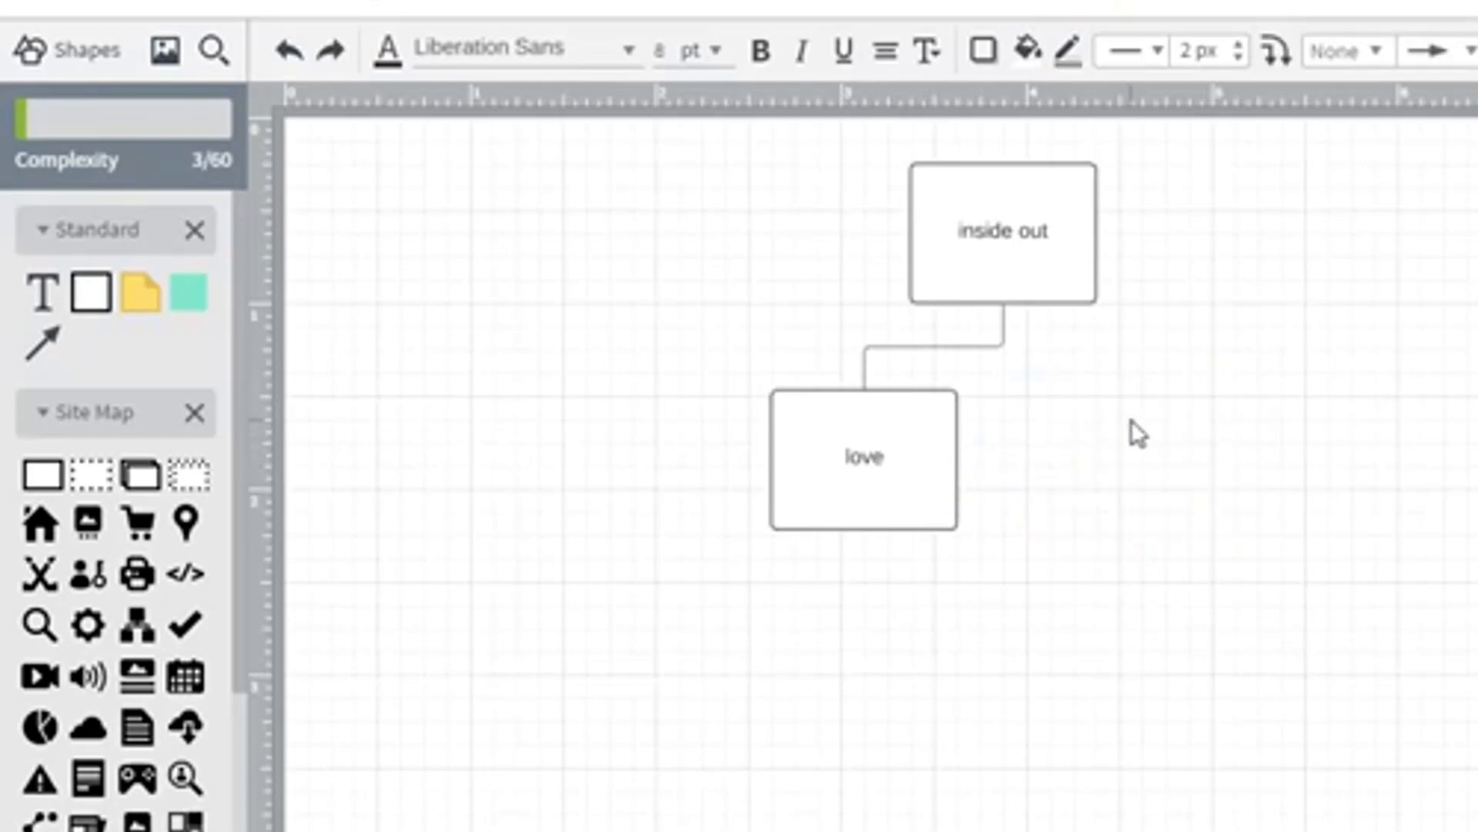
Add a second connected child page 'who' under inside out
left_click(1056, 277)
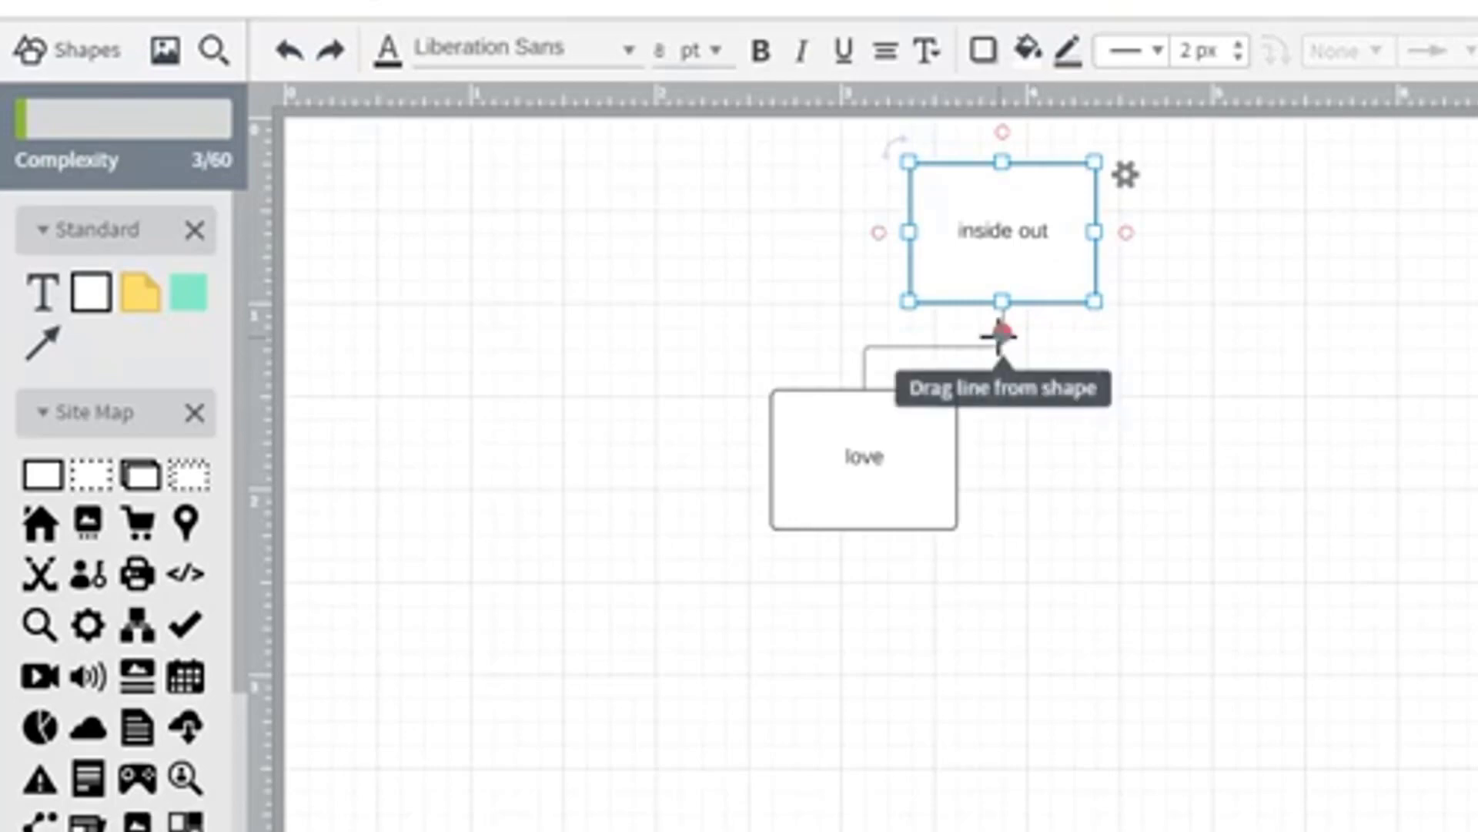
left_click_drag(1001, 333, 1002, 348)
left_click(1032, 371)
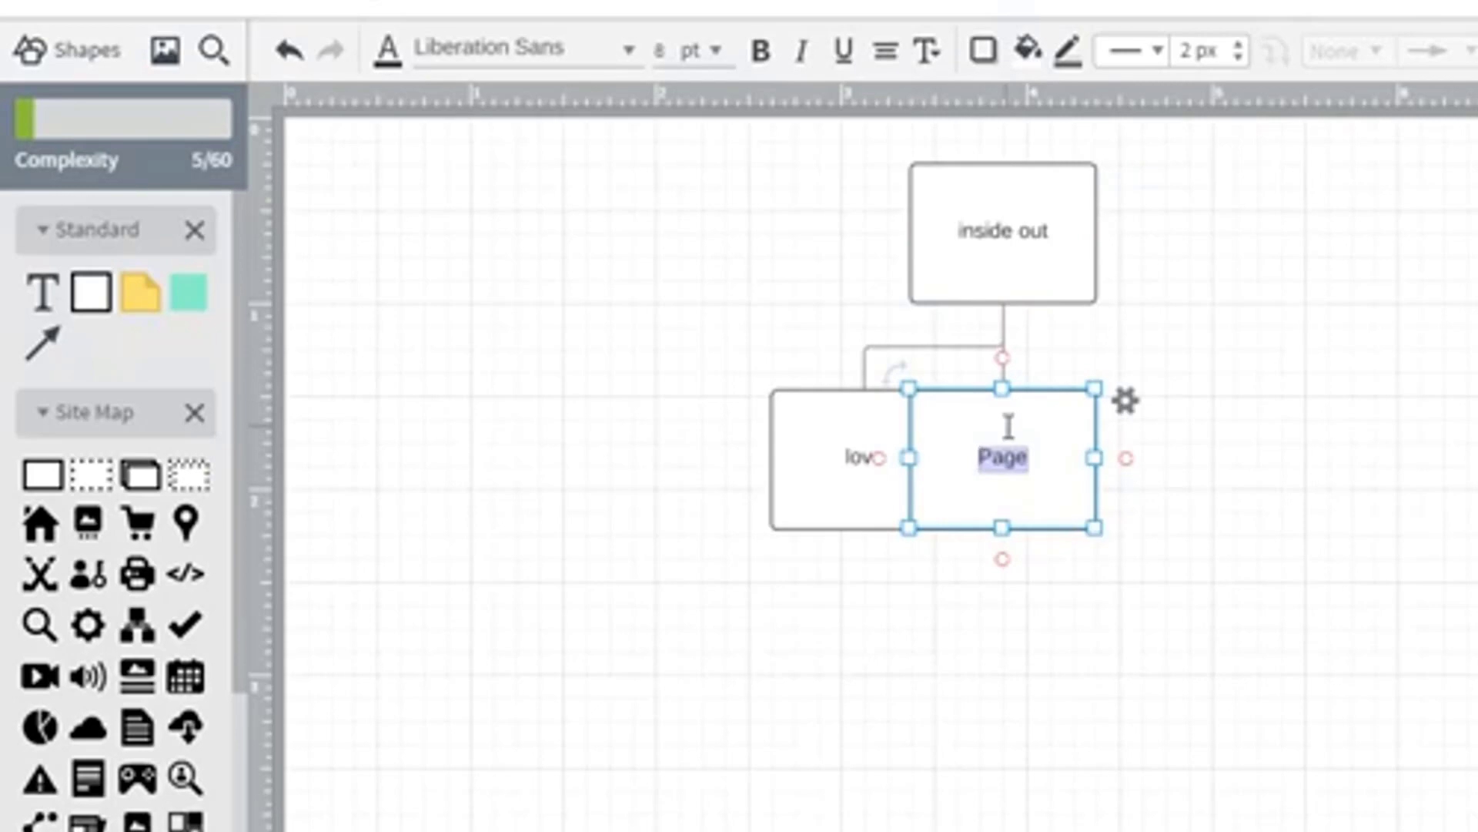
type("who")
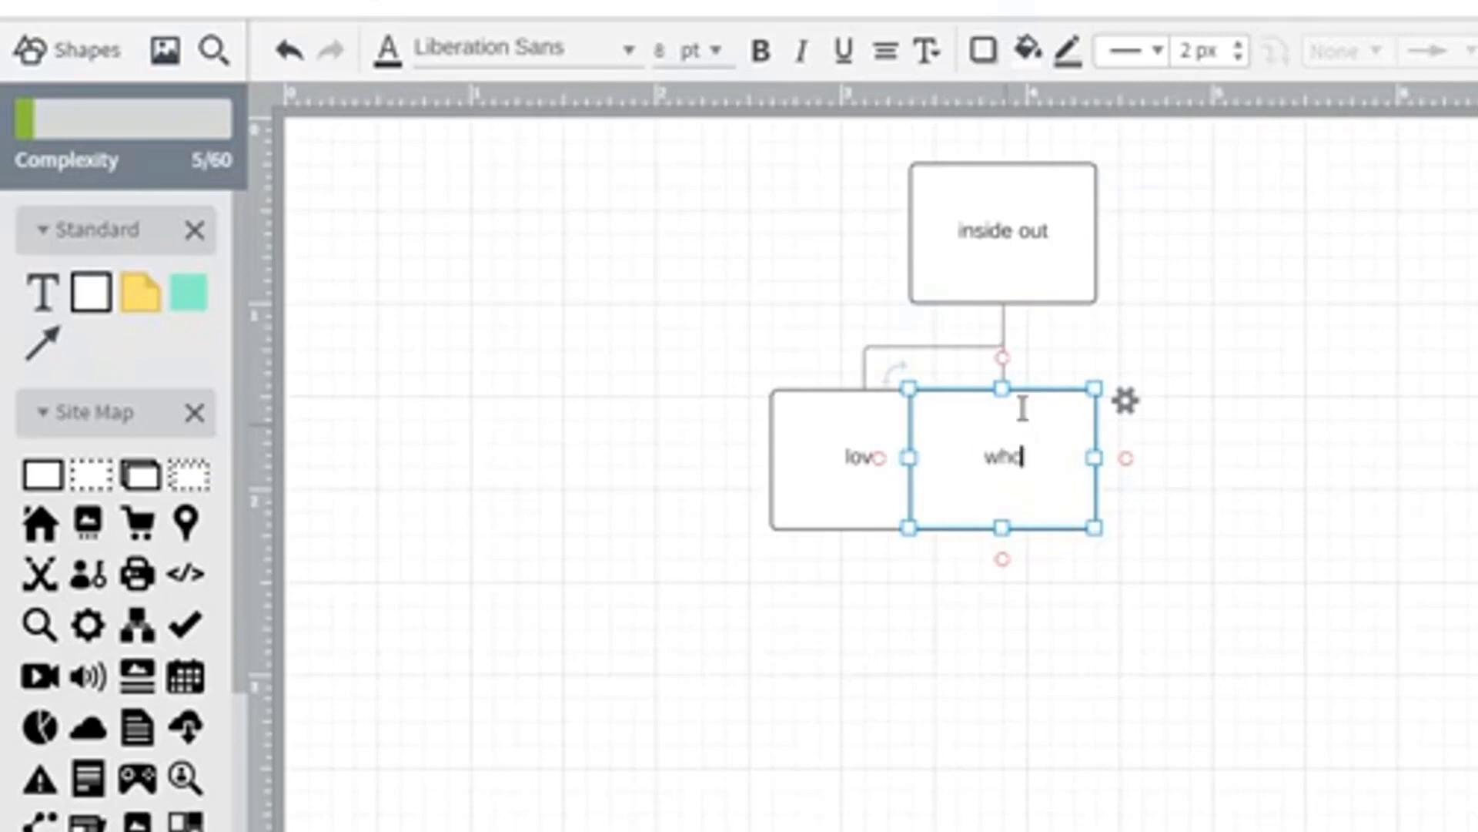
left_click(1050, 347)
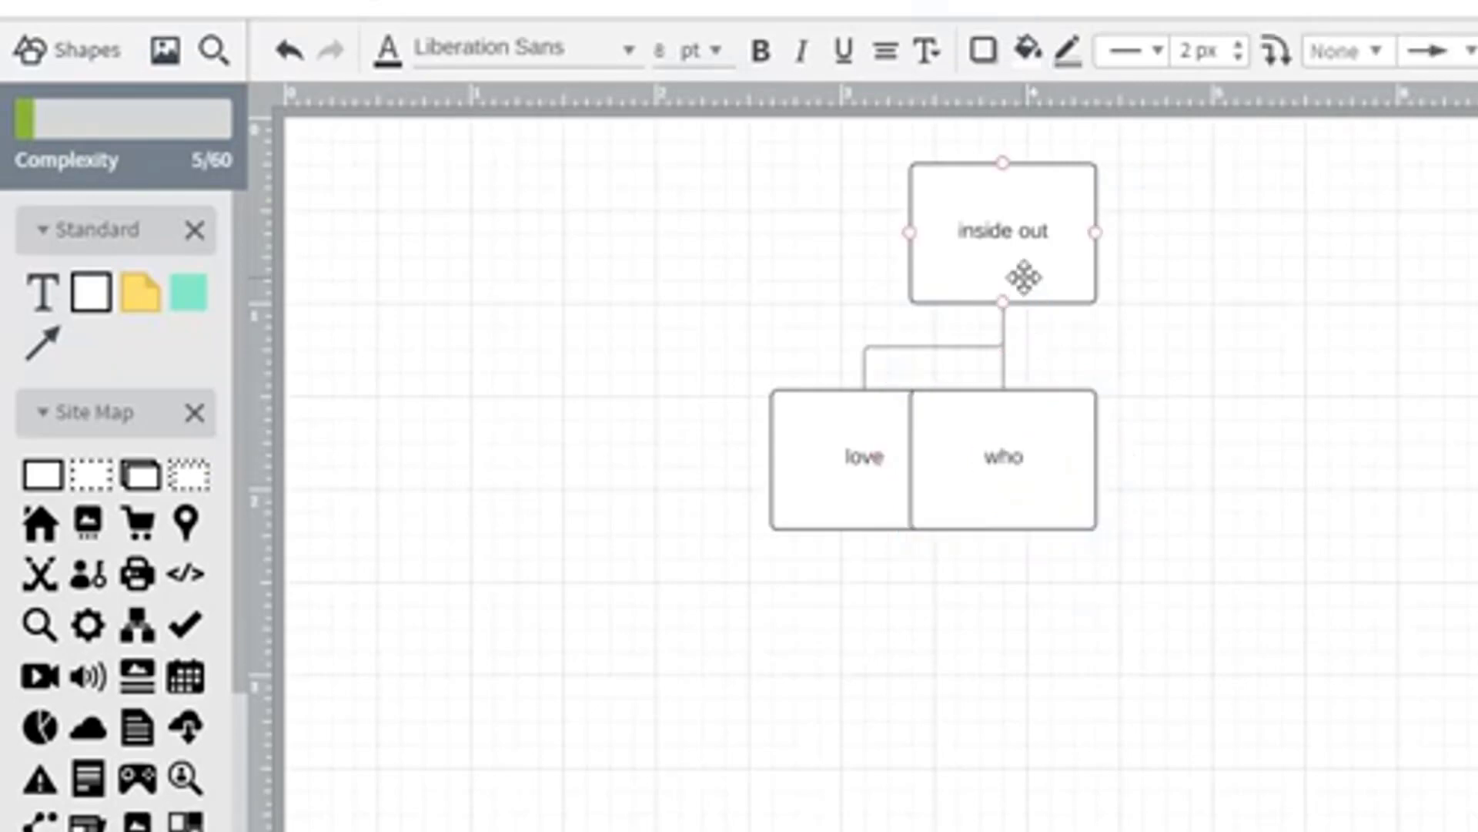
Move who right of love and drop a new Page box beside it with its label cleared
left_click(1024, 278)
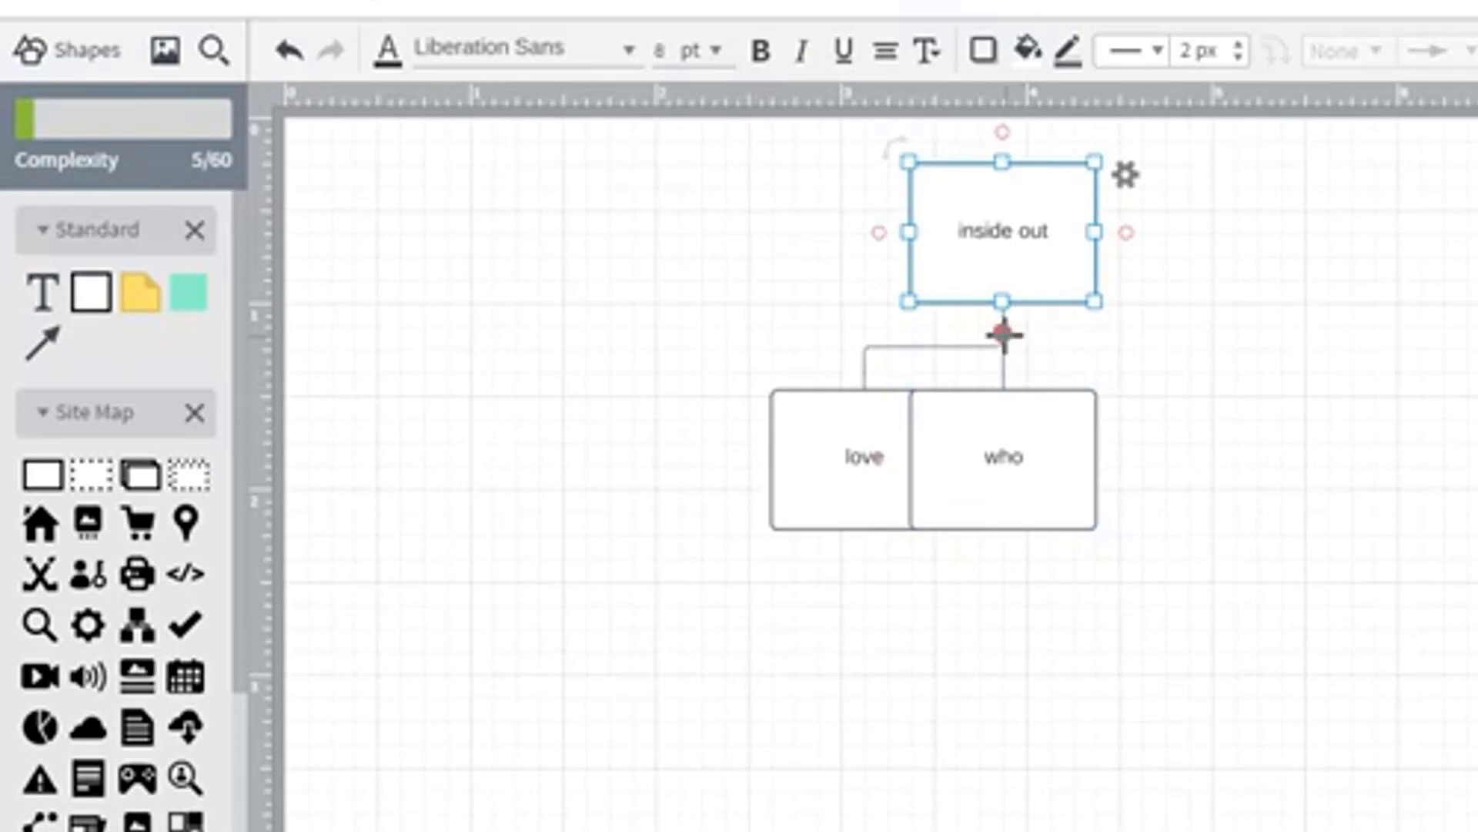
left_click(1004, 335)
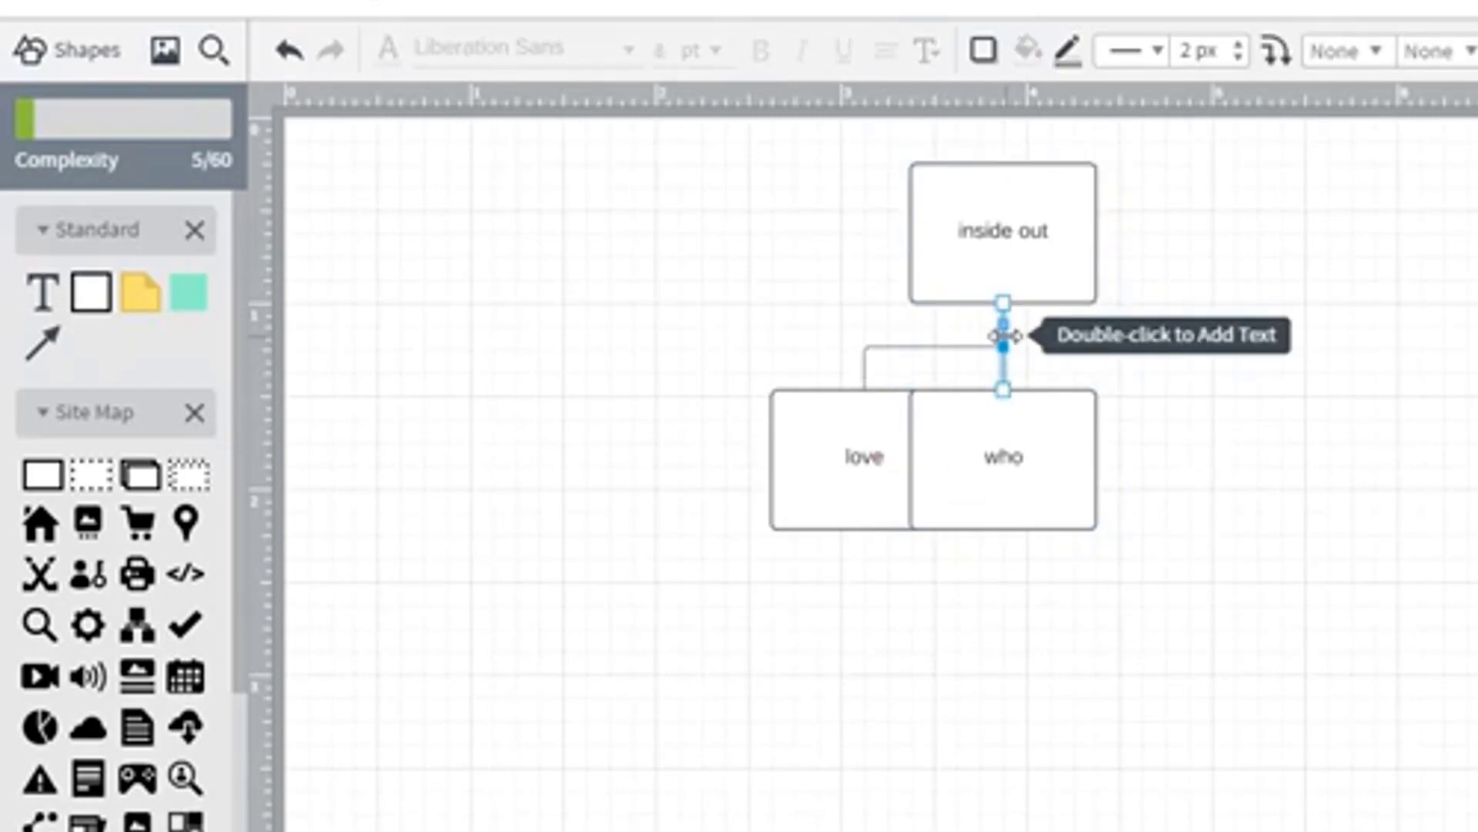
left_click(1236, 319)
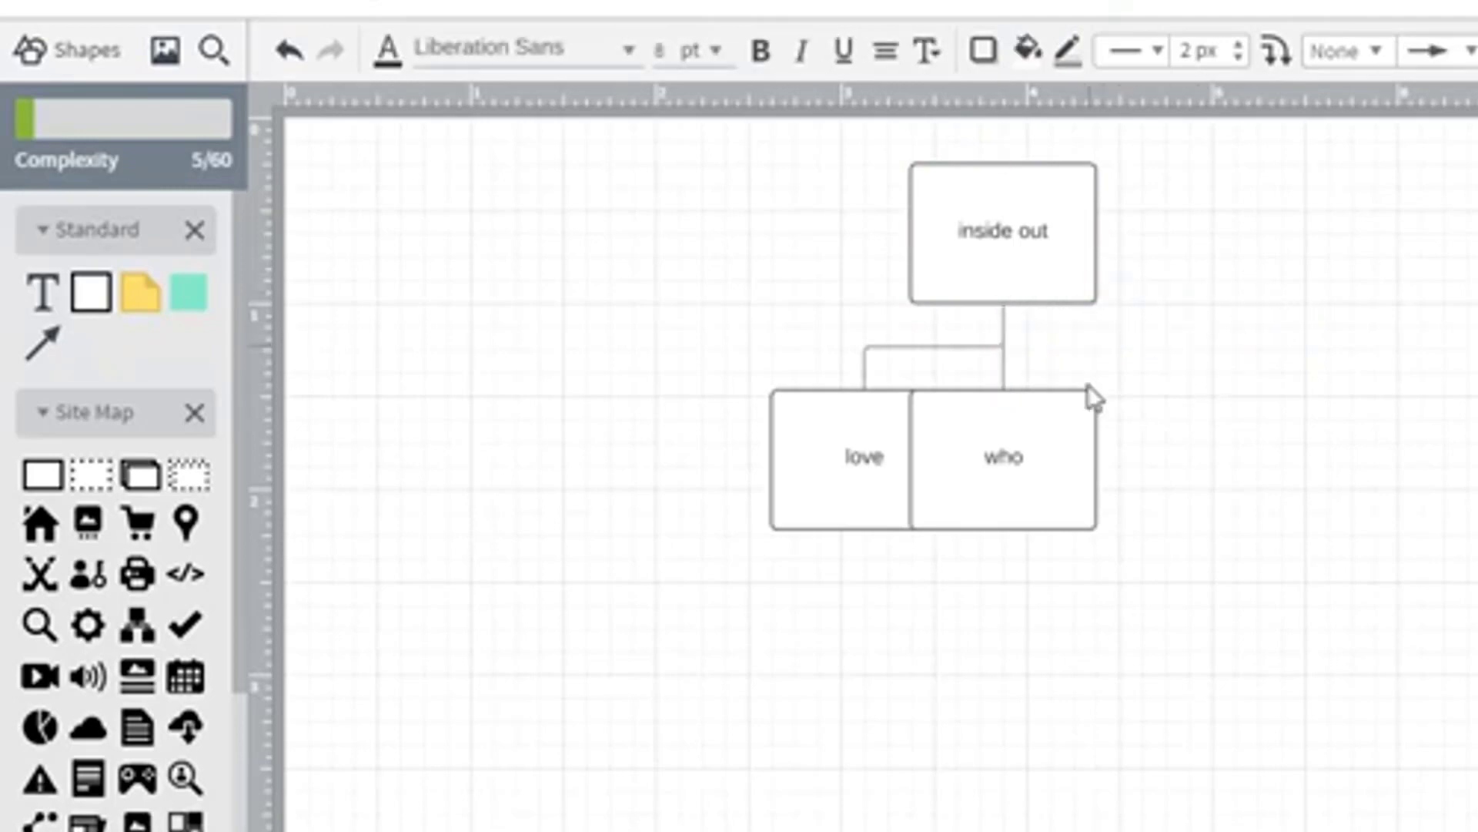
left_click_drag(1063, 478, 1115, 430)
left_click(1044, 268)
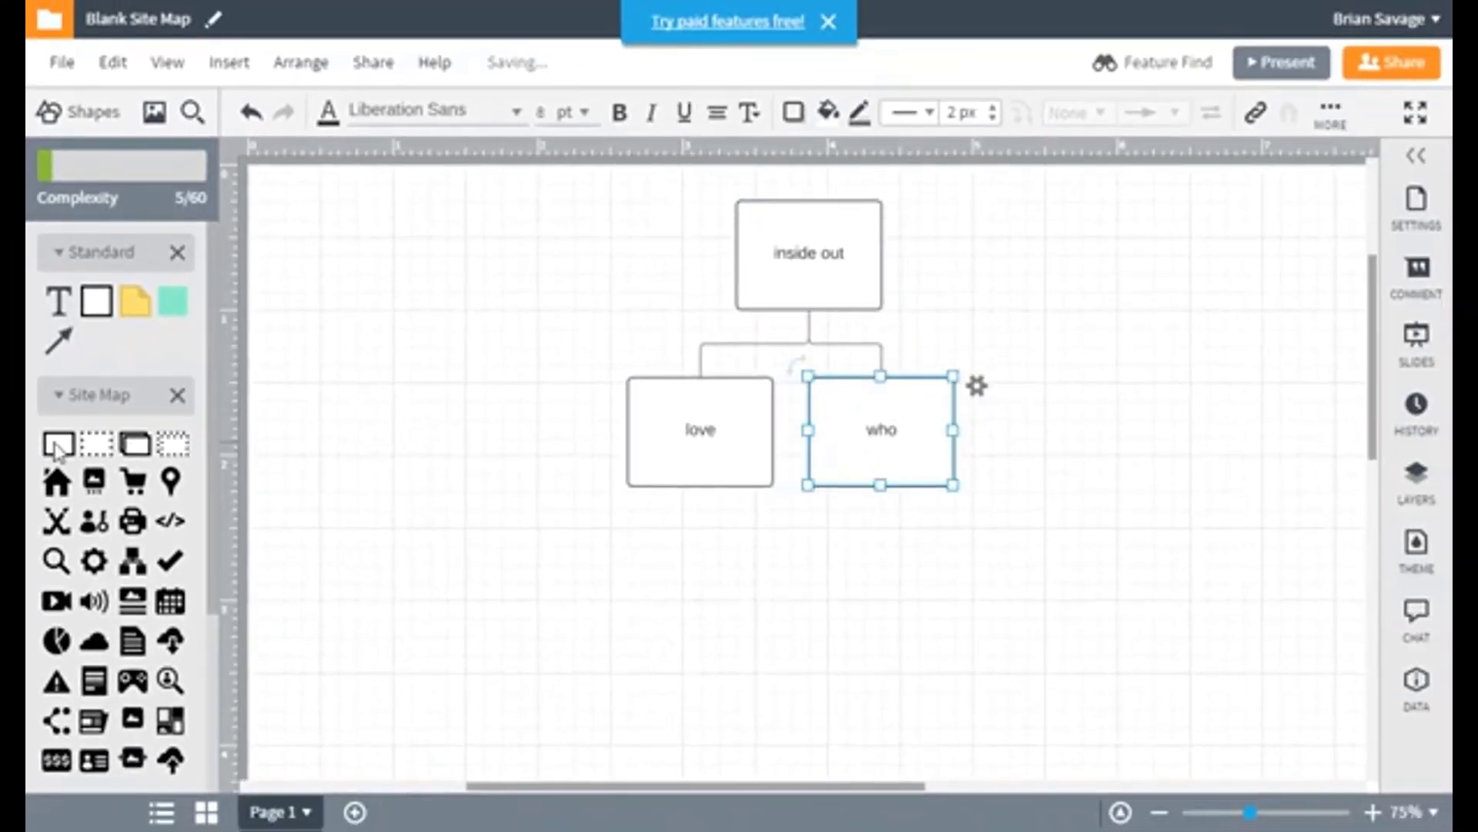
left_click_drag(57, 445, 1071, 437)
key("BackSpace")
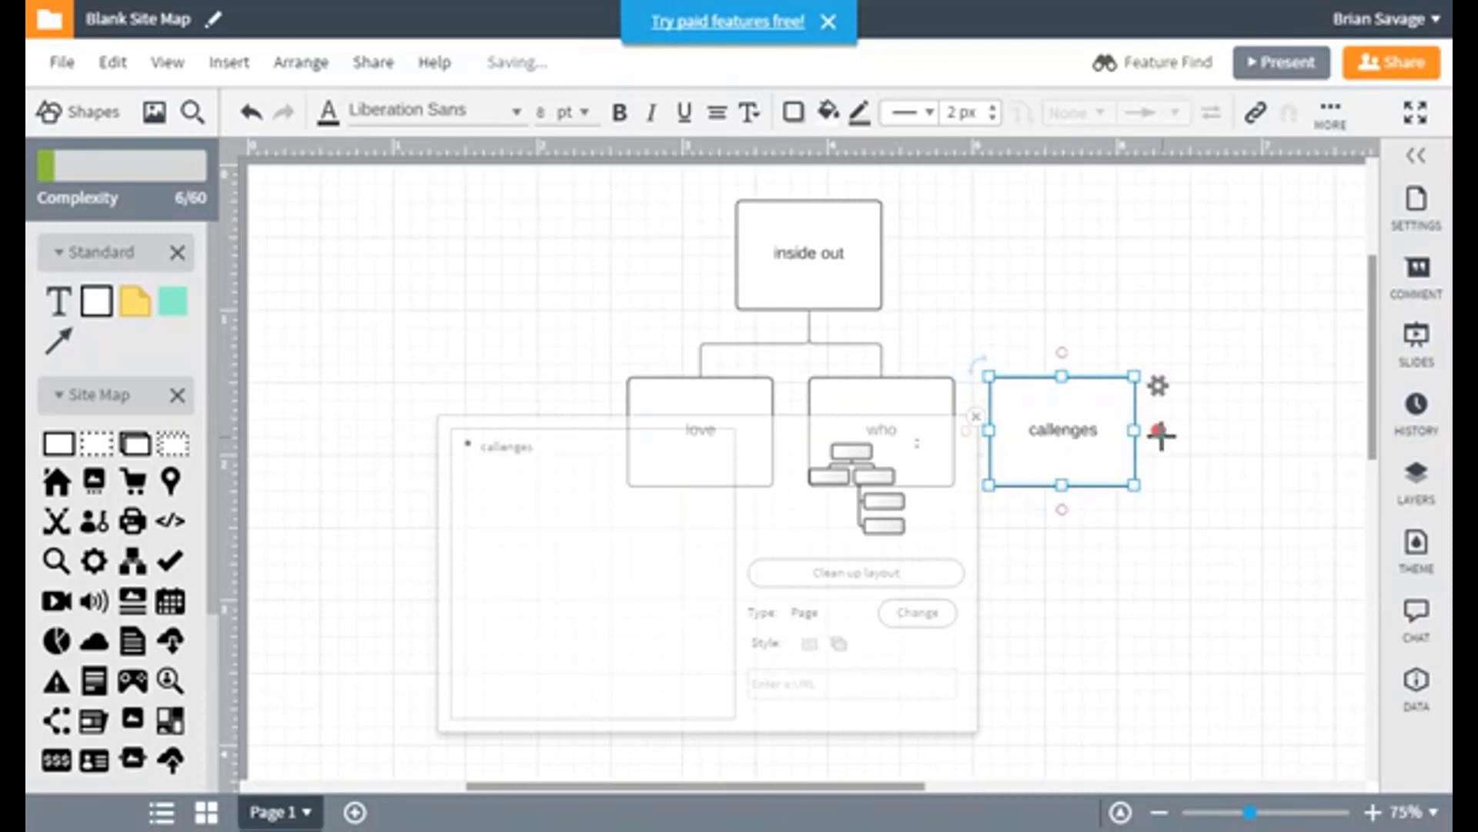
Label the new box 'callenges' and connect it to inside out
left_click(1251, 459)
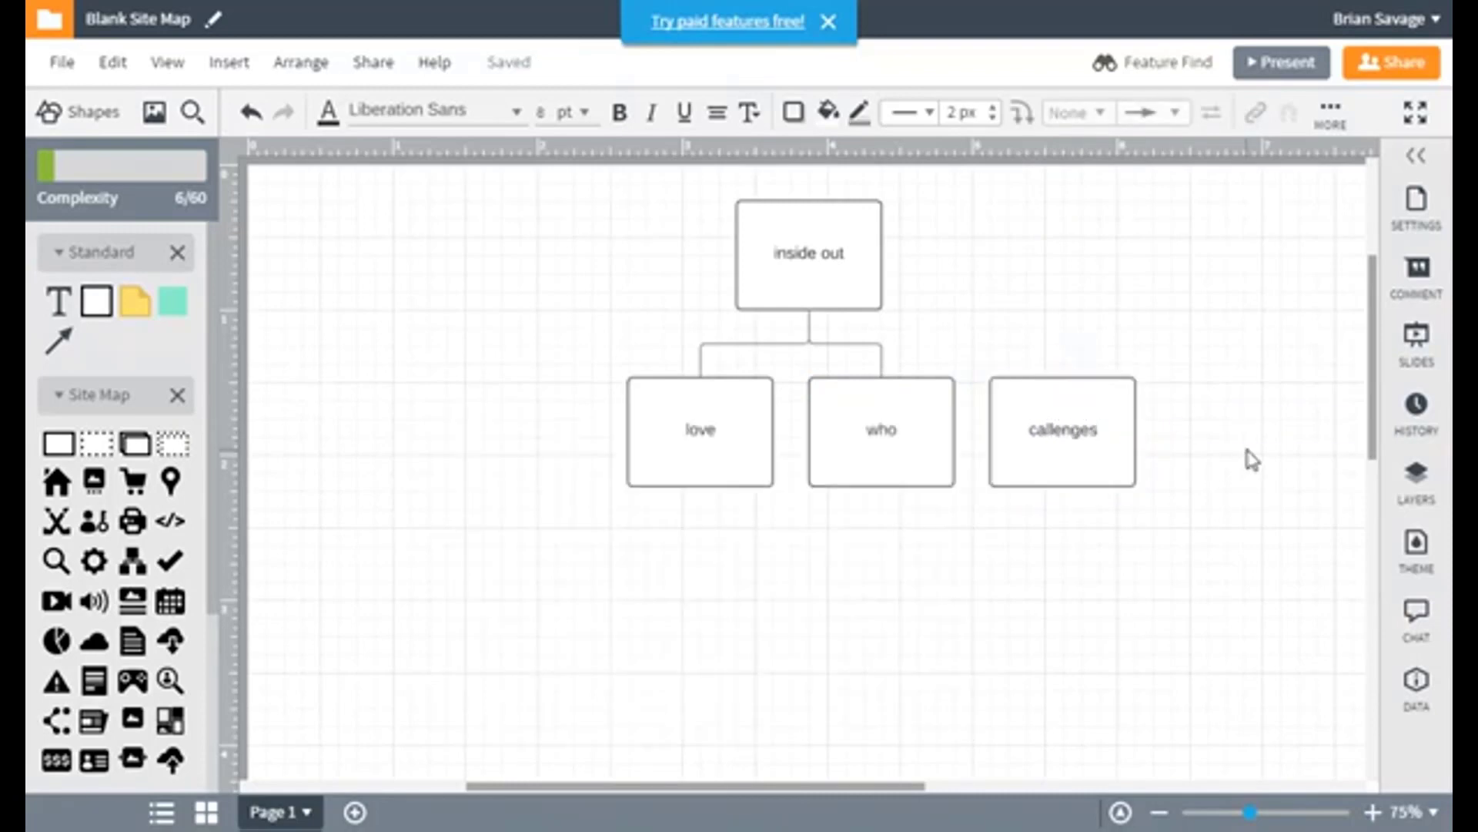
left_click_drag(1065, 375, 816, 324)
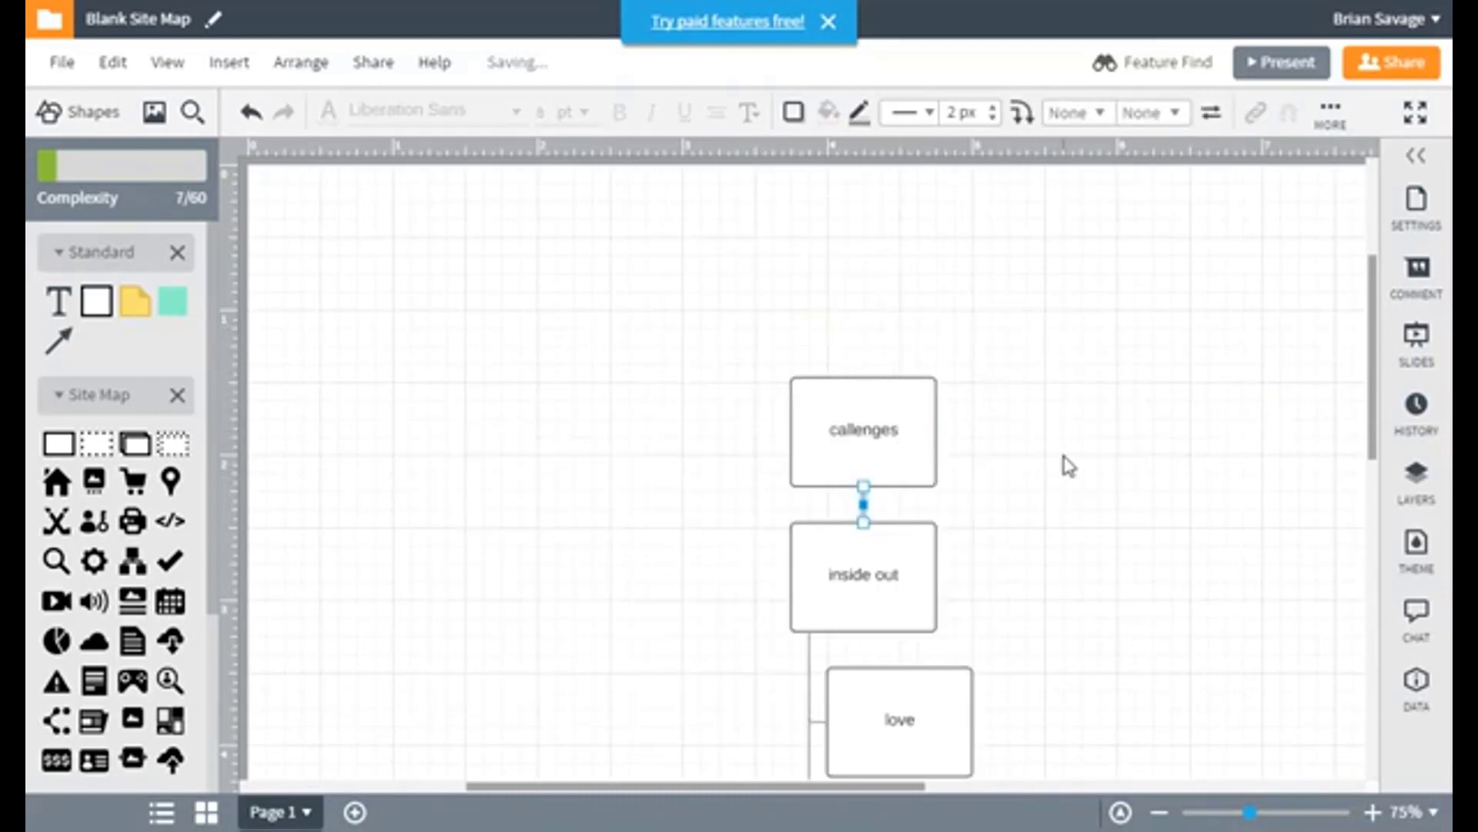
scroll(1069, 466, "down", 3)
Apply the site map layout that places love and who side by side beneath inside out
right_click(865, 466)
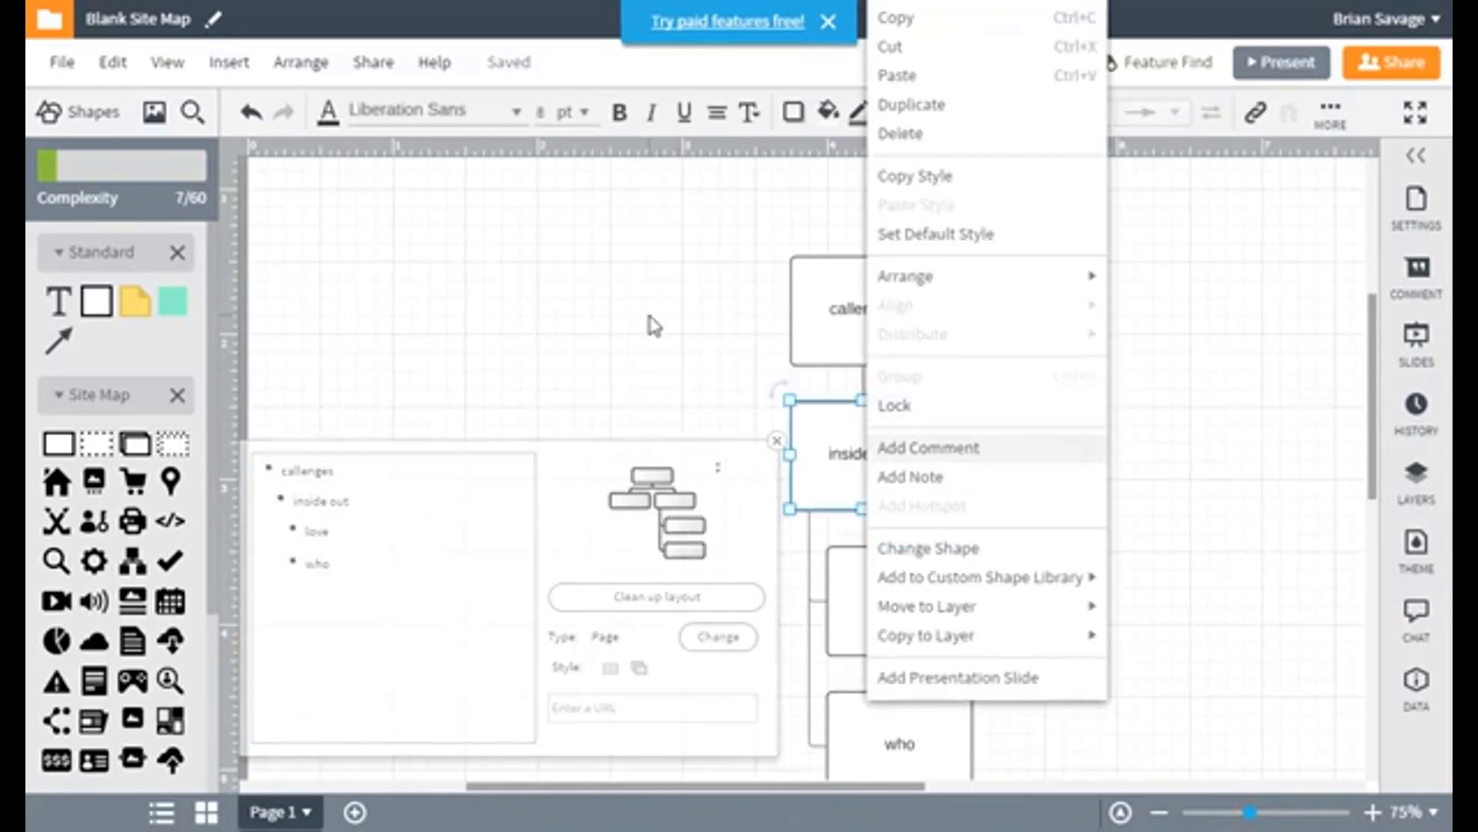
left_click(653, 325)
left_click(838, 436)
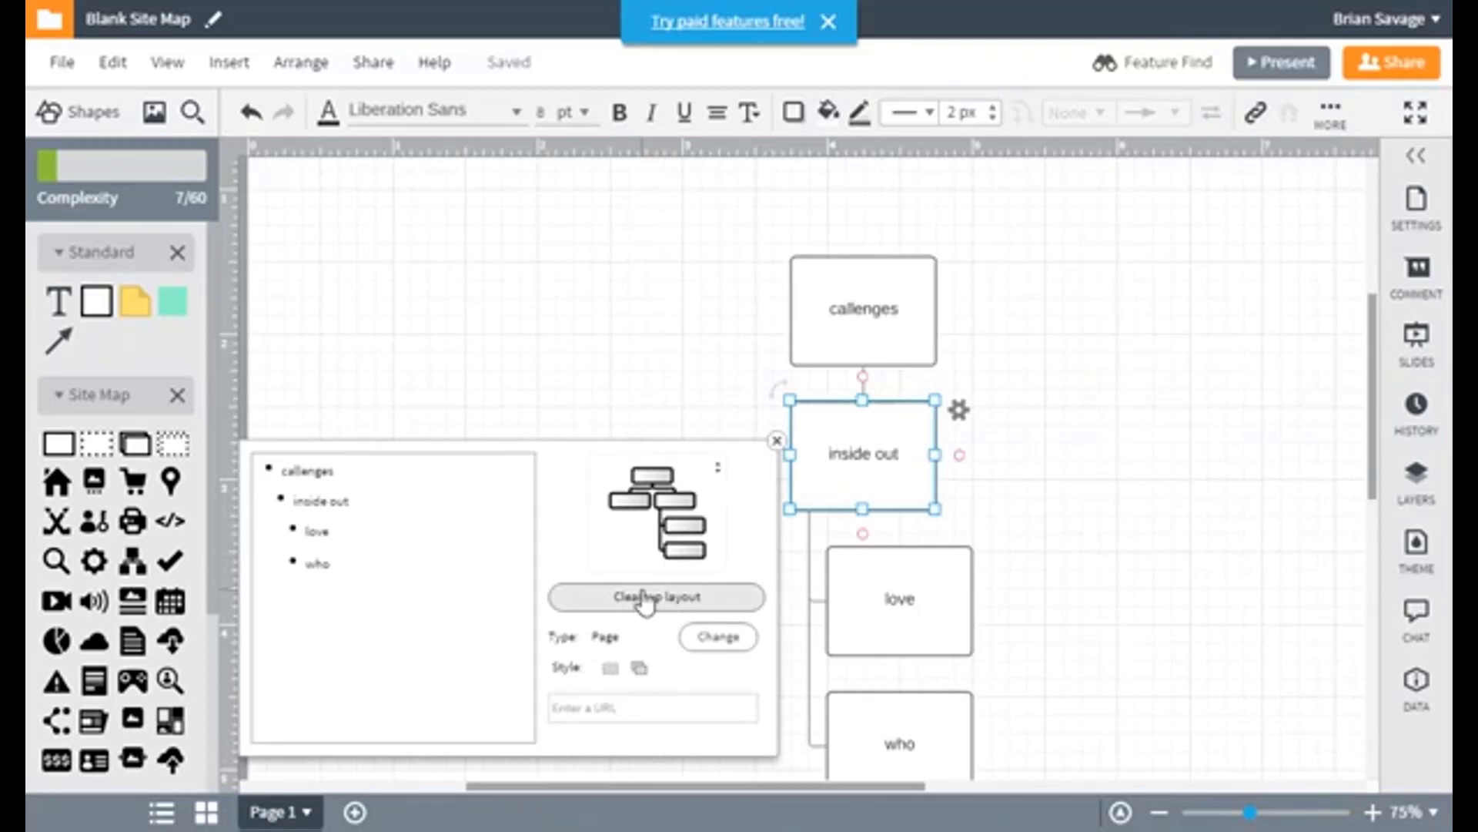
left_click(660, 520)
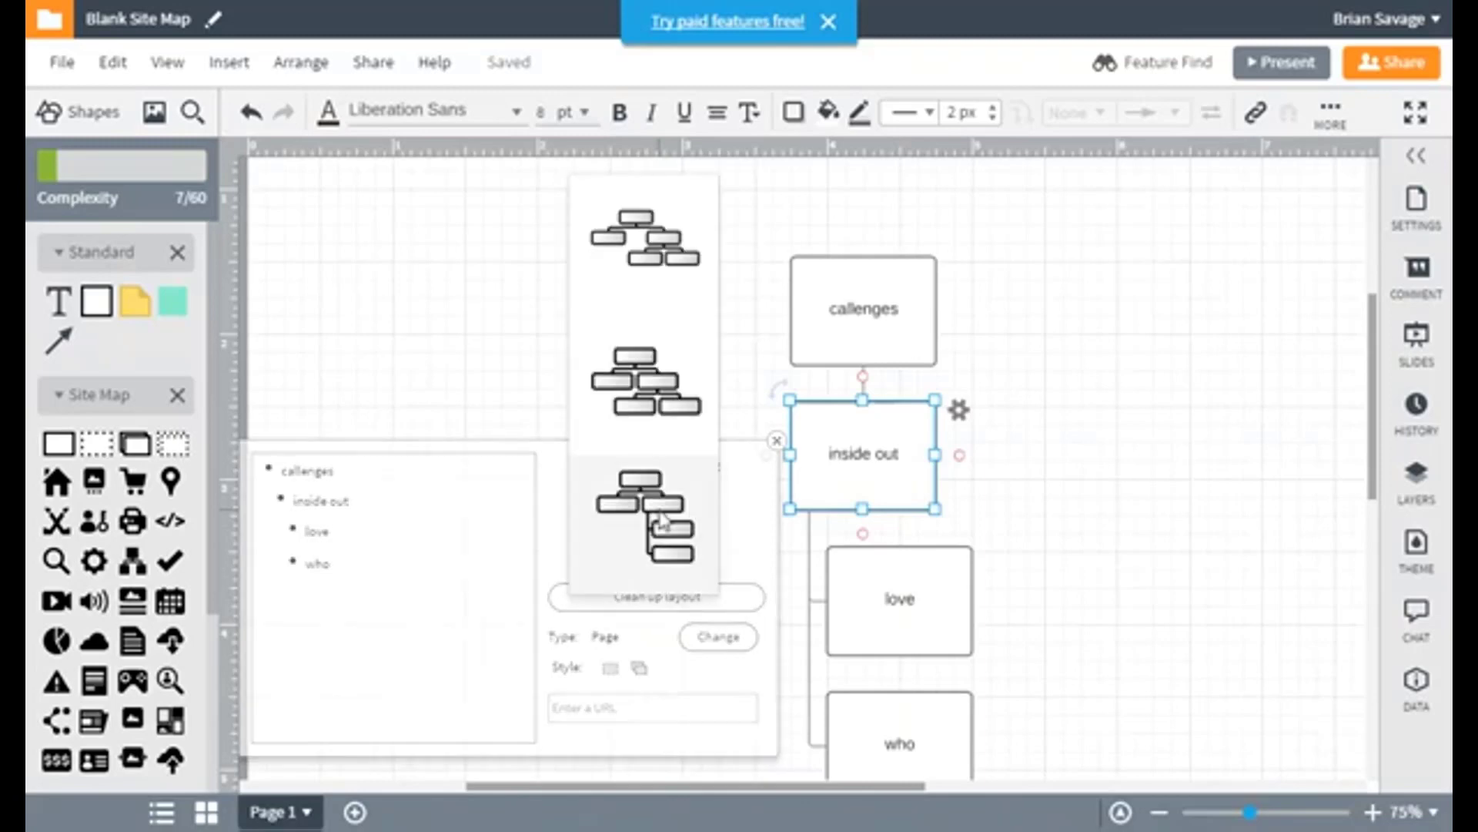
left_click(668, 409)
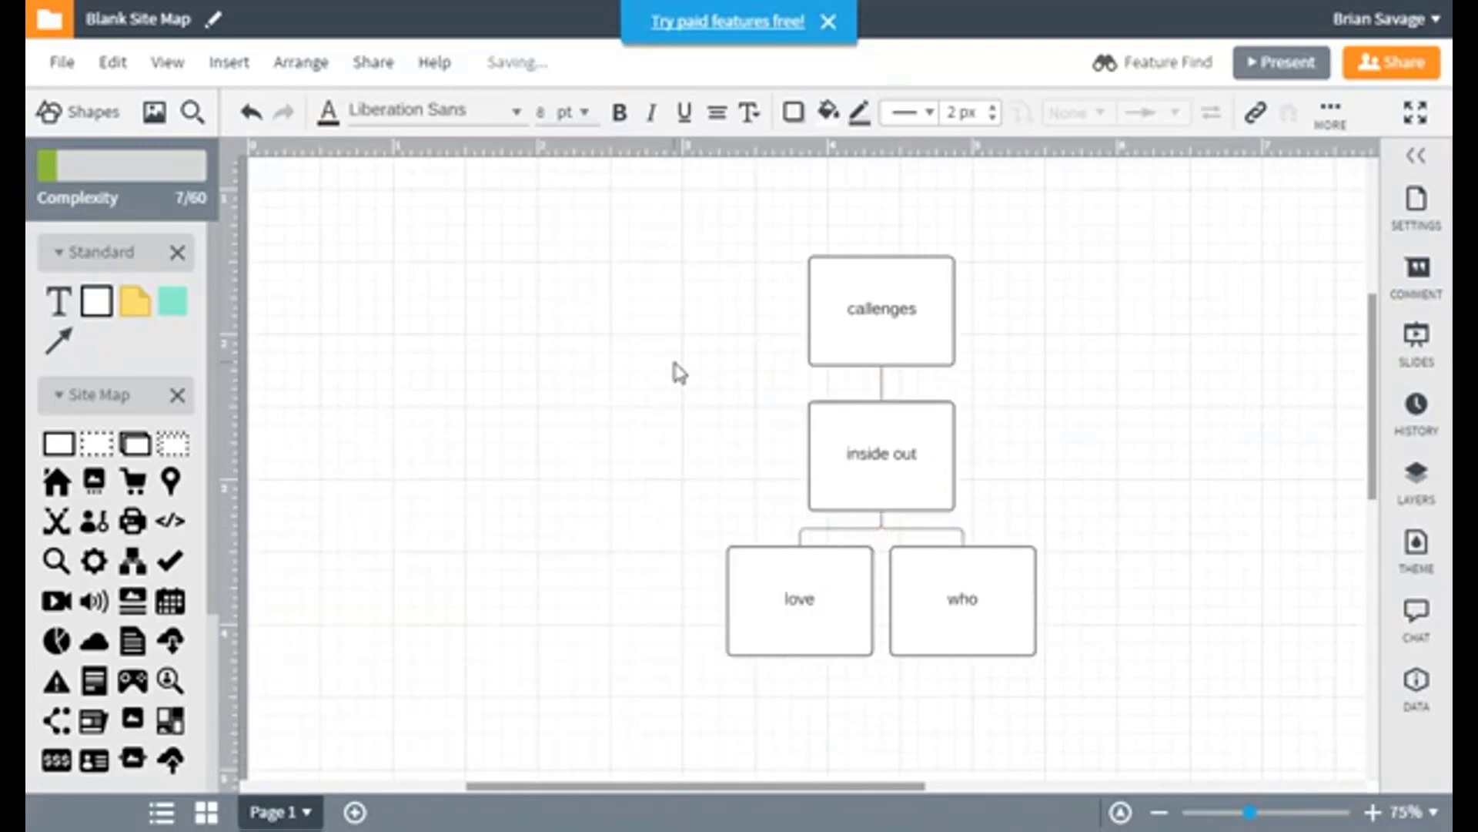
left_click(677, 372)
left_click_drag(891, 332, 866, 265)
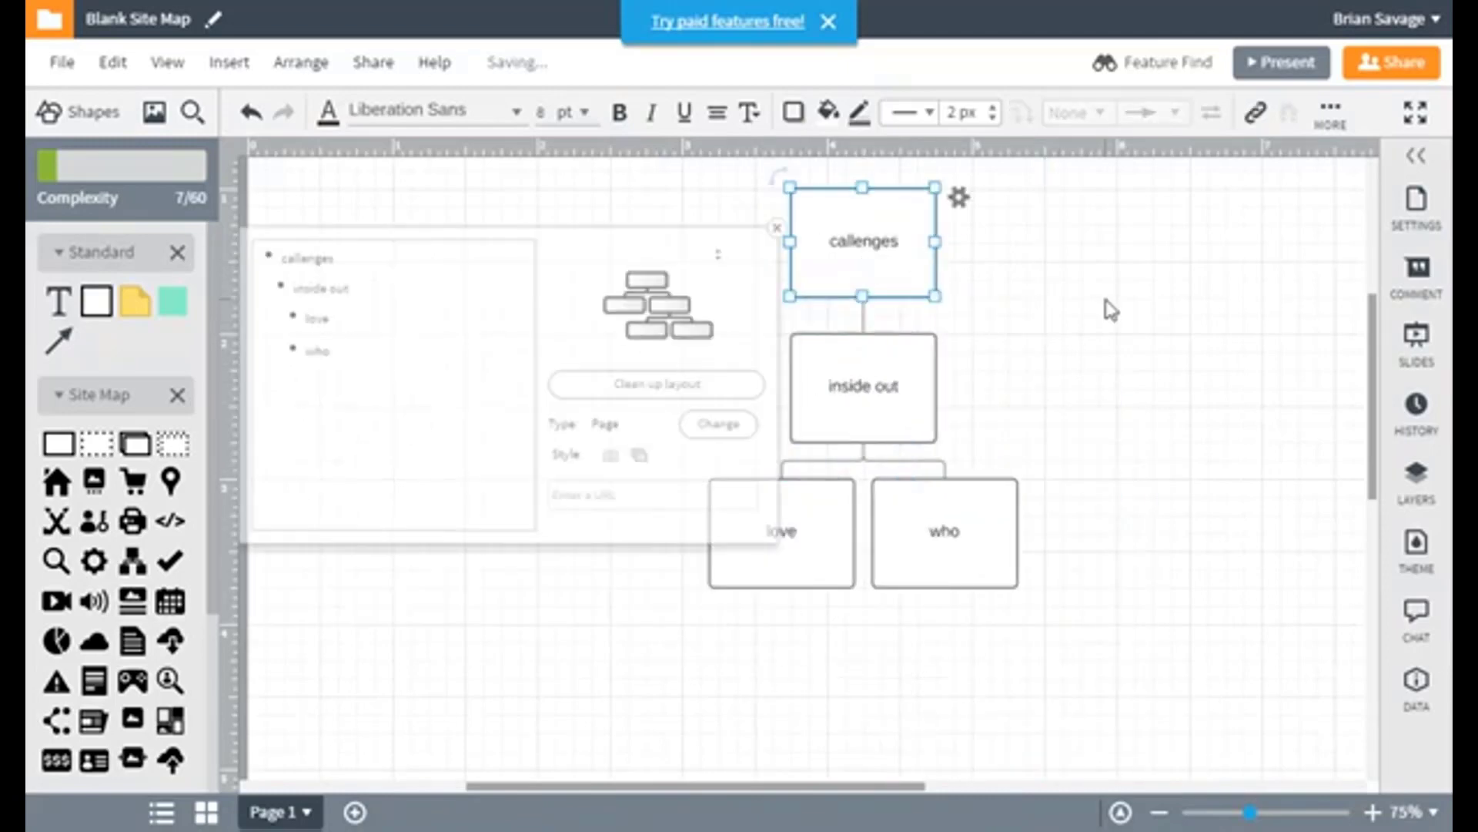
left_click(900, 293)
Remove the callenges page from the tree so inside out is the top page
left_click_drag(864, 332, 871, 287)
left_click(891, 254)
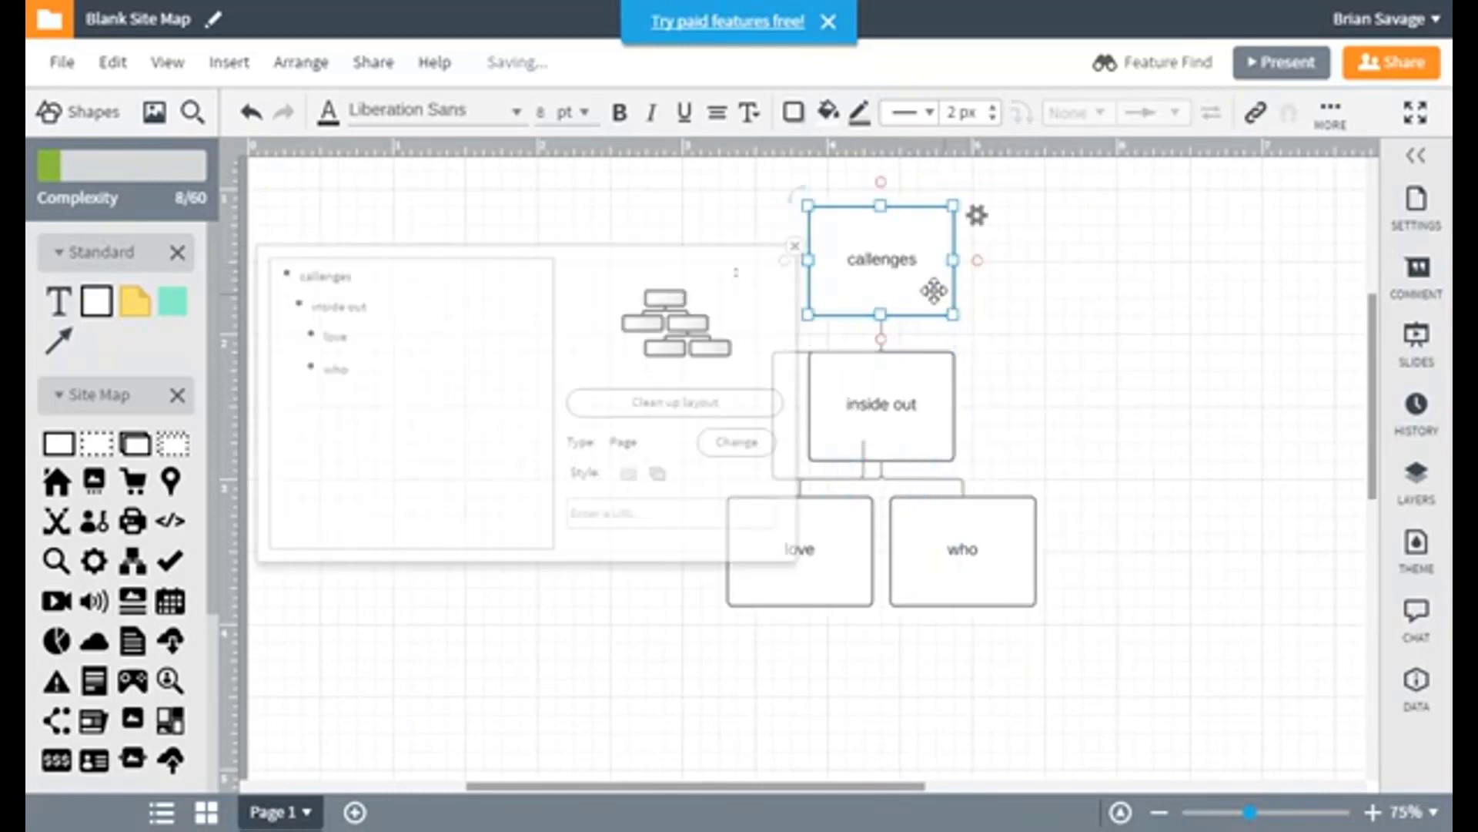
key("Delete")
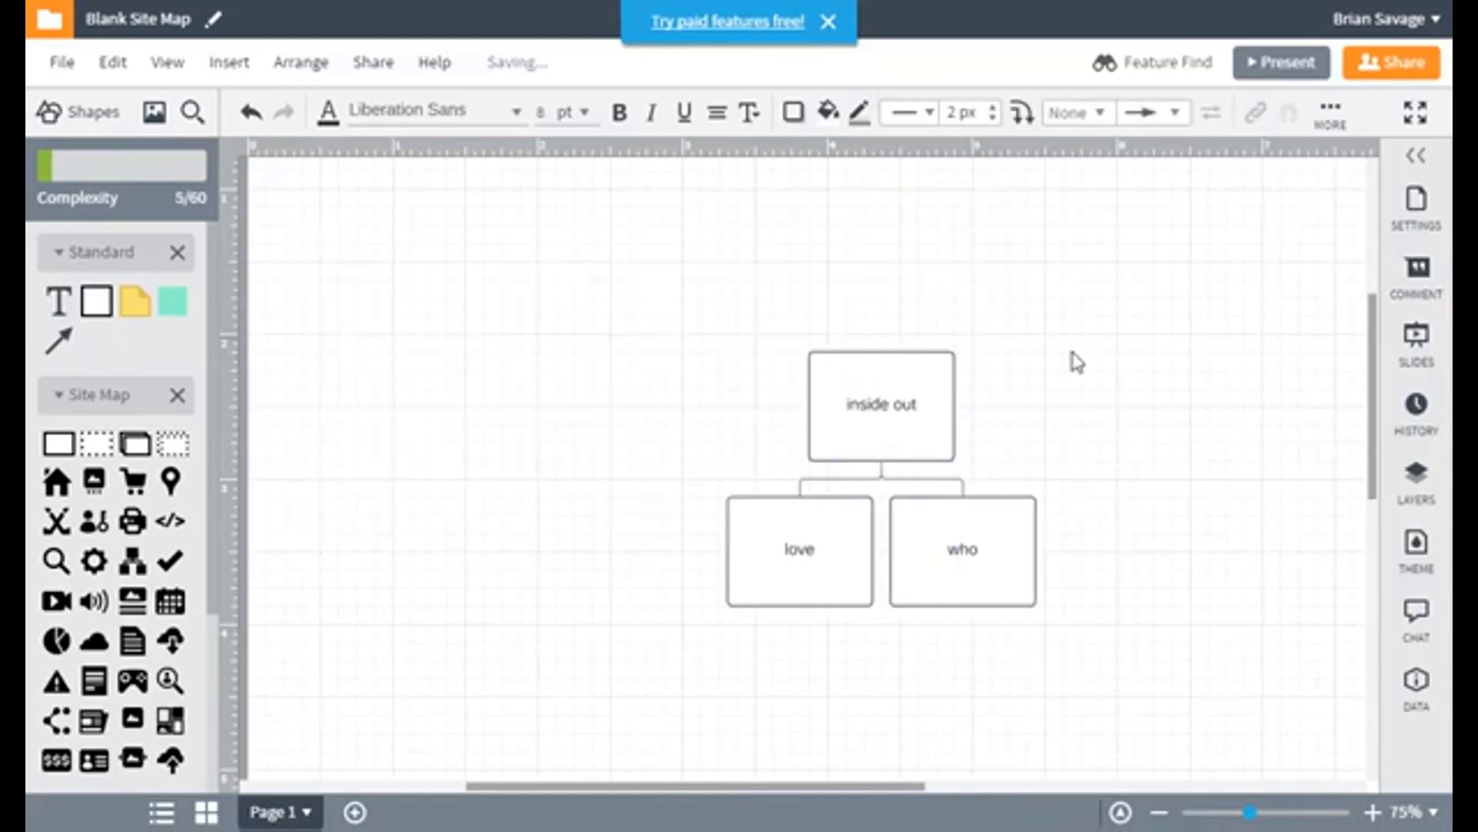
right_click(1109, 387)
left_click(1133, 391)
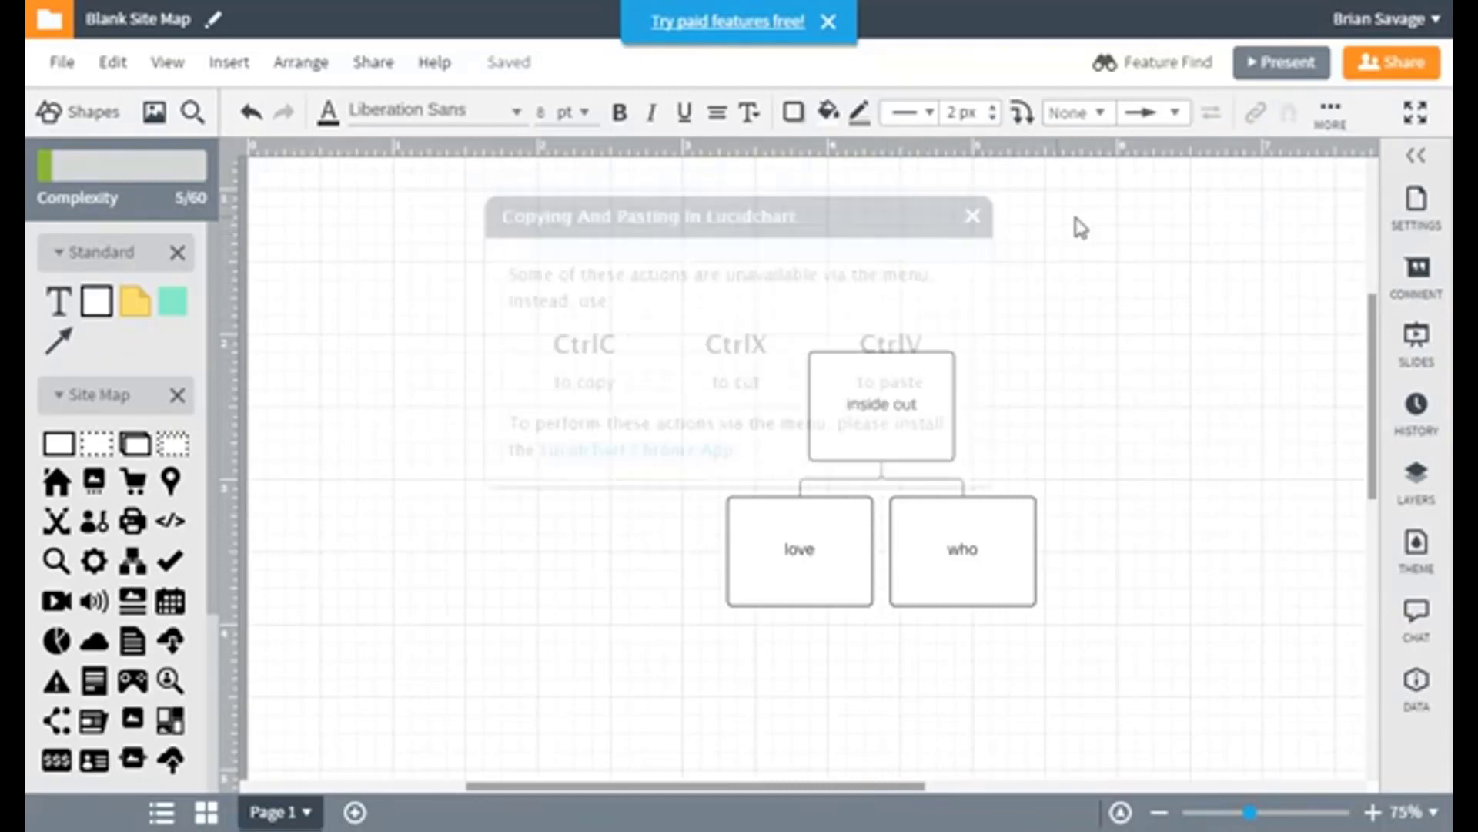
Paste callenges back and rearrange inside out, who, love and callenges on the canvas
key("ctrl+v")
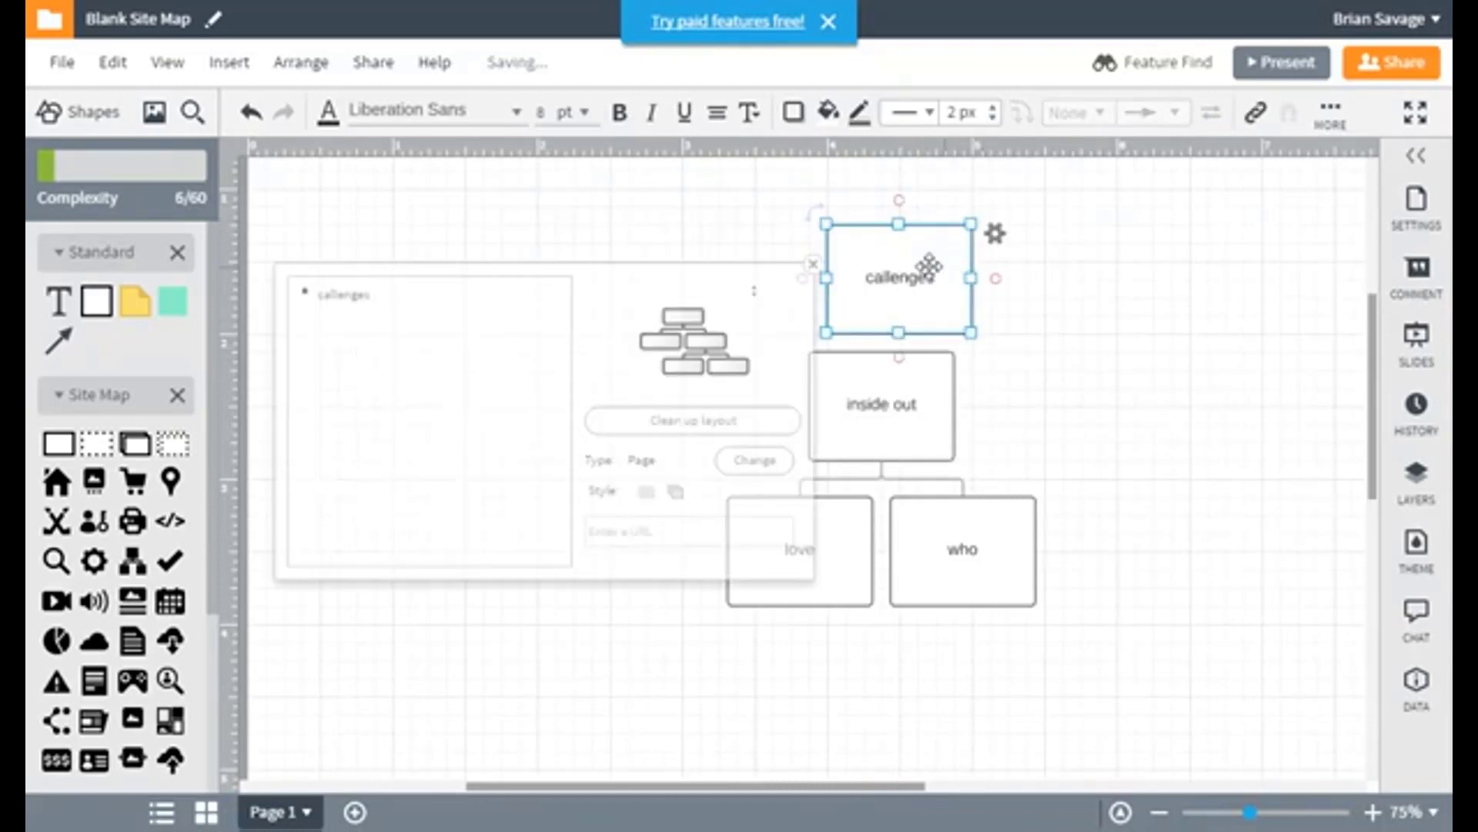
left_click_drag(930, 264, 1190, 513)
left_click_drag(899, 414, 863, 302)
left_click(1114, 385)
left_click_drag(924, 442, 955, 441)
left_click_drag(743, 440, 435, 438)
left_click_drag(996, 449, 721, 455)
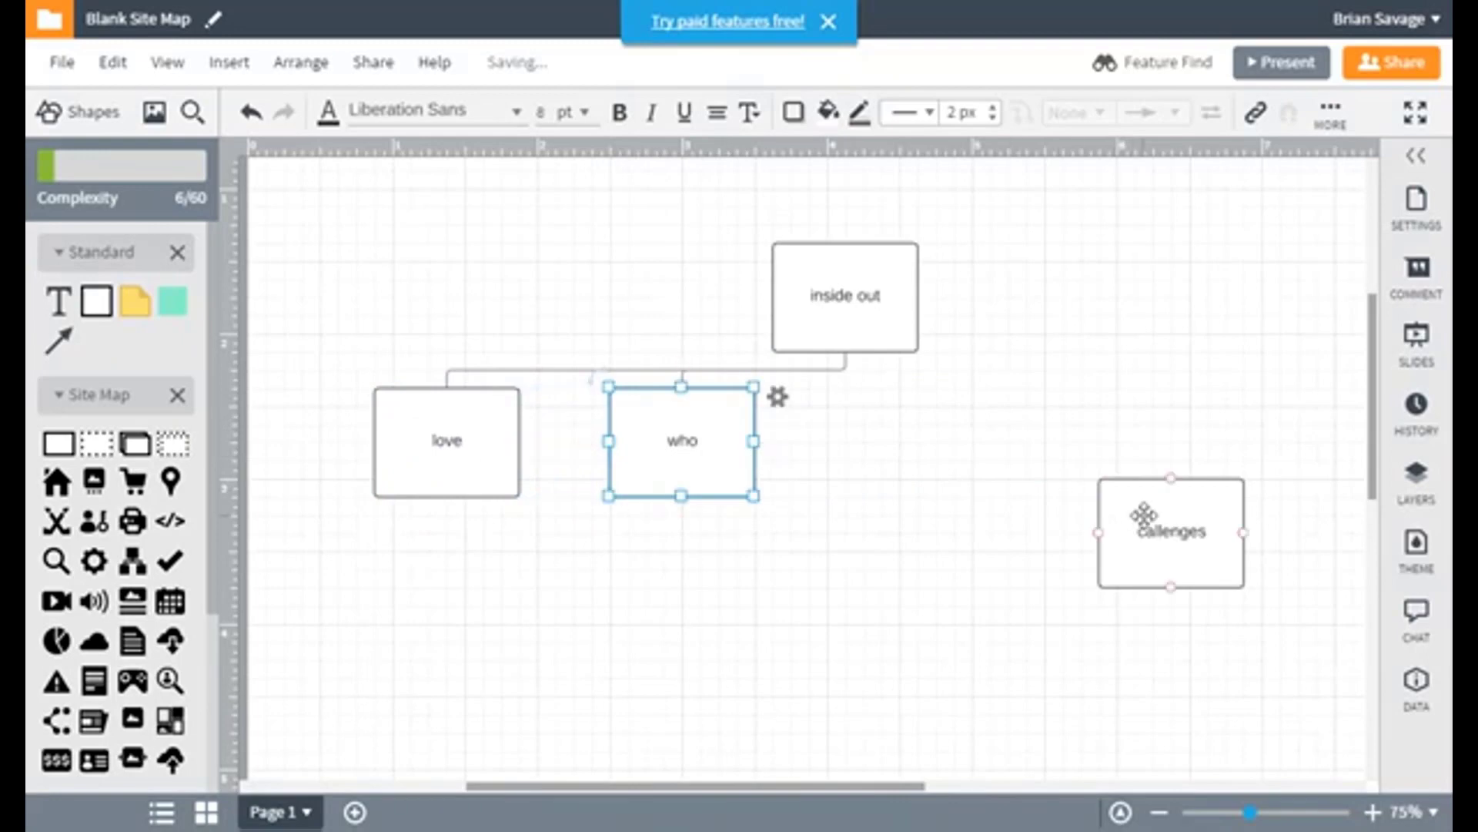
left_click_drag(1142, 511, 914, 423)
left_click_drag(897, 369, 845, 352)
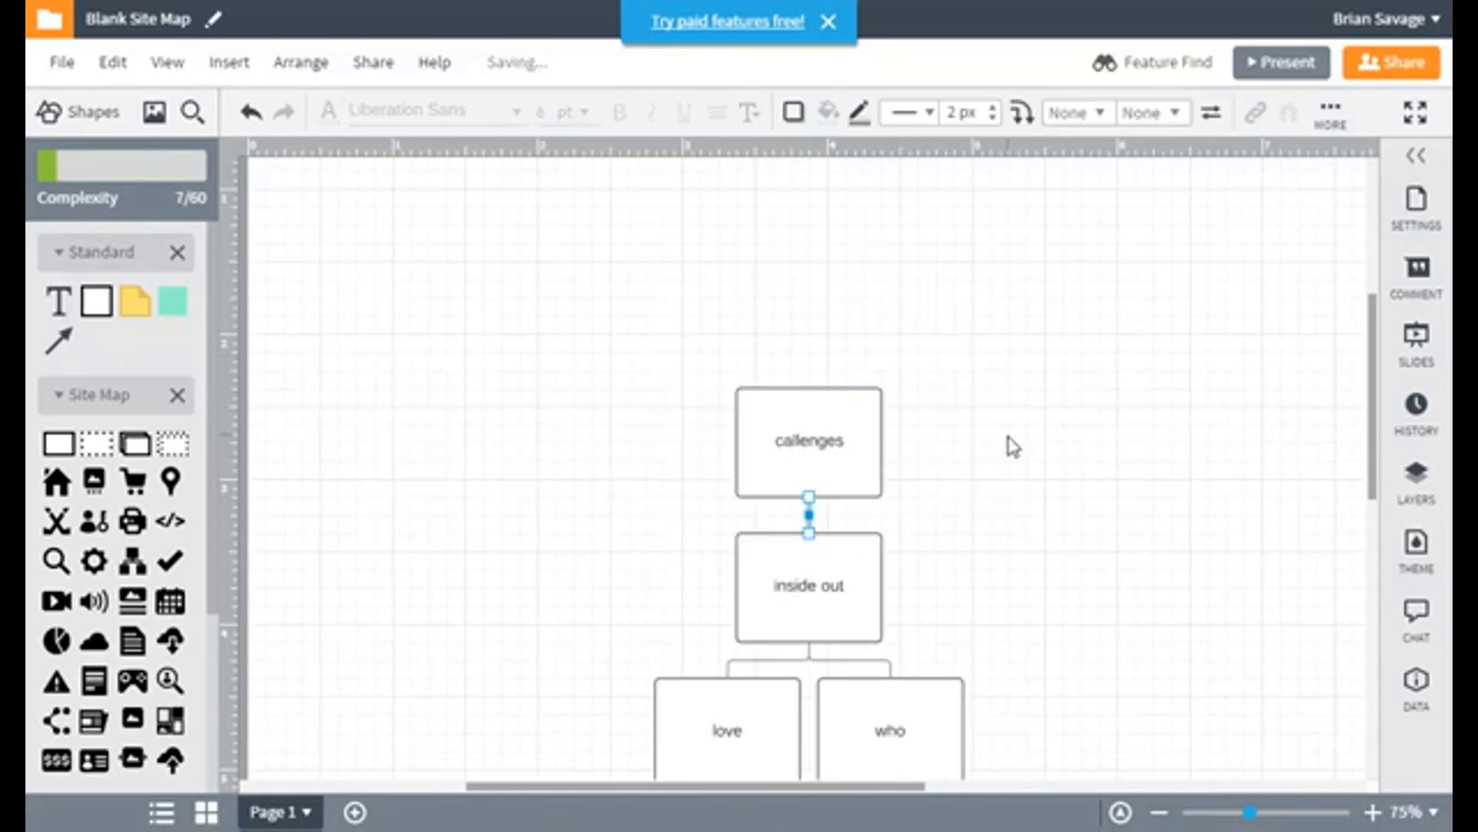
key("ctrl+z")
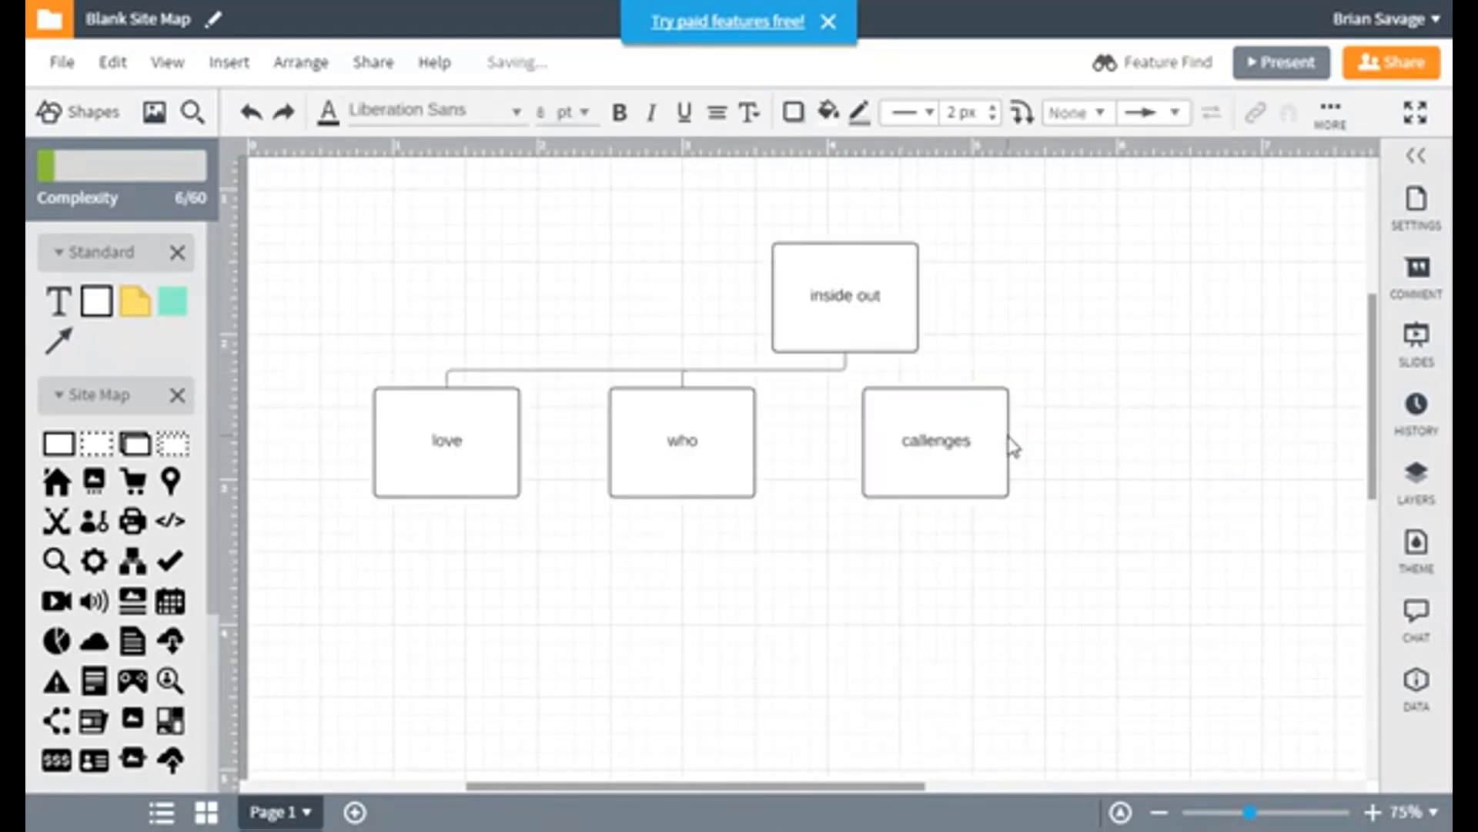
left_click_drag(976, 442, 941, 446)
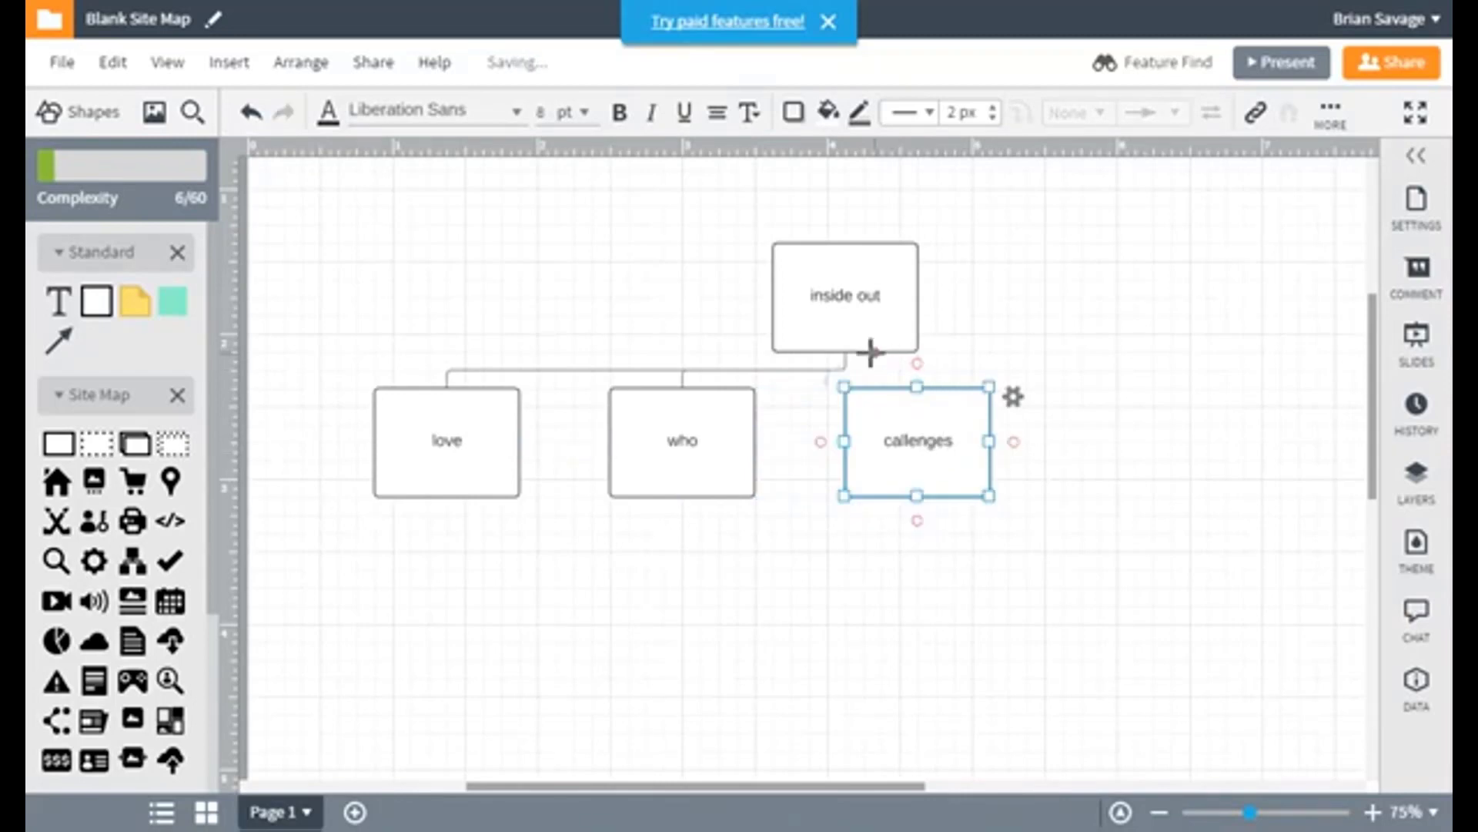
left_click_drag(846, 352, 782, 312)
Add a new child page 'callenges' under inside out and delete the loose callenges box
left_click(774, 334)
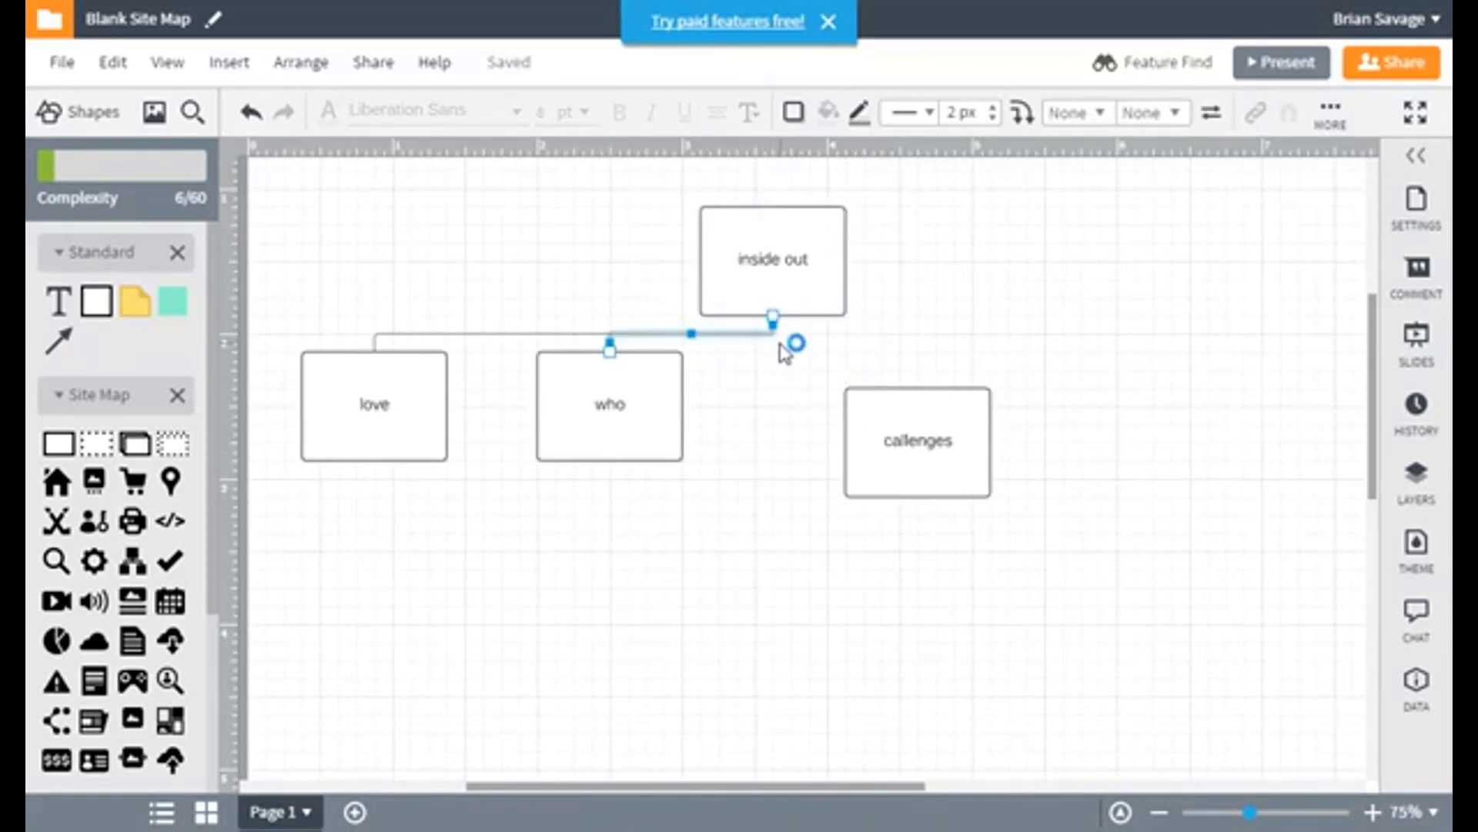
left_click(782, 271)
left_click(774, 337)
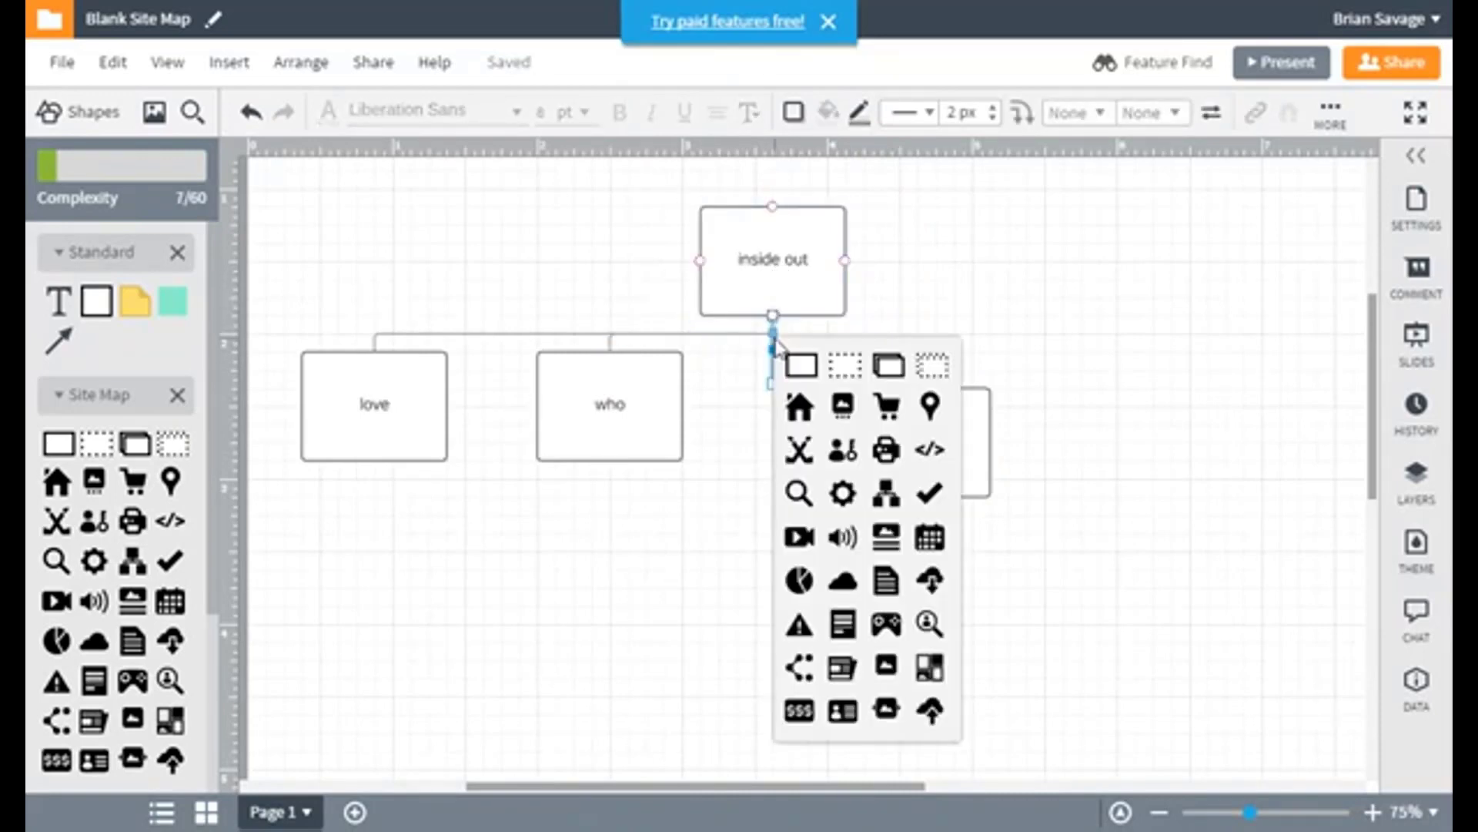
left_click(801, 363)
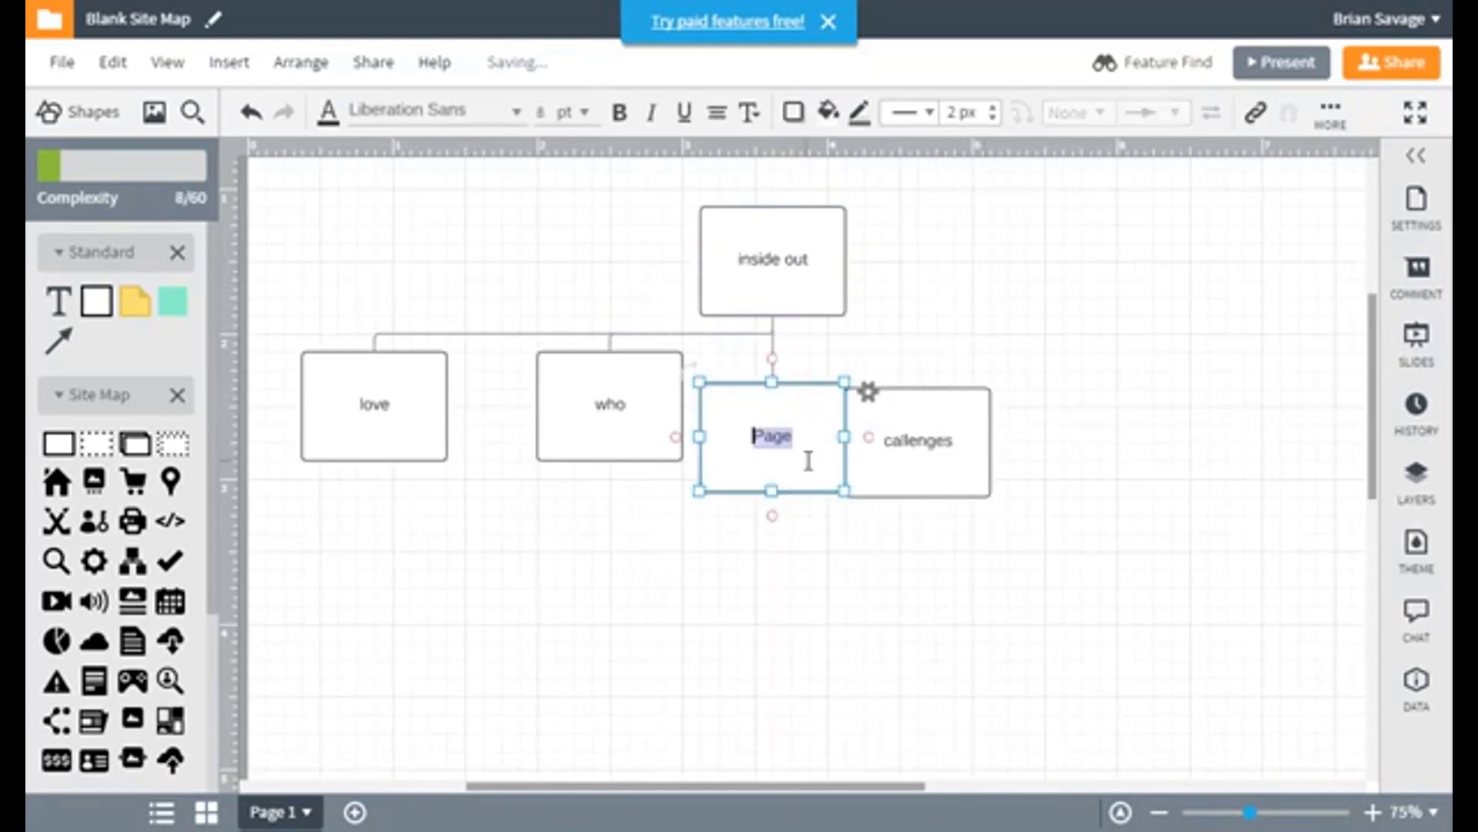
left_click_drag(952, 421, 1141, 353)
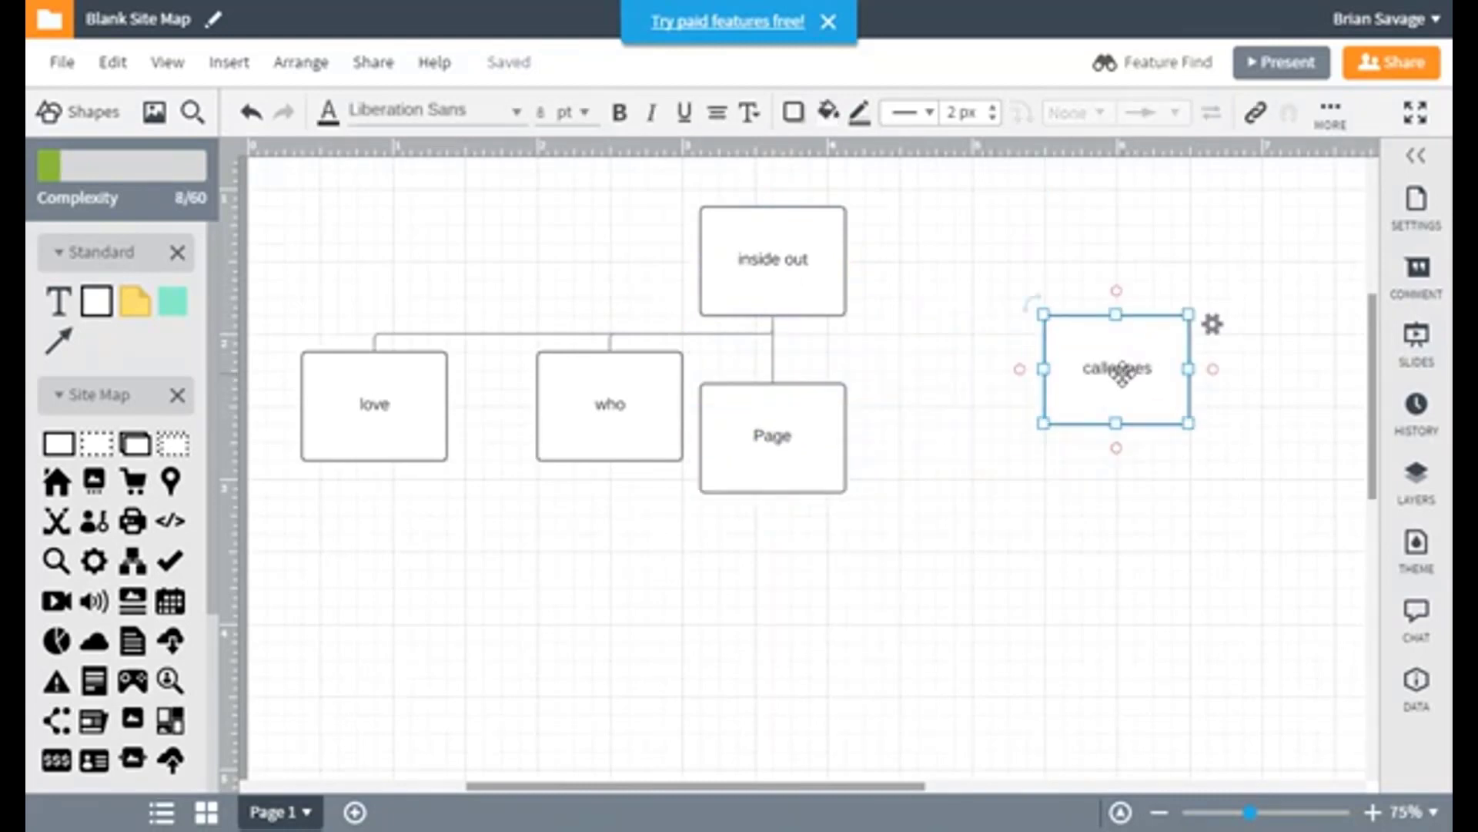
double_click(1123, 373)
key("ctrl+c")
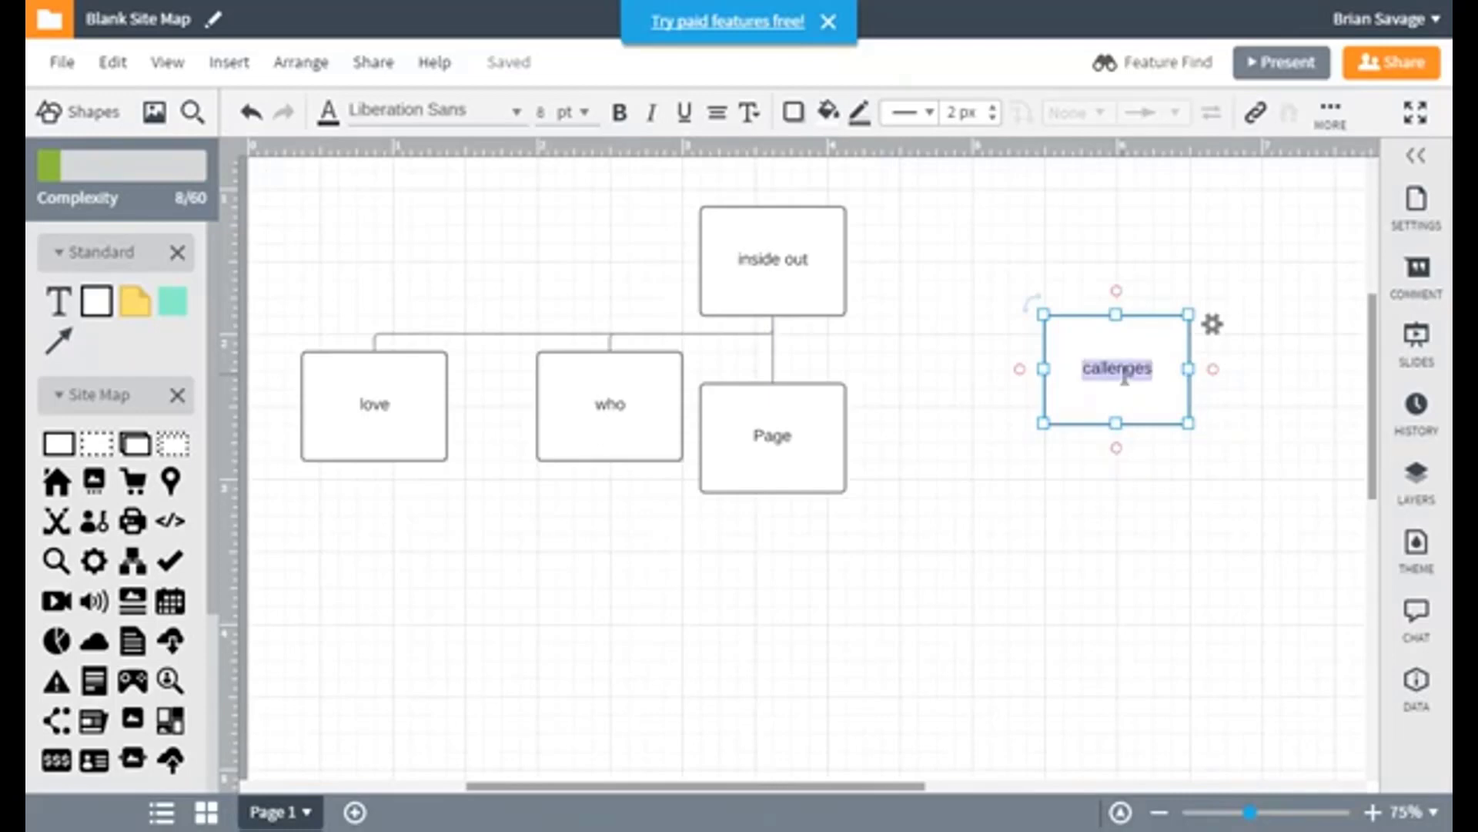
left_click(1187, 278)
left_click(1135, 363)
key("Delete")
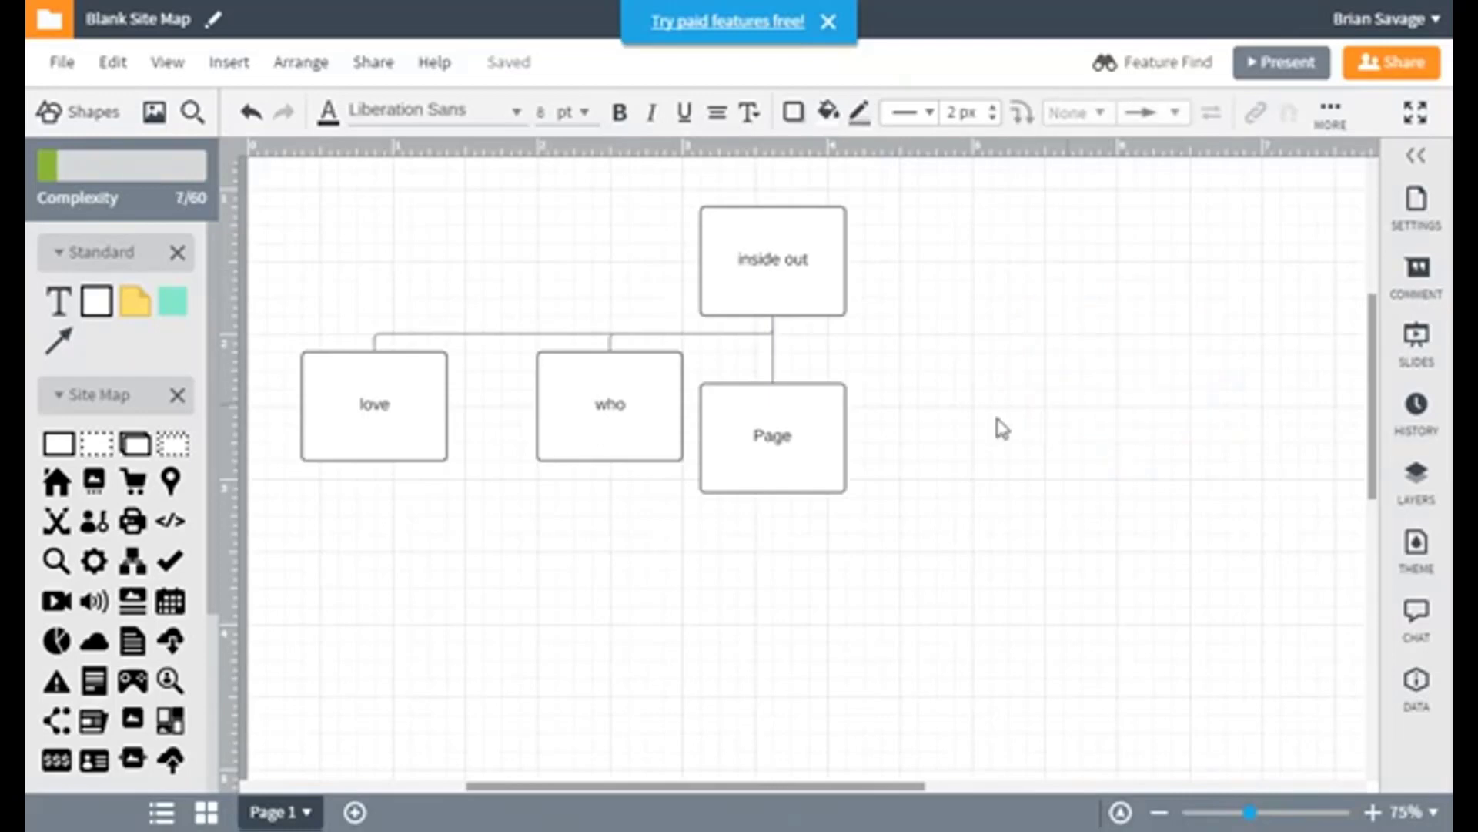
double_click(786, 455)
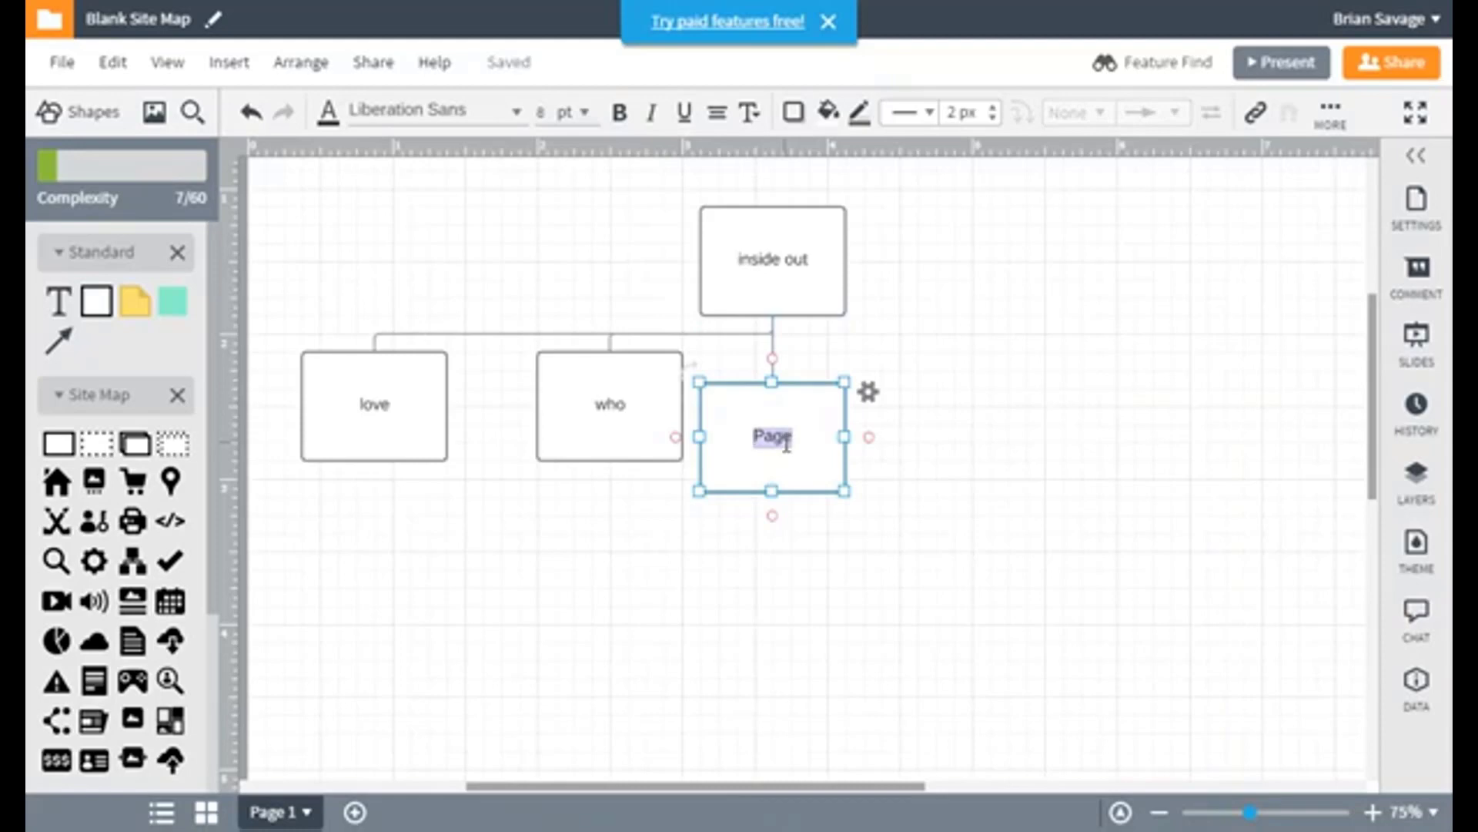
key("ctrl+v")
left_click(1000, 390)
left_click_drag(773, 429, 696, 600)
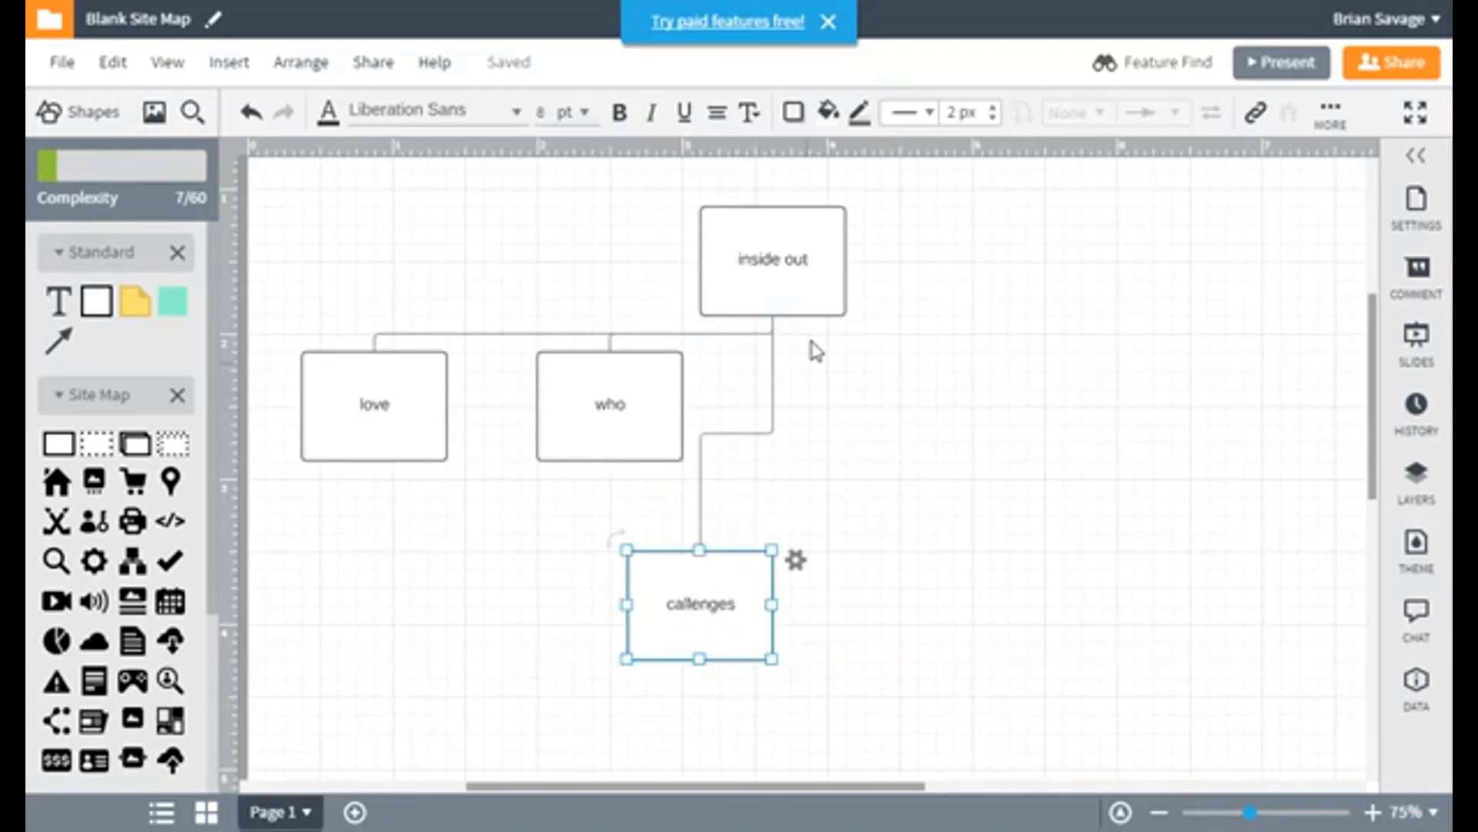
Add a child page 'you' under inside out and place it beside who
left_click(793, 279)
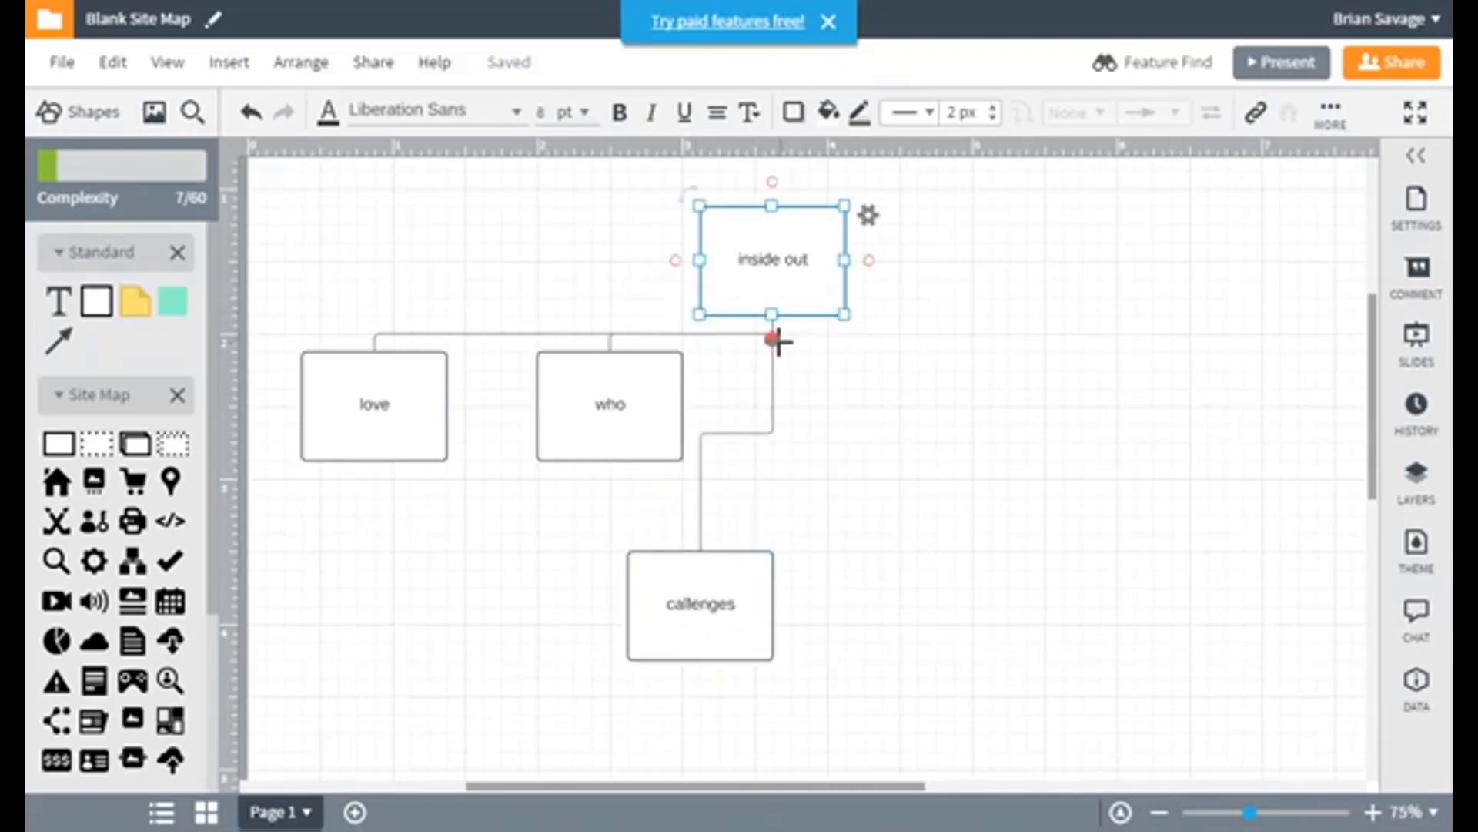
left_click(778, 339)
left_click_drag(778, 341, 774, 350)
left_click(802, 367)
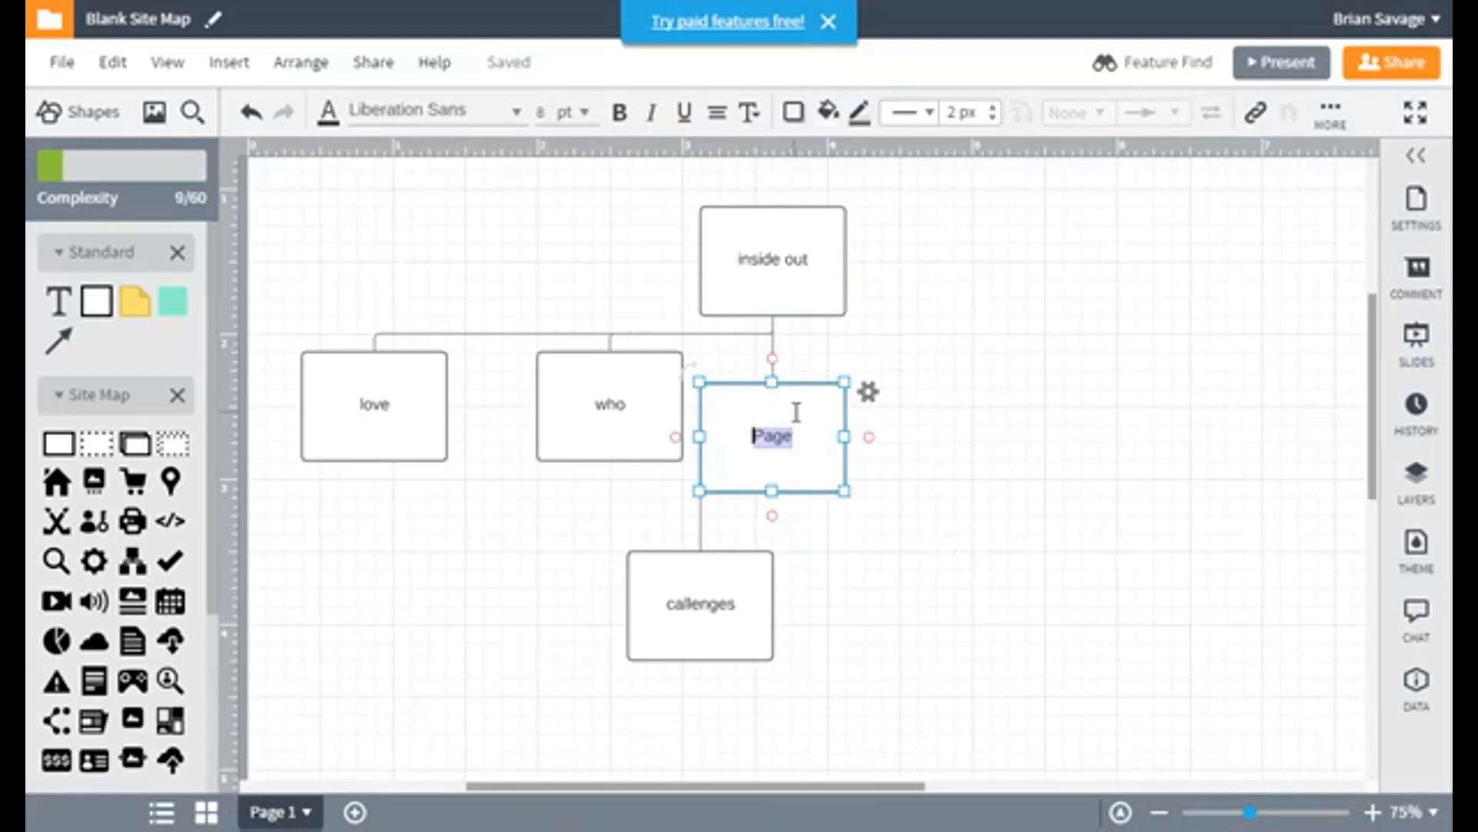
type("you")
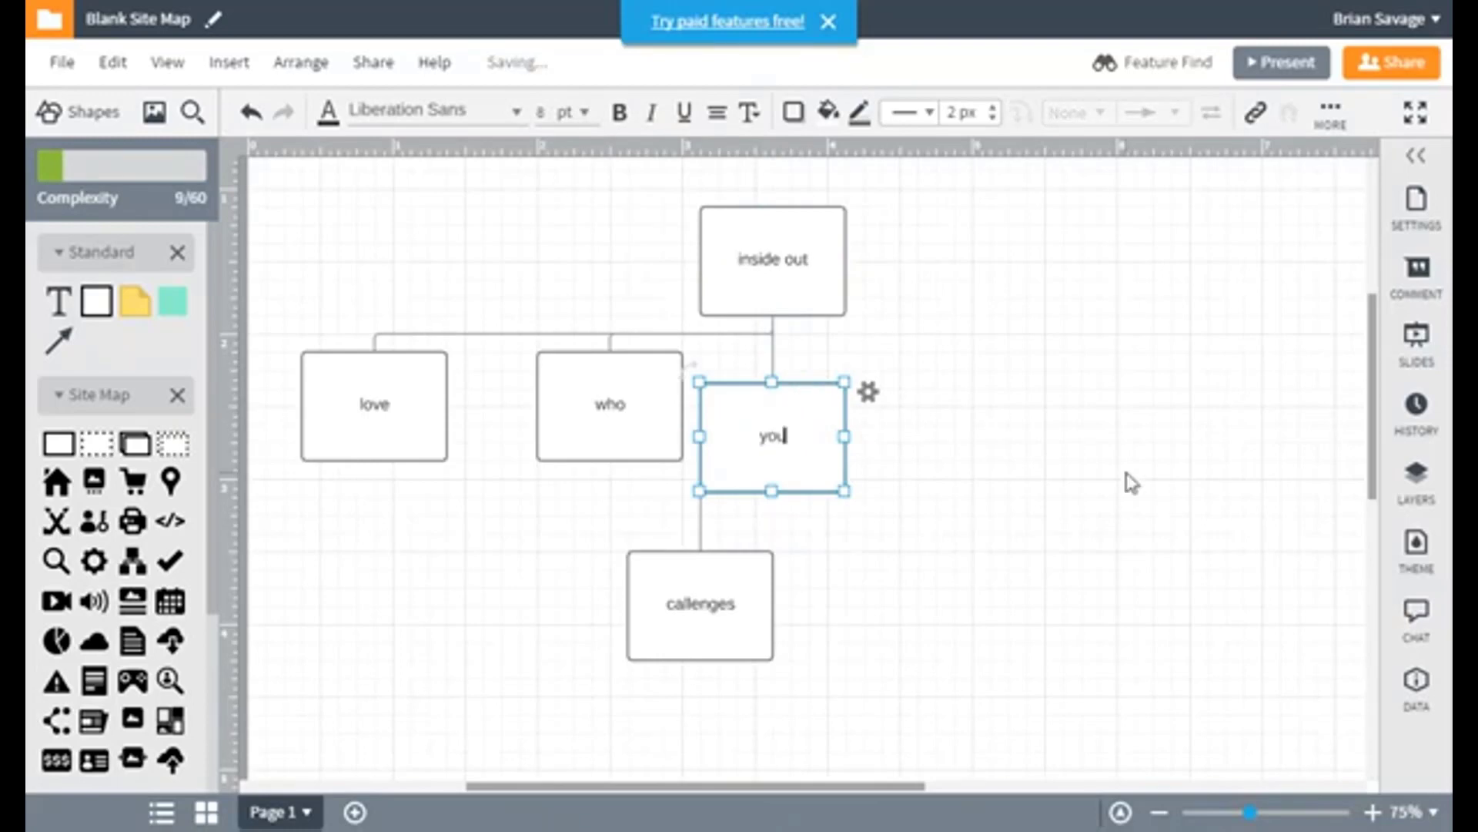
left_click(1126, 483)
left_click_drag(801, 452, 1116, 415)
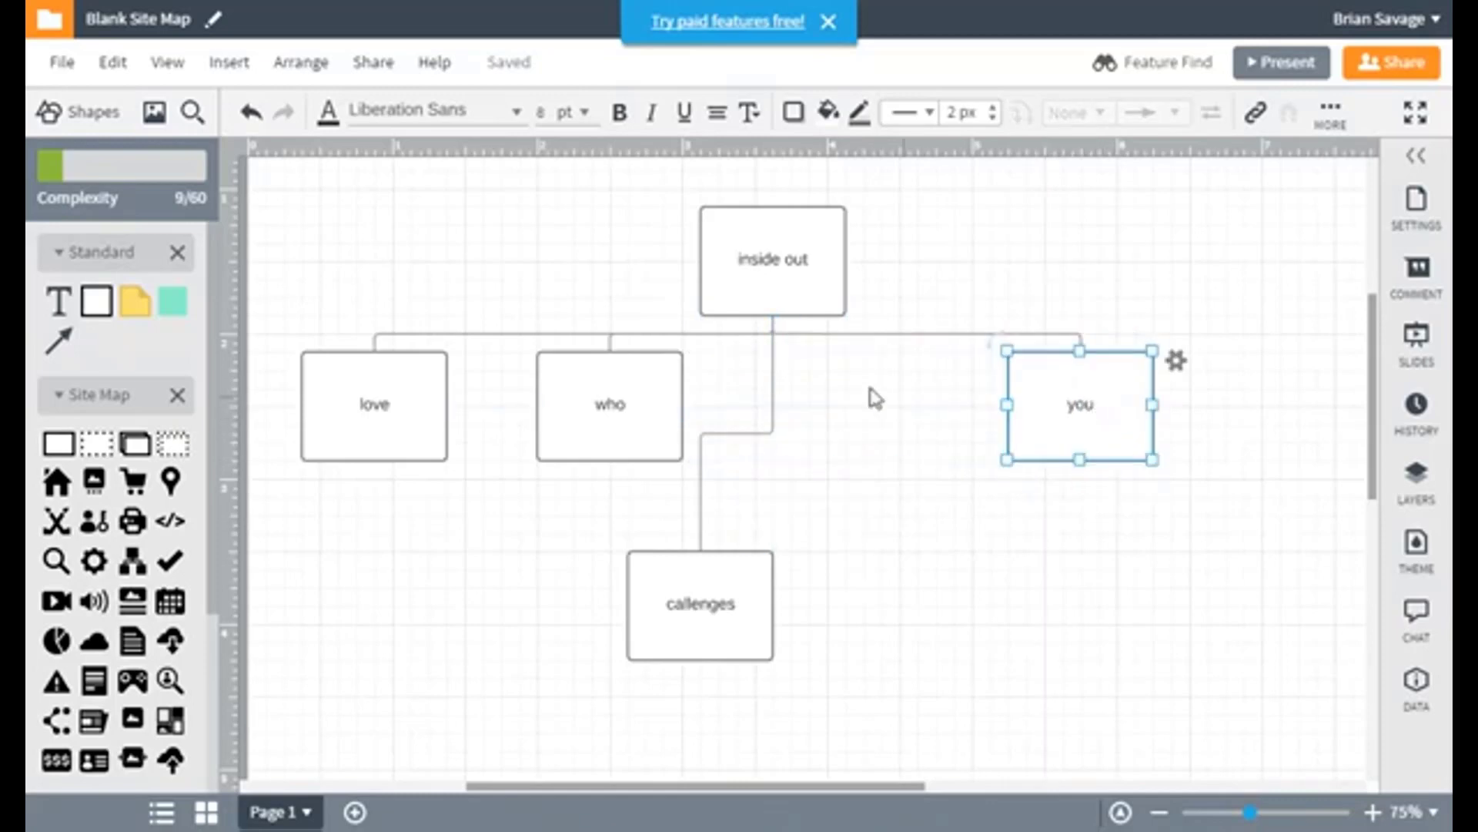
Place callenges in the child row between who and you beneath inside out
right_click(1051, 423)
left_click(1049, 425)
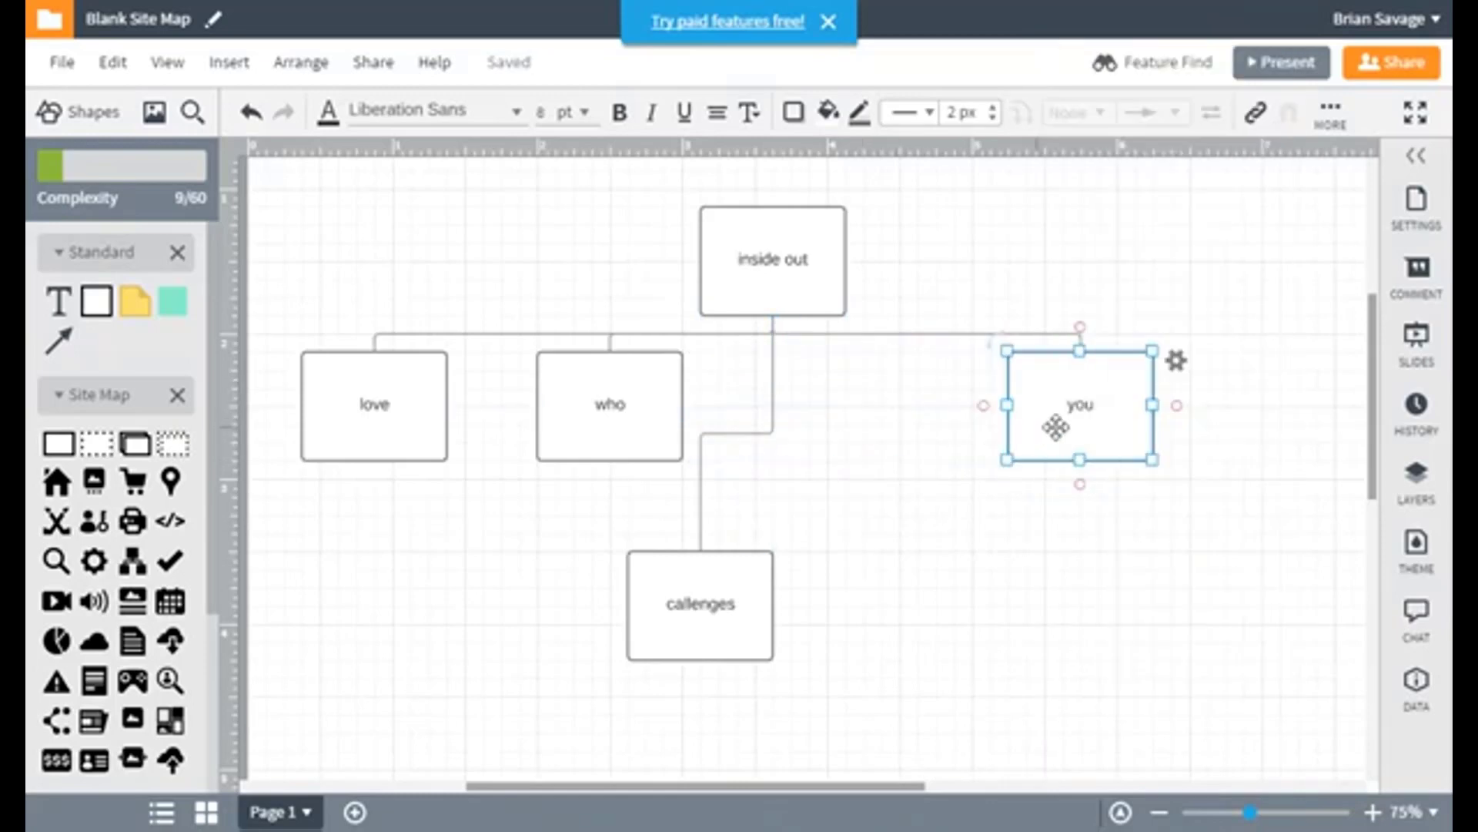
left_click(786, 279)
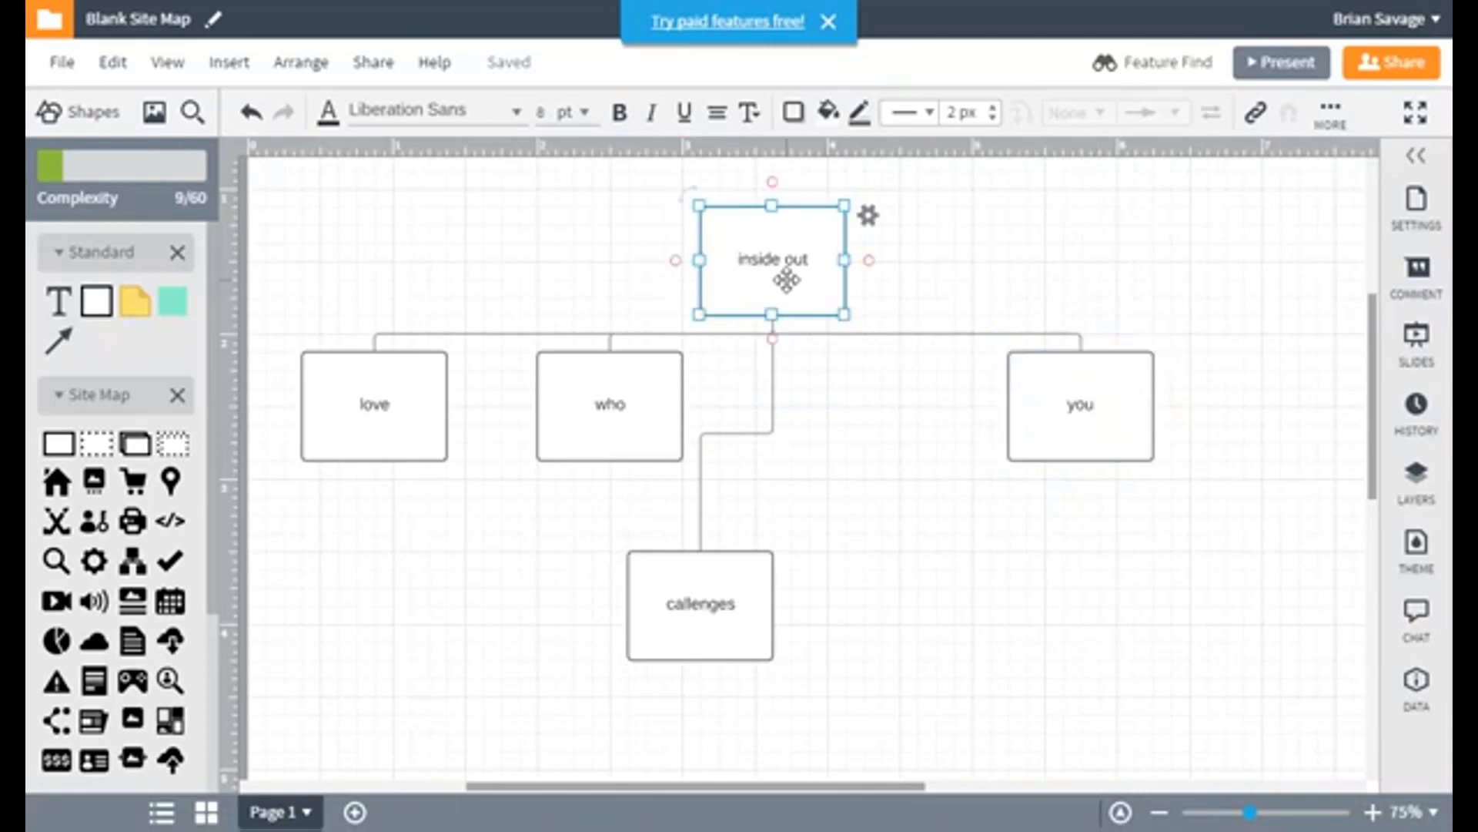
double_click(786, 279)
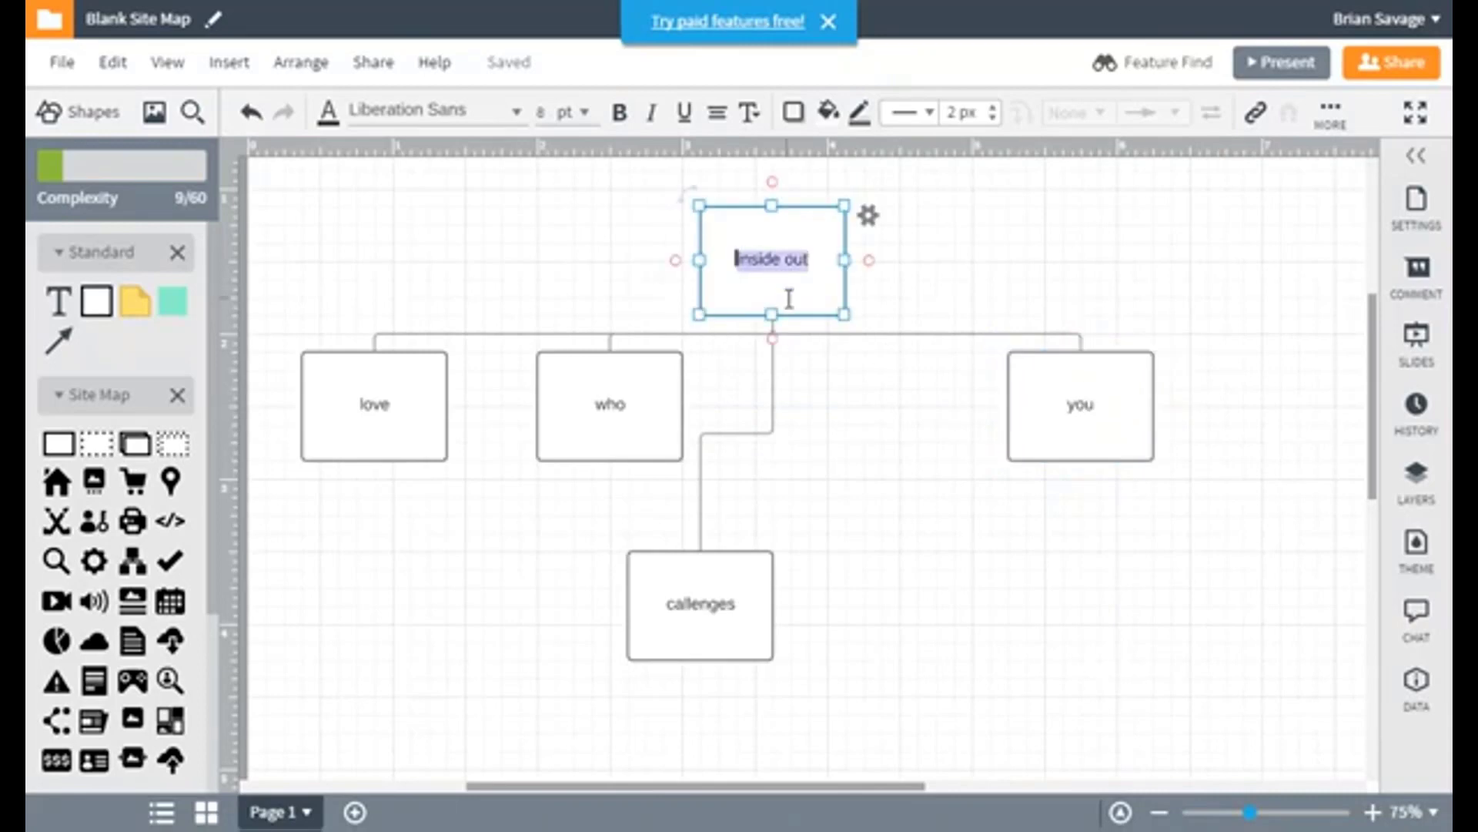
left_click(789, 299)
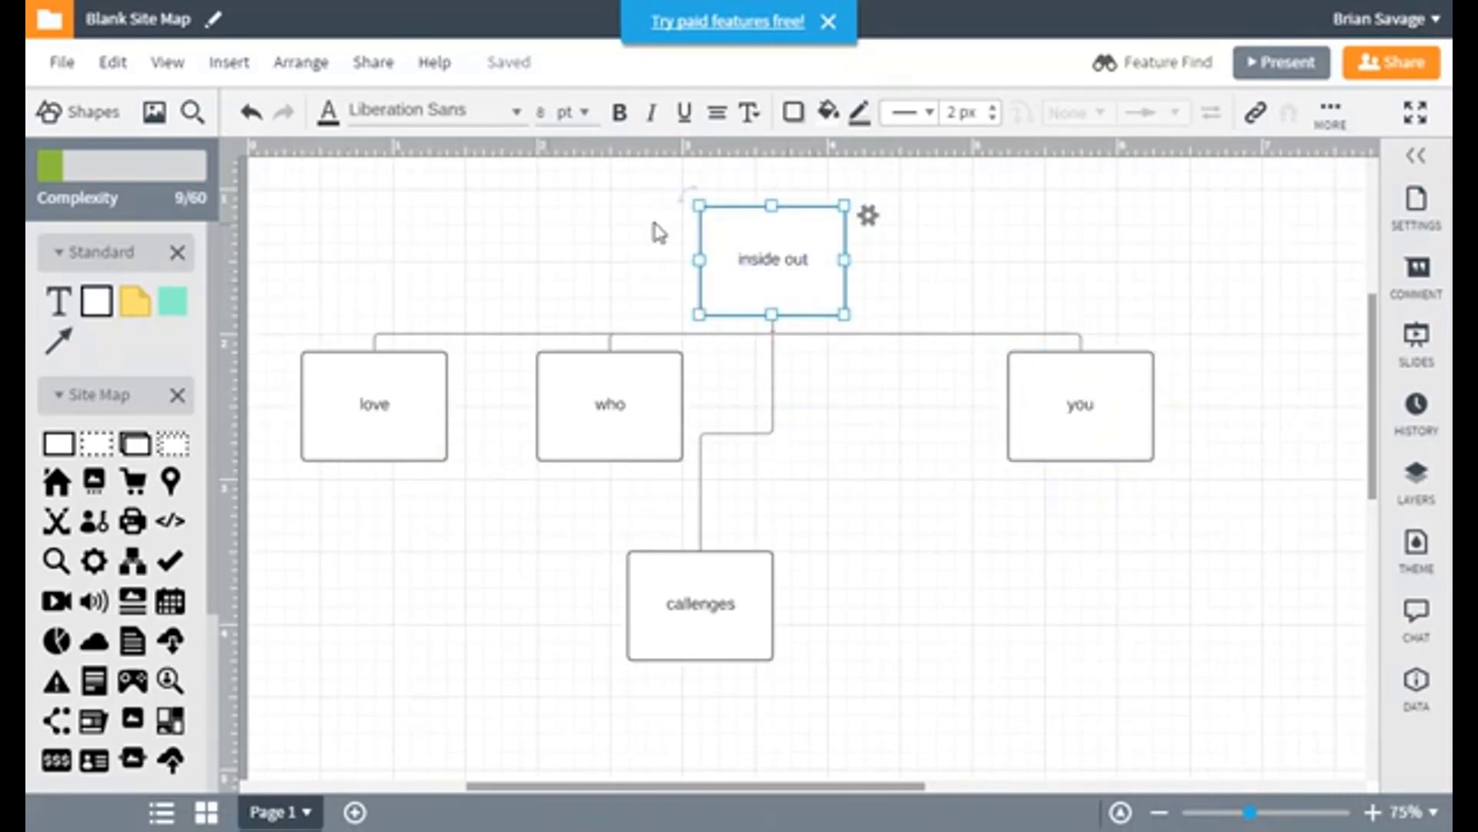
left_click(578, 251)
left_click(569, 396)
right_click(570, 397)
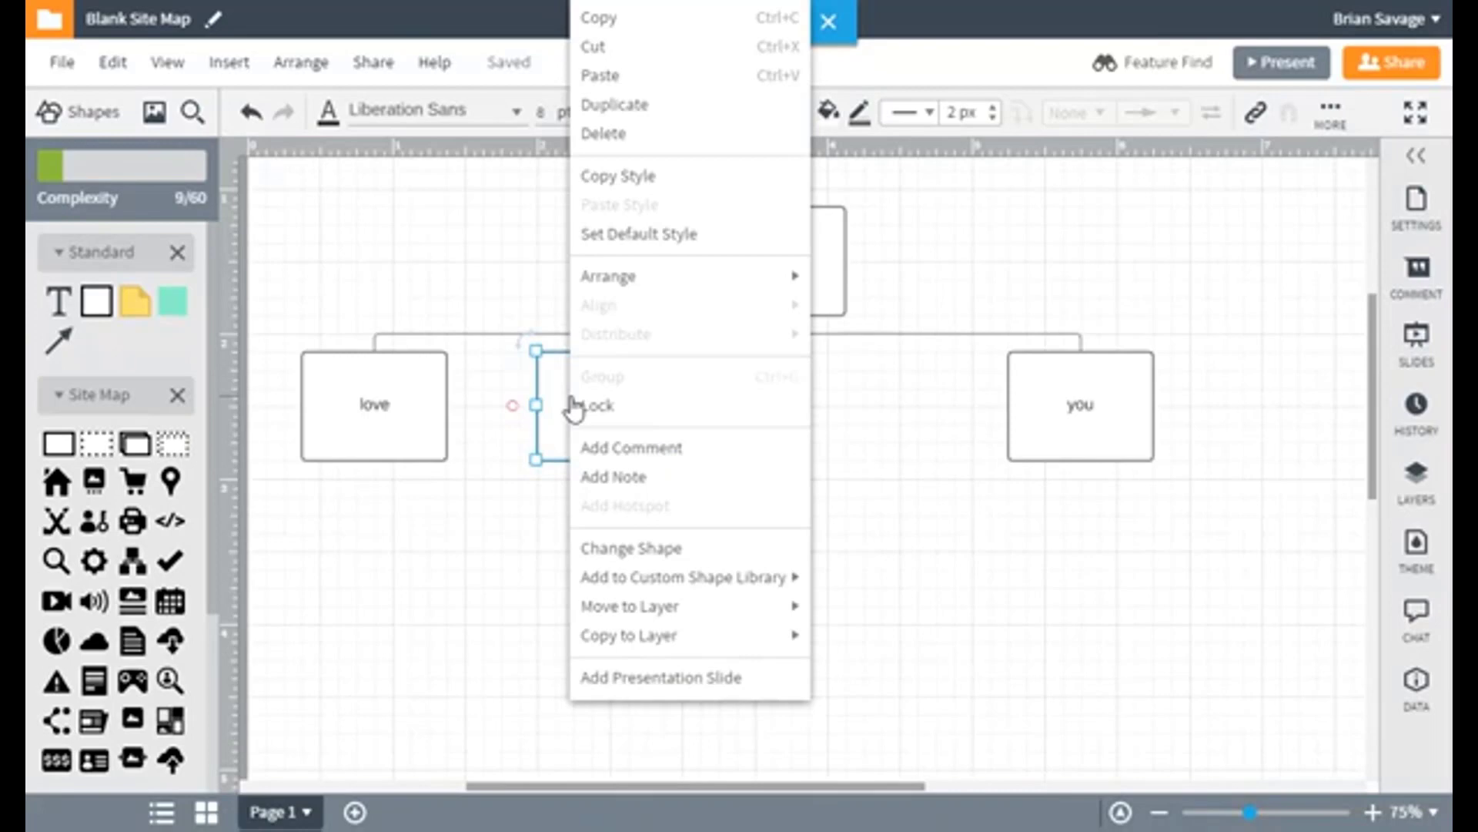
left_click(1083, 541)
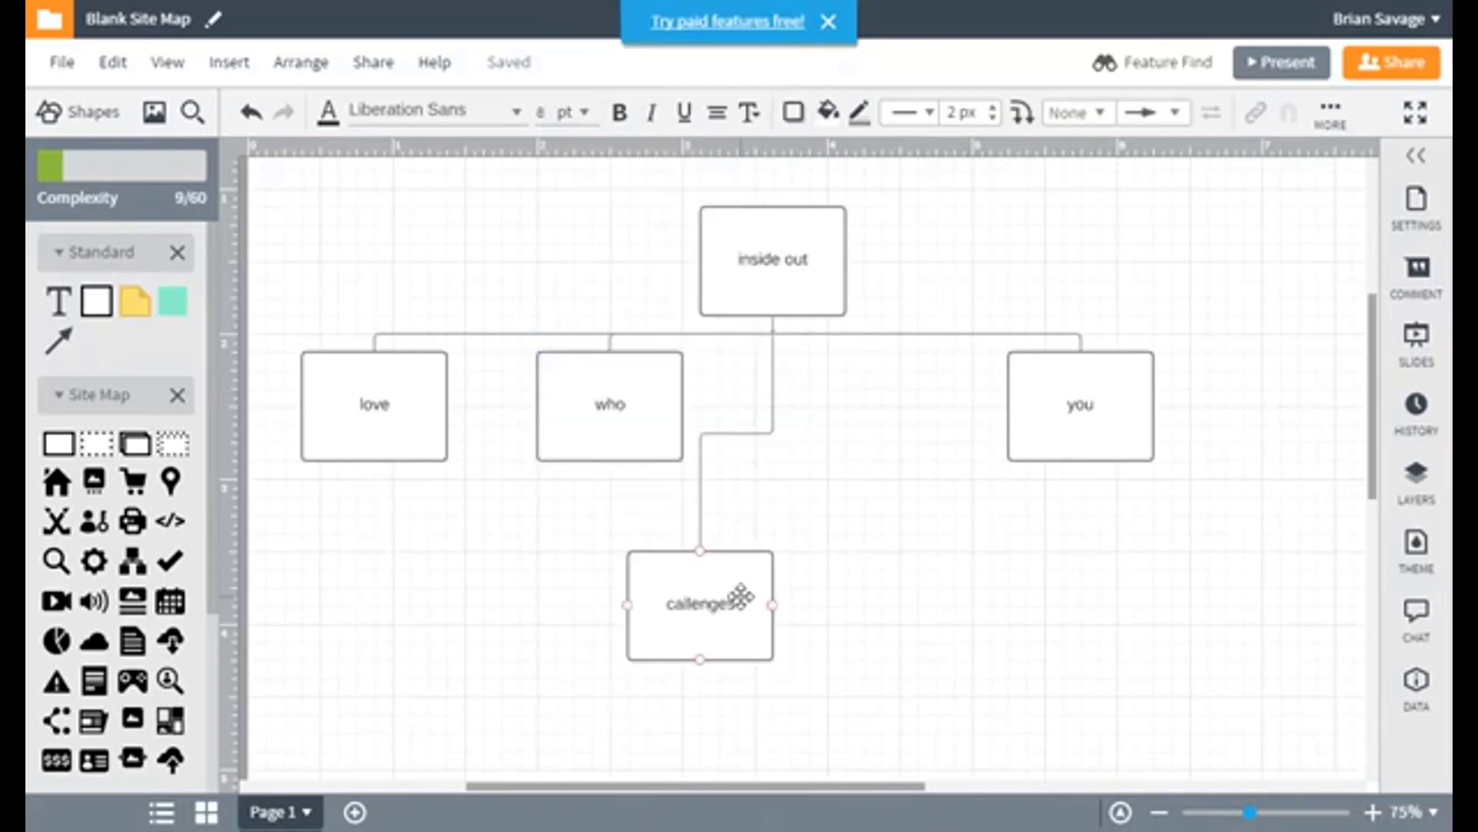
left_click_drag(742, 598, 855, 423)
Add a child page 'things' under love and shift it left
left_click(924, 584)
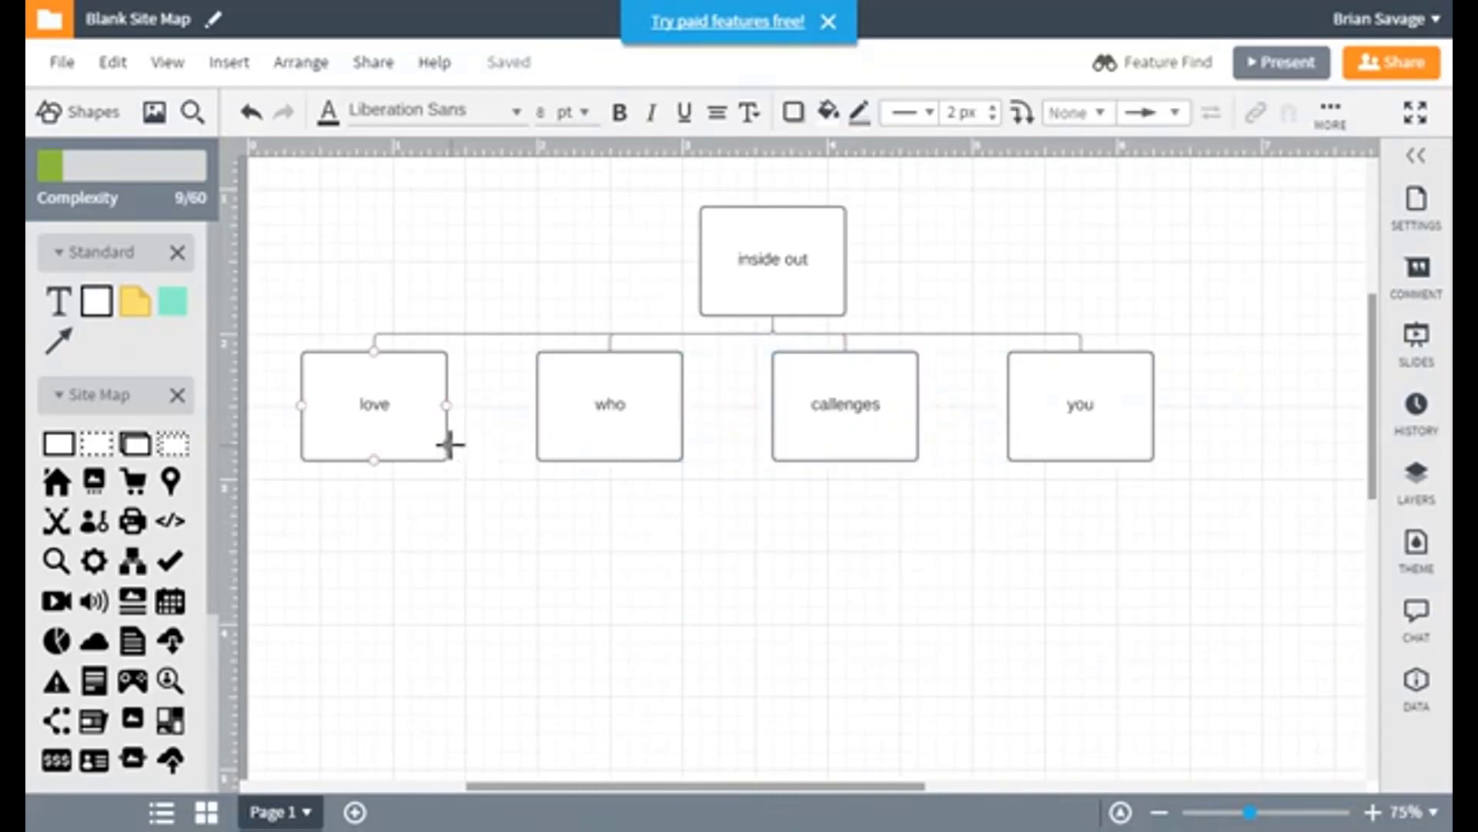
left_click(401, 421)
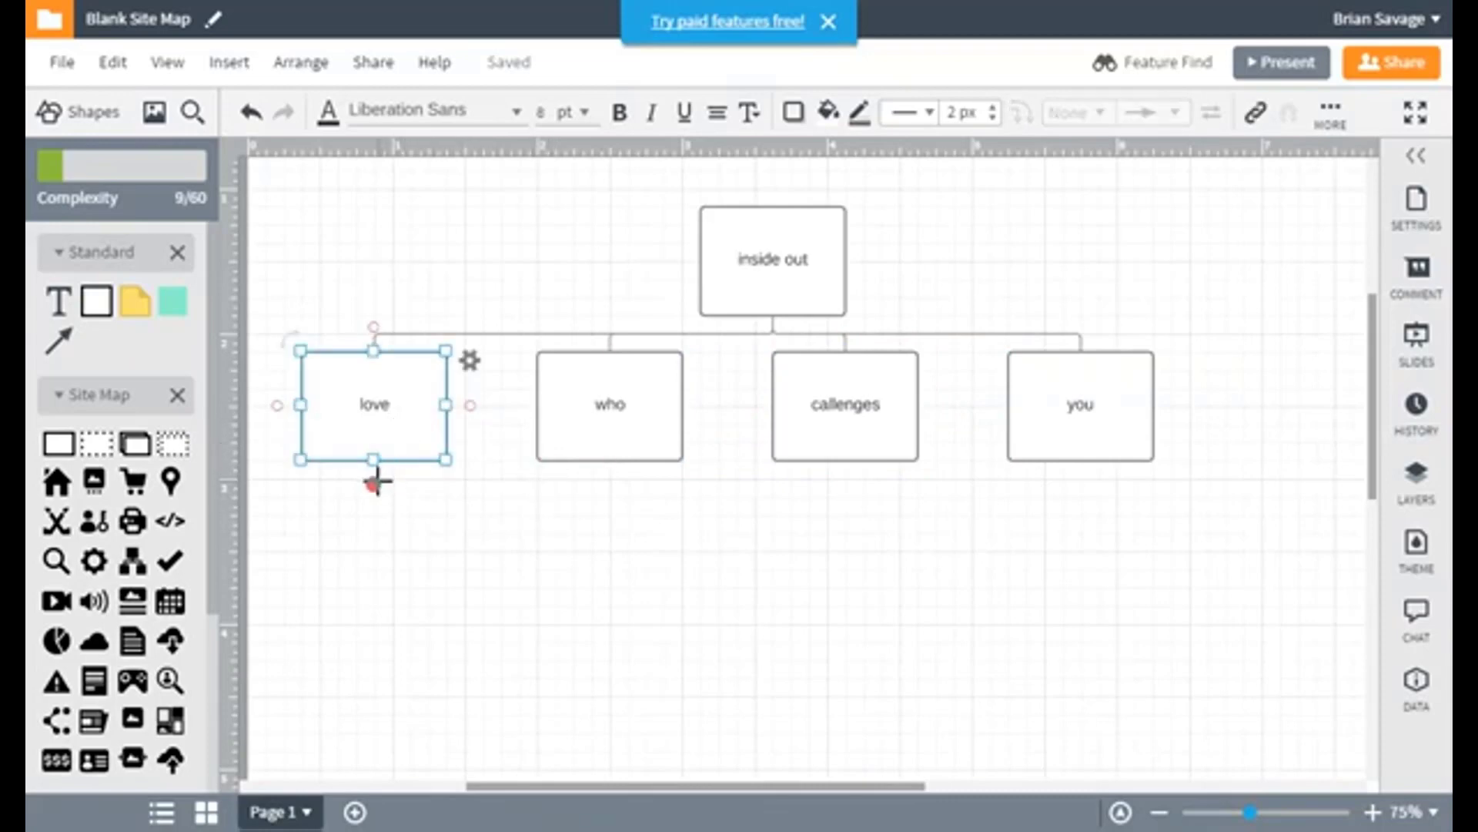
left_click_drag(378, 483, 375, 527)
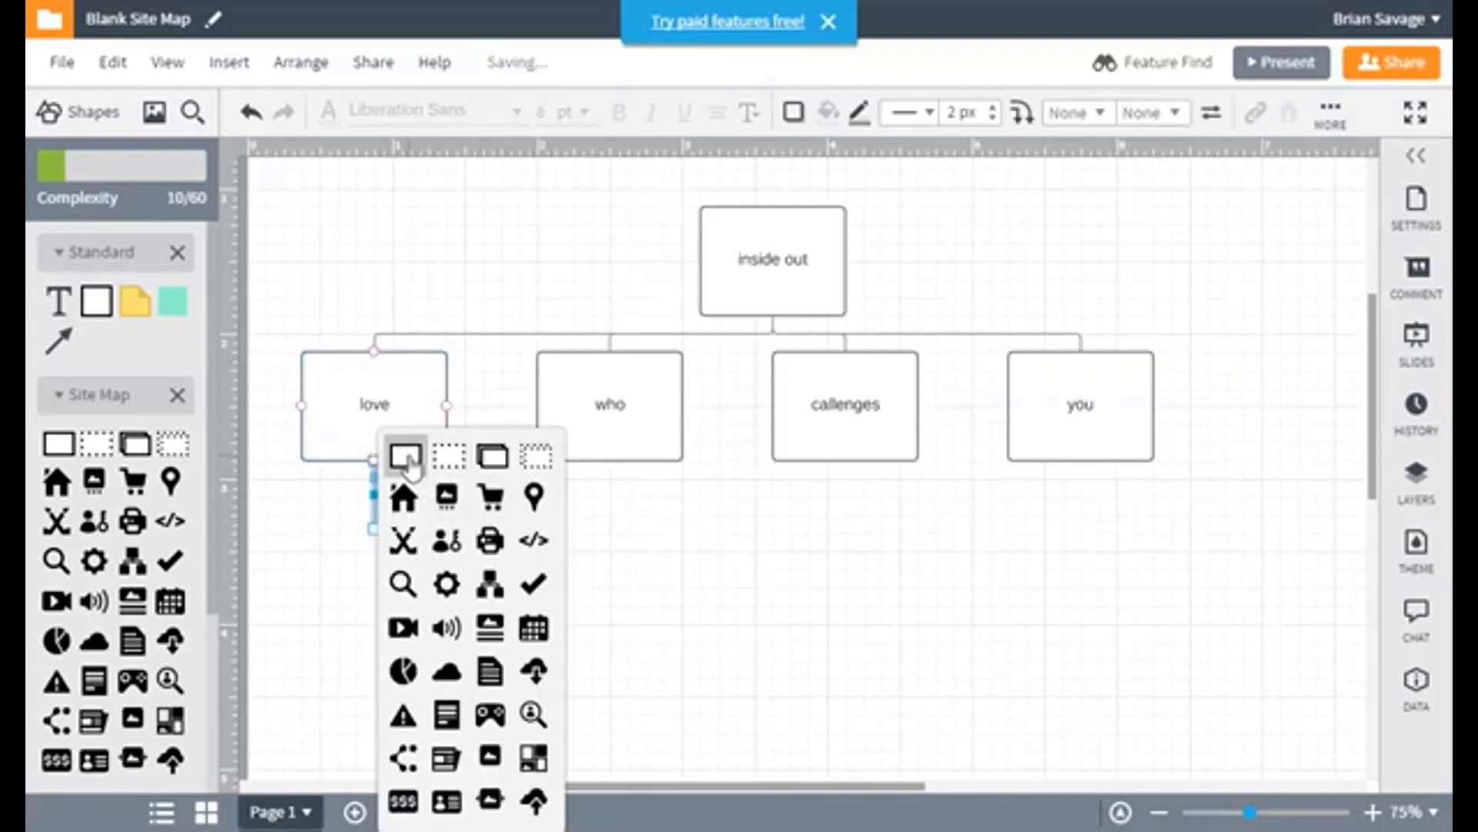
left_click(403, 455)
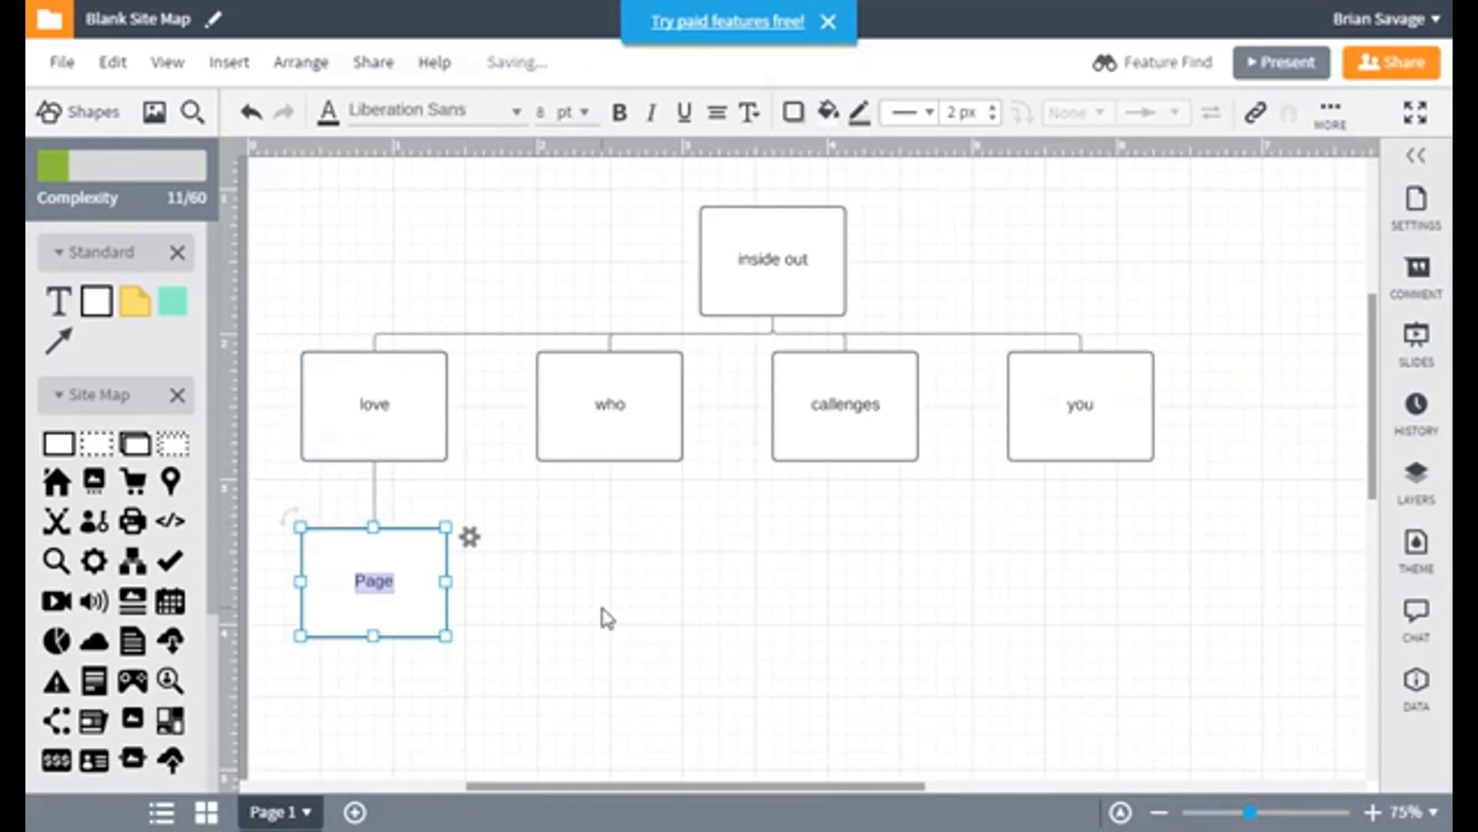
key("BackSpace")
left_click(600, 610)
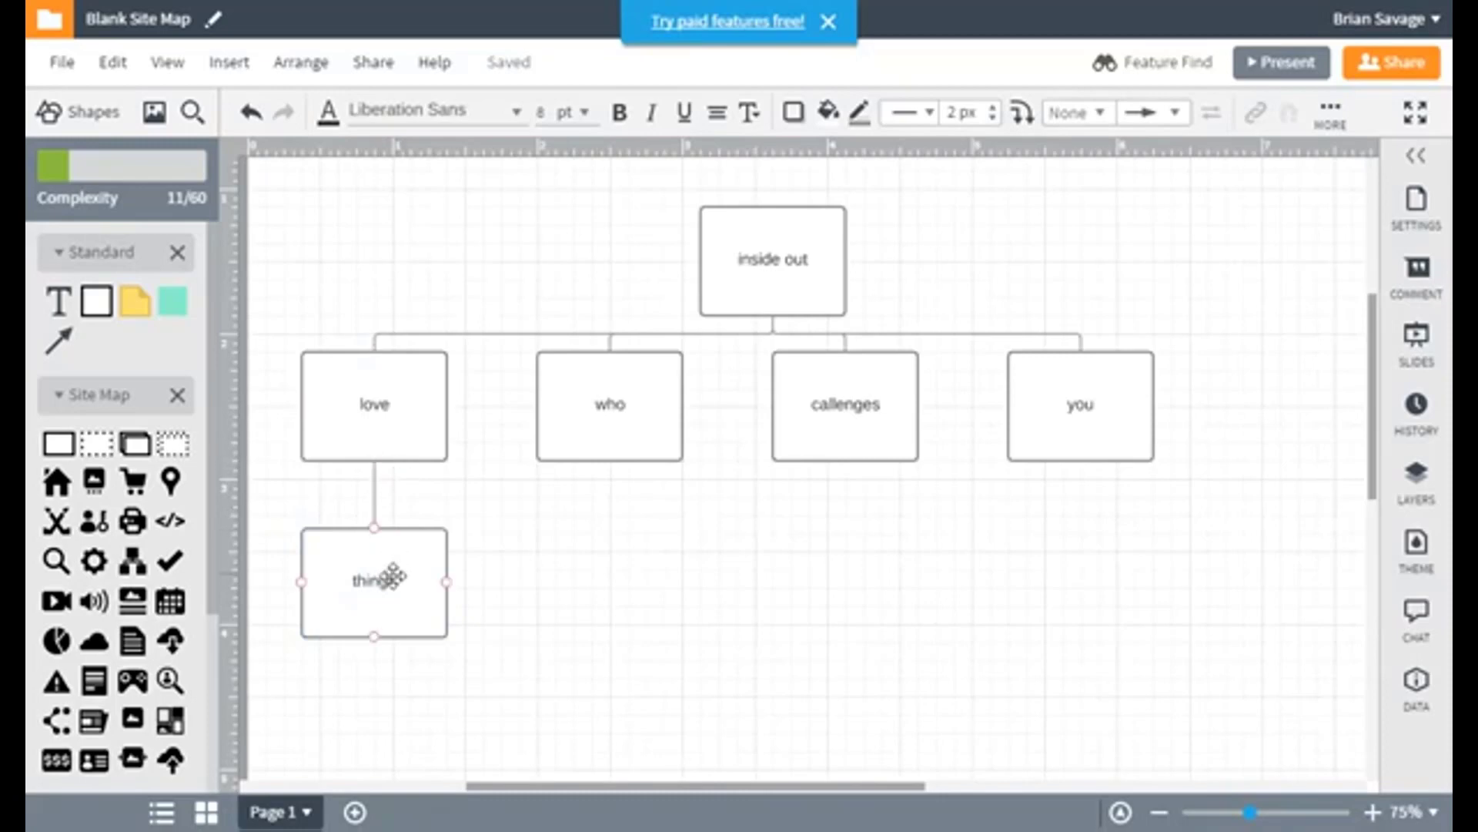
left_click_drag(390, 577, 303, 562)
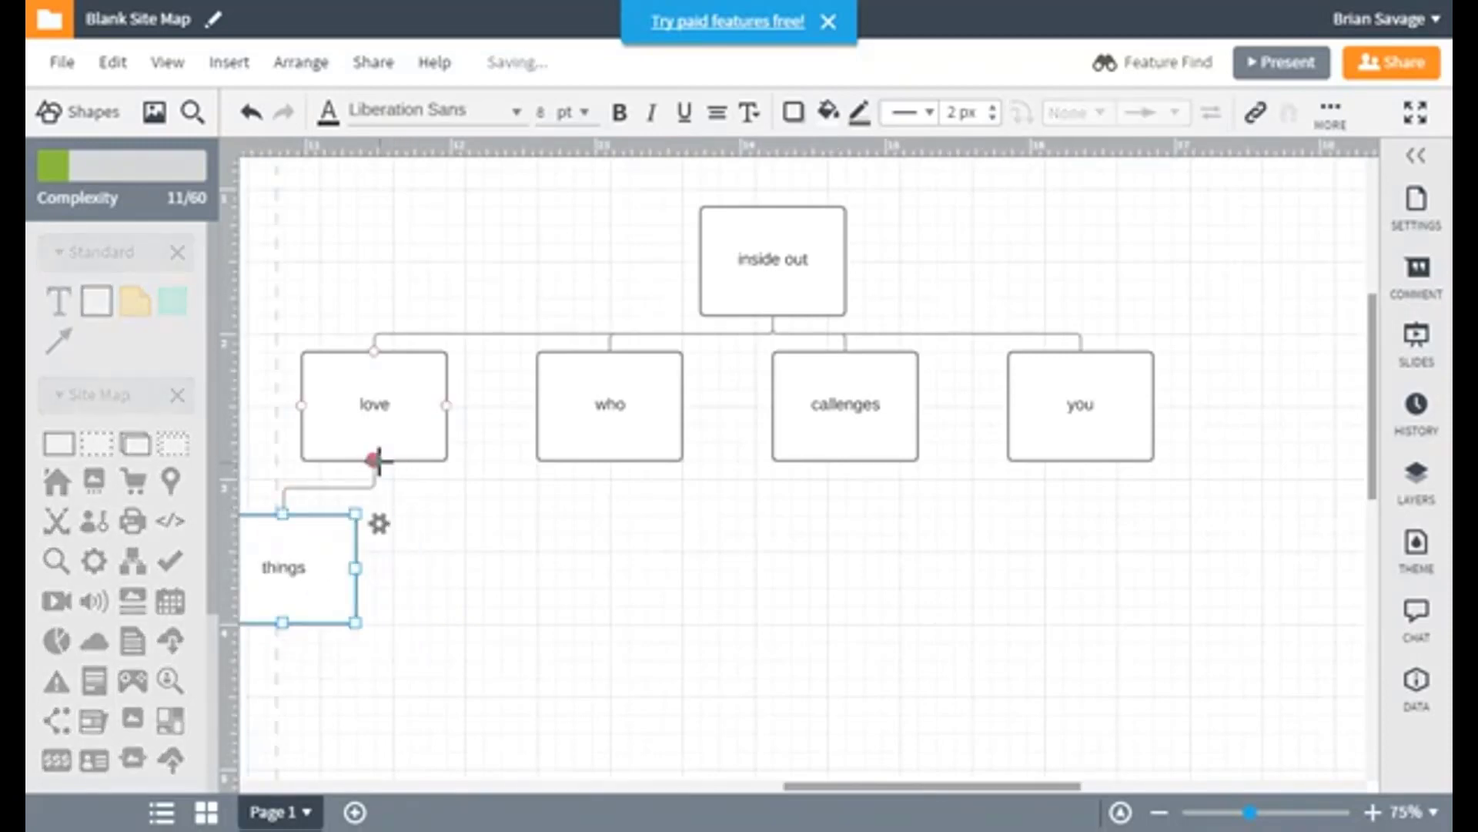
Add a second child page 'people' under love
left_click(393, 443)
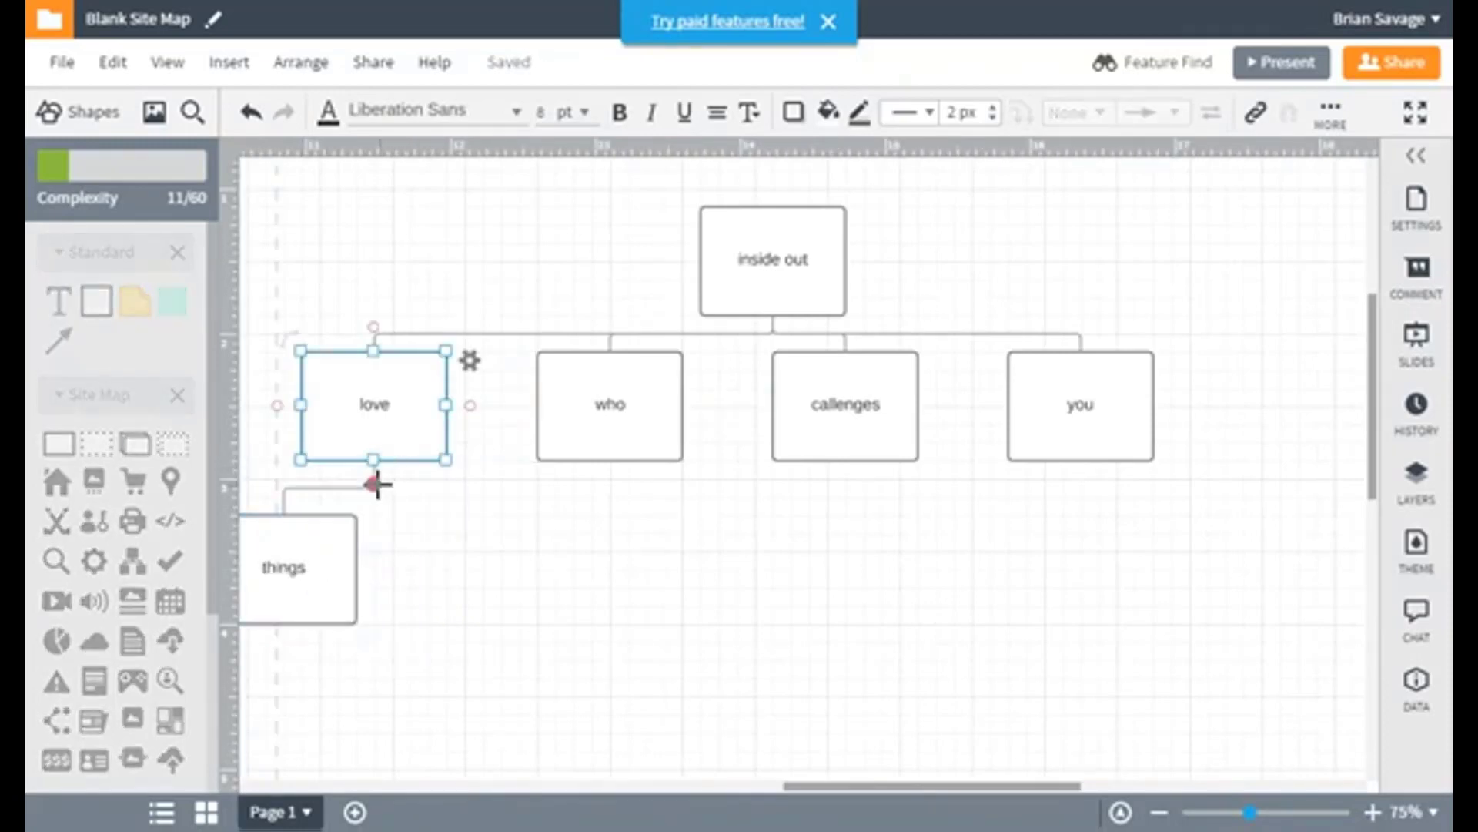
left_click(377, 485)
left_click_drag(377, 485, 377, 523)
left_click(403, 454)
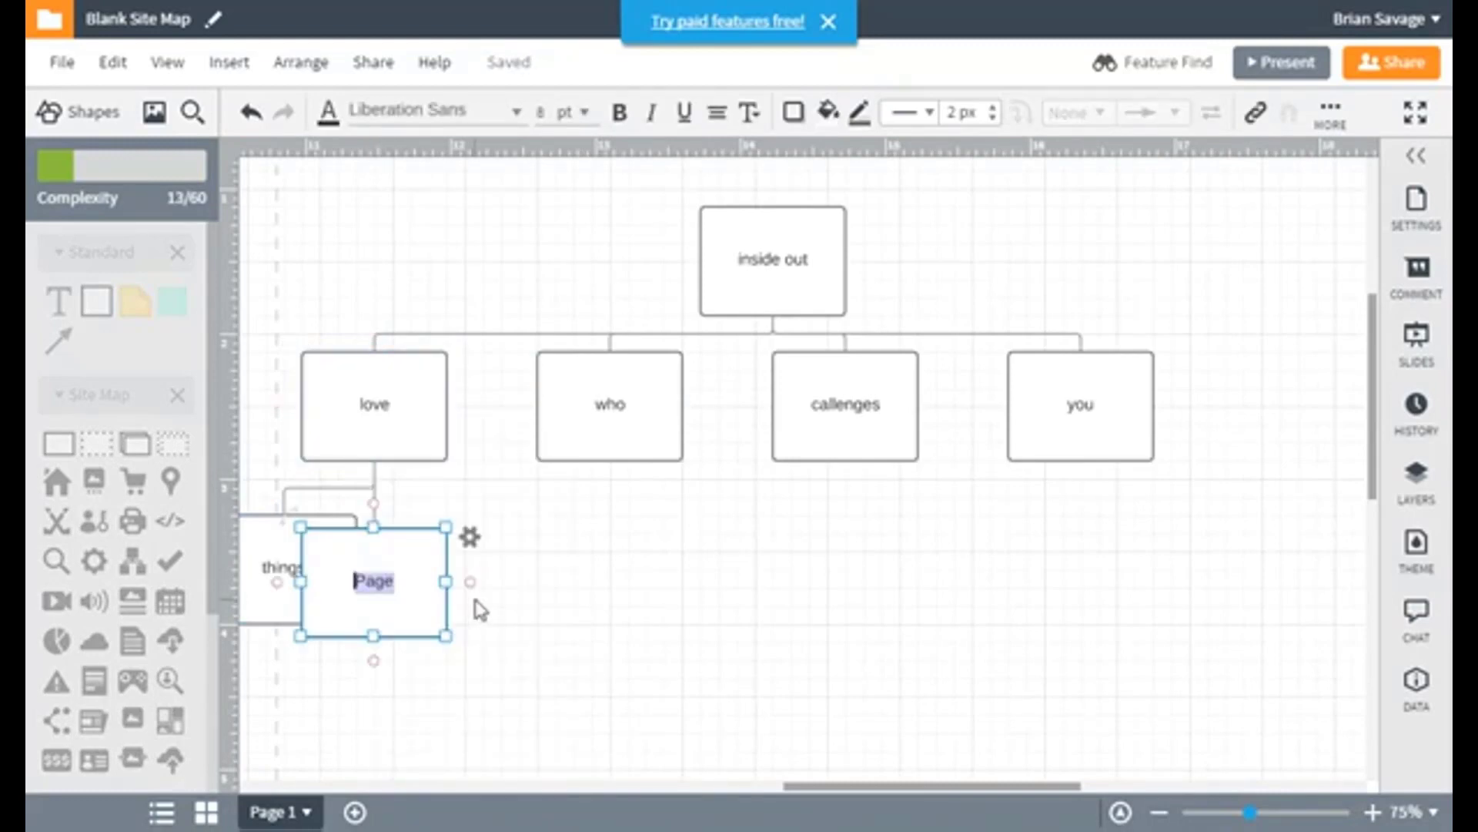
type("people")
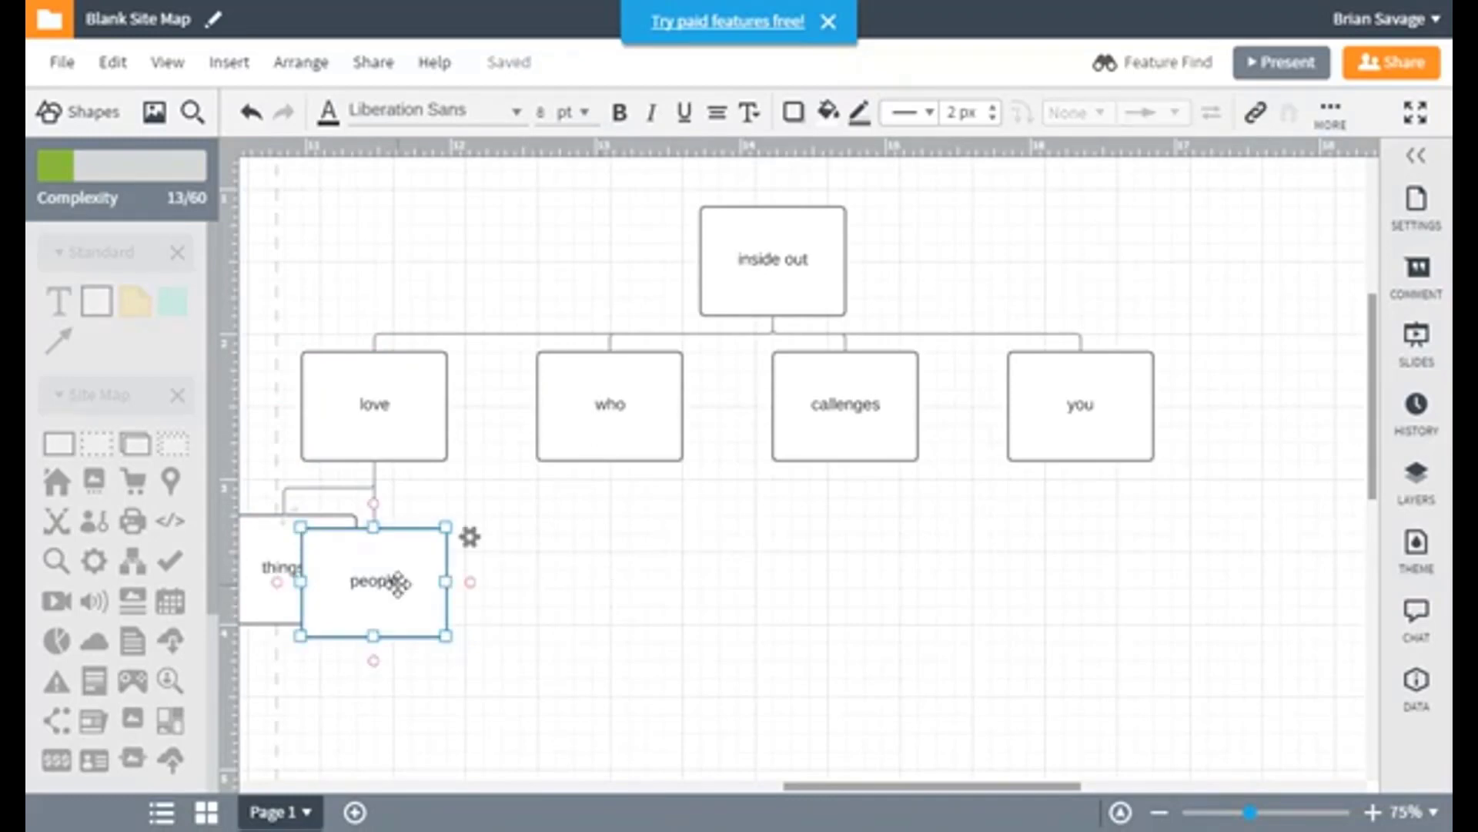
Clean up the site map layout into an evenly spaced tree
left_click(470, 537)
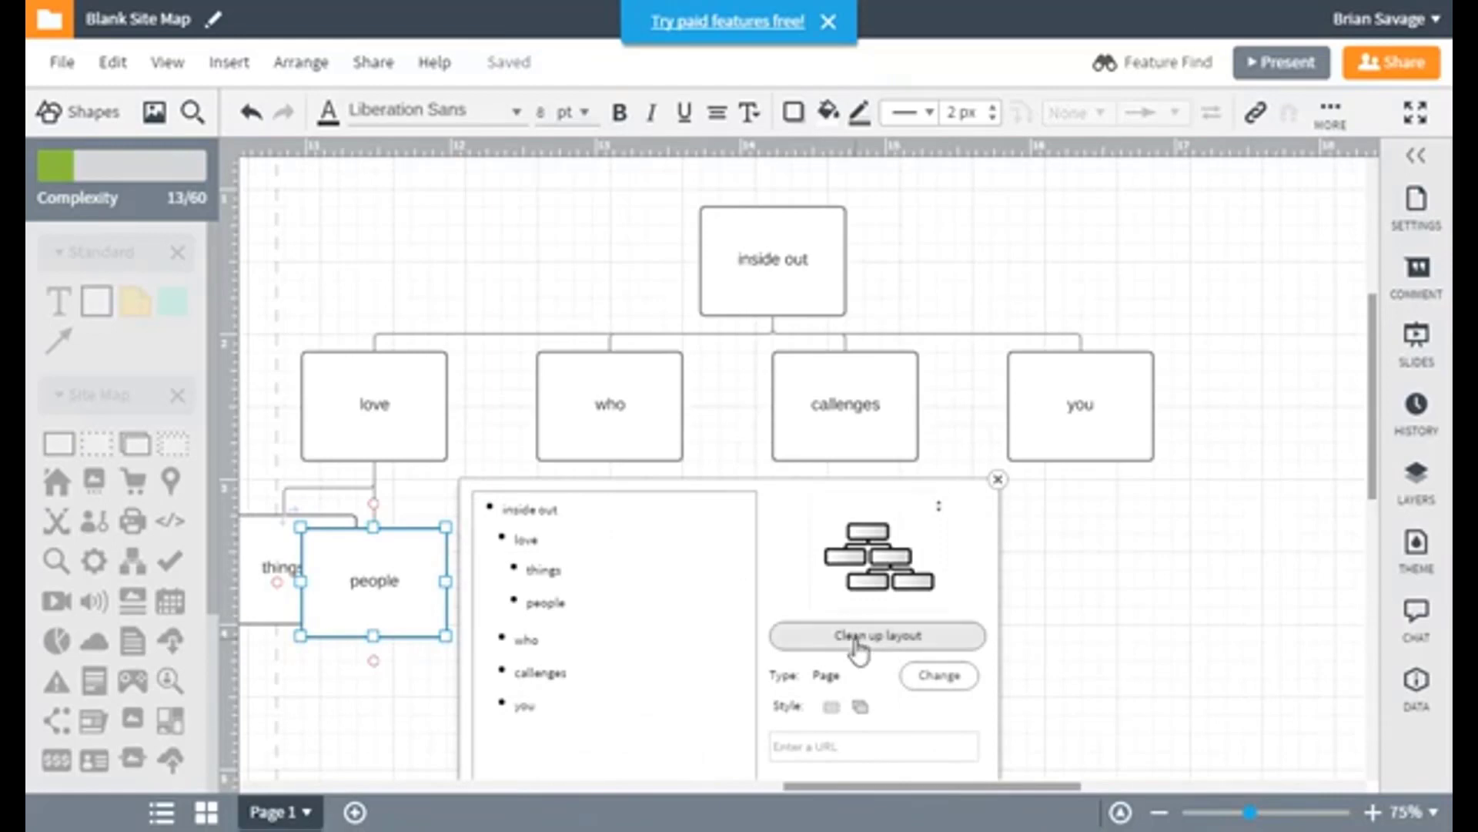
left_click(856, 643)
left_click(1174, 441)
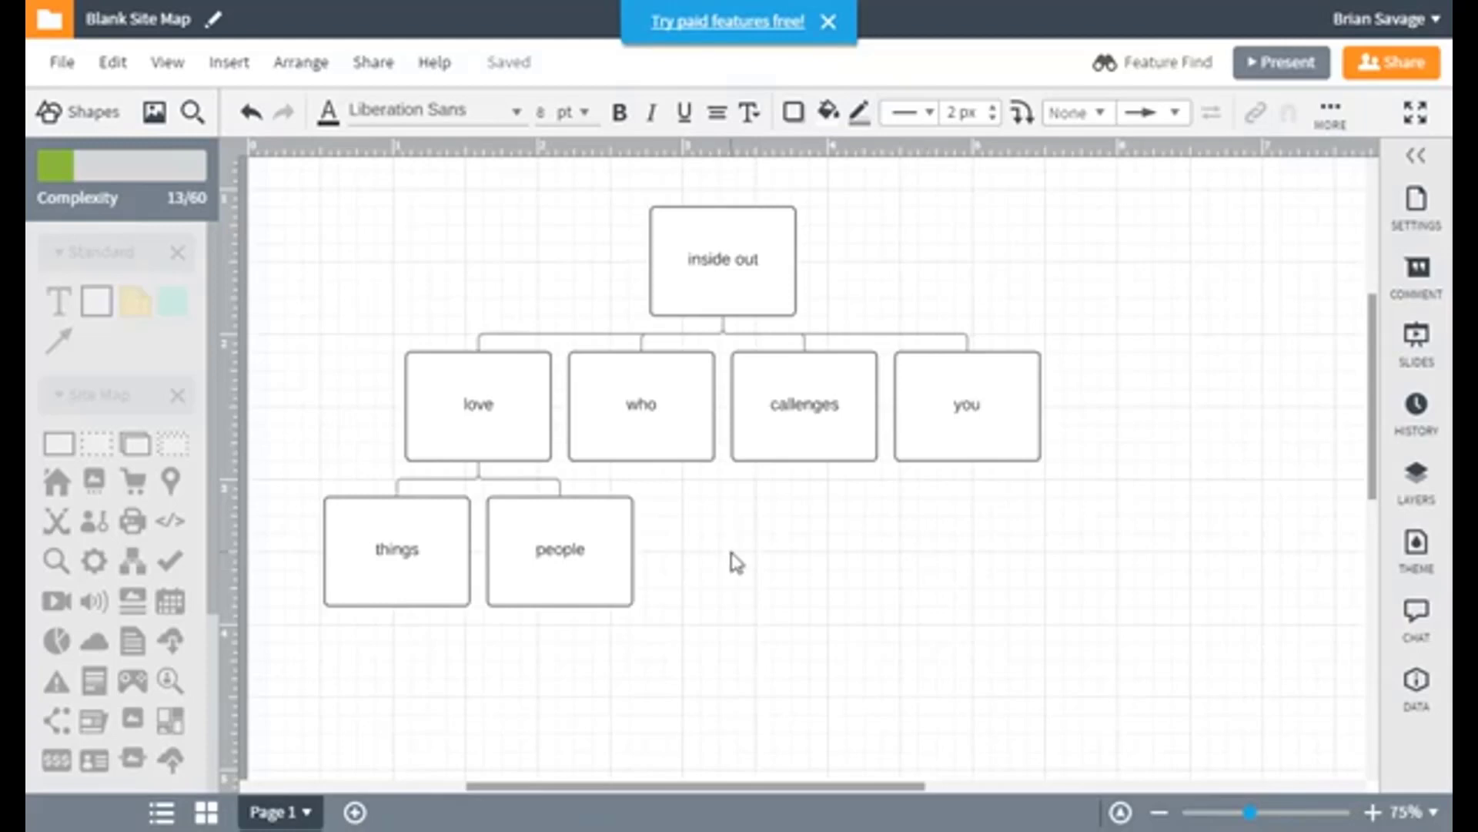
Add a child page 'I' under who
left_click(659, 424)
left_click(643, 485)
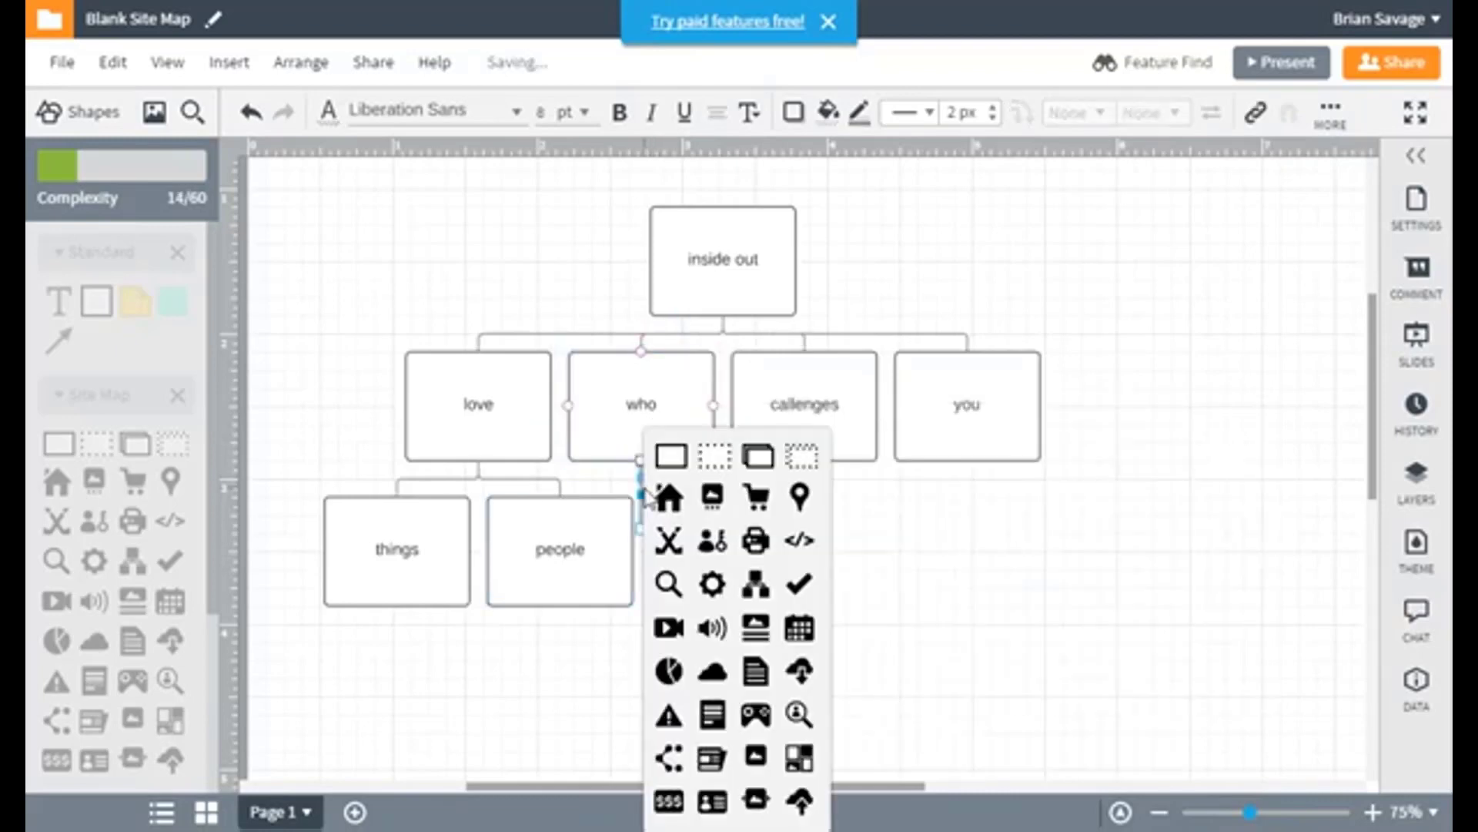
left_click(674, 456)
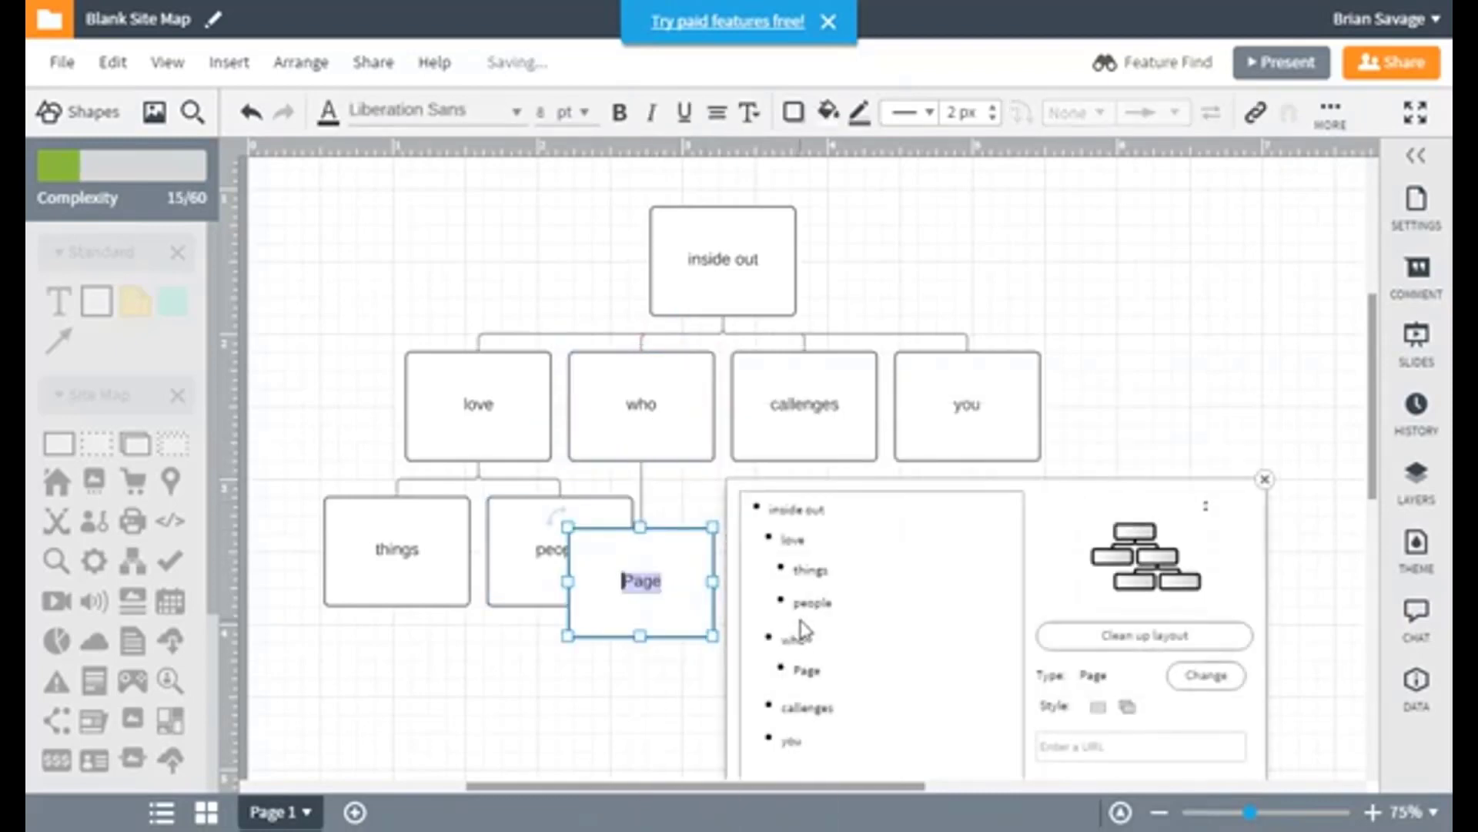
type("I")
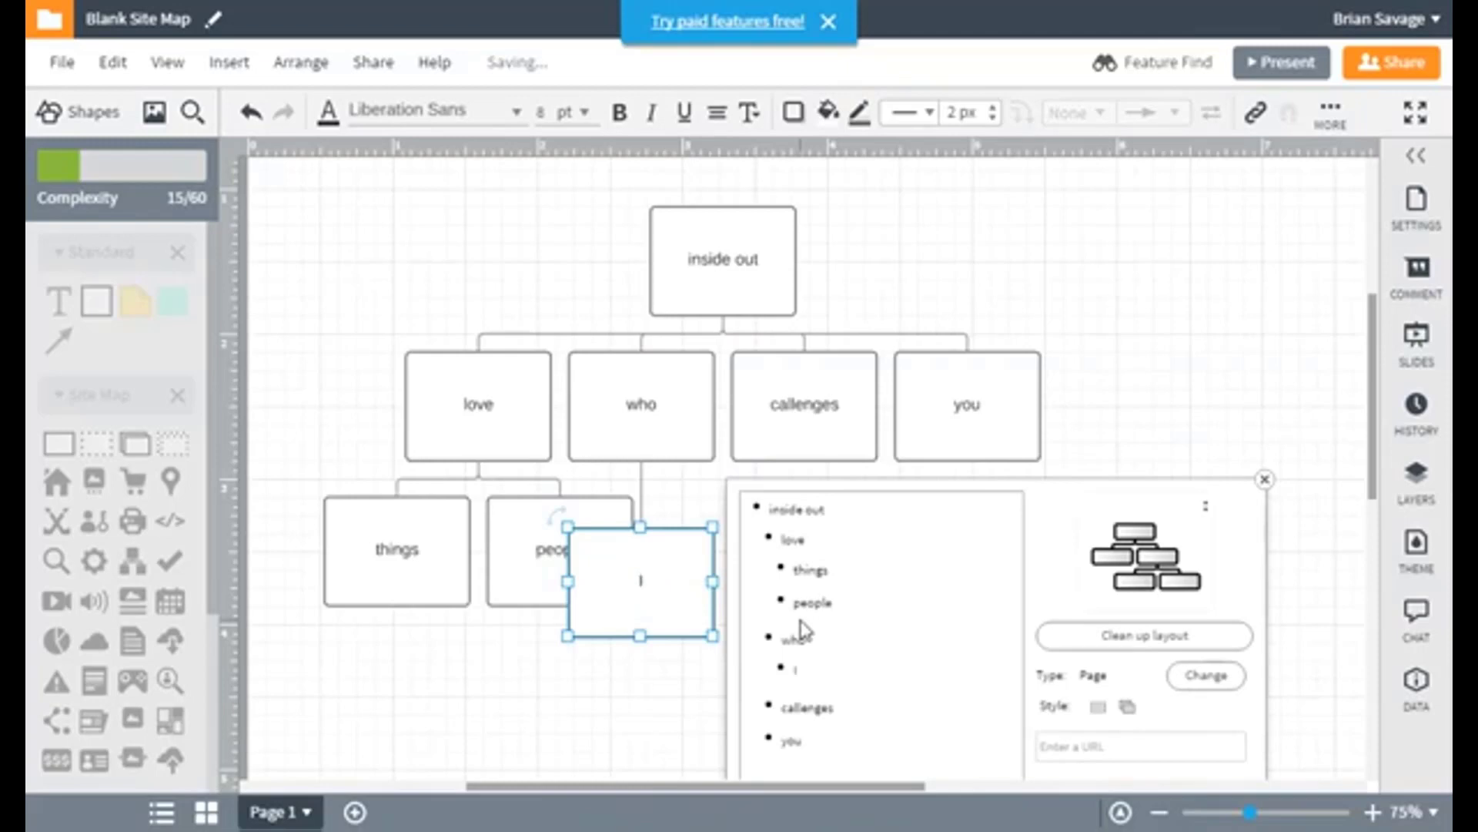
left_click(1147, 401)
Add a child page 'was then' under I and move it left
left_click(693, 622)
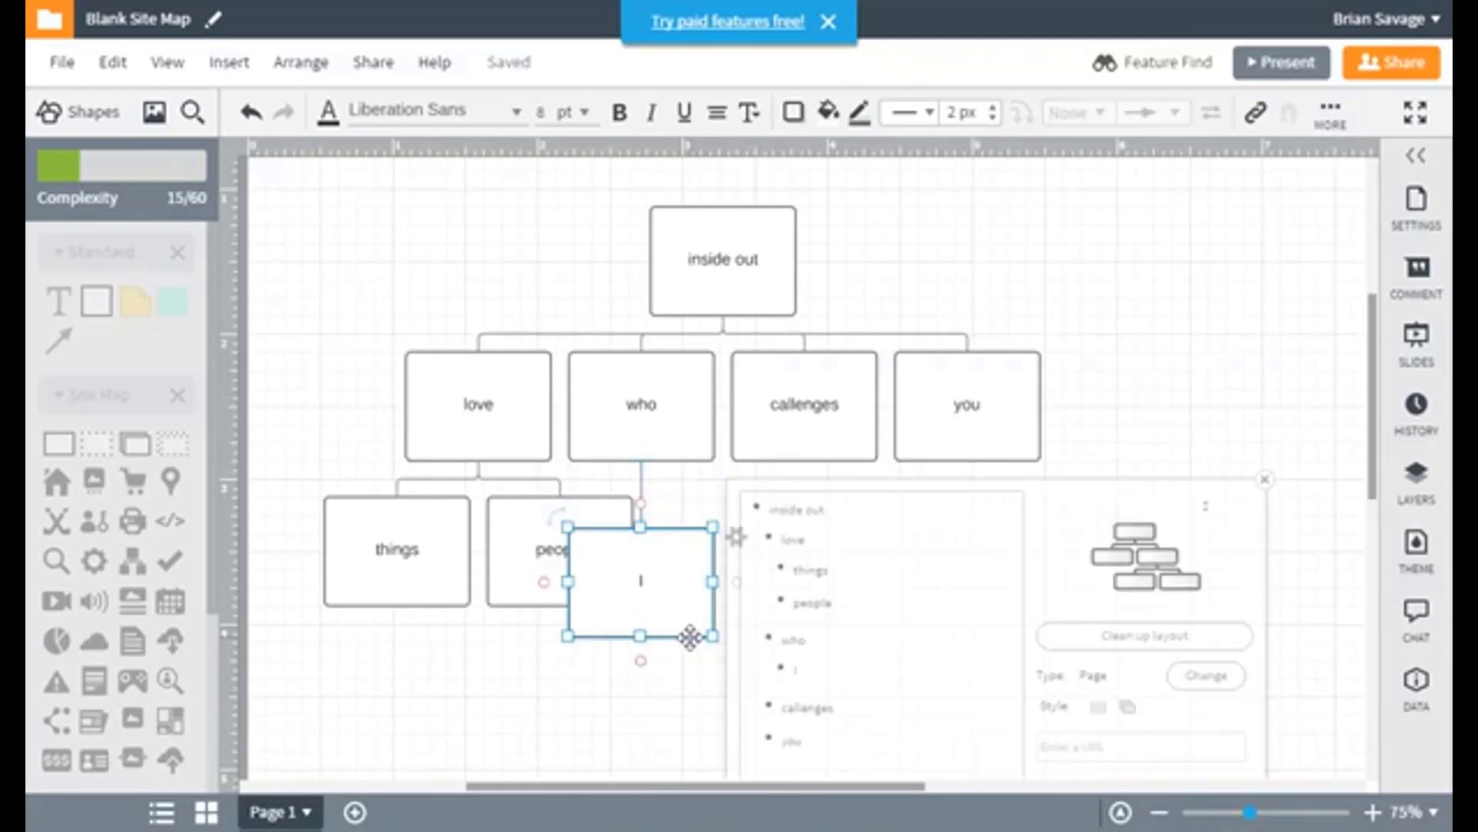
left_click(640, 659)
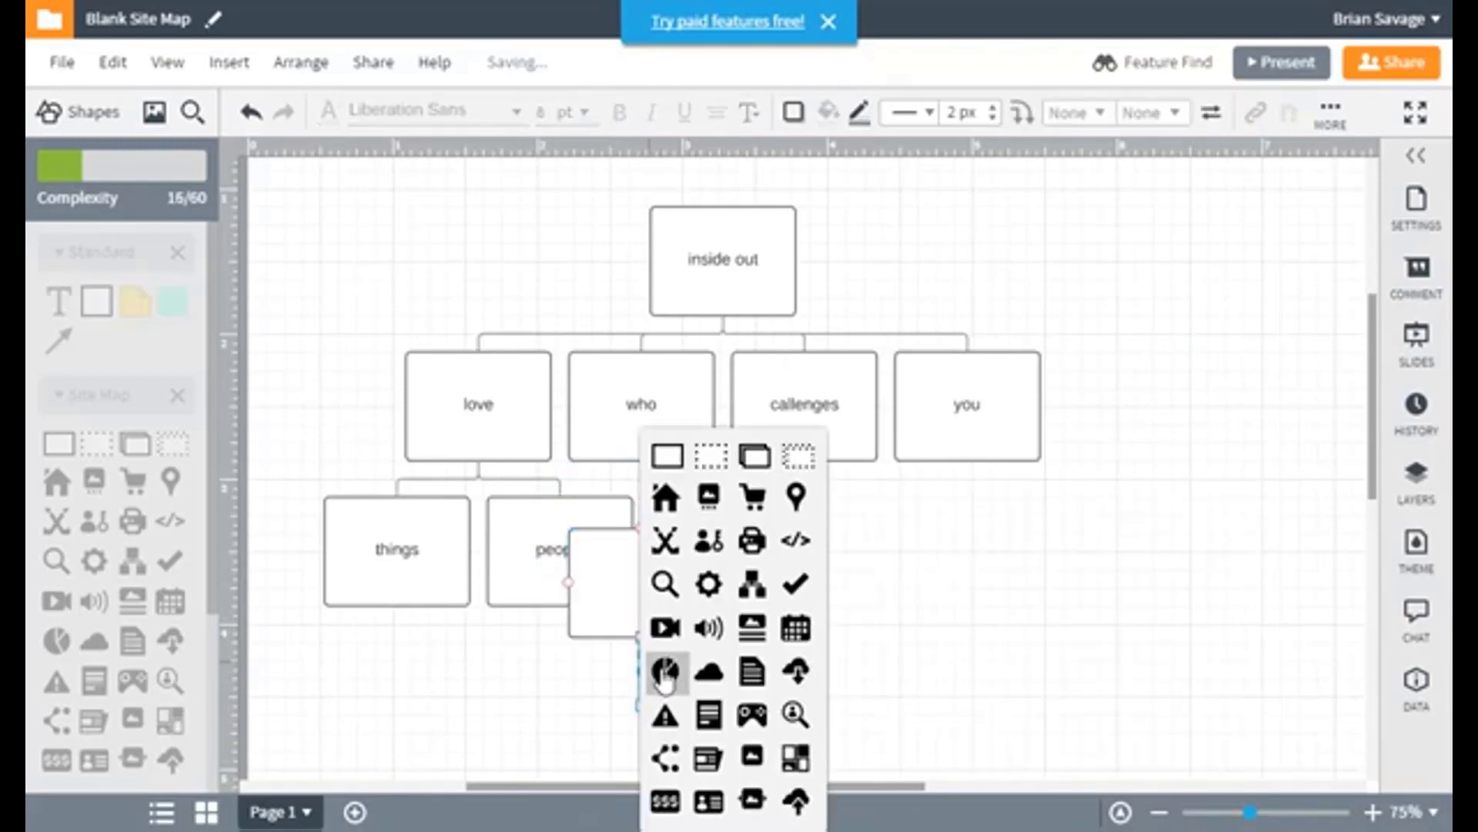
left_click(709, 494)
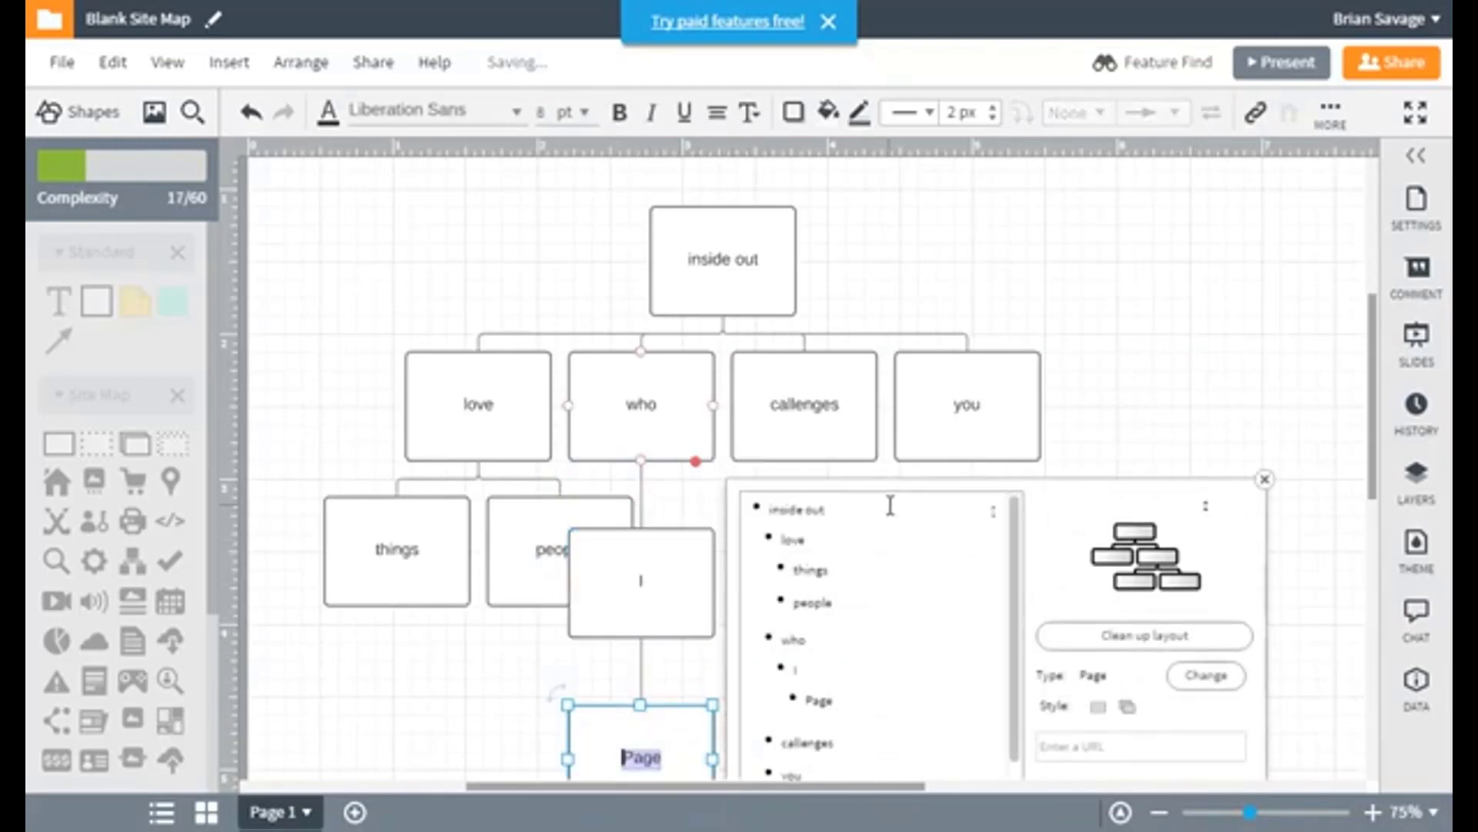
type("was then")
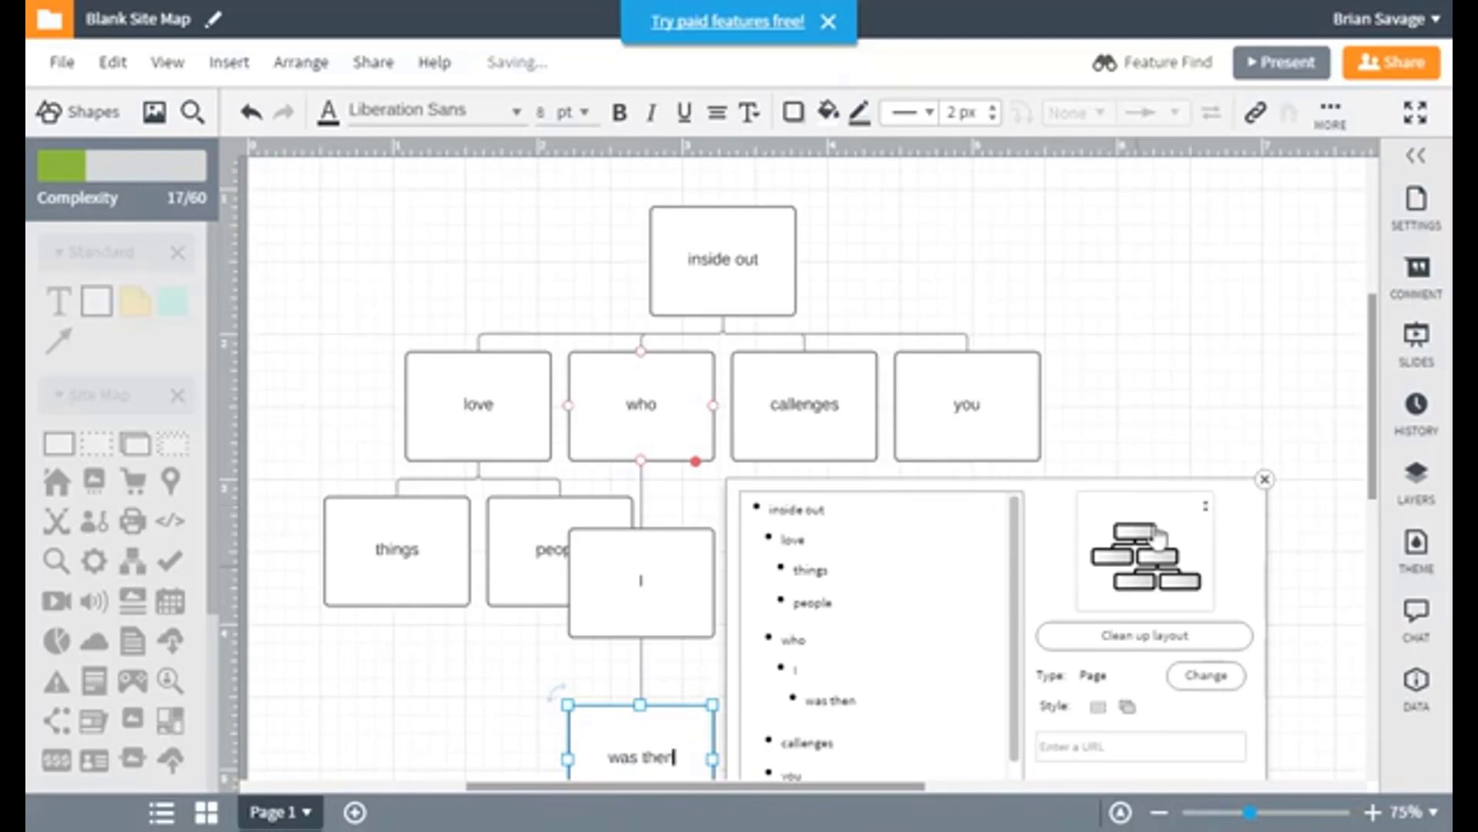
left_click(1209, 426)
scroll(1191, 447, "down", 3)
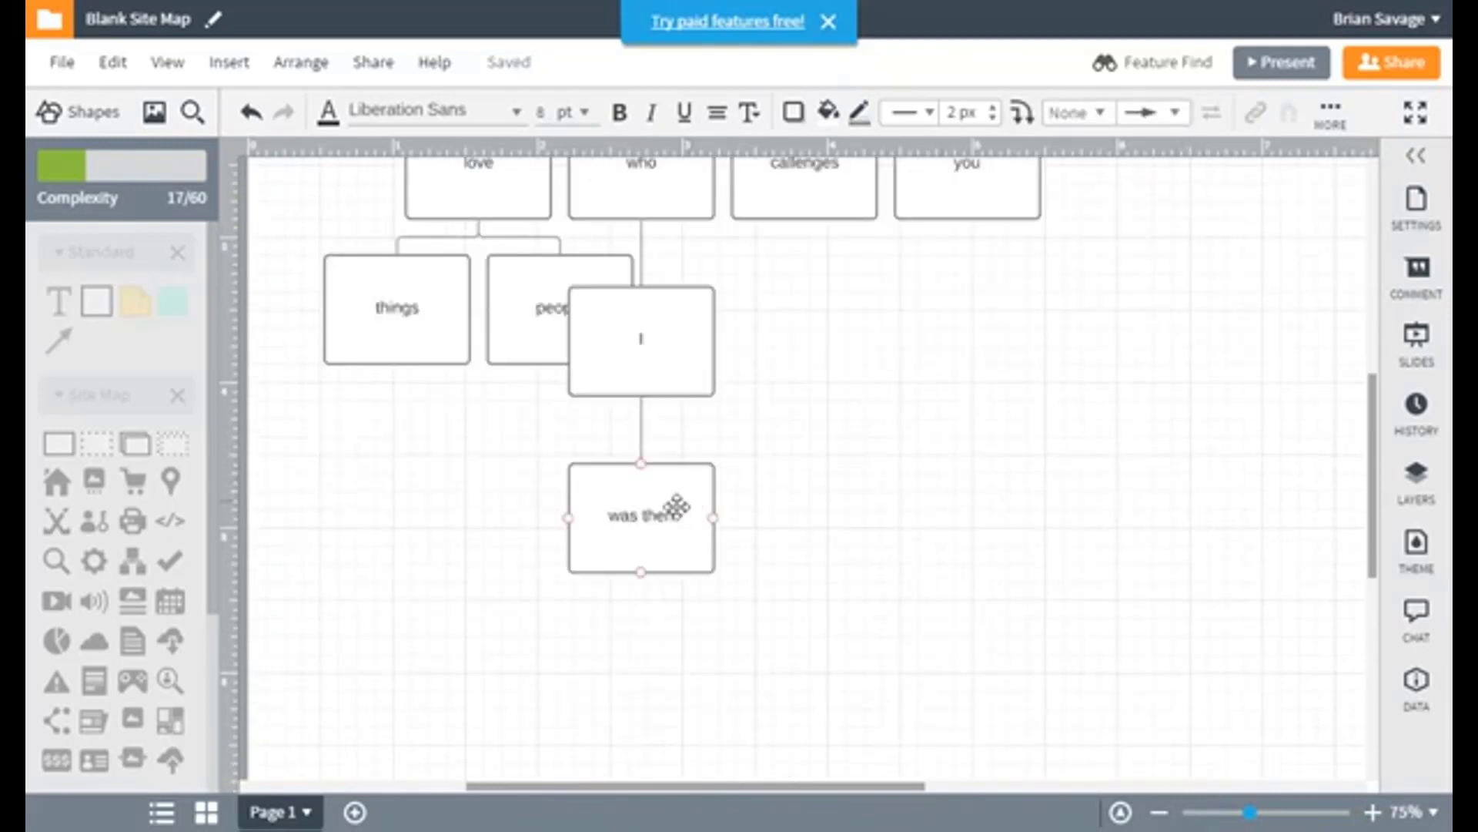
left_click(637, 382)
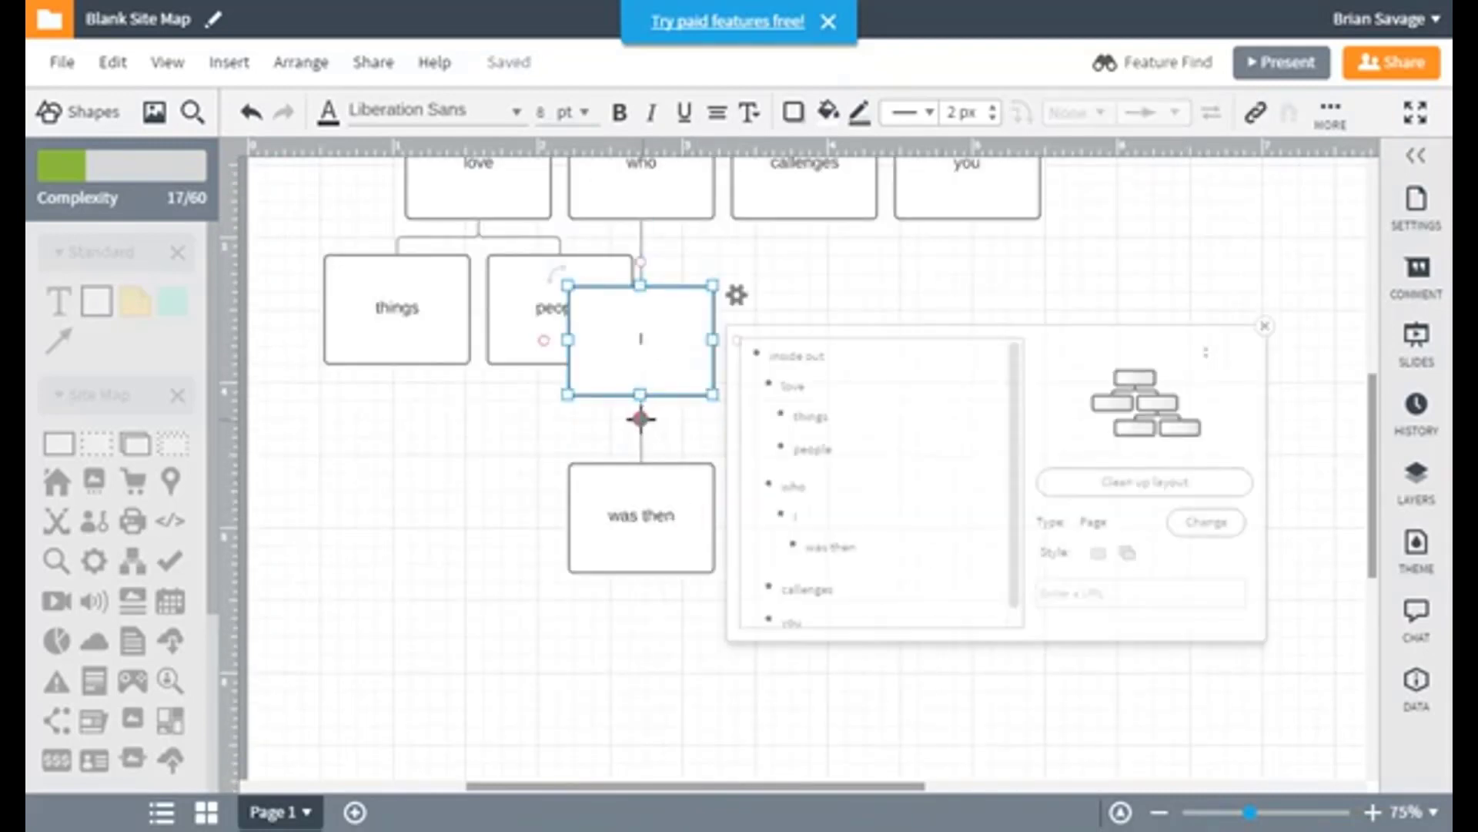
left_click(642, 420)
left_click(643, 320)
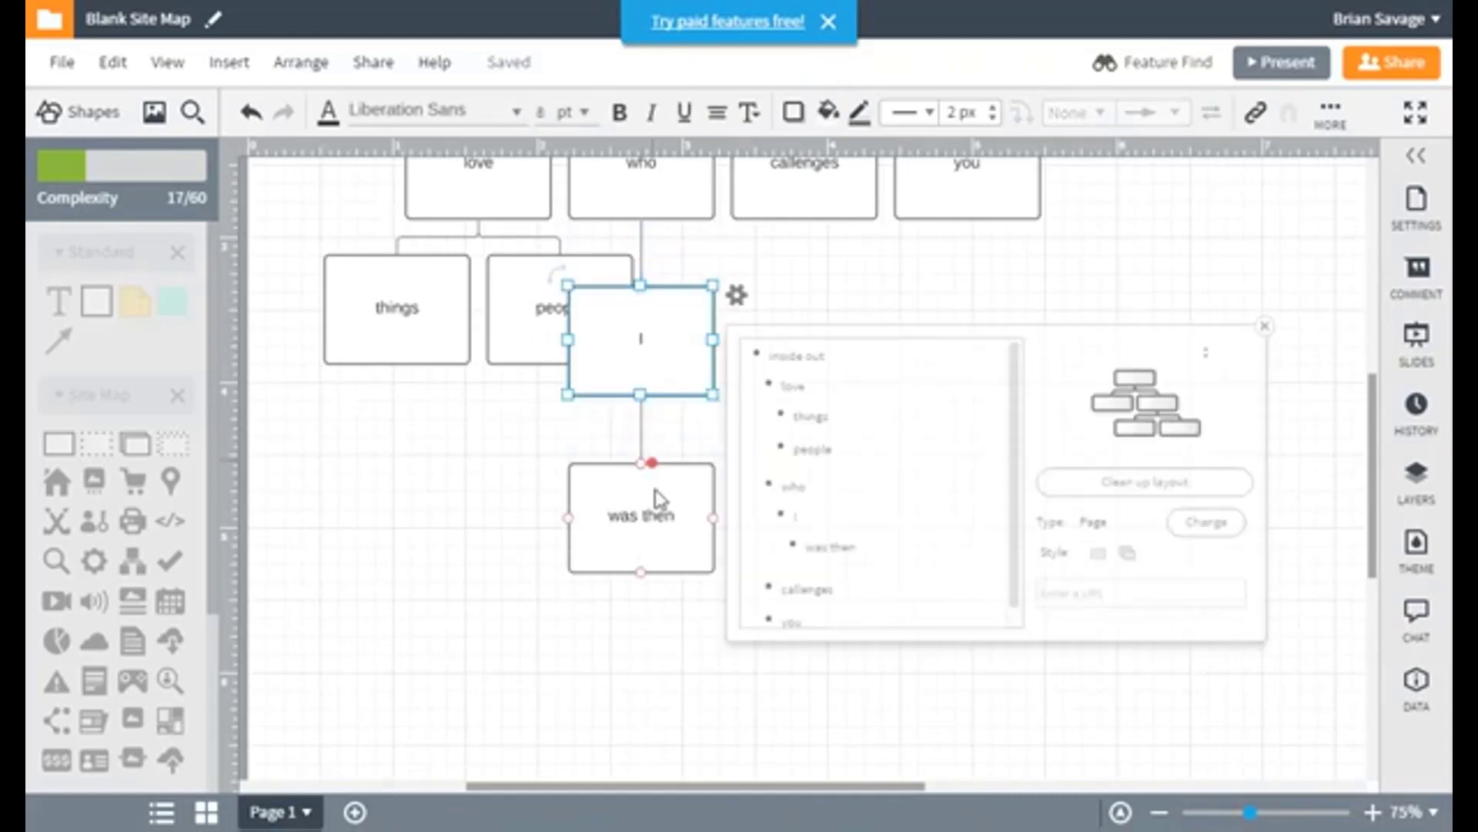
left_click_drag(658, 497, 560, 490)
Add two more child pages under I: 'am now' and 'will be'
left_click(677, 380)
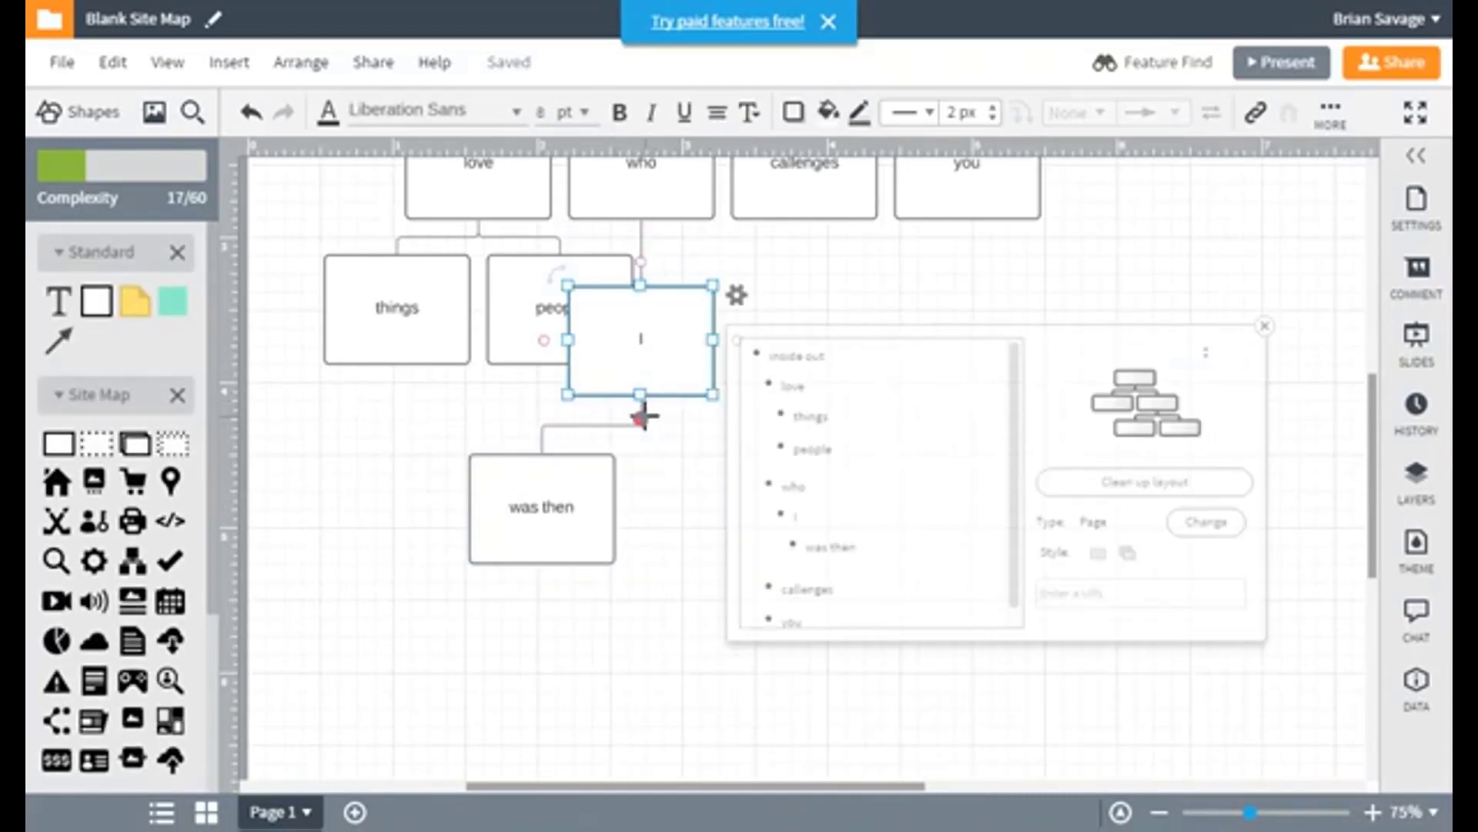
left_click_drag(642, 419, 664, 437)
left_click(668, 444)
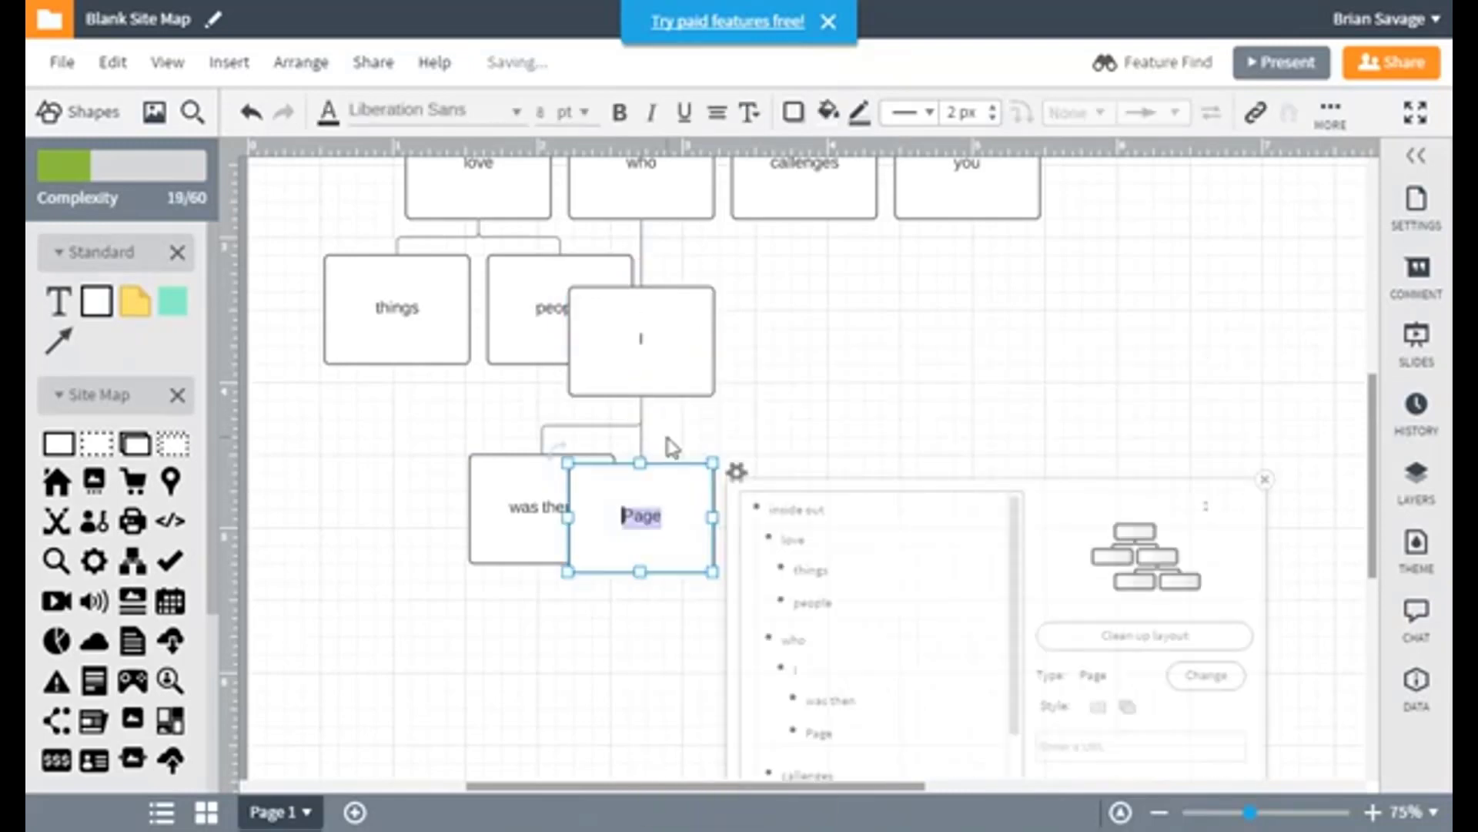
type("am now")
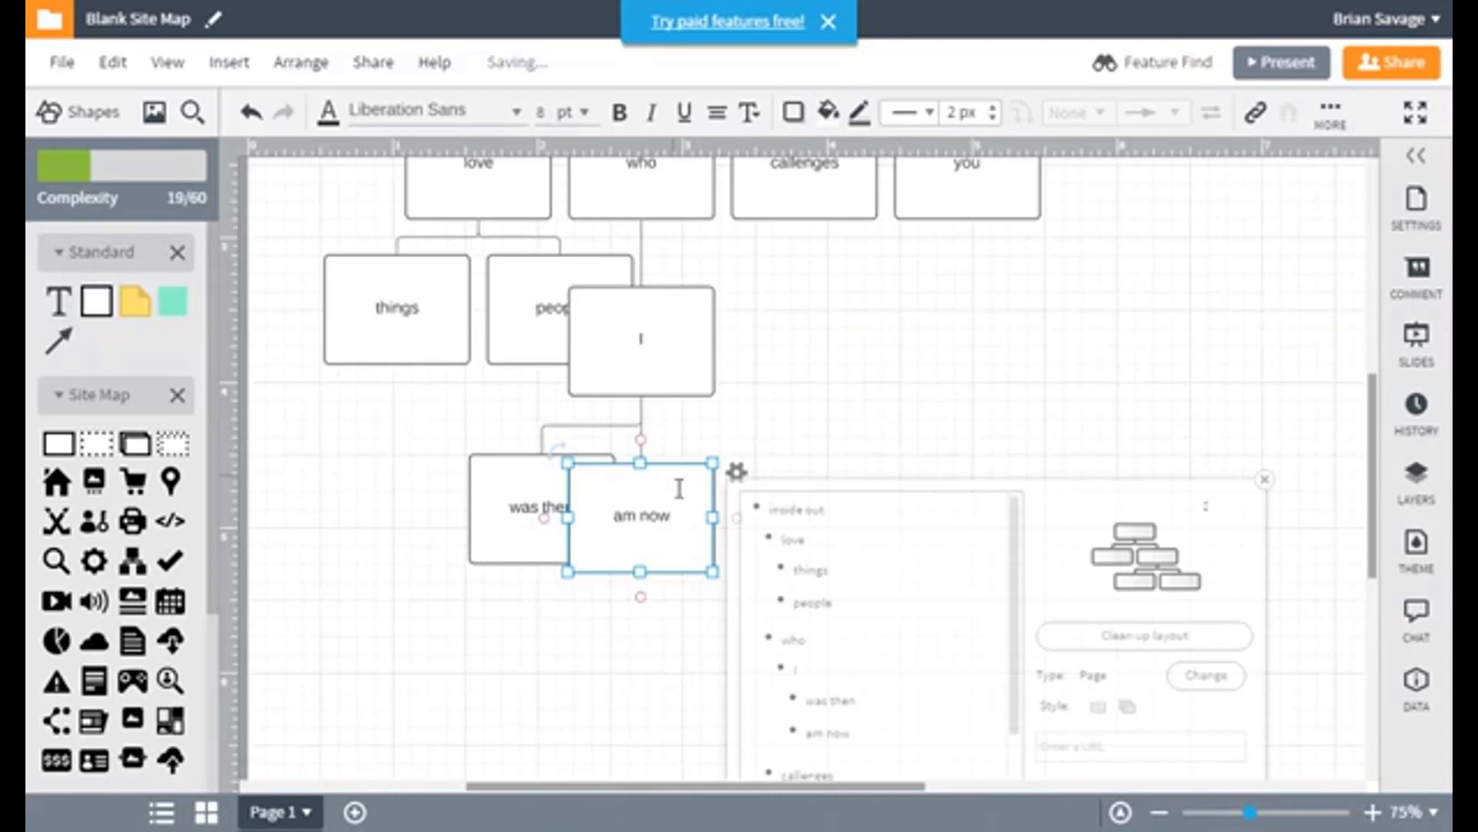
left_click(758, 449)
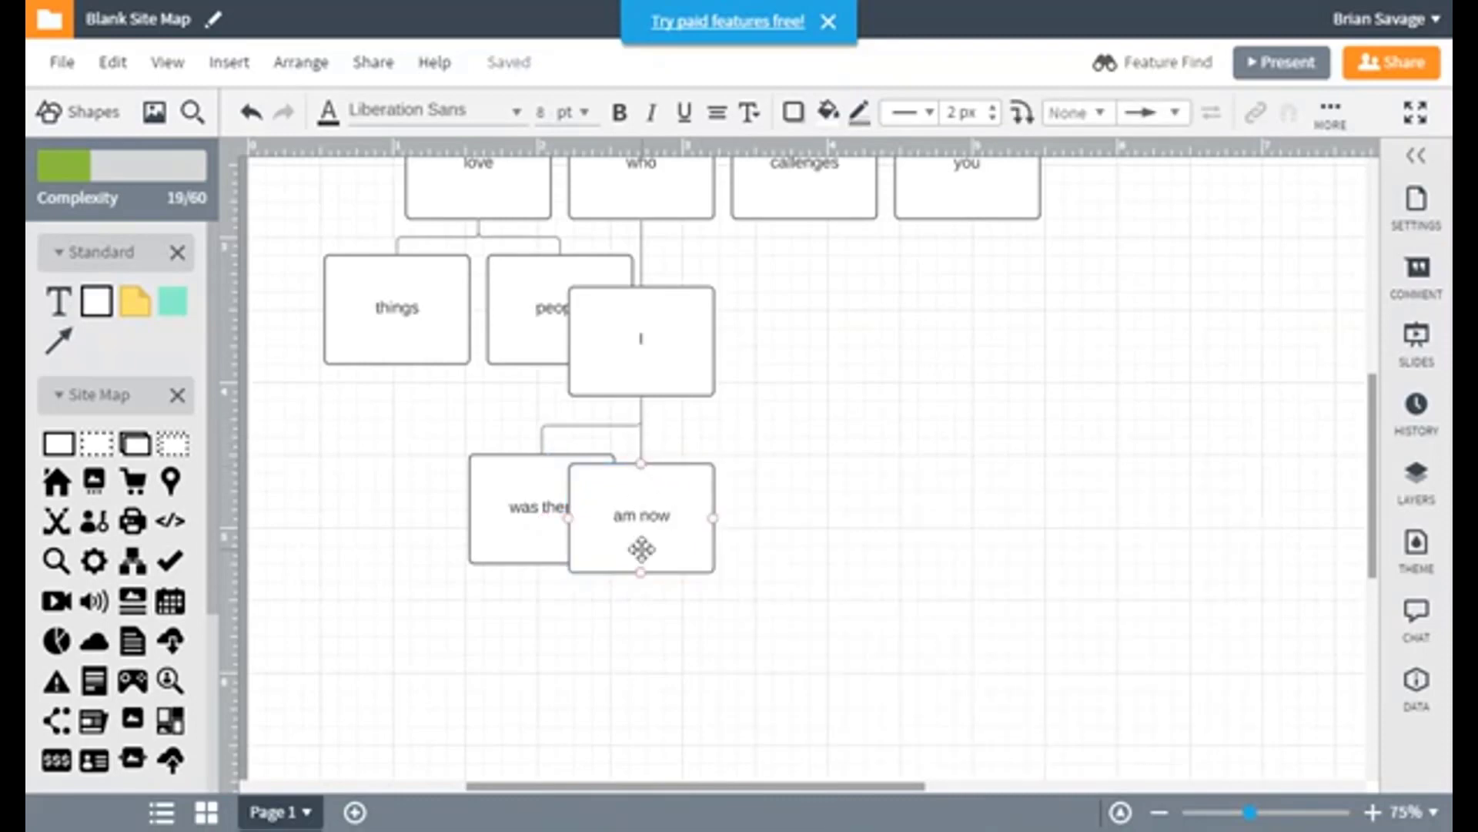
left_click_drag(644, 544, 596, 683)
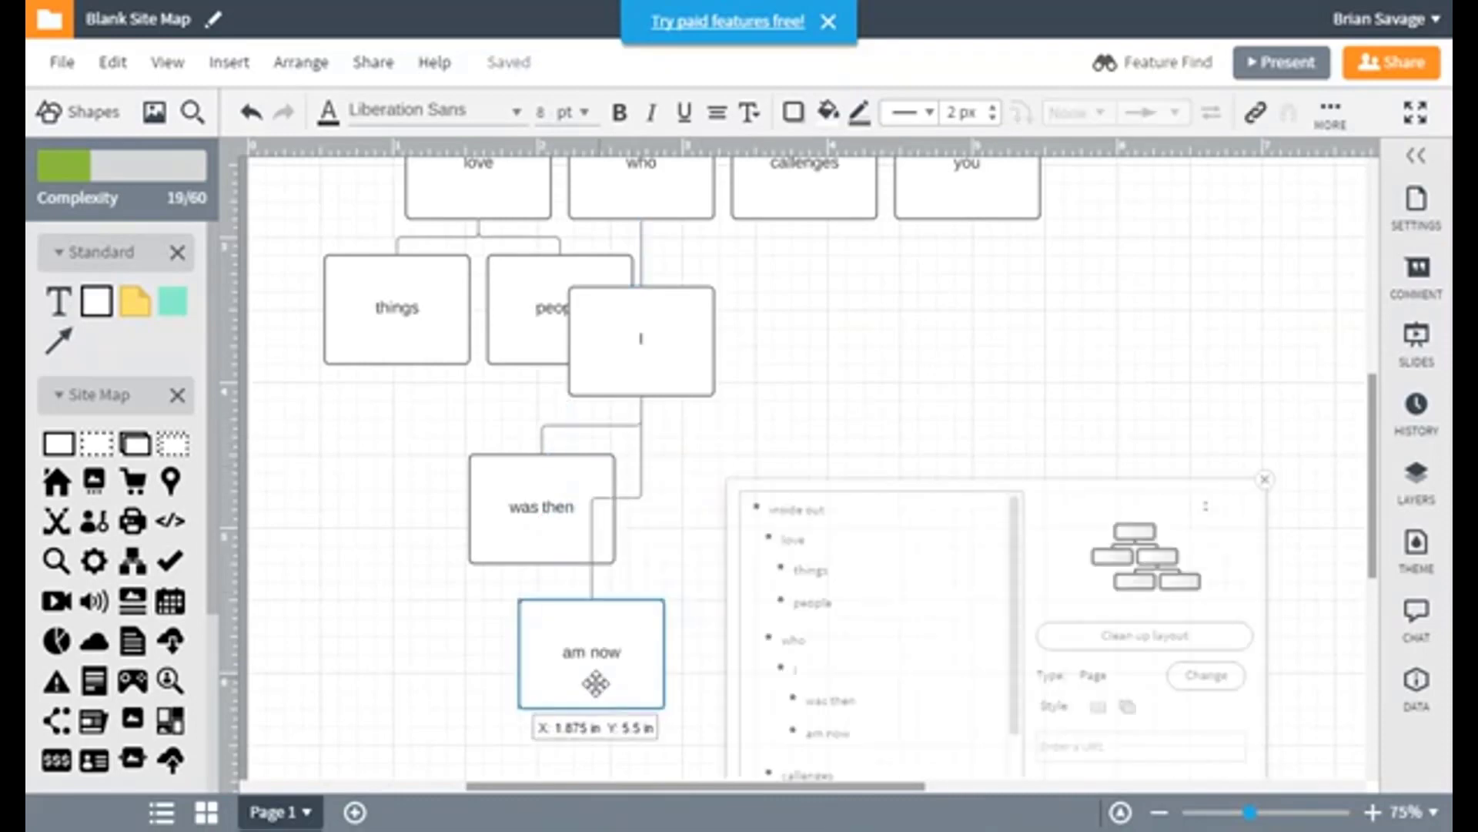
left_click(663, 356)
left_click_drag(640, 418, 640, 462)
left_click(667, 445)
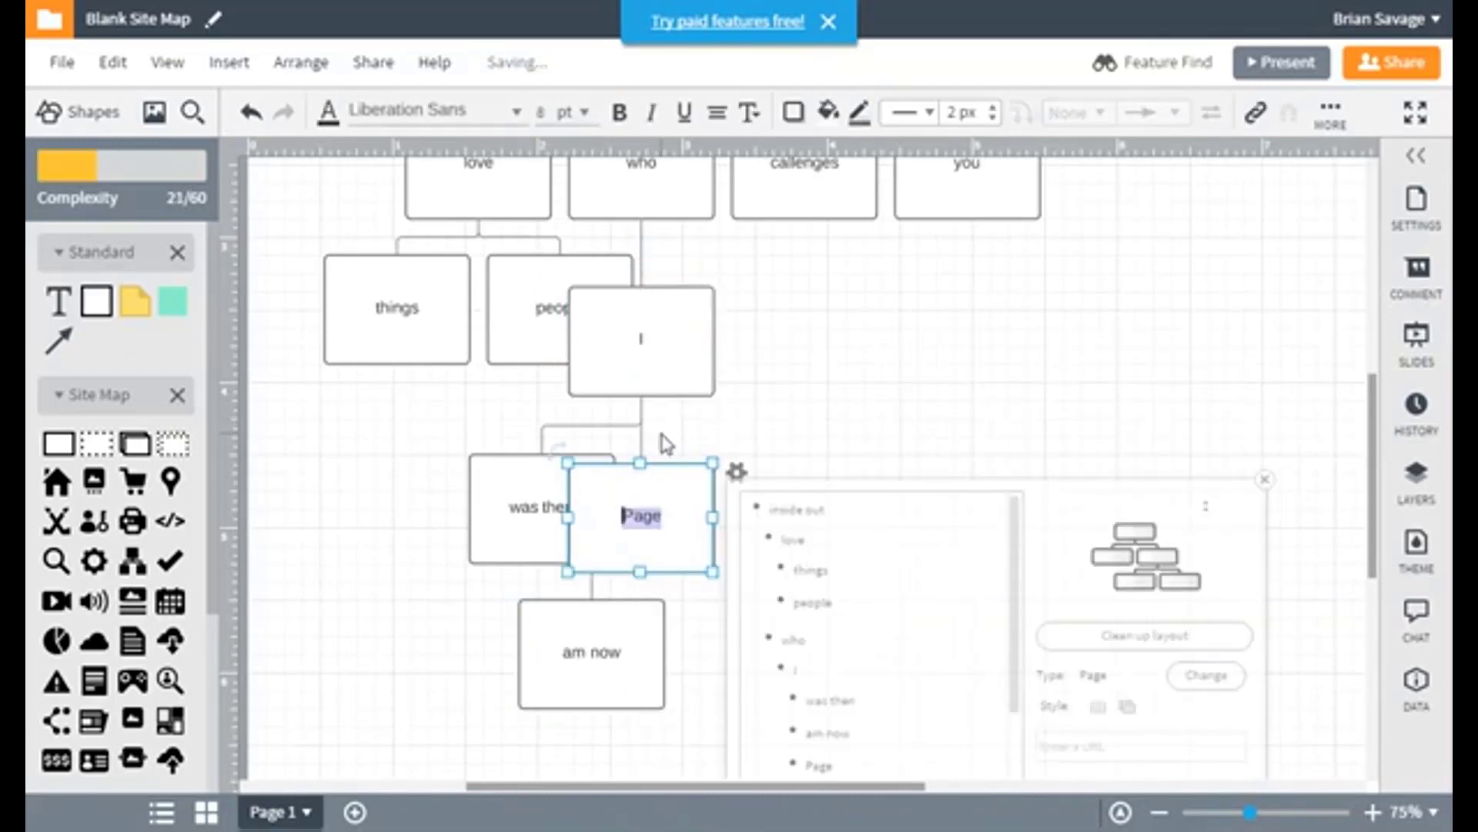
type("will be")
left_click(818, 445)
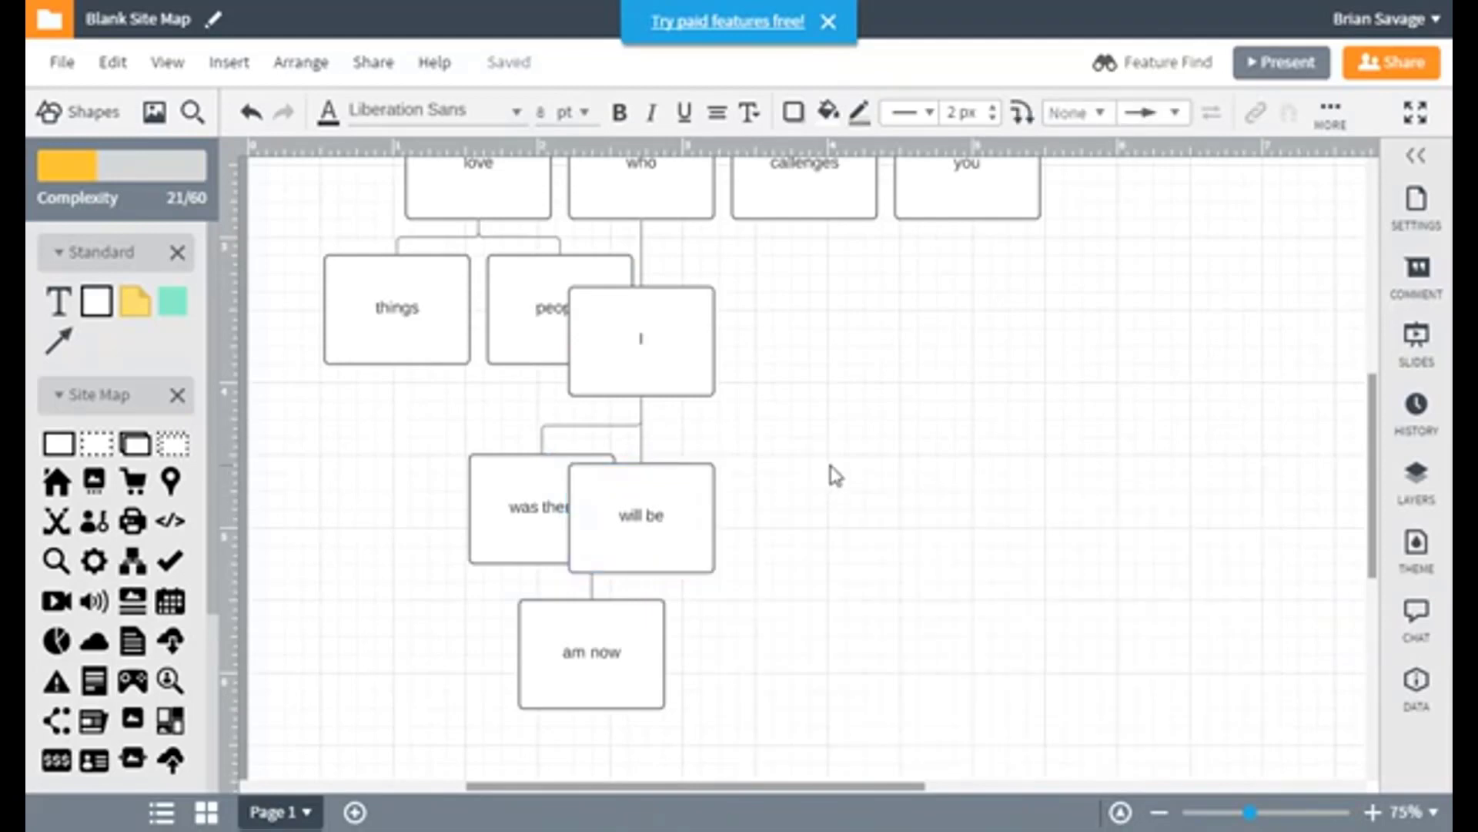
Clean up the site map layout so the expanded tree is evenly spaced
left_click(677, 528)
left_click(1115, 638)
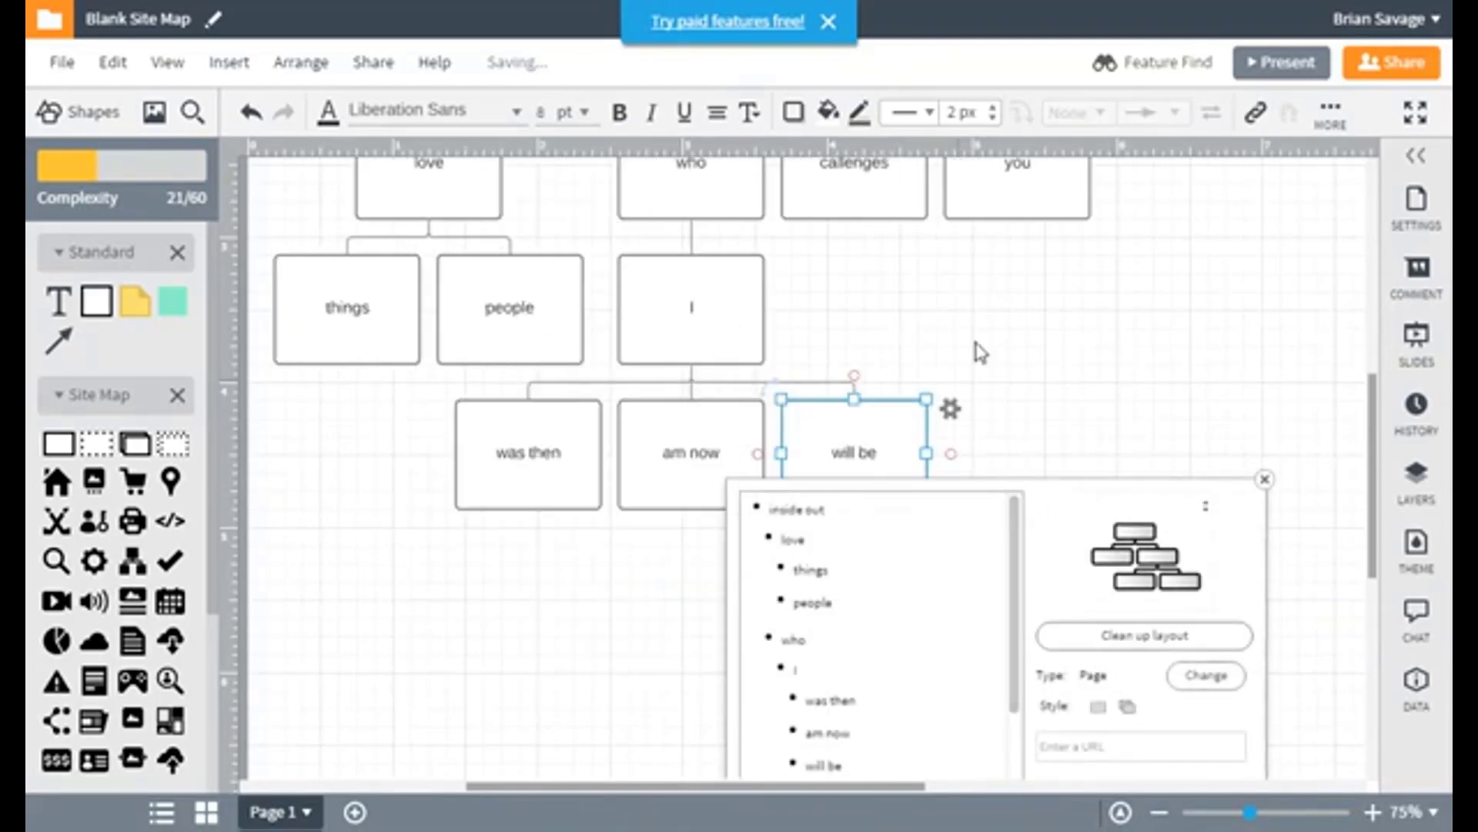
left_click(1139, 442)
scroll(1139, 442, "up", 3)
scroll(1140, 451, "down", 2)
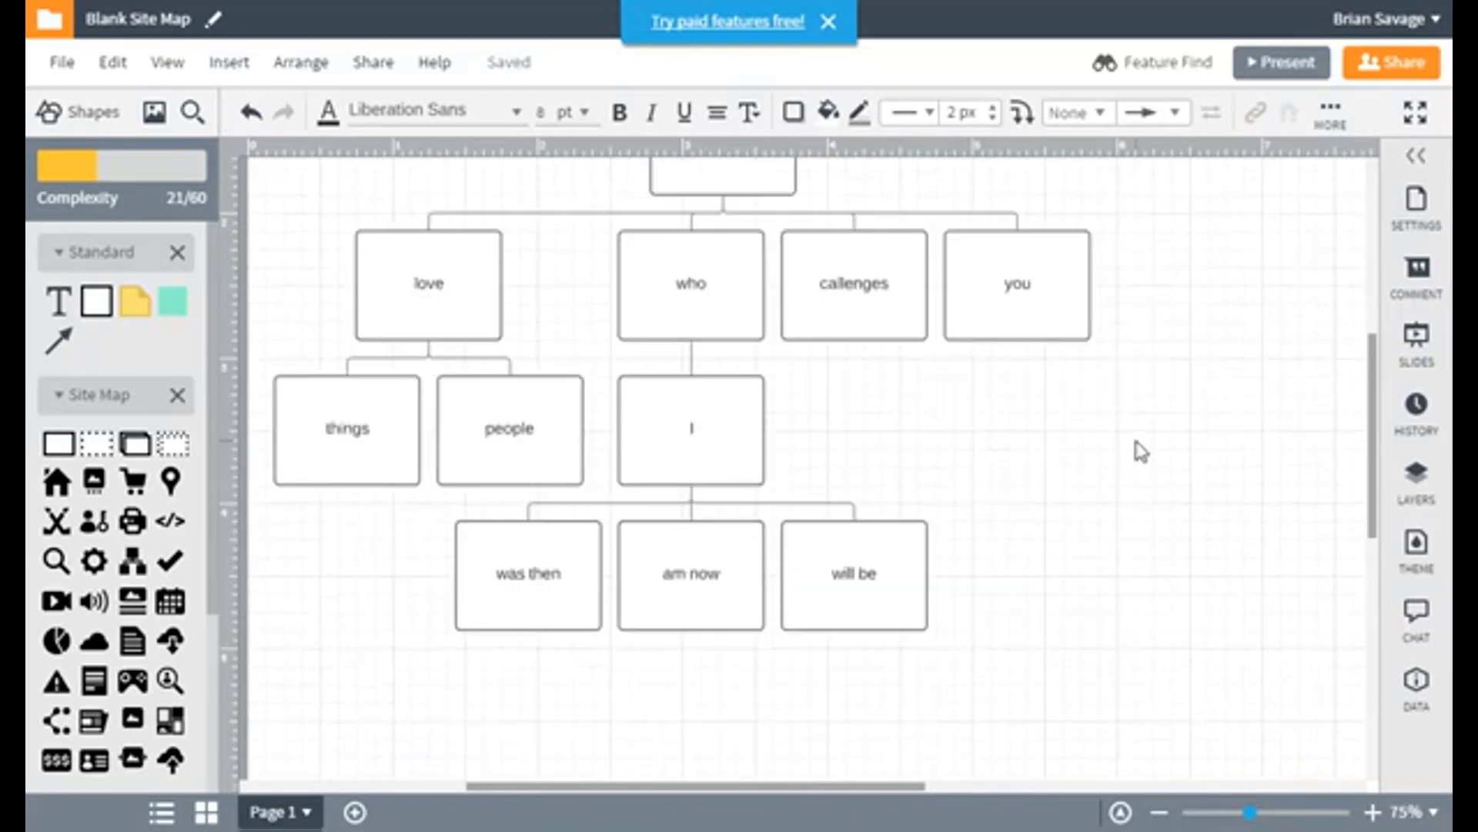
left_click(897, 301)
left_click(896, 300)
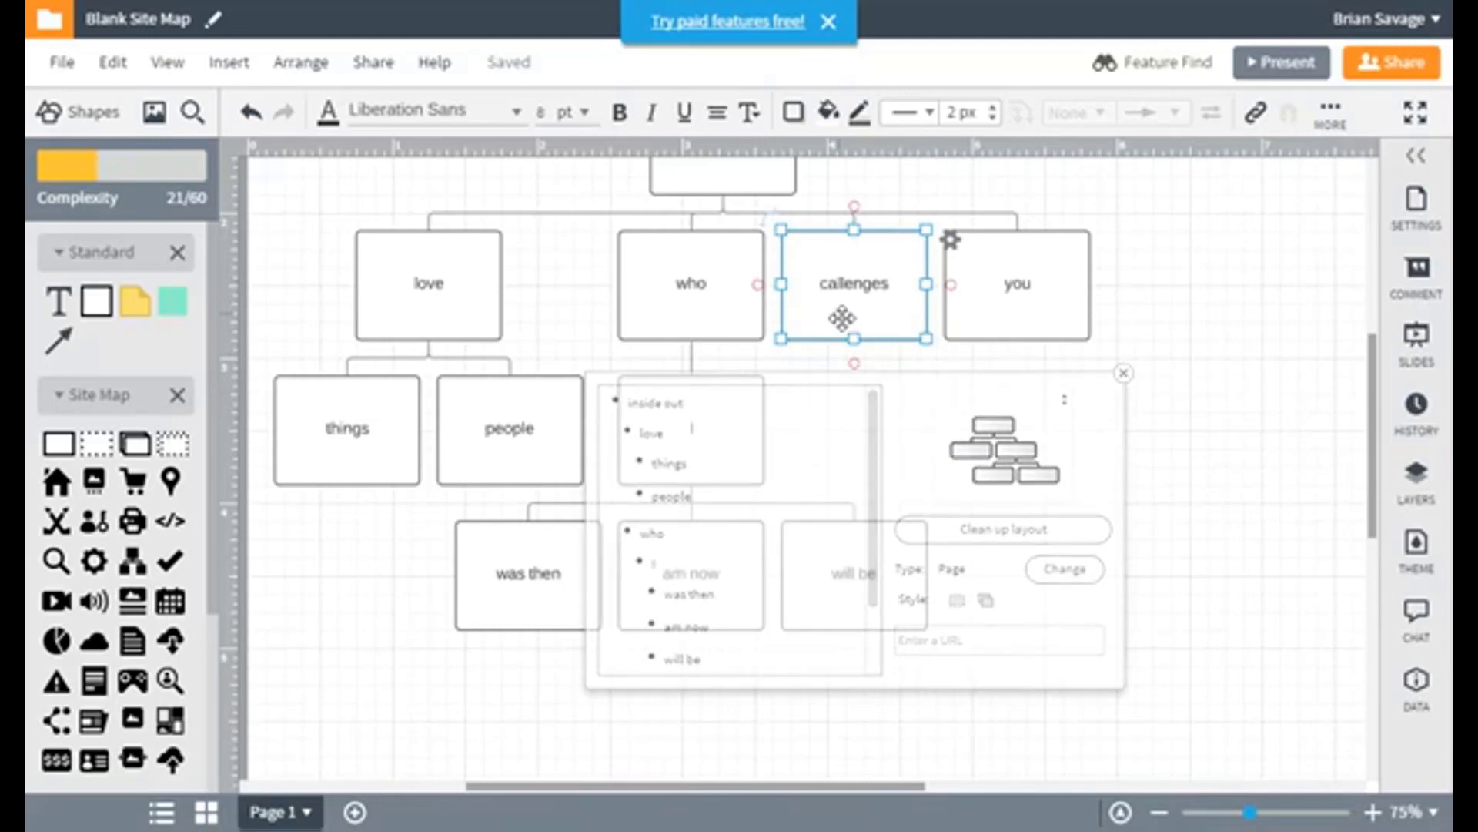
Add a Page child under callenges, move it to the right and label it 'ahead'
left_click_drag(855, 364, 853, 379)
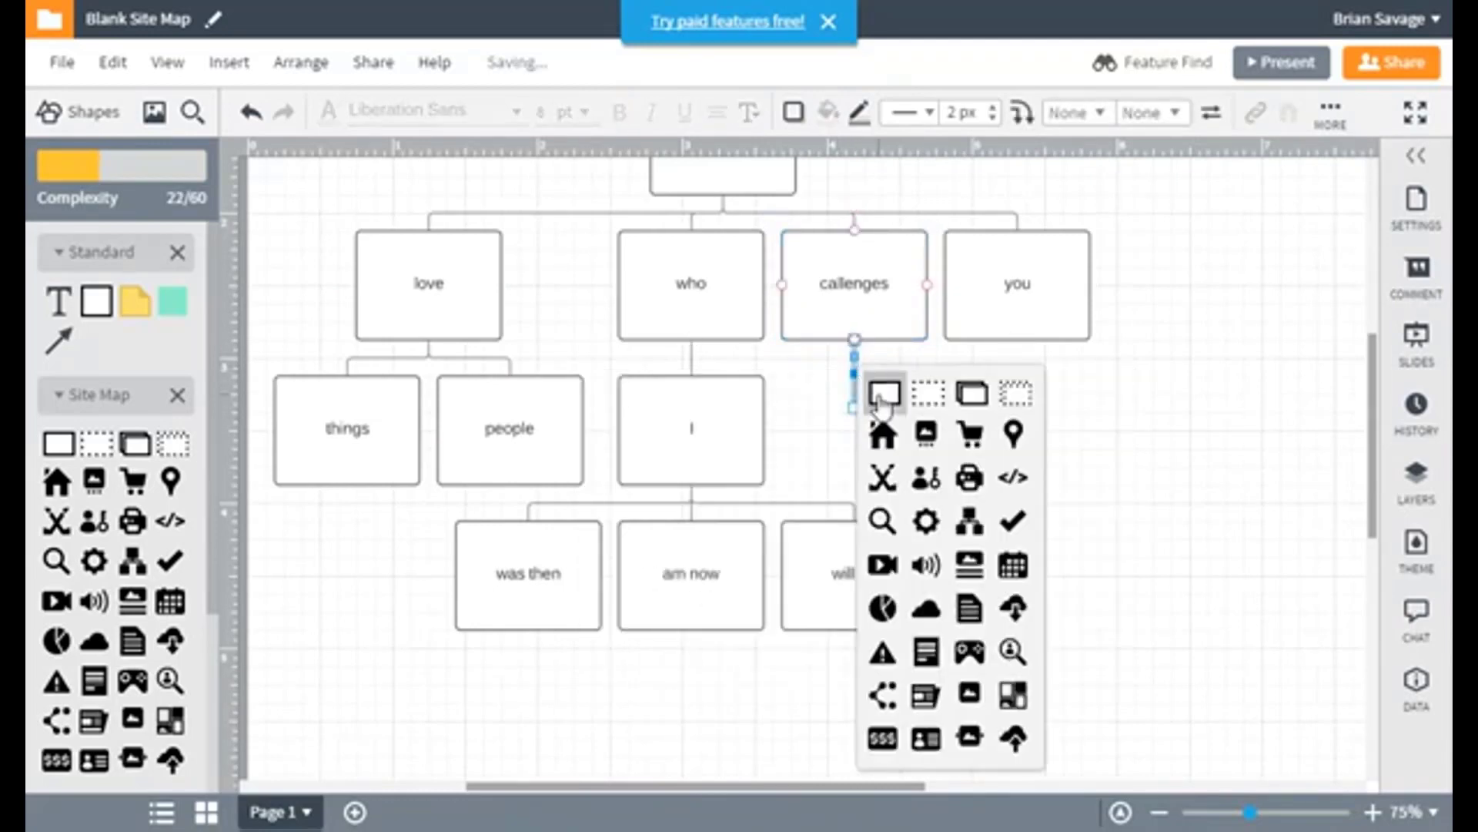
left_click(885, 389)
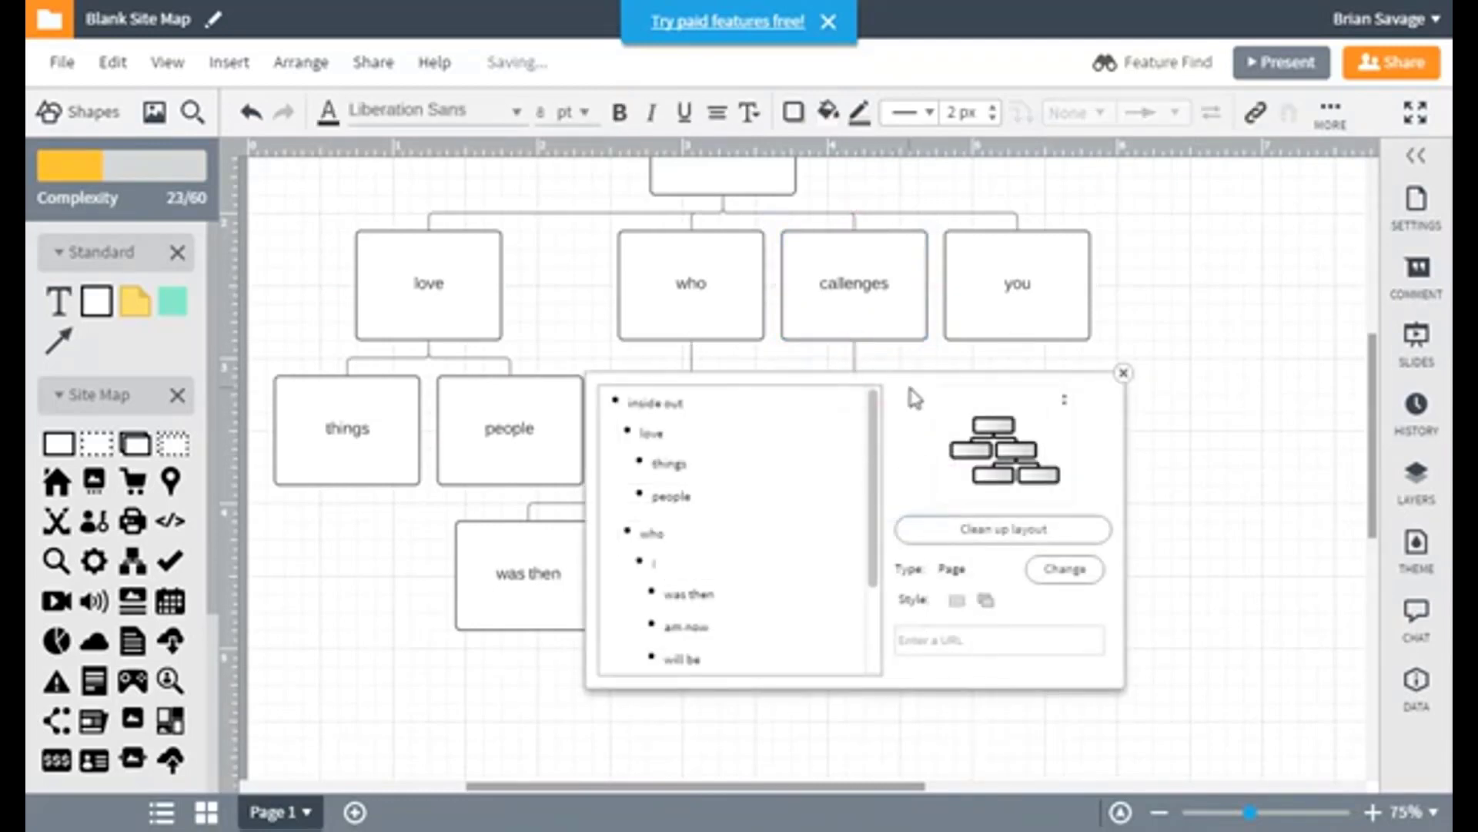
left_click(1175, 330)
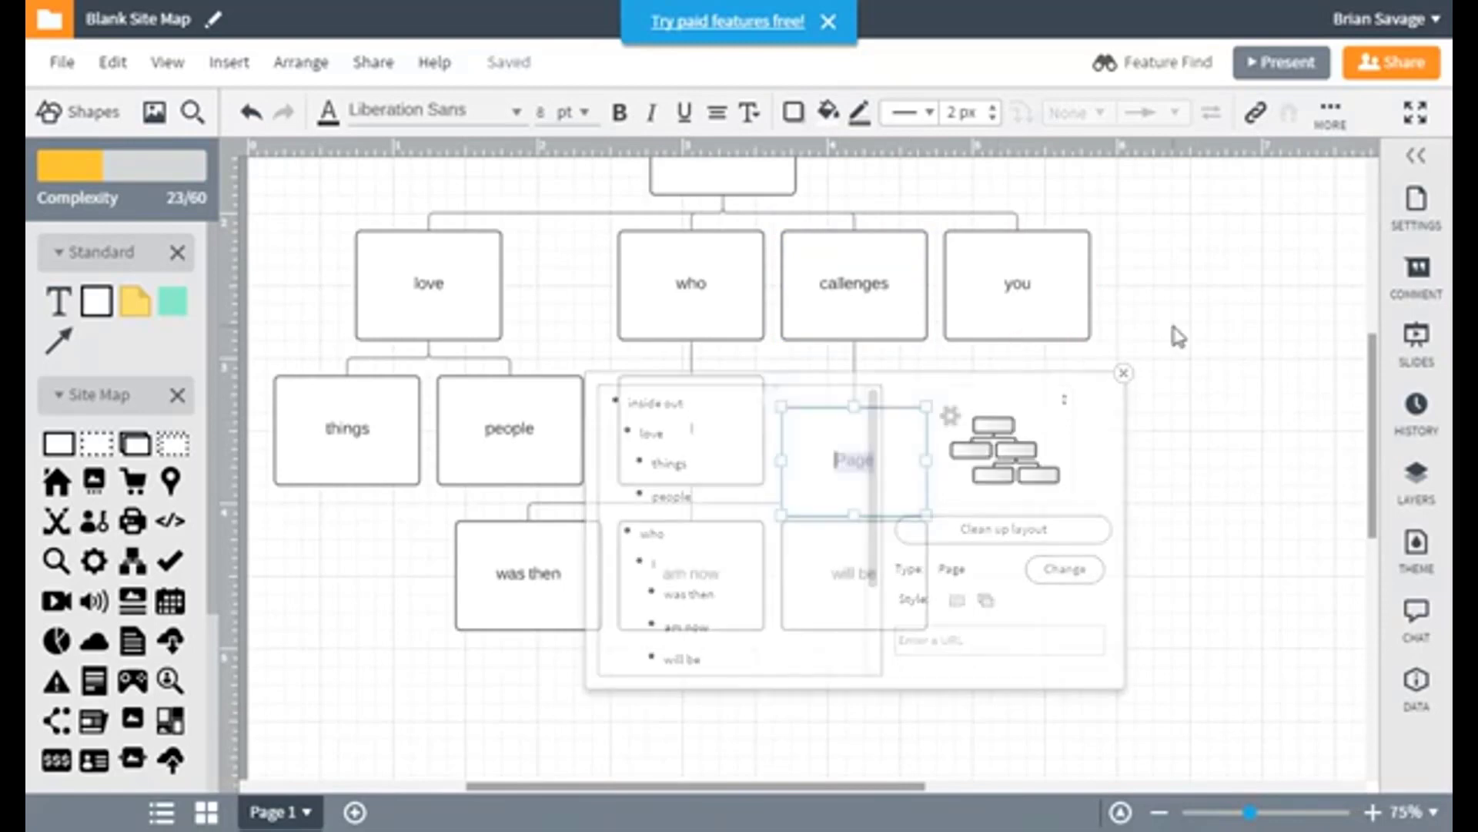
left_click(865, 448)
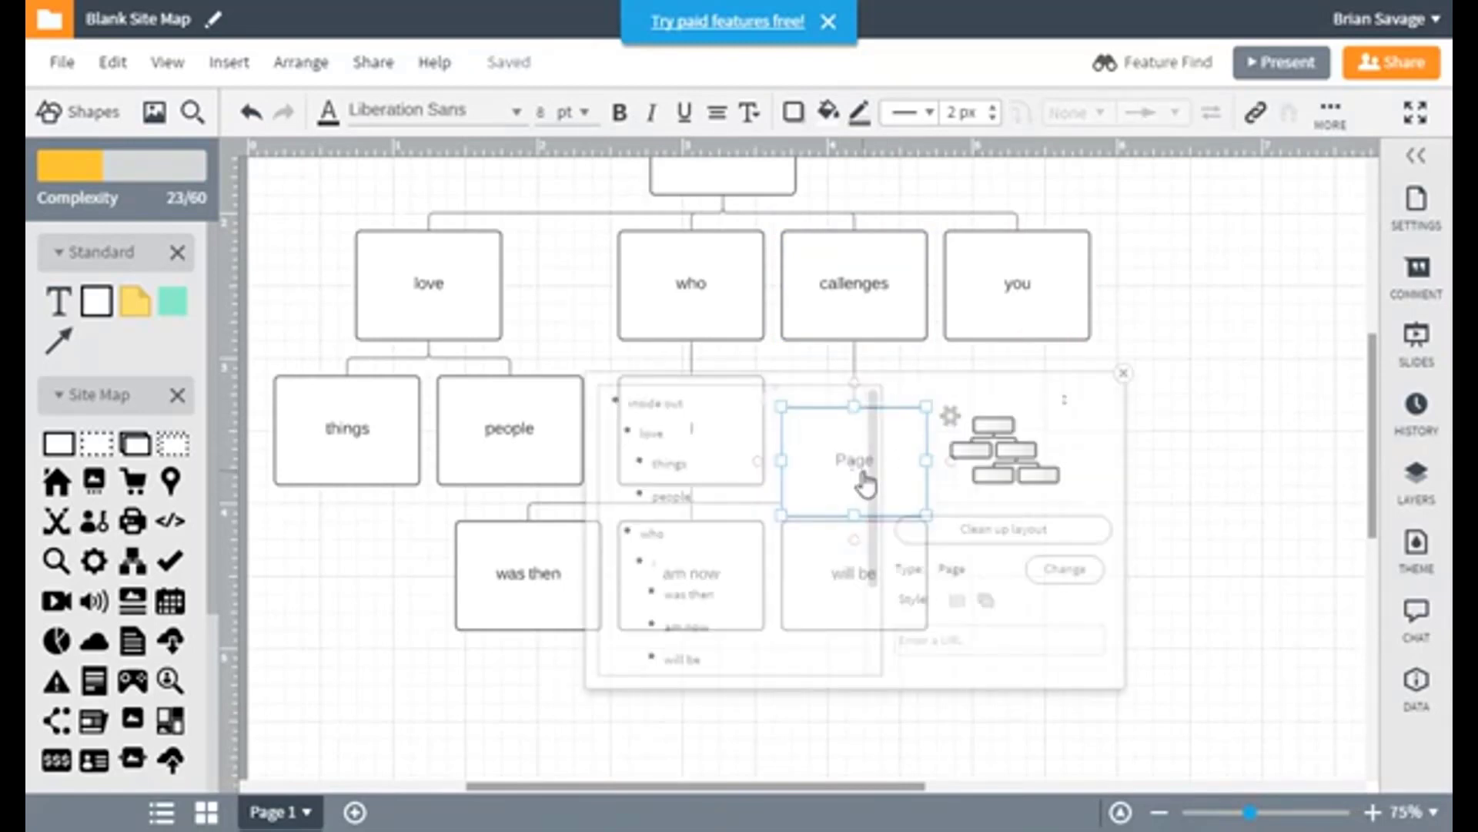
left_click(1155, 363)
left_click(890, 443)
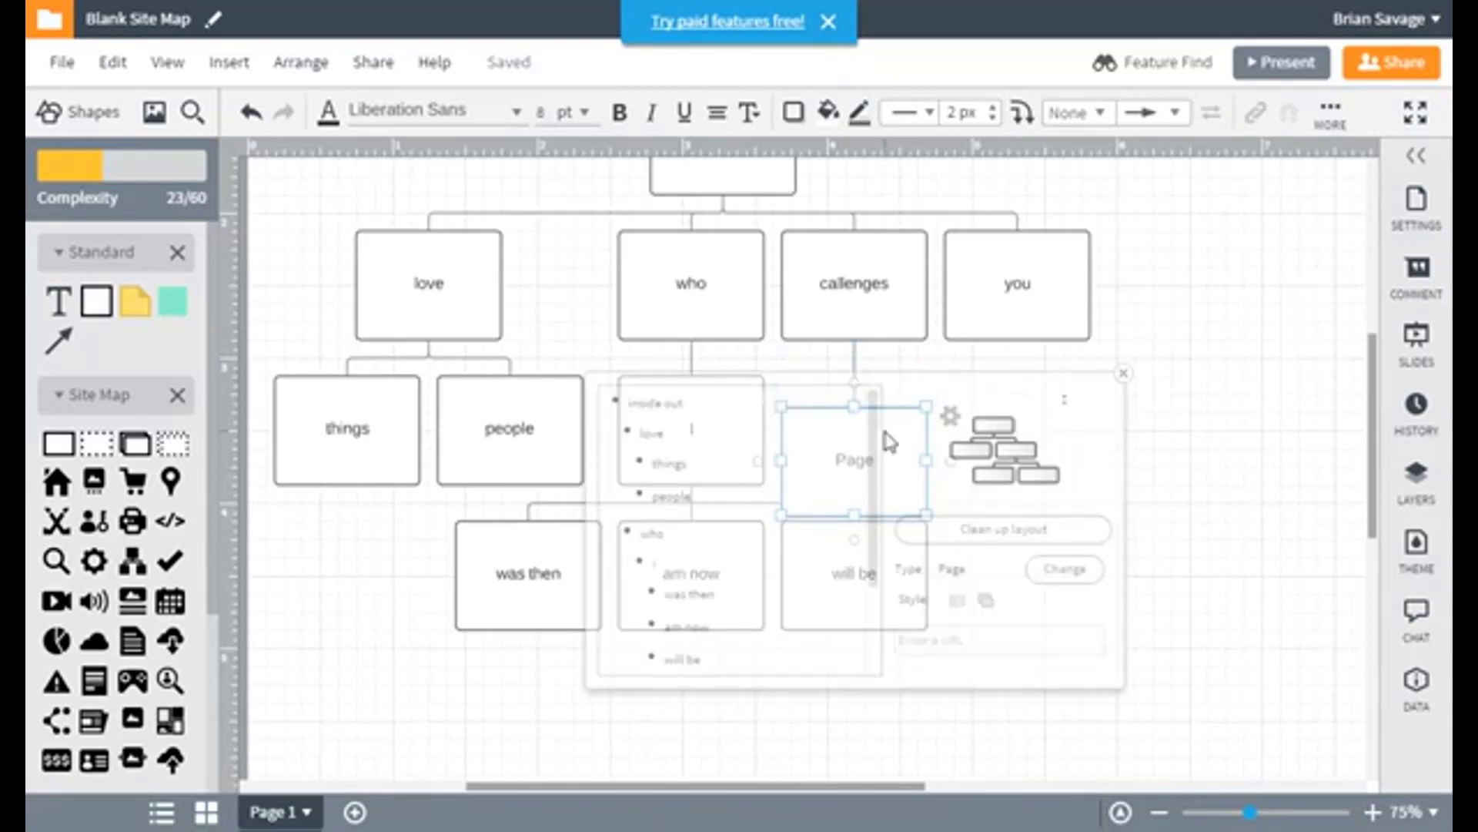
left_click(1123, 374)
left_click_drag(865, 479, 1116, 500)
double_click(1110, 483)
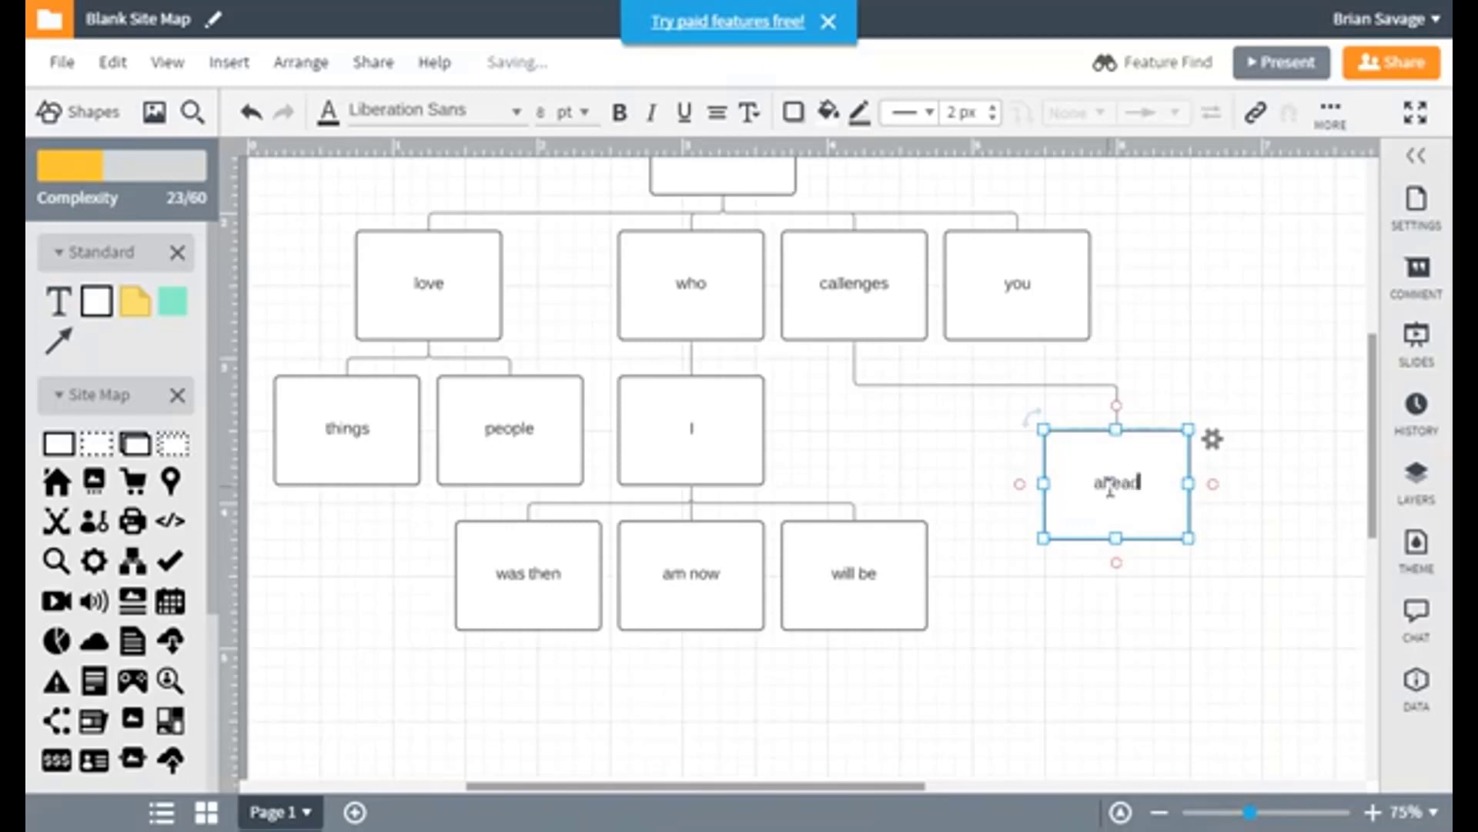
left_click(1241, 385)
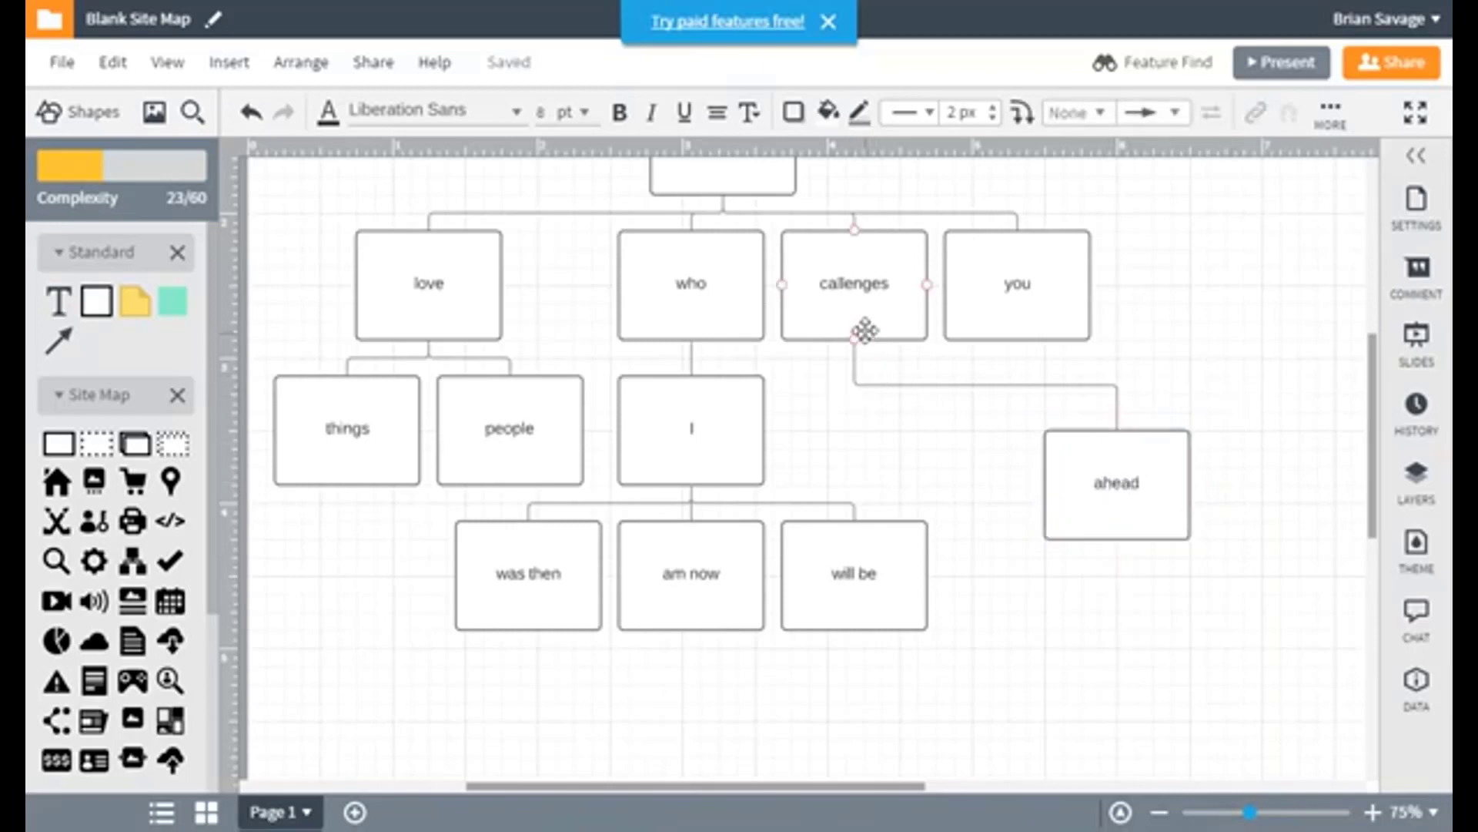
Add a second Page child under callenges labelled 'behind me'
left_click(866, 326)
left_click_drag(855, 339, 852, 405)
left_click(880, 393)
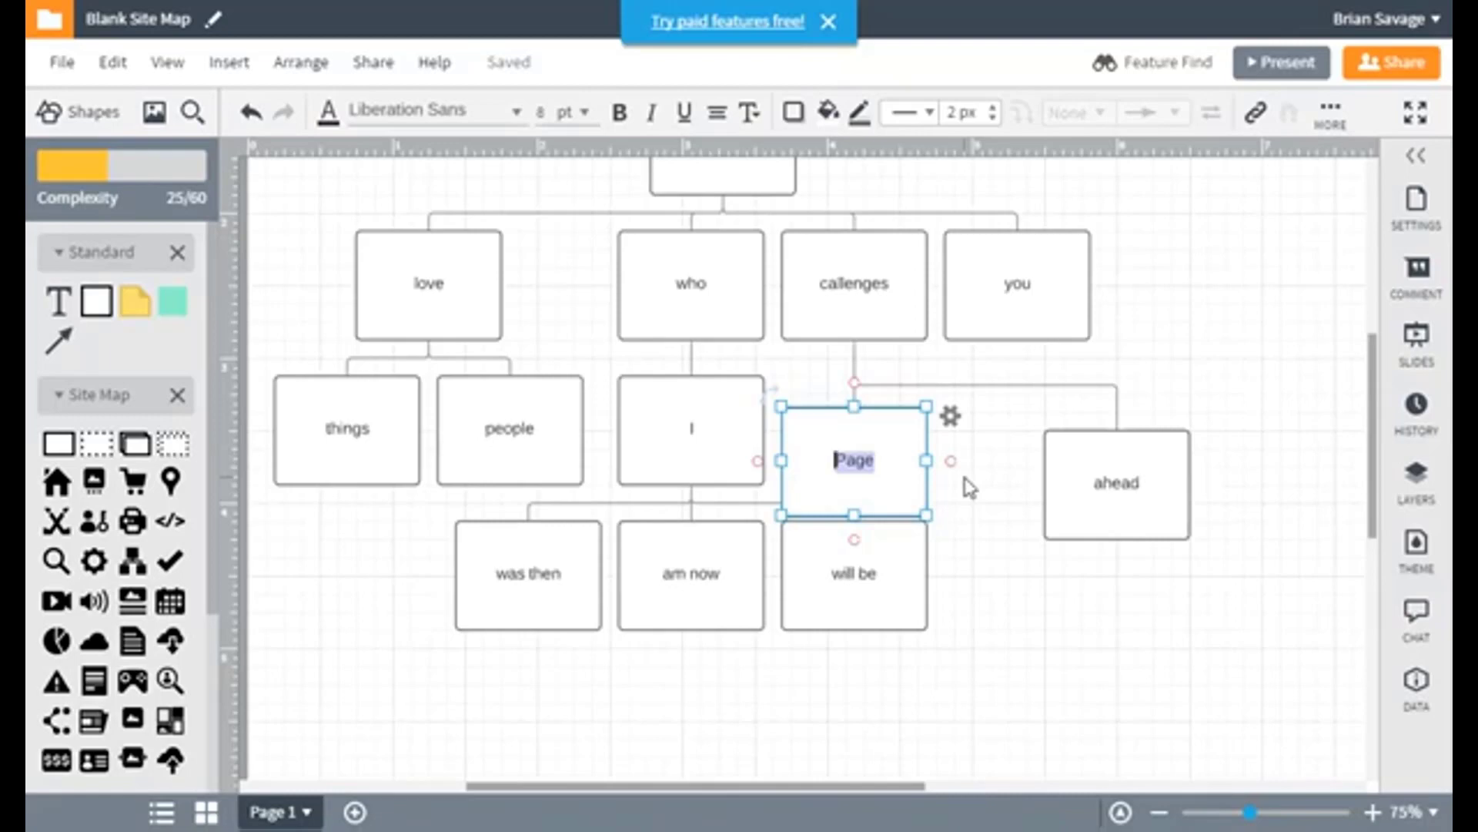
type("behind")
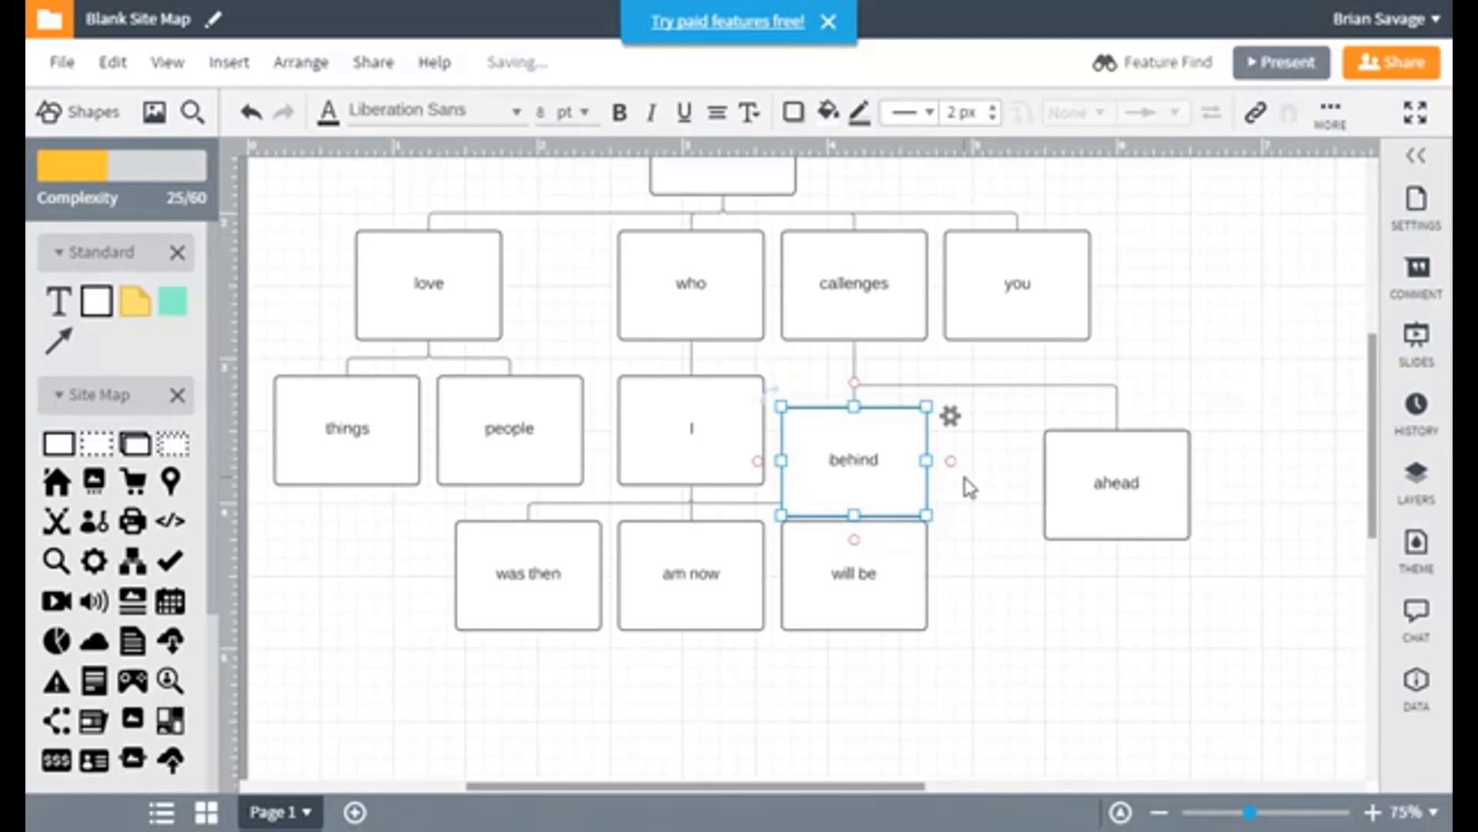
type(" me")
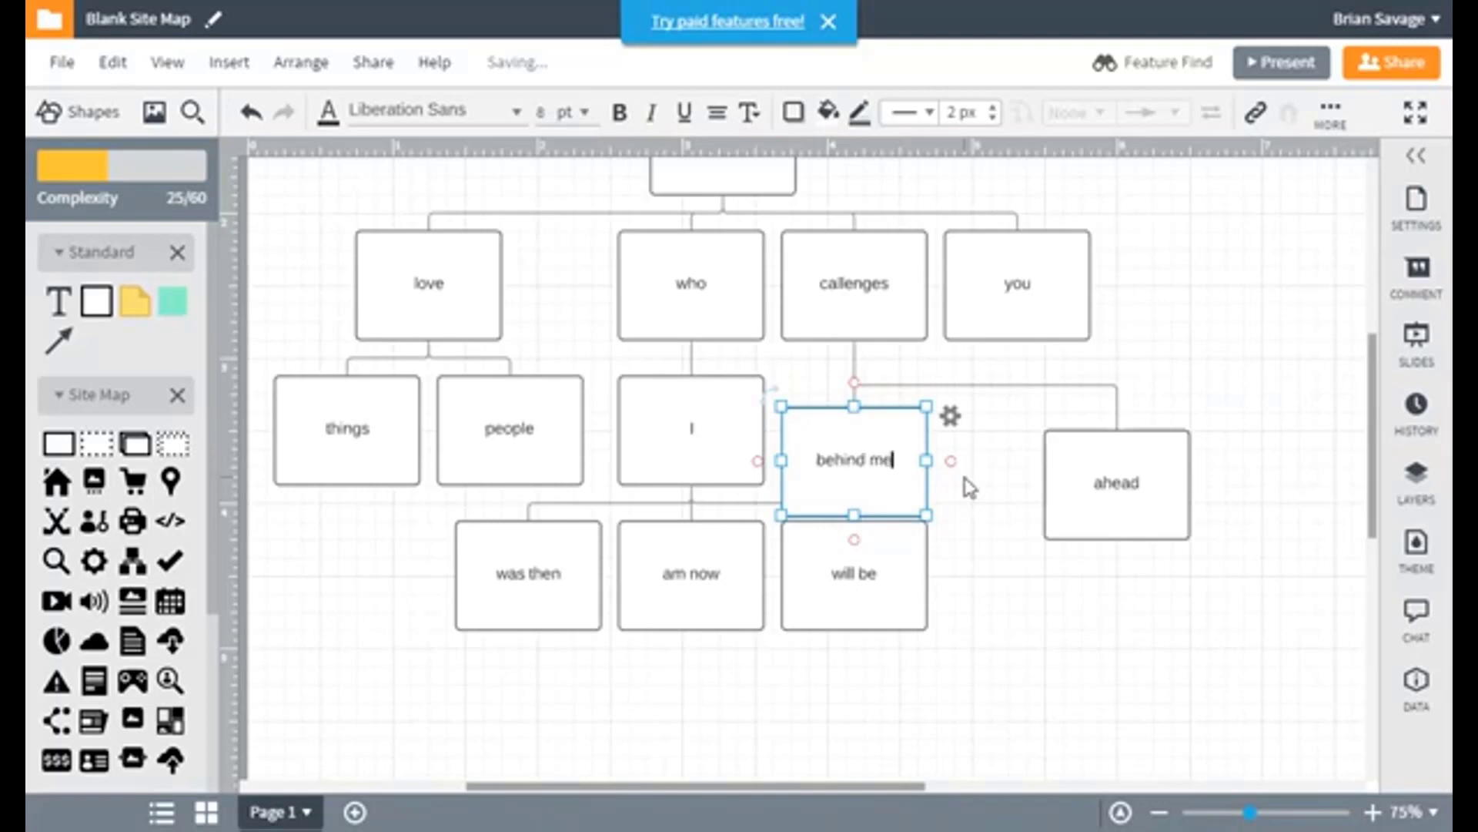
Extend the 'ahead' label to read 'ahead of me'
left_click(1124, 493)
double_click(1124, 487)
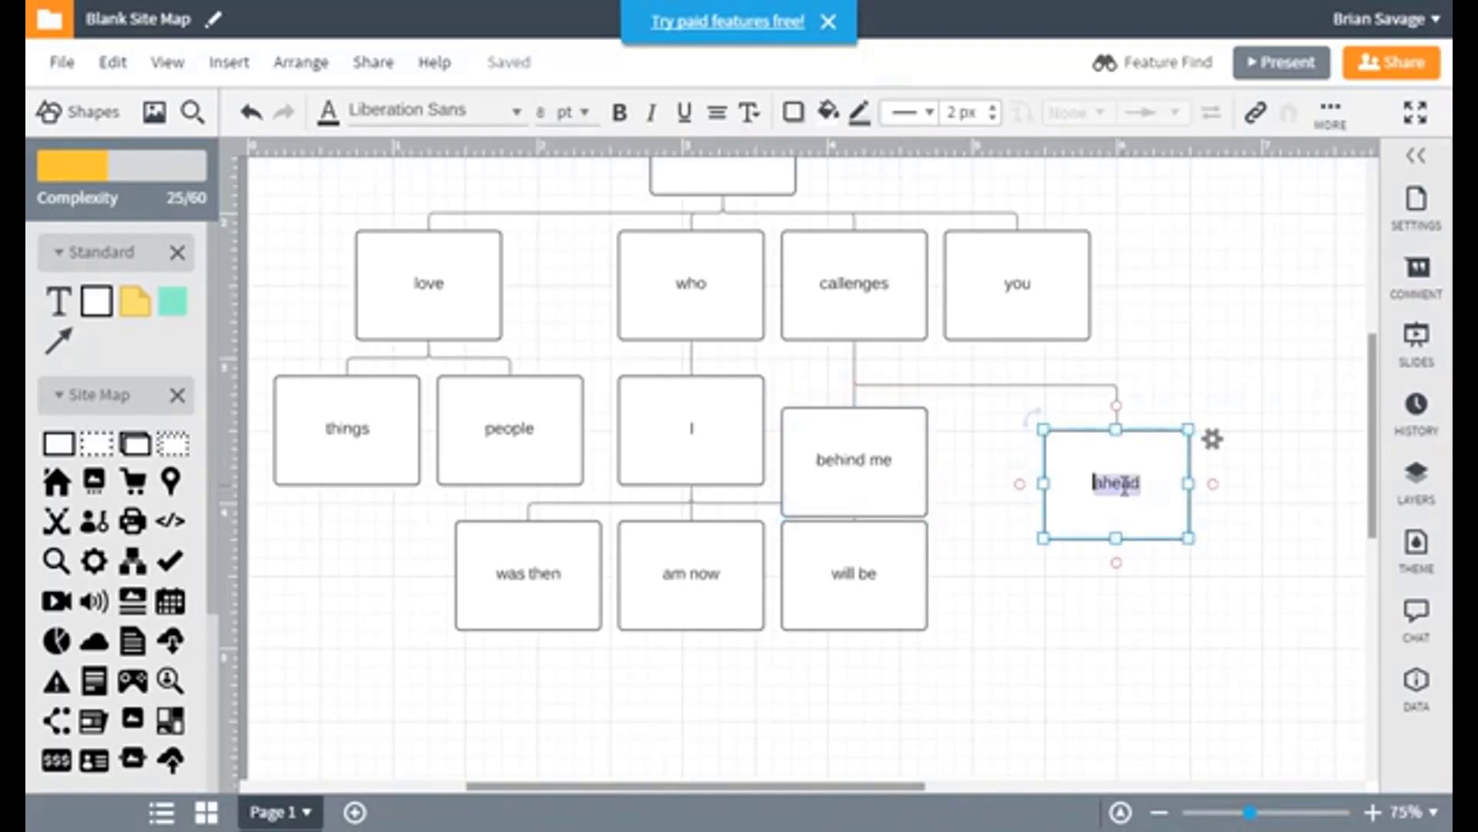
left_click(1148, 490)
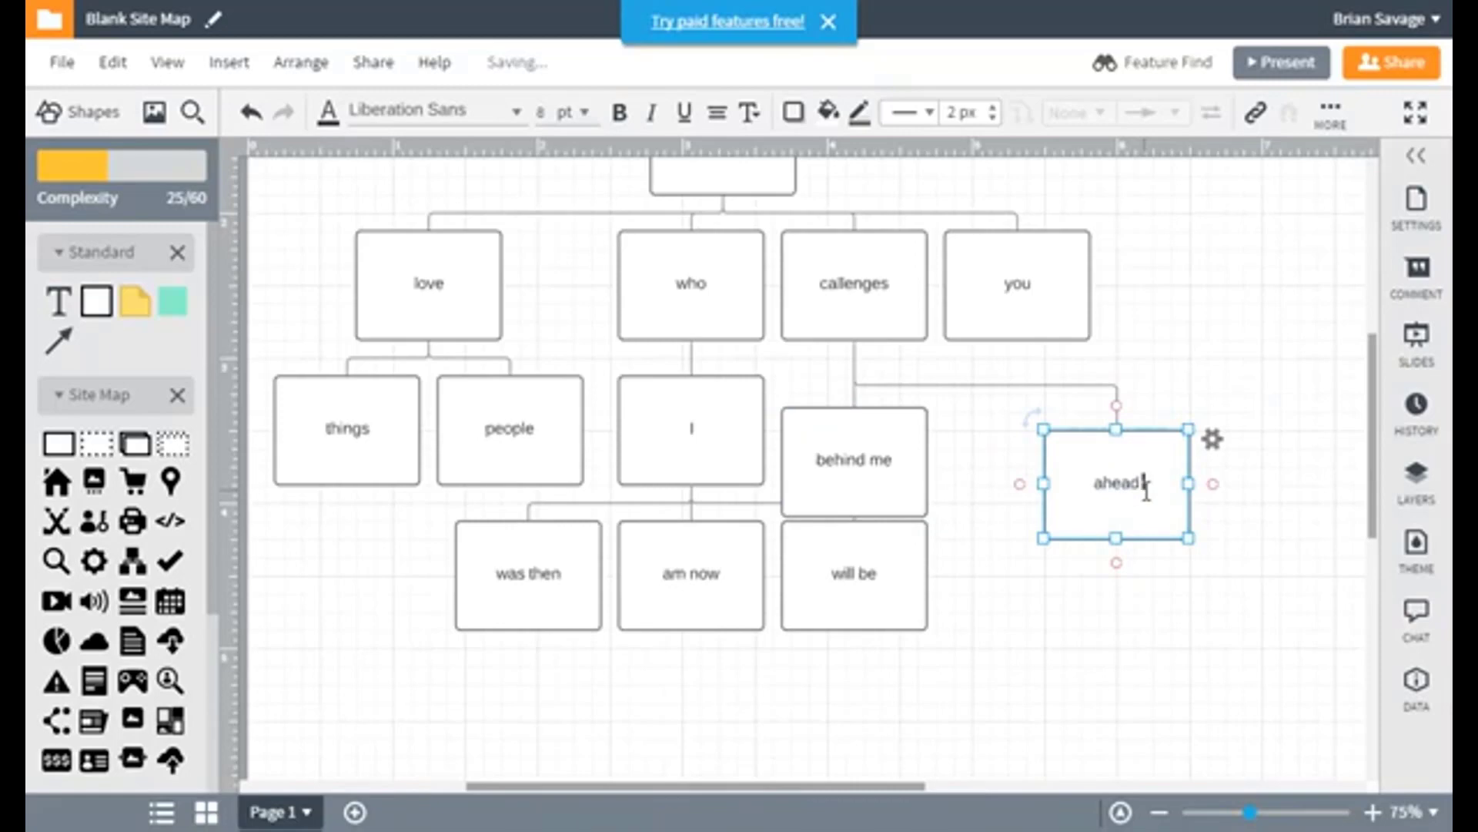
type("of me")
left_click(1176, 571)
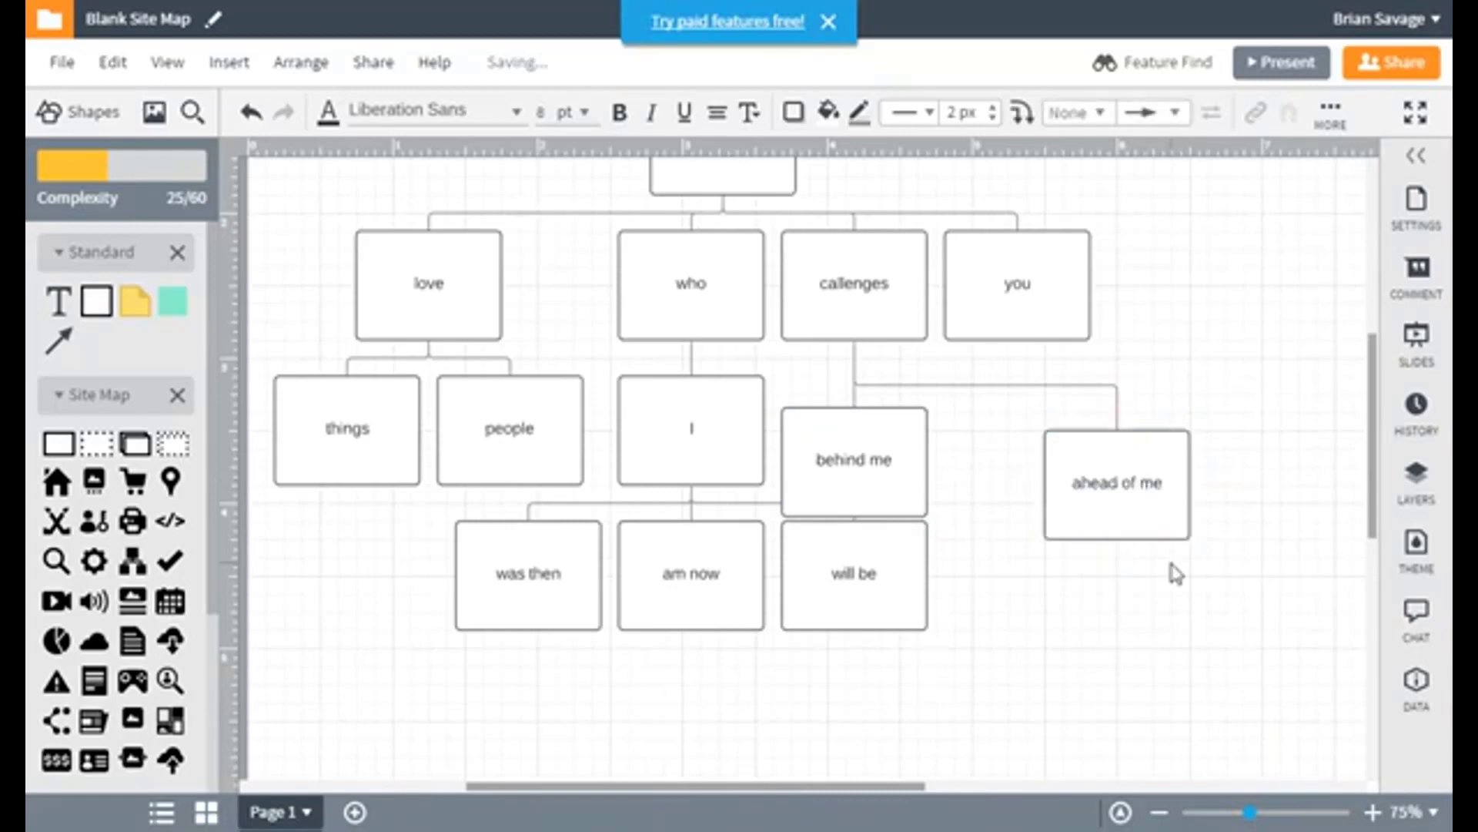
left_click(1094, 521)
left_click(829, 475)
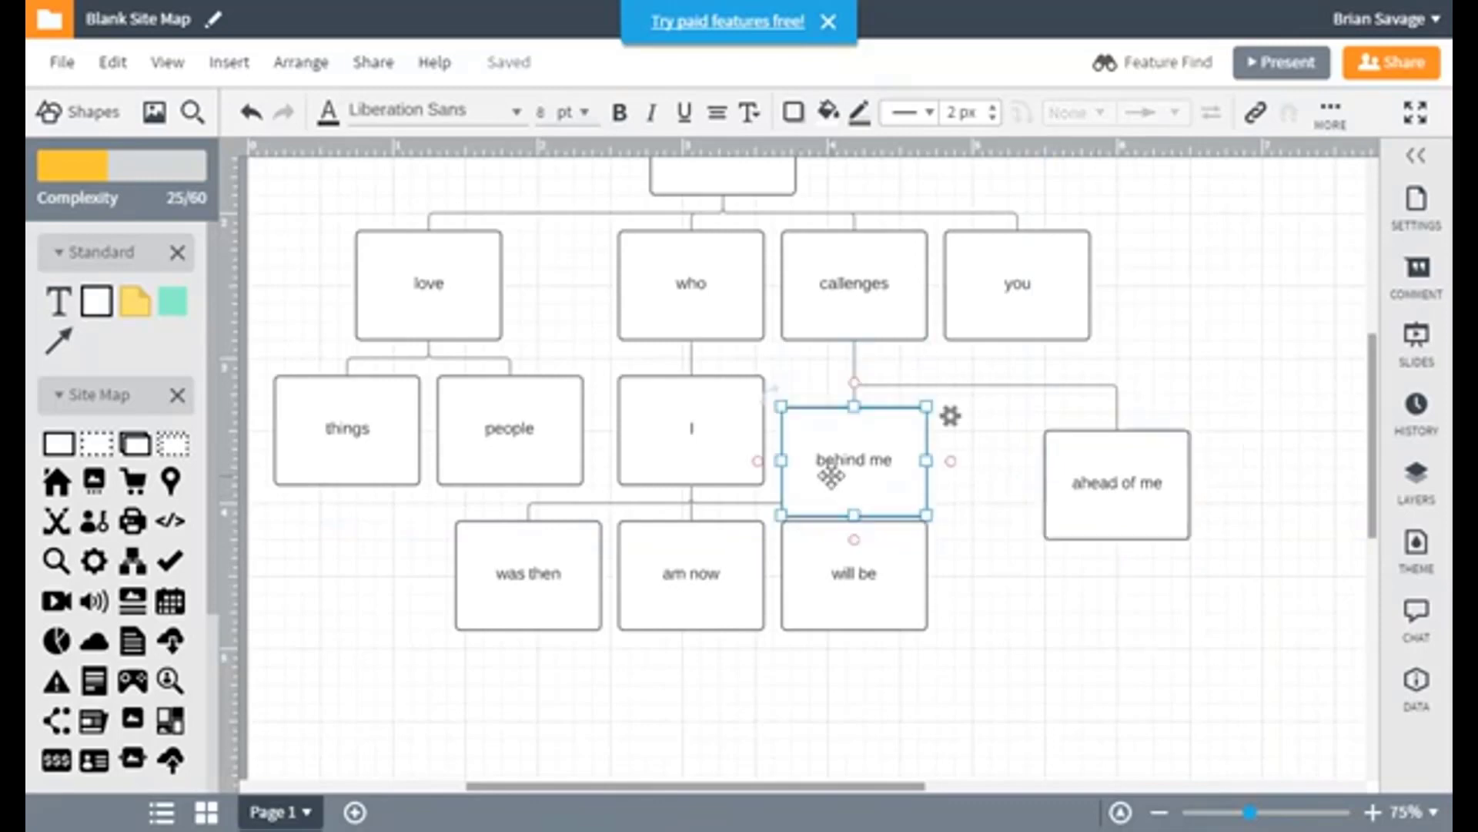
Run Clean up layout to re-tidy the whole site map
left_click(951, 416)
left_click(936, 625)
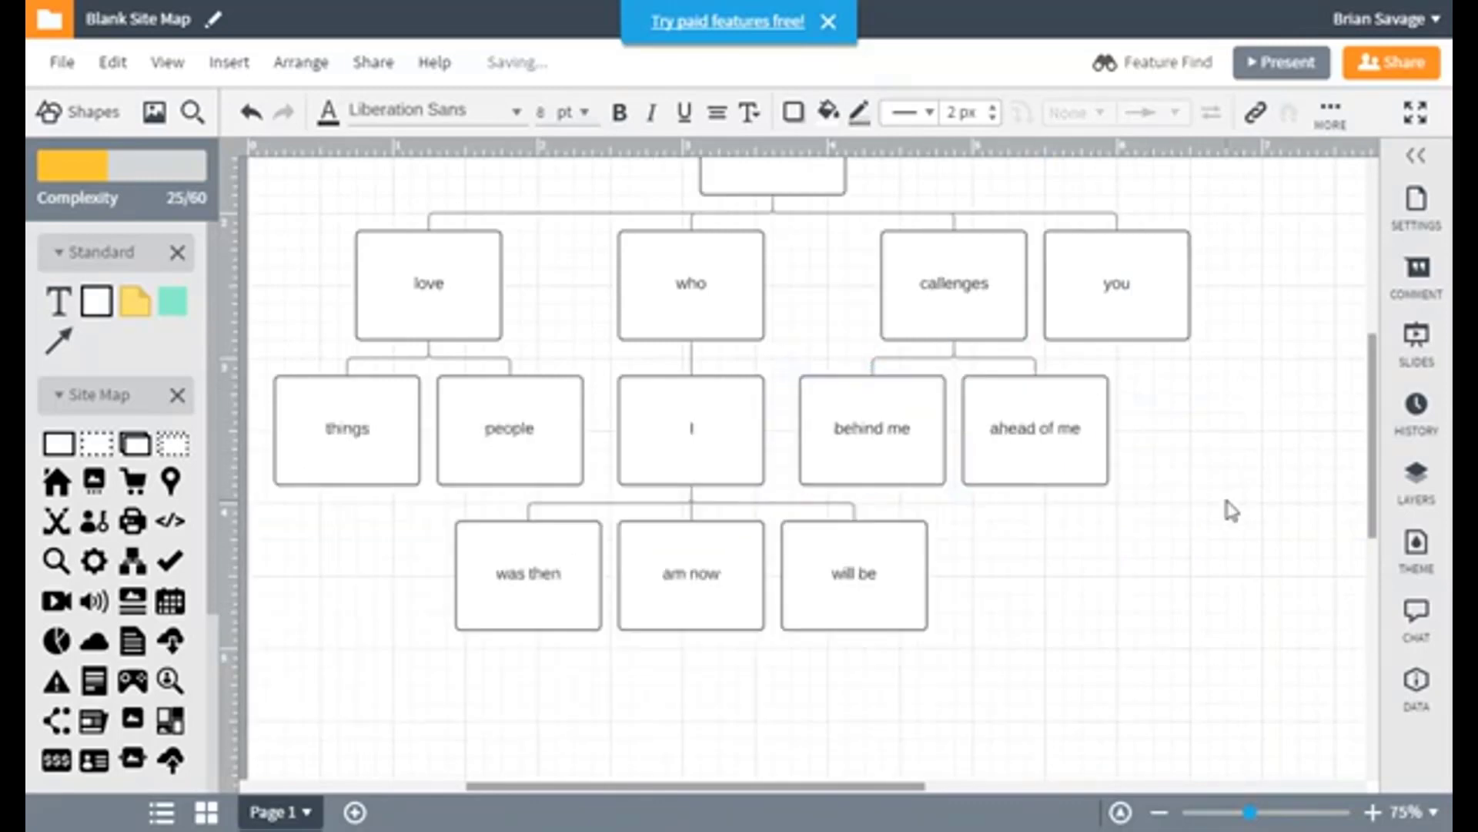
scroll(1174, 620, "up", 2)
scroll(1171, 616, "down", 1)
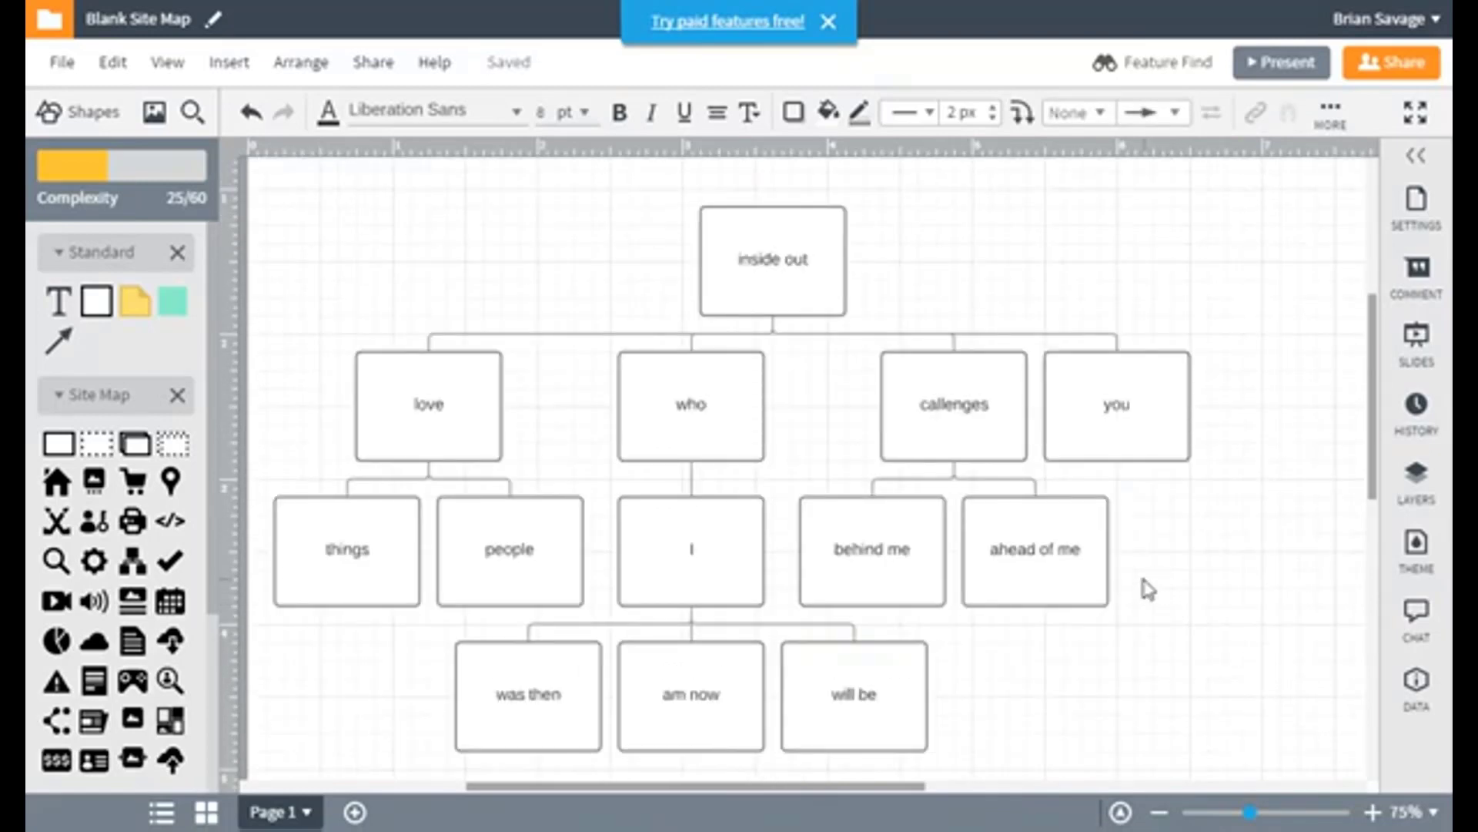
Add a 'profile' page under you and a 'settings' page beneath profile
mouse_move(1116, 460)
left_mouse_down()
mouse_move(1138, 456)
mouse_move(1118, 485)
left_mouse_up()
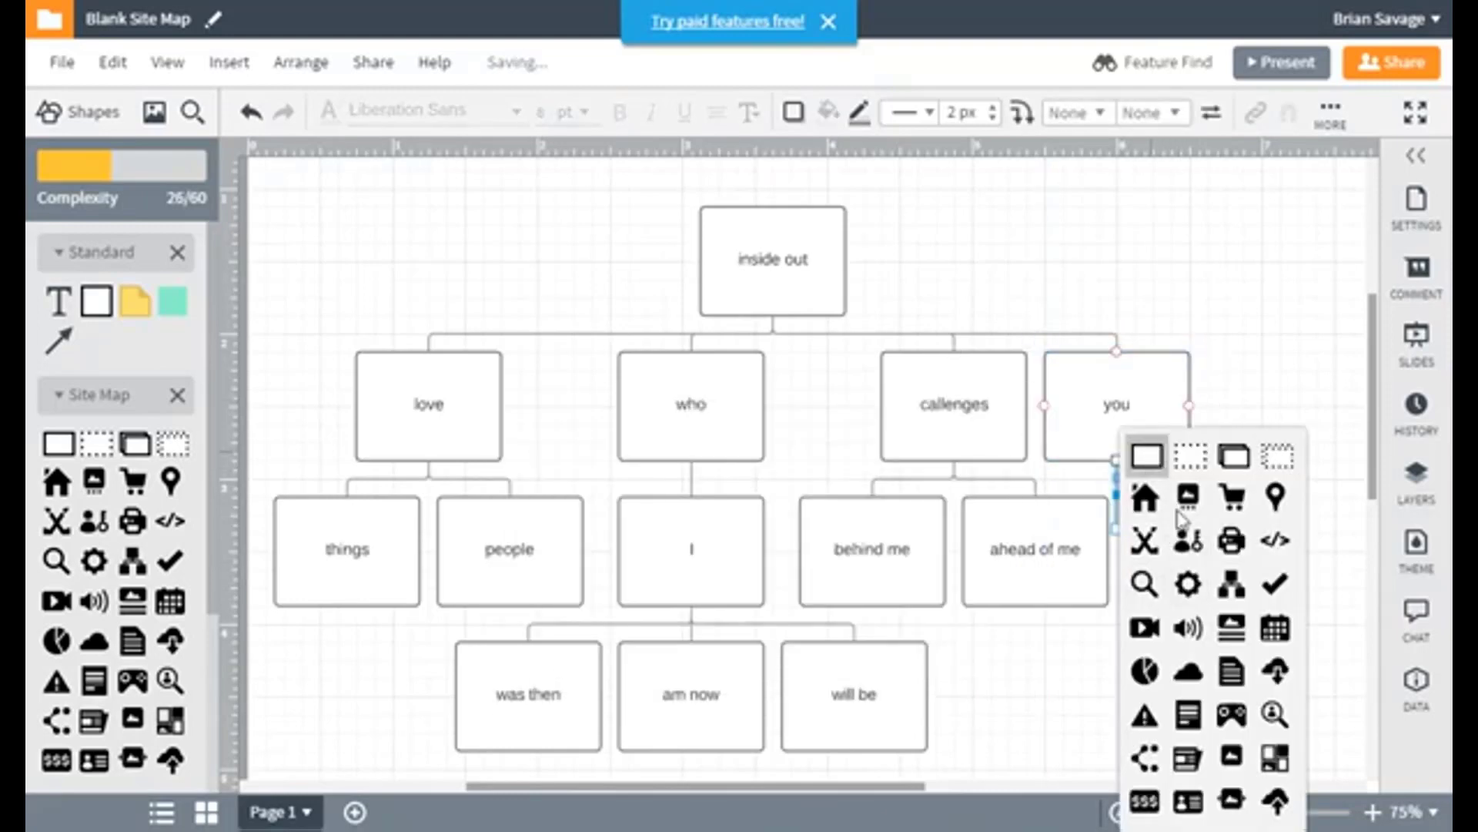
left_click(1155, 466)
type("profile")
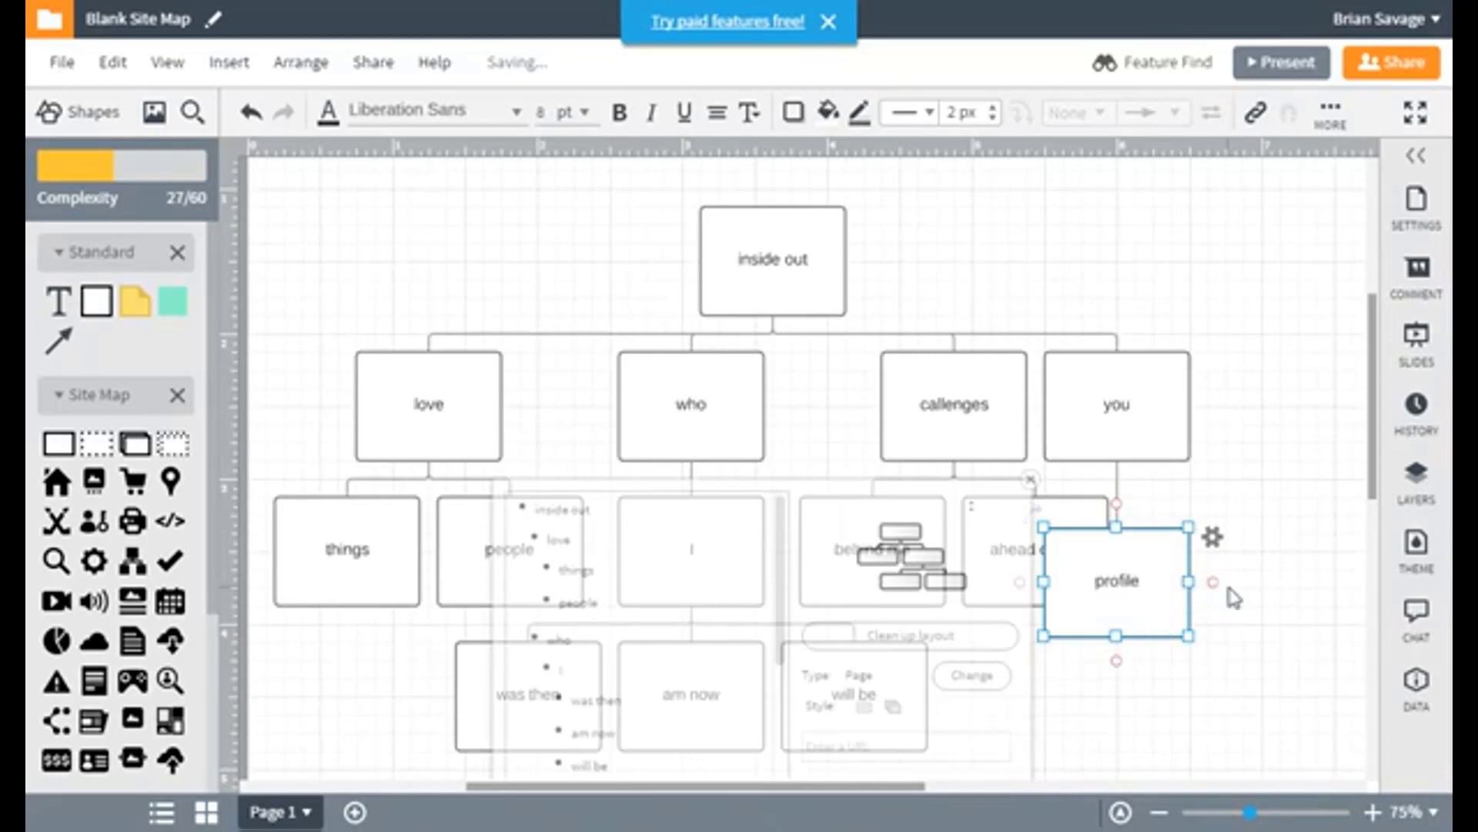
left_click_drag(1116, 659, 1116, 703)
left_click(1144, 455)
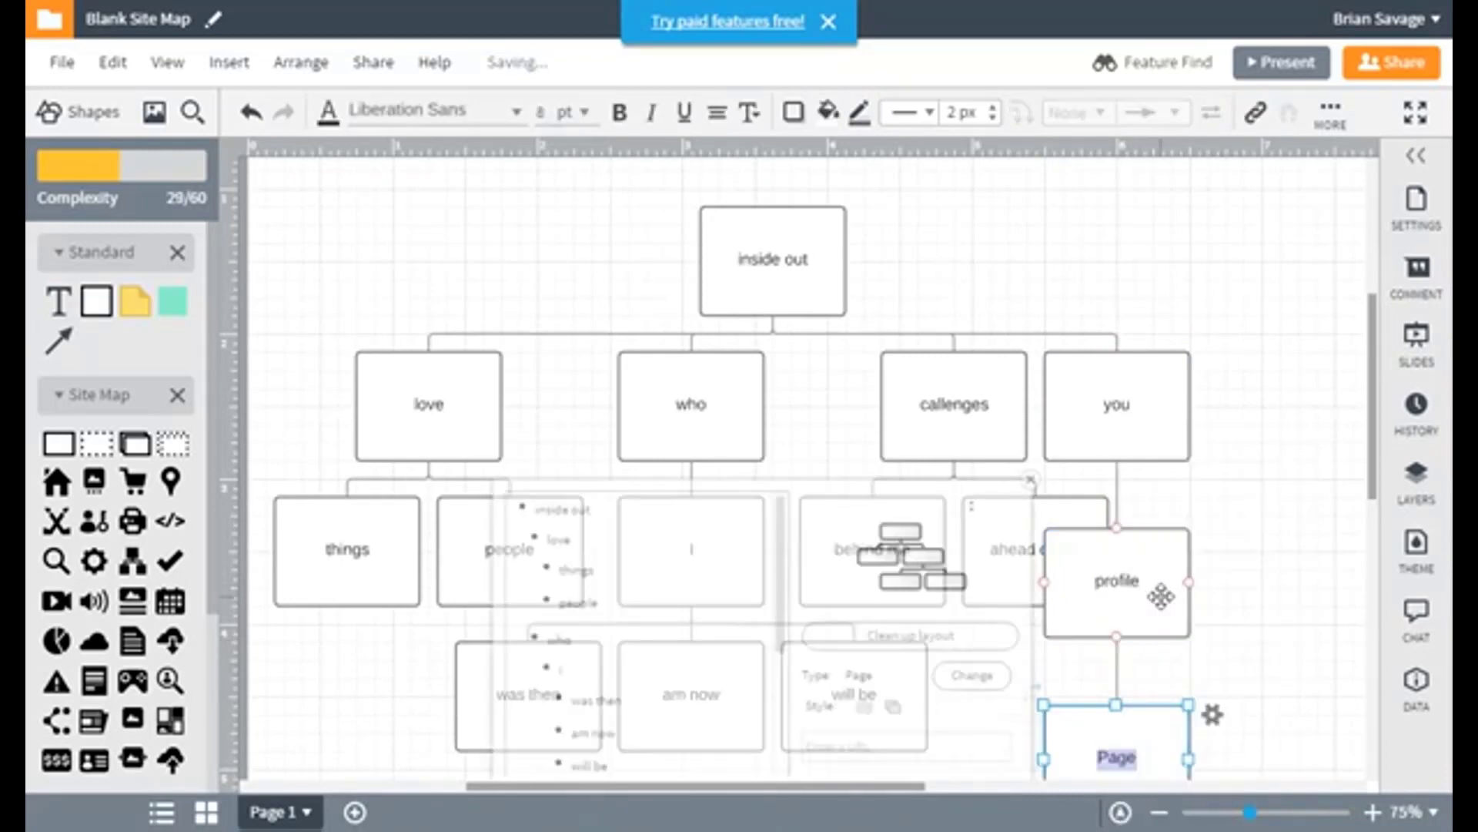
type("settings")
left_click(1247, 553)
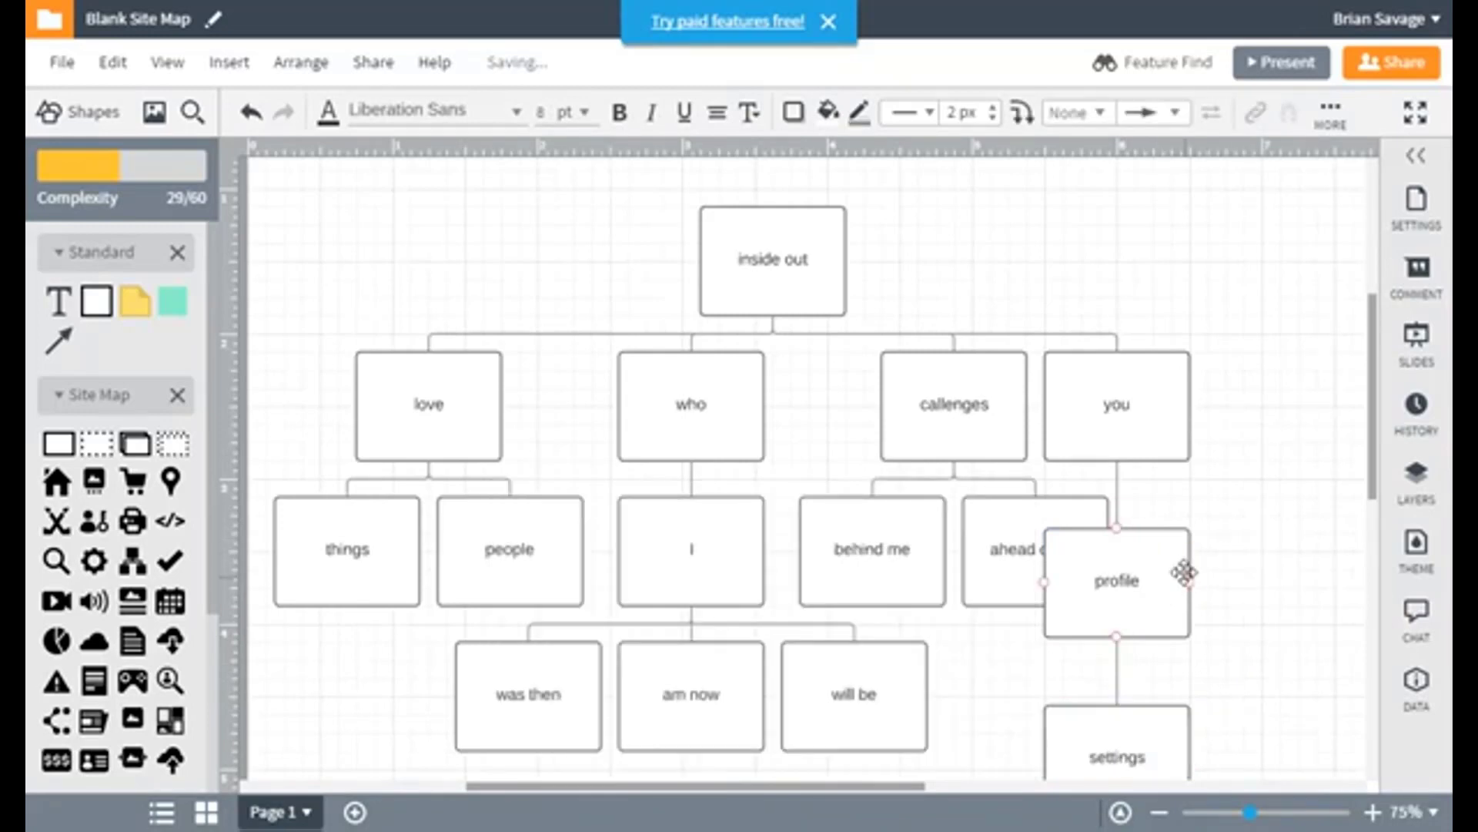
left_click(1093, 582)
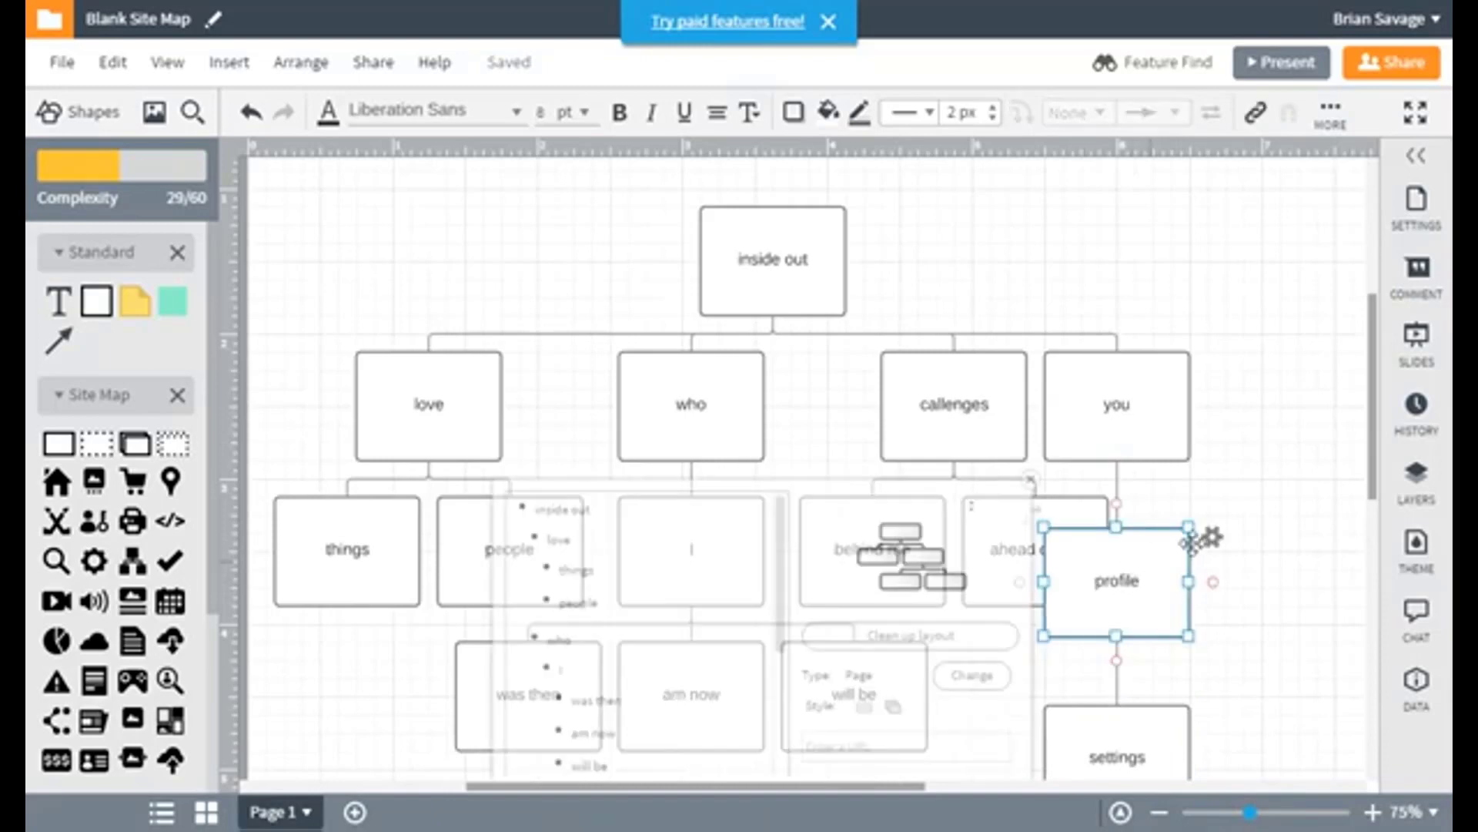
left_click(1213, 553)
left_click(1299, 250)
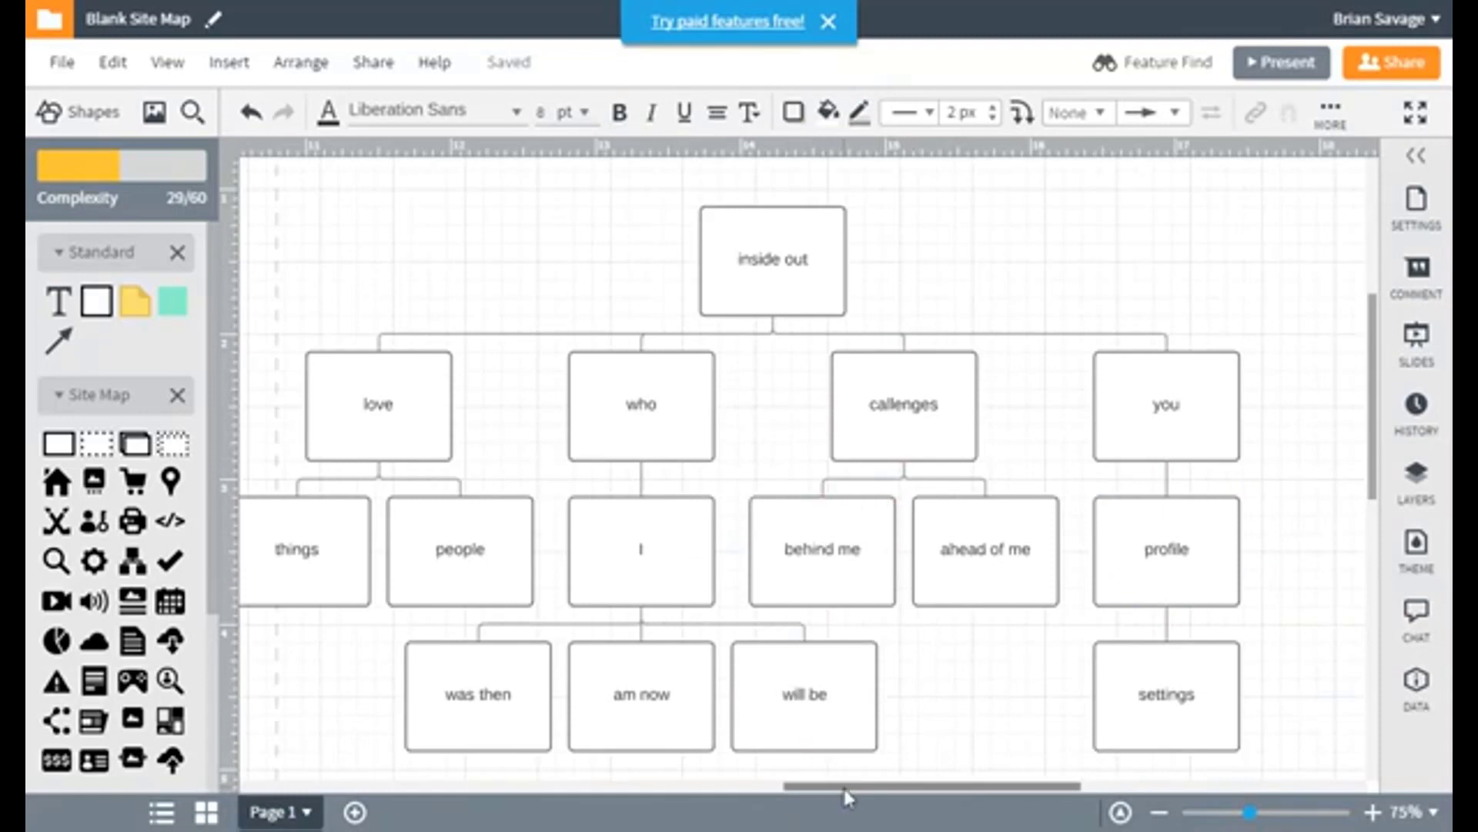
Draw a new connector extending down from the people box
left_click_drag(930, 784, 912, 787)
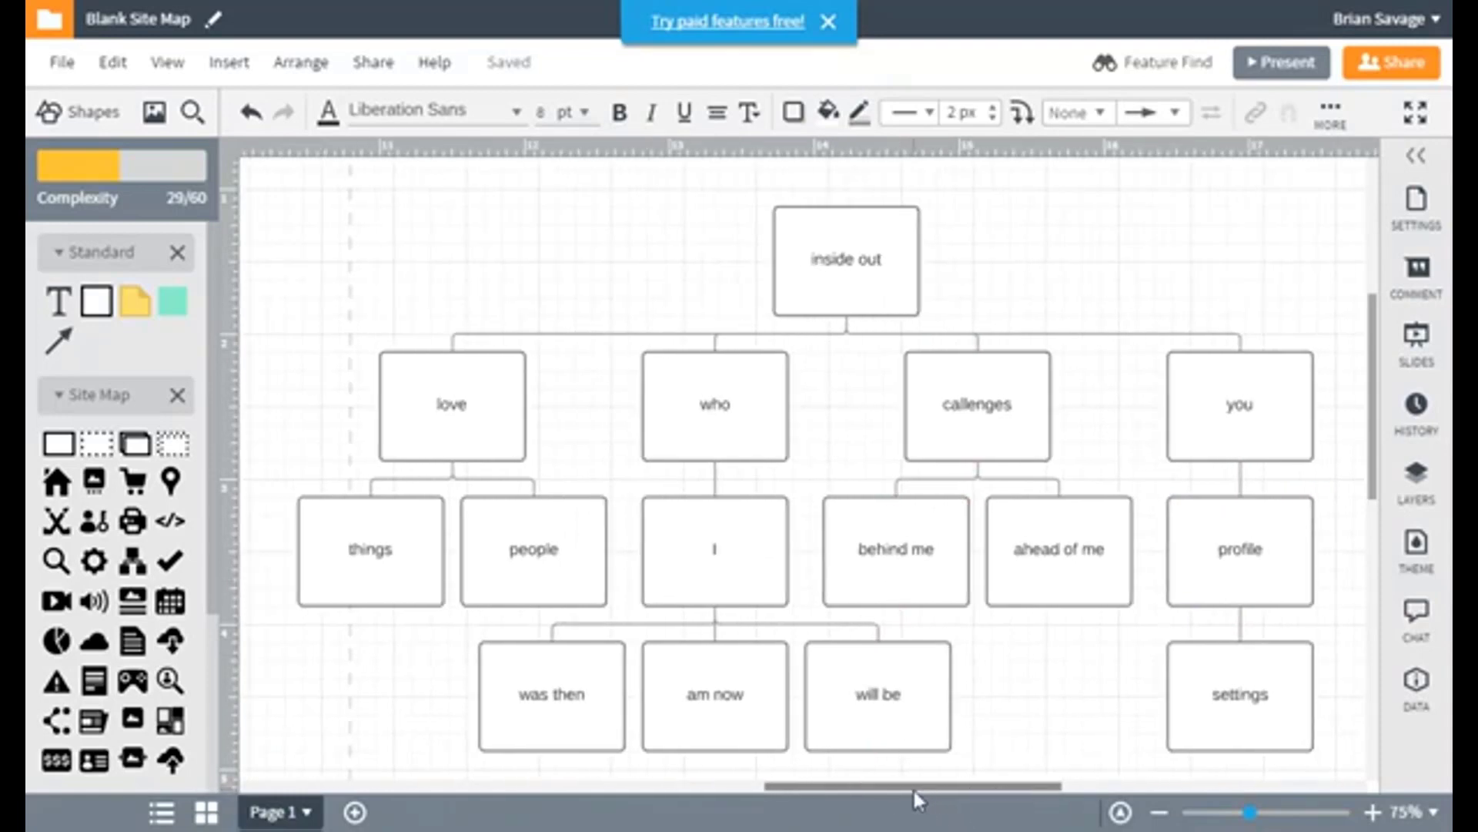
left_click_drag(913, 787, 864, 787)
left_click(703, 574)
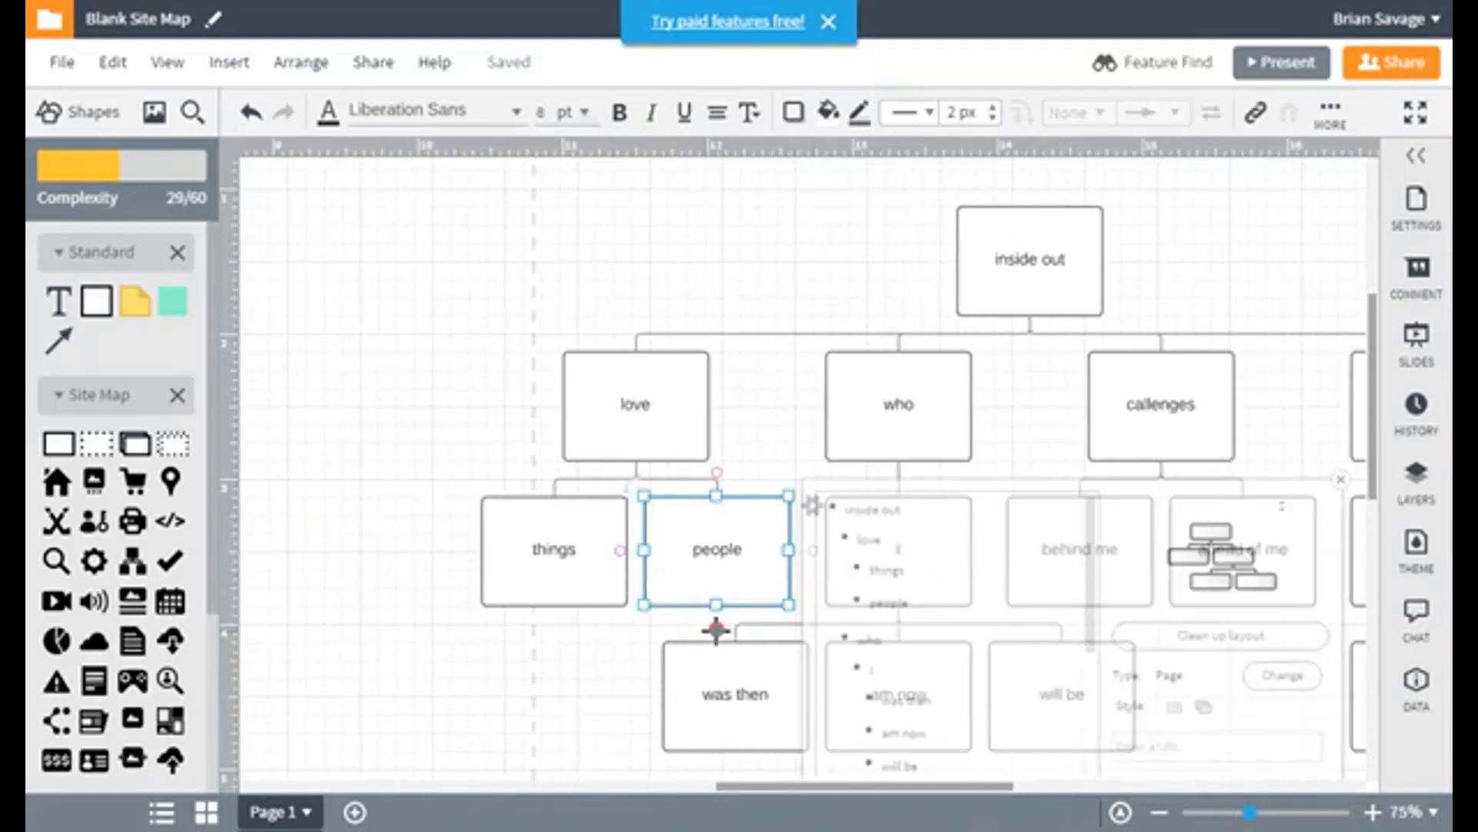
left_click_drag(718, 616, 735, 643)
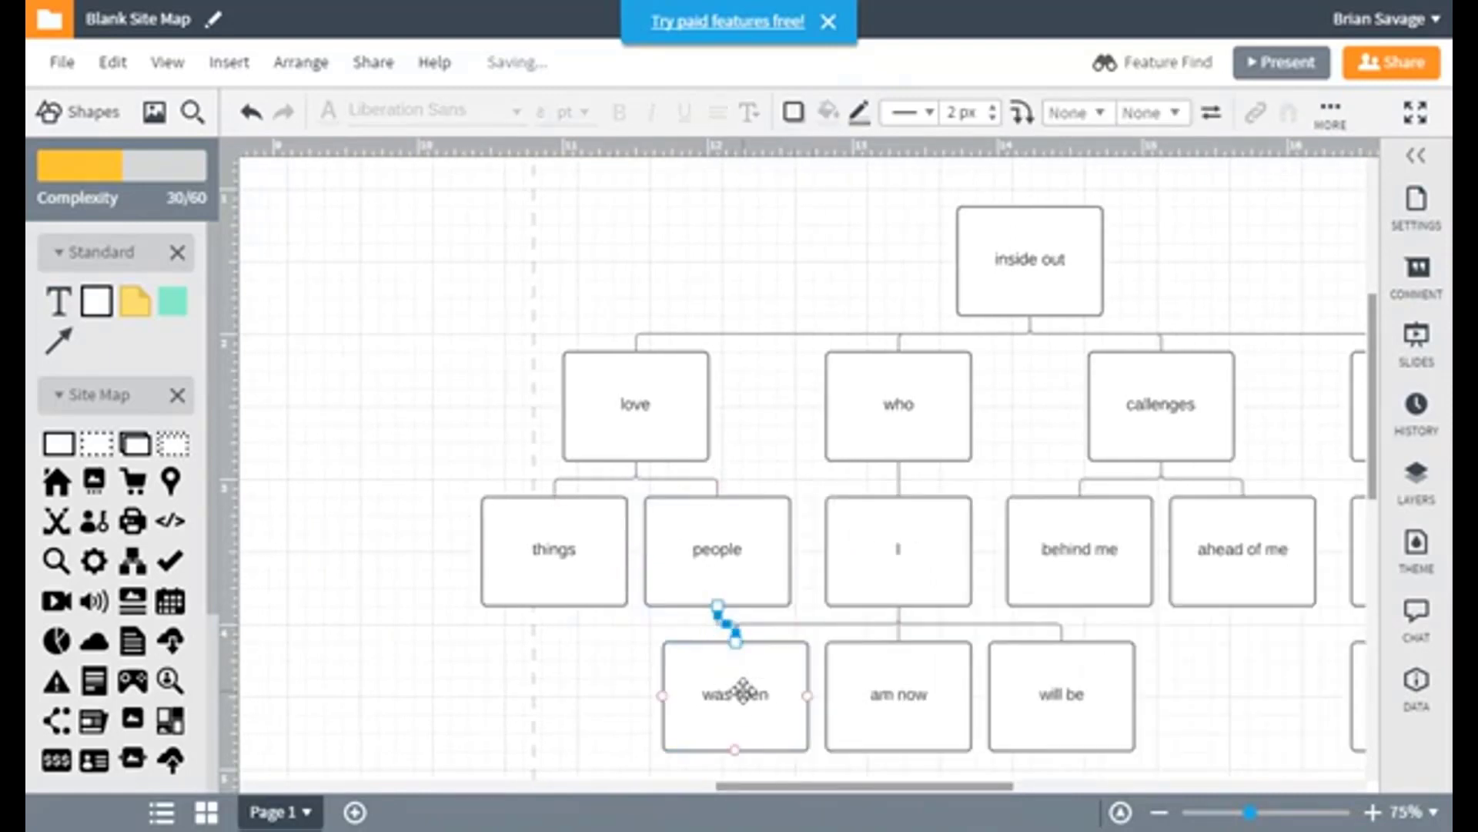
left_click(743, 691)
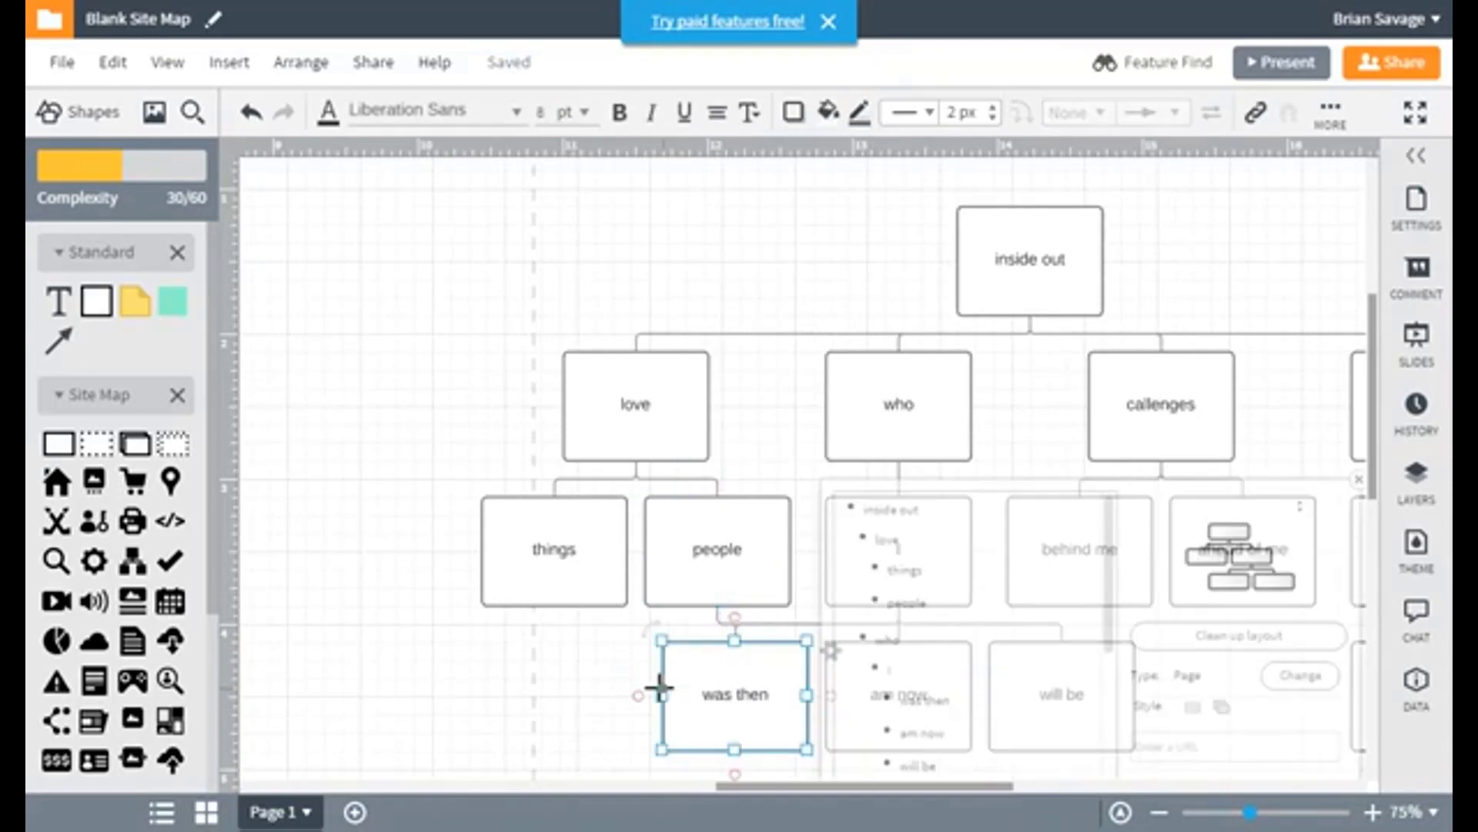
left_click(635, 692)
Move the things box and then the people box further left under love
scroll(633, 651, "down", 3)
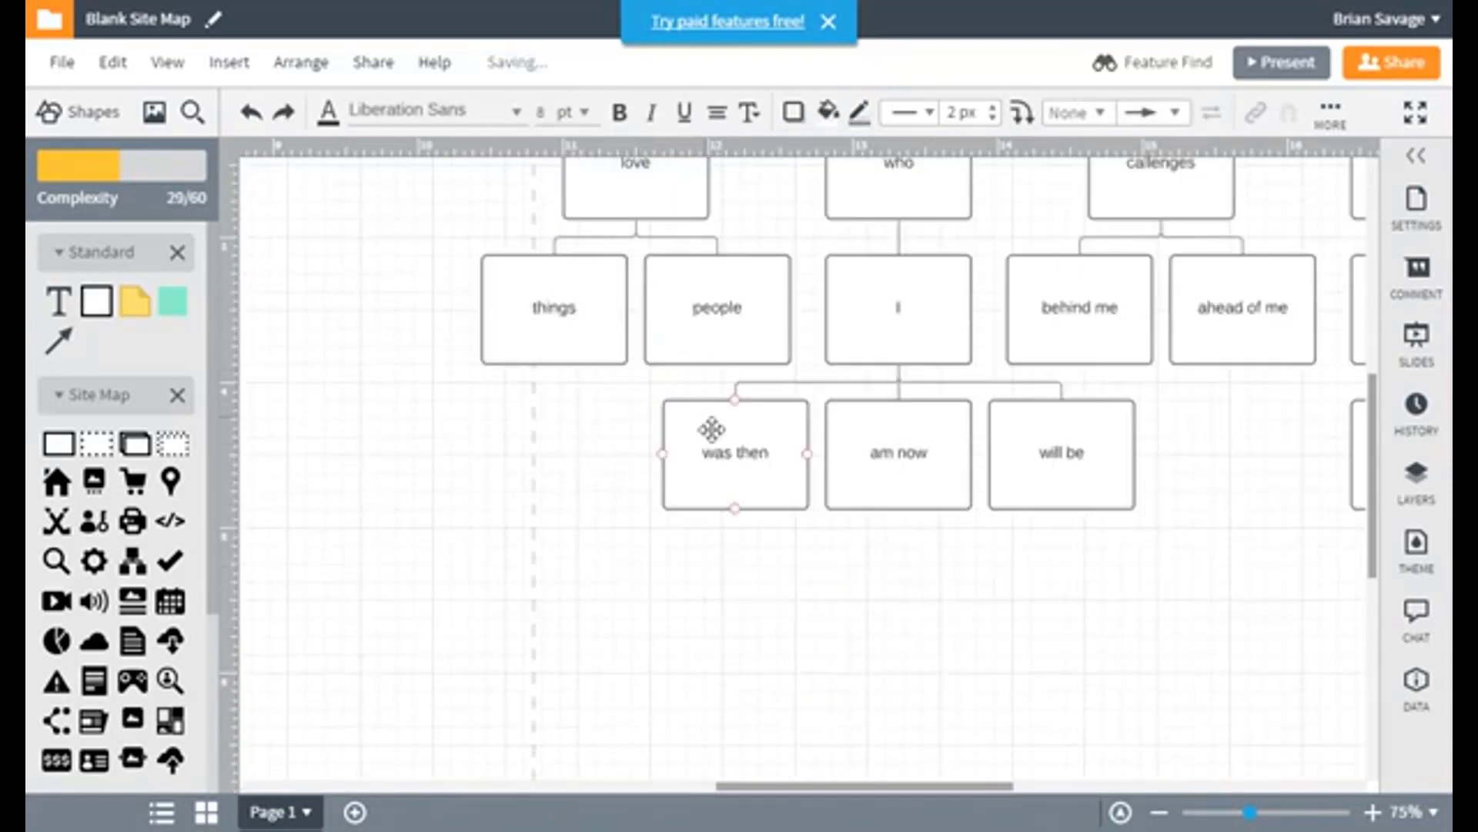
left_click(574, 322)
left_click_drag(574, 322, 343, 322)
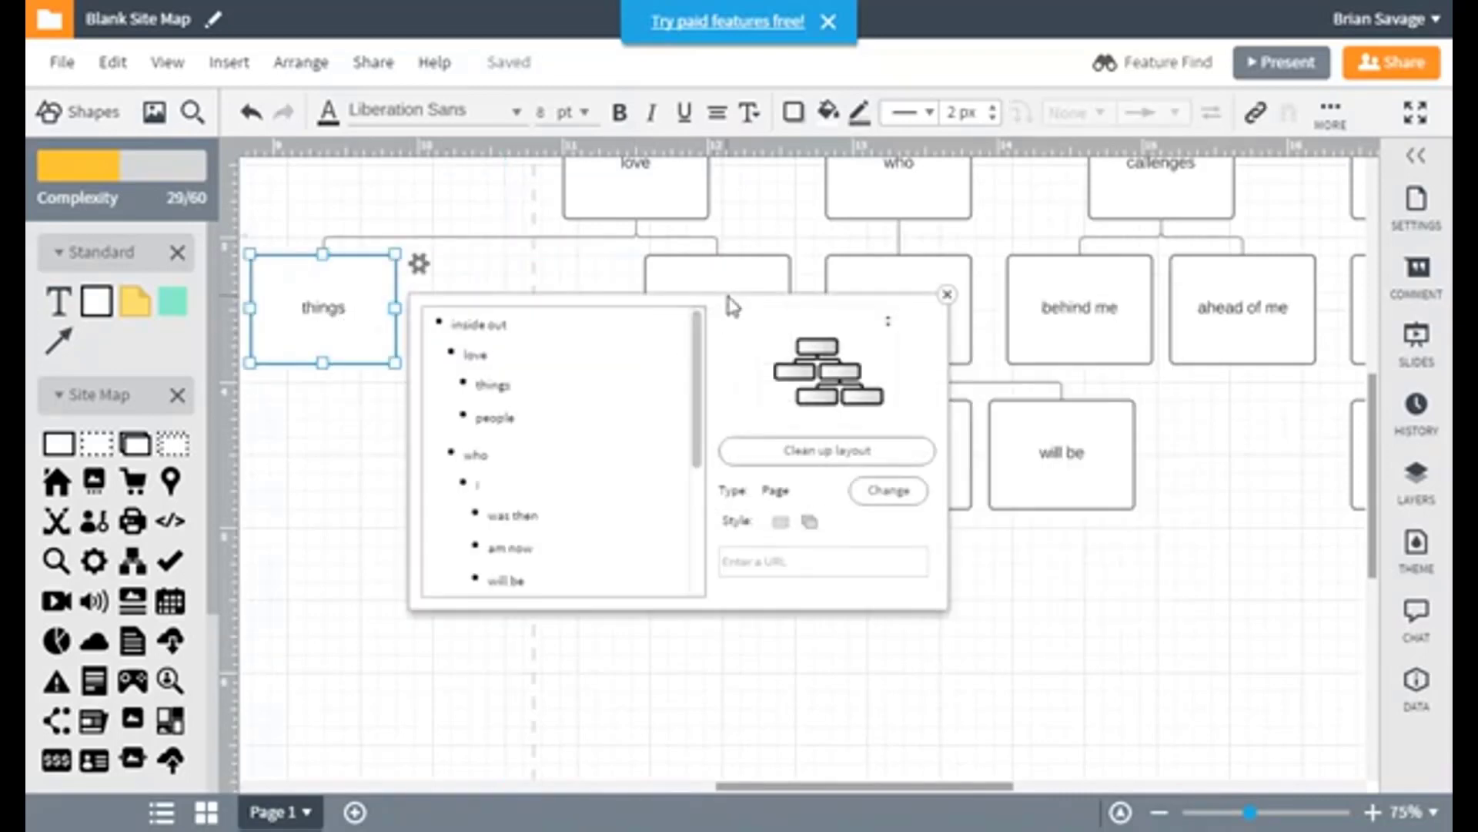
left_click(947, 294)
left_click_drag(690, 310, 532, 308)
Add a 'family' child page under people, placed down to the left
left_click_drag(560, 387, 559, 431)
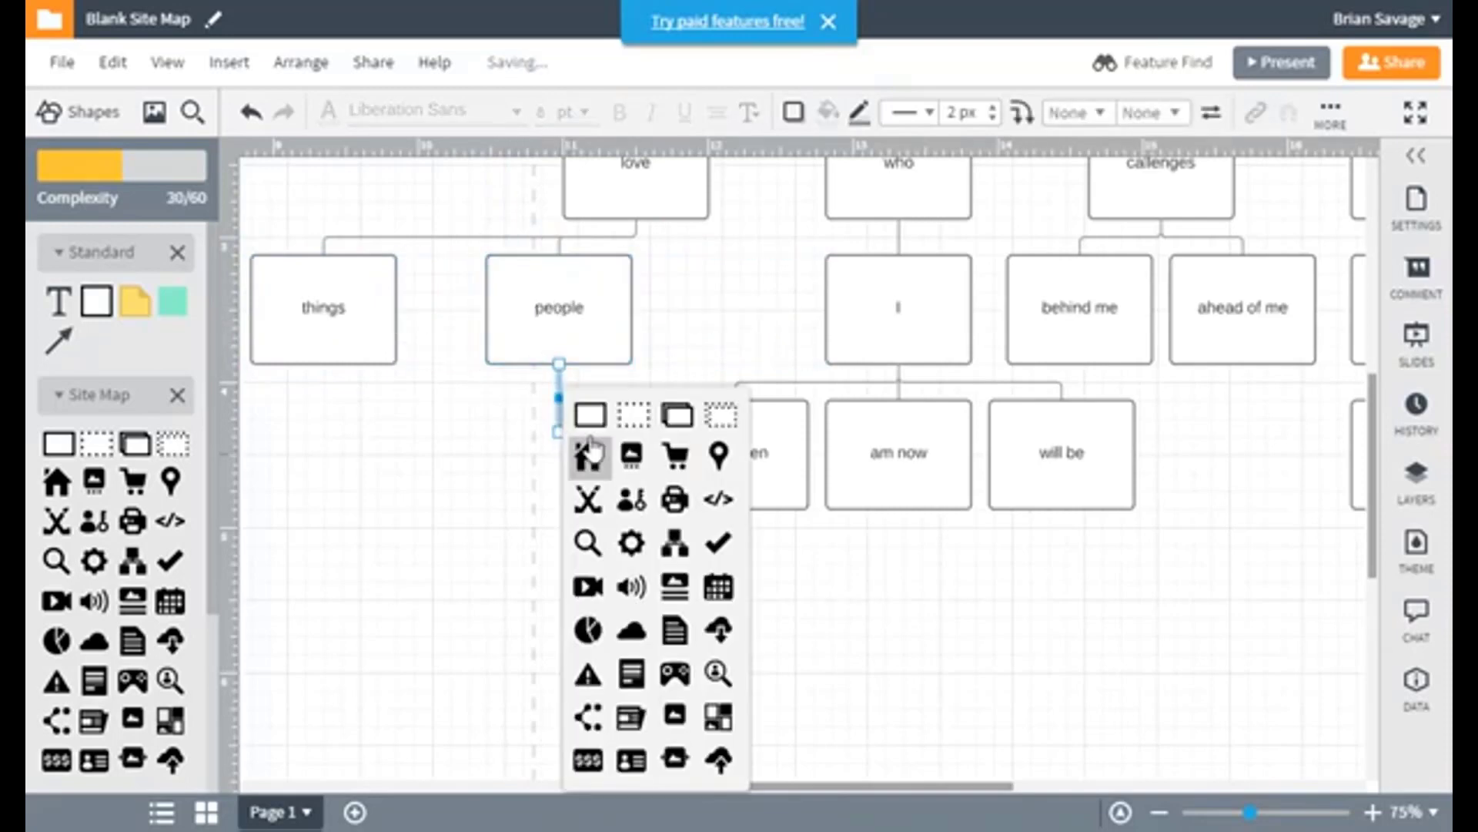
left_click(589, 415)
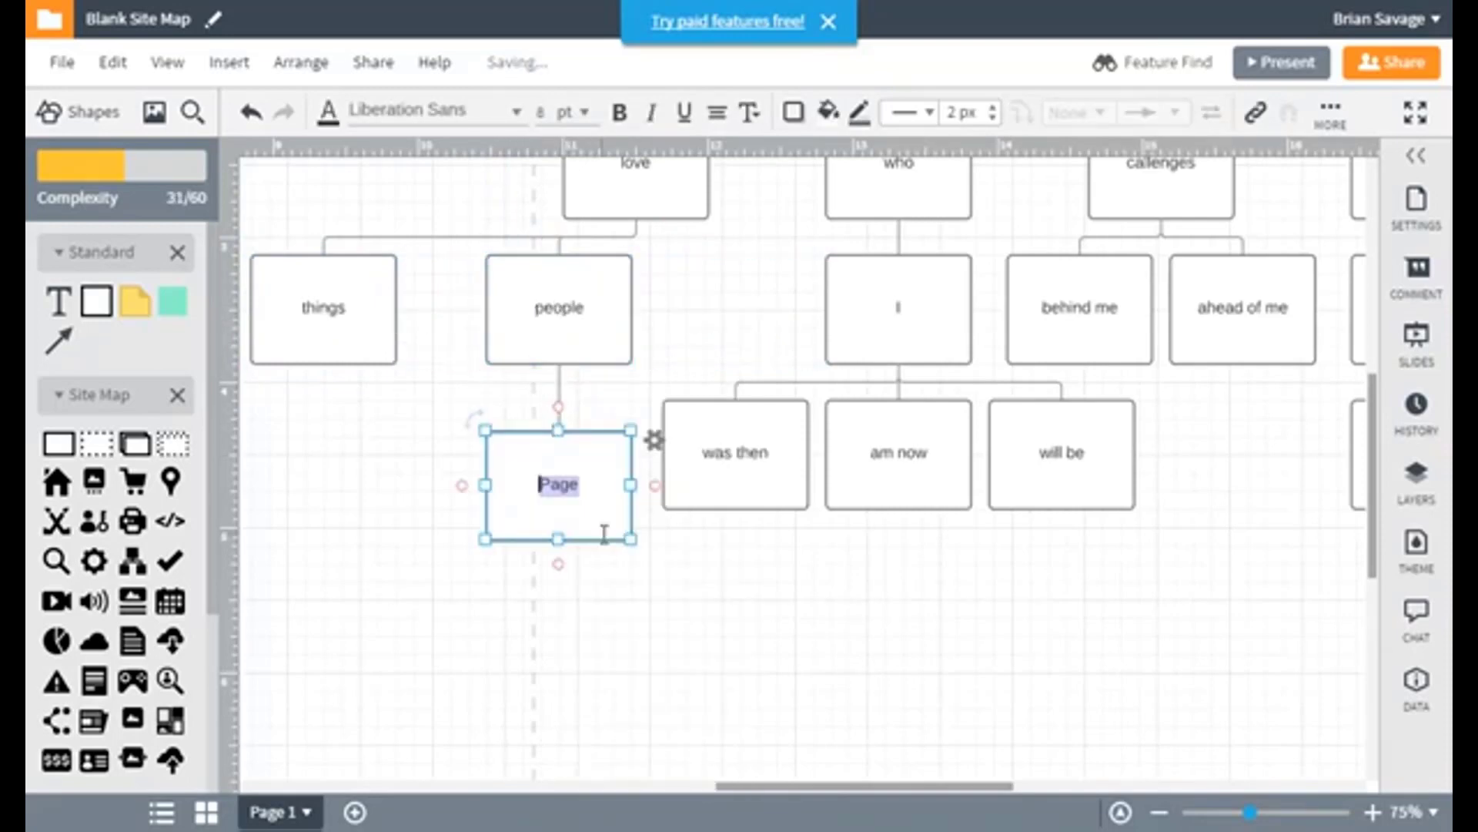
type("family")
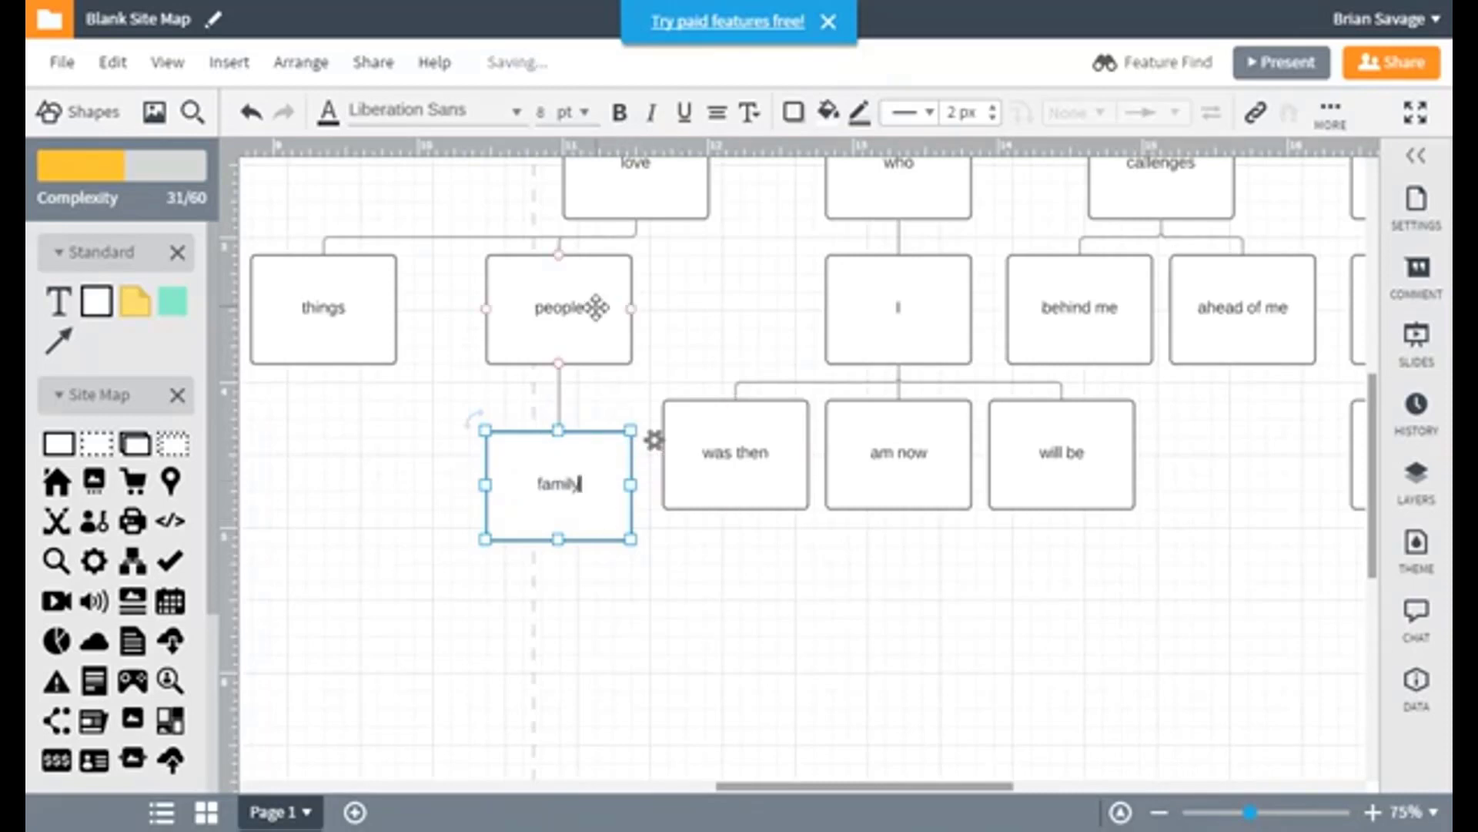
left_click(594, 307)
left_click_drag(579, 466, 410, 596)
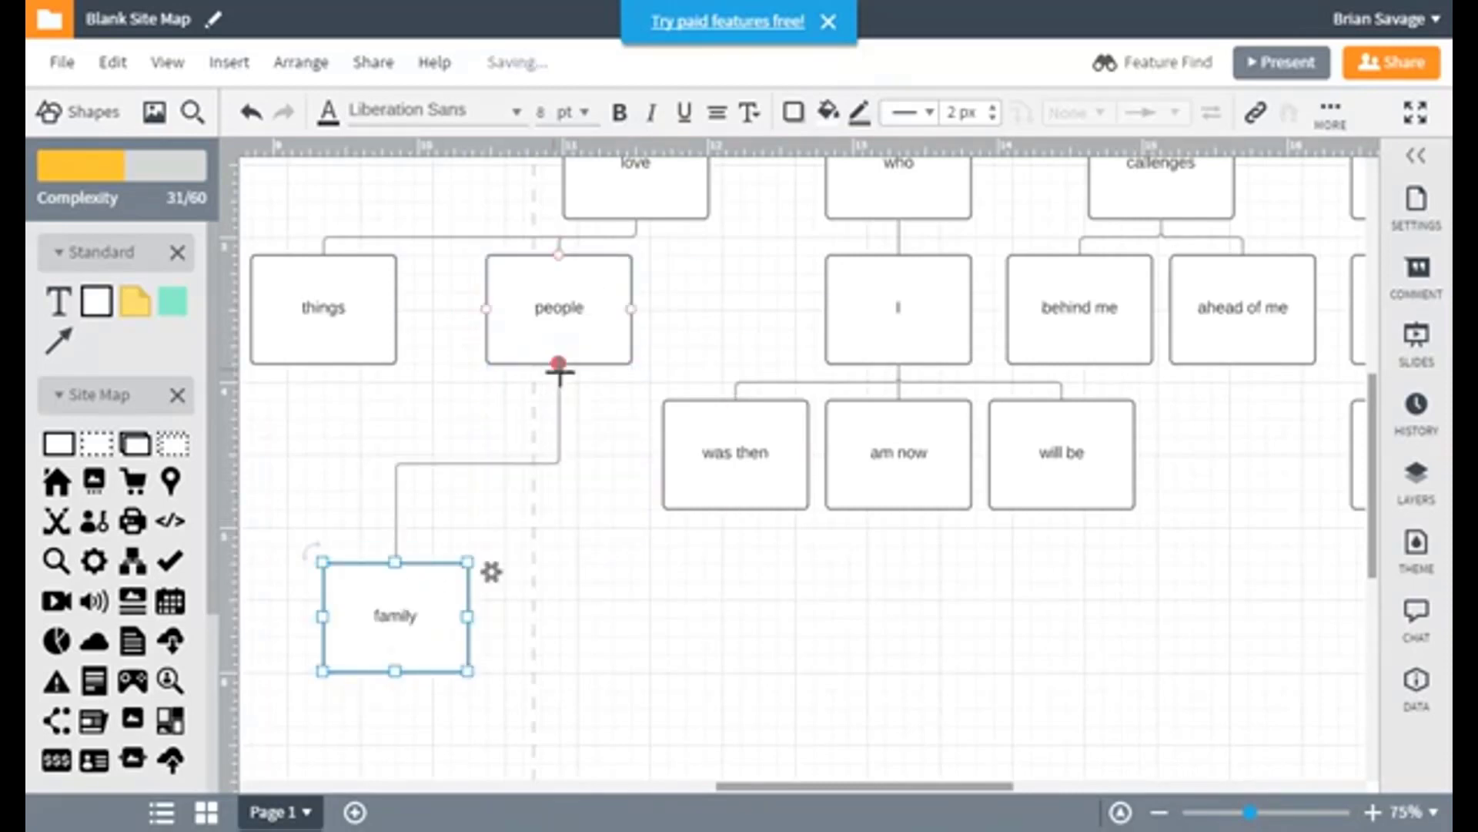
Add a 'friends' child page under people, placed down to the right
left_click(569, 316)
left_click_drag(559, 386, 559, 402)
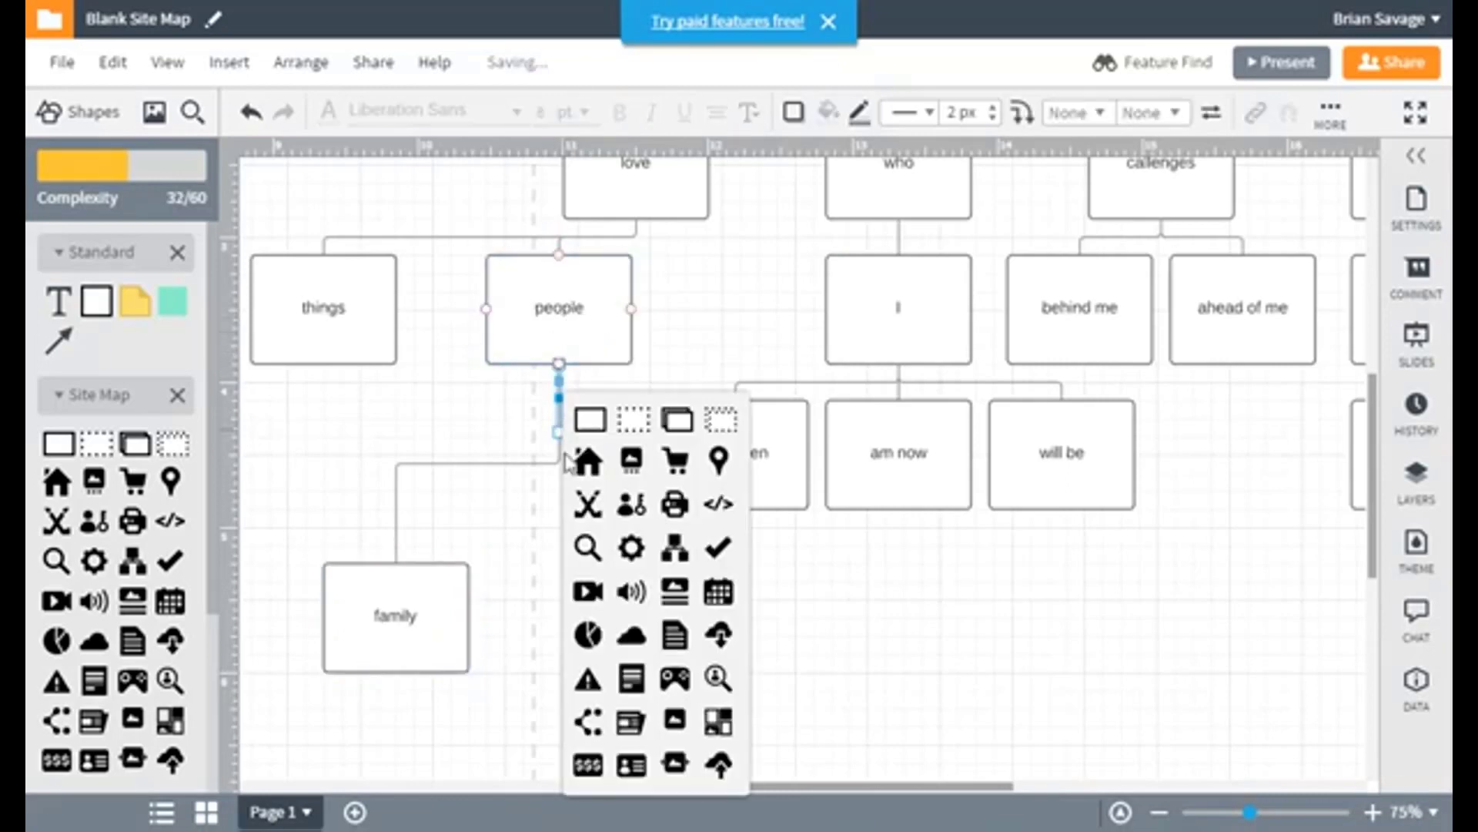
left_click(589, 422)
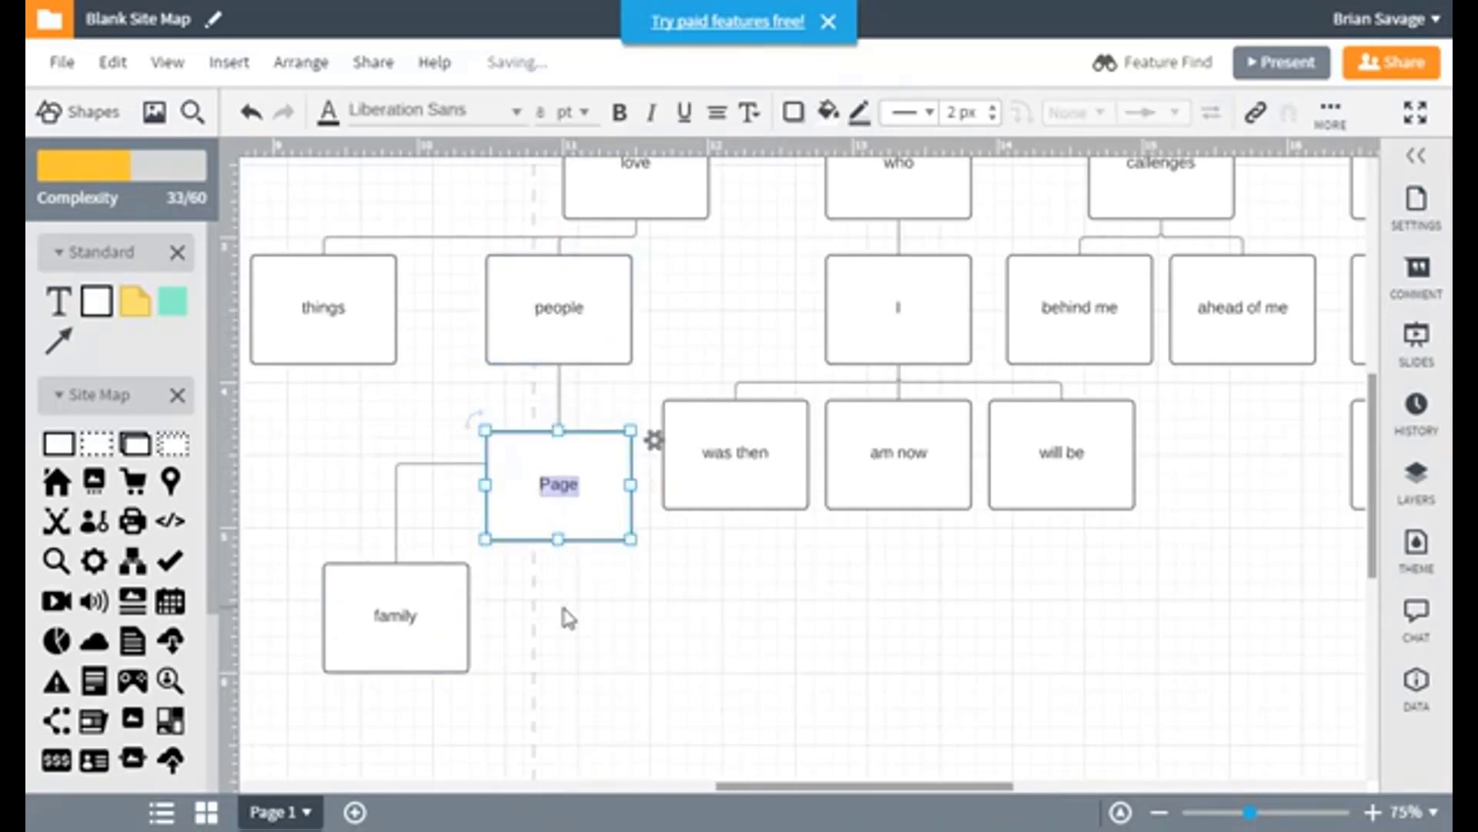
type("friends")
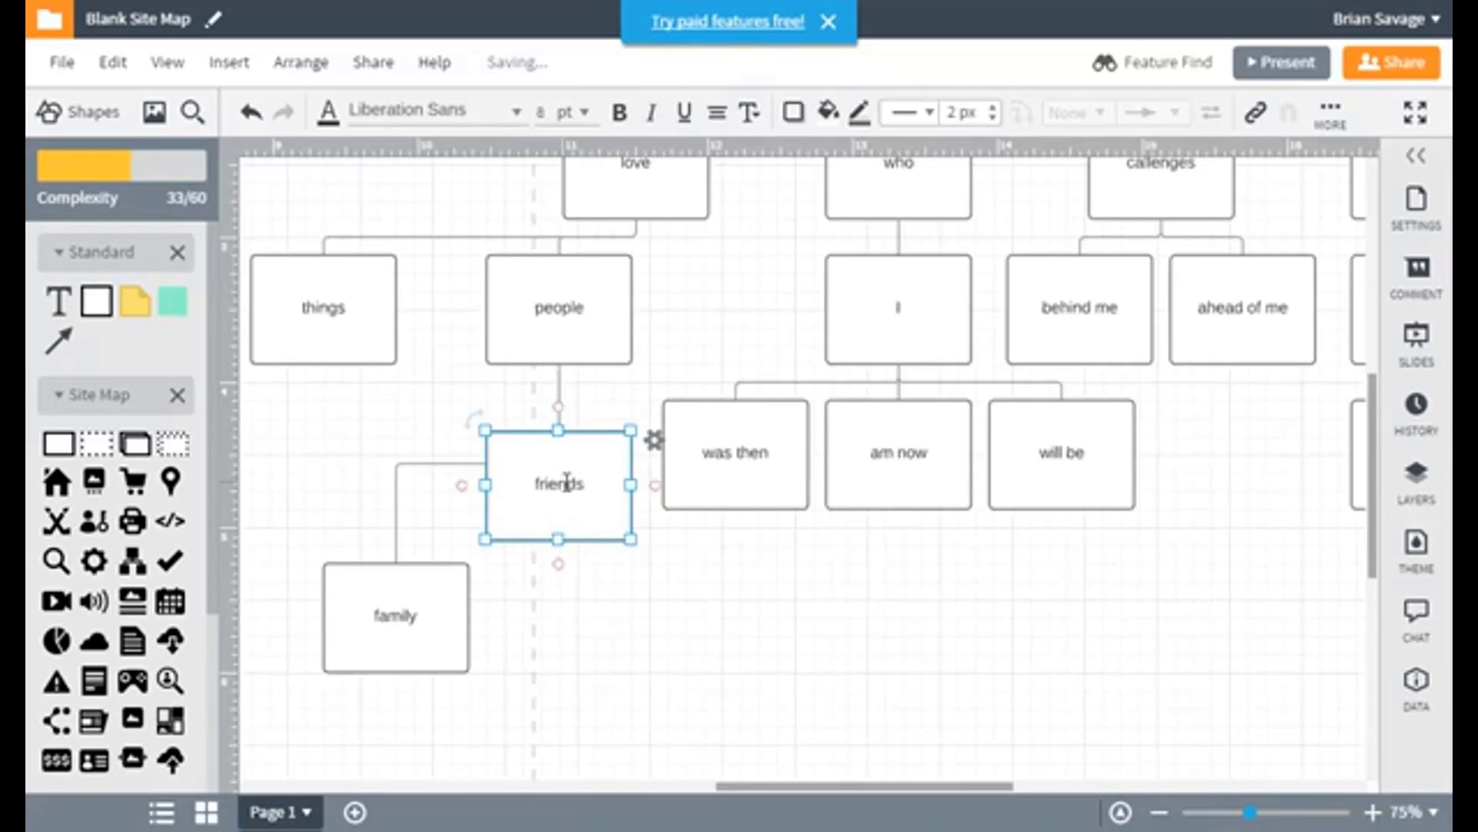
left_click(552, 322)
left_click_drag(552, 470, 695, 676)
Add a third child page under people labelled 'others'
left_click(564, 327)
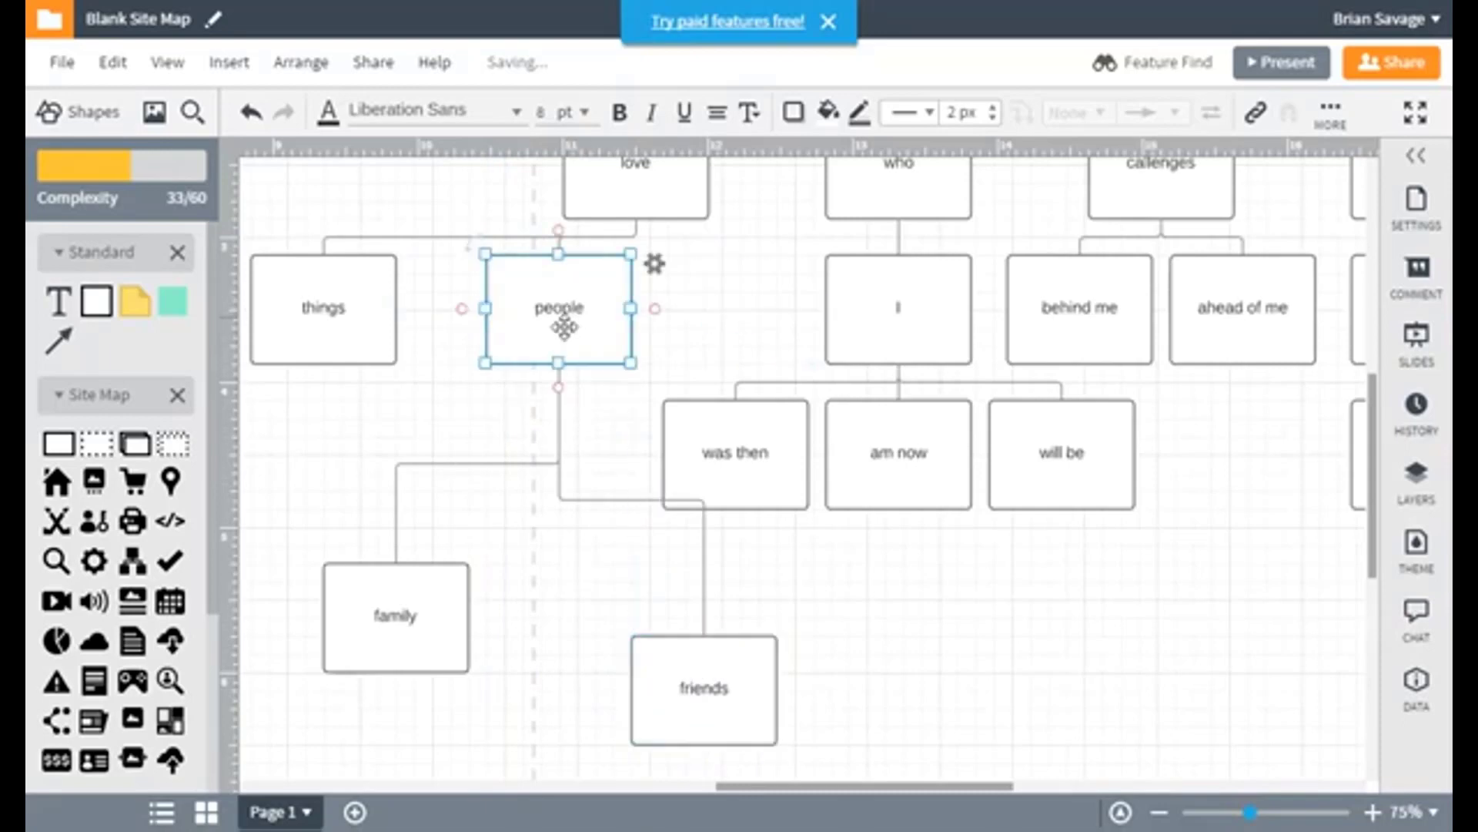
left_click_drag(559, 363, 560, 430)
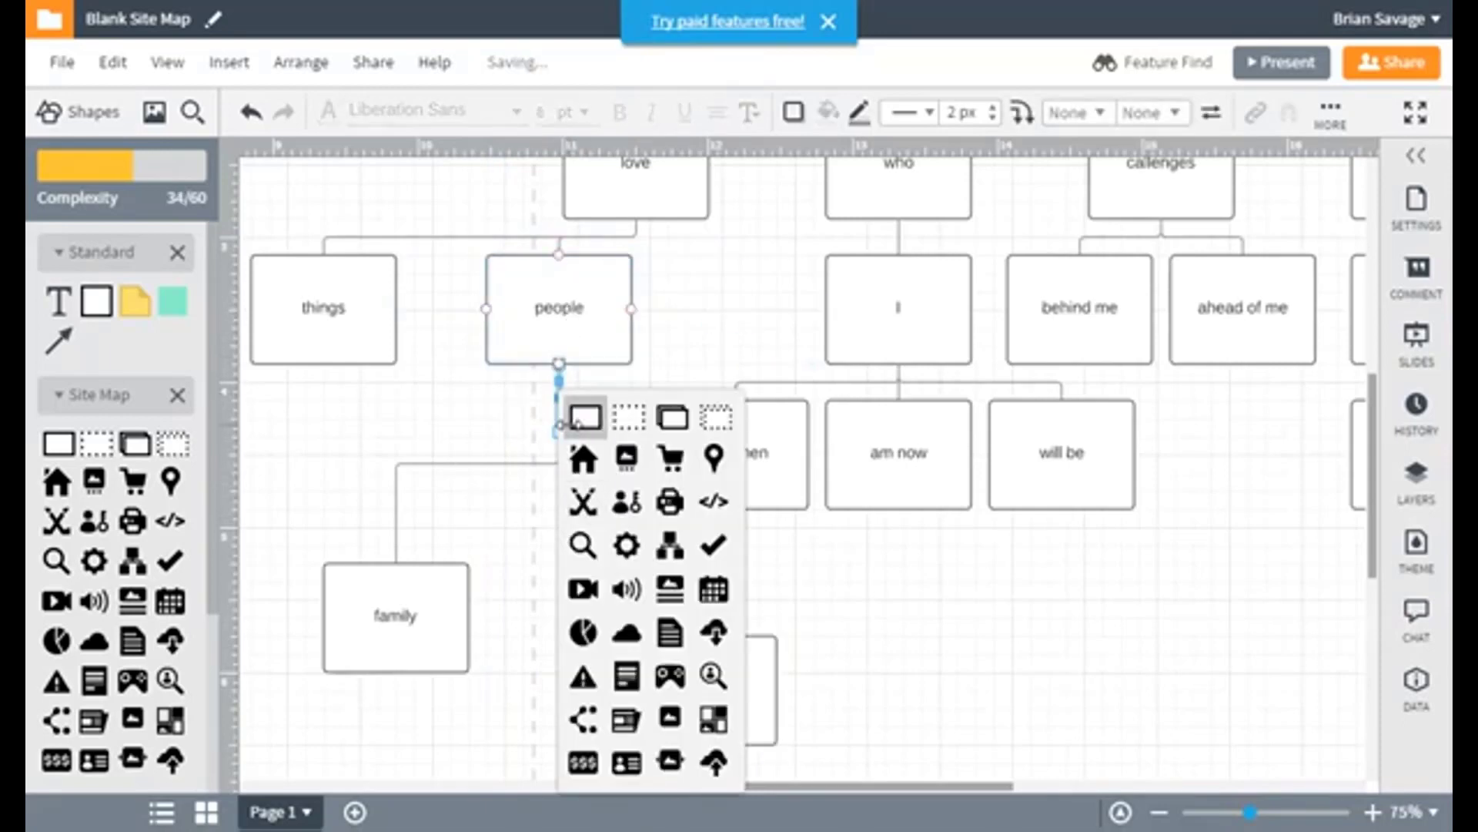
left_click(583, 417)
key("BackSpace")
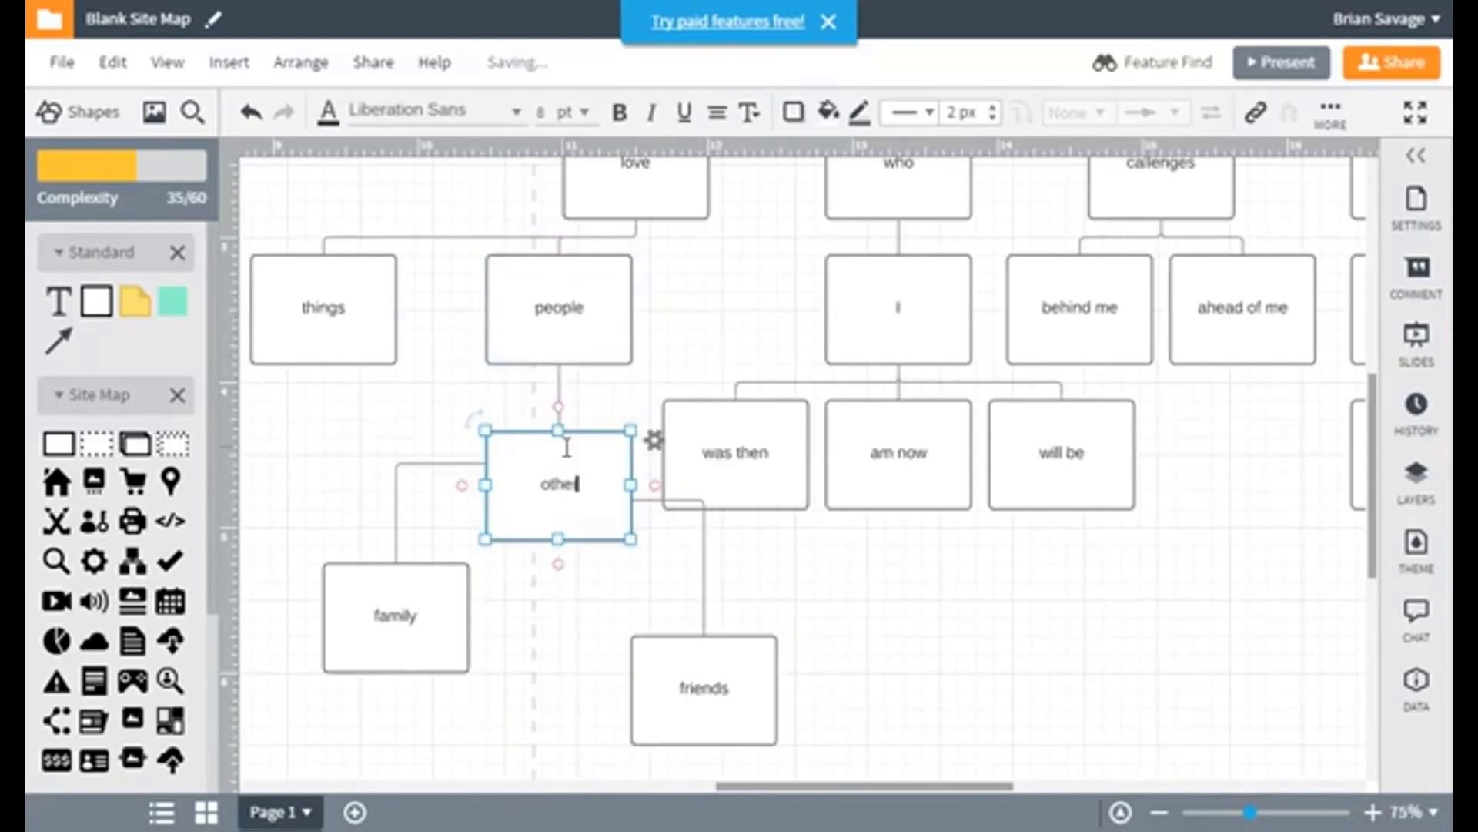
left_click(686, 367)
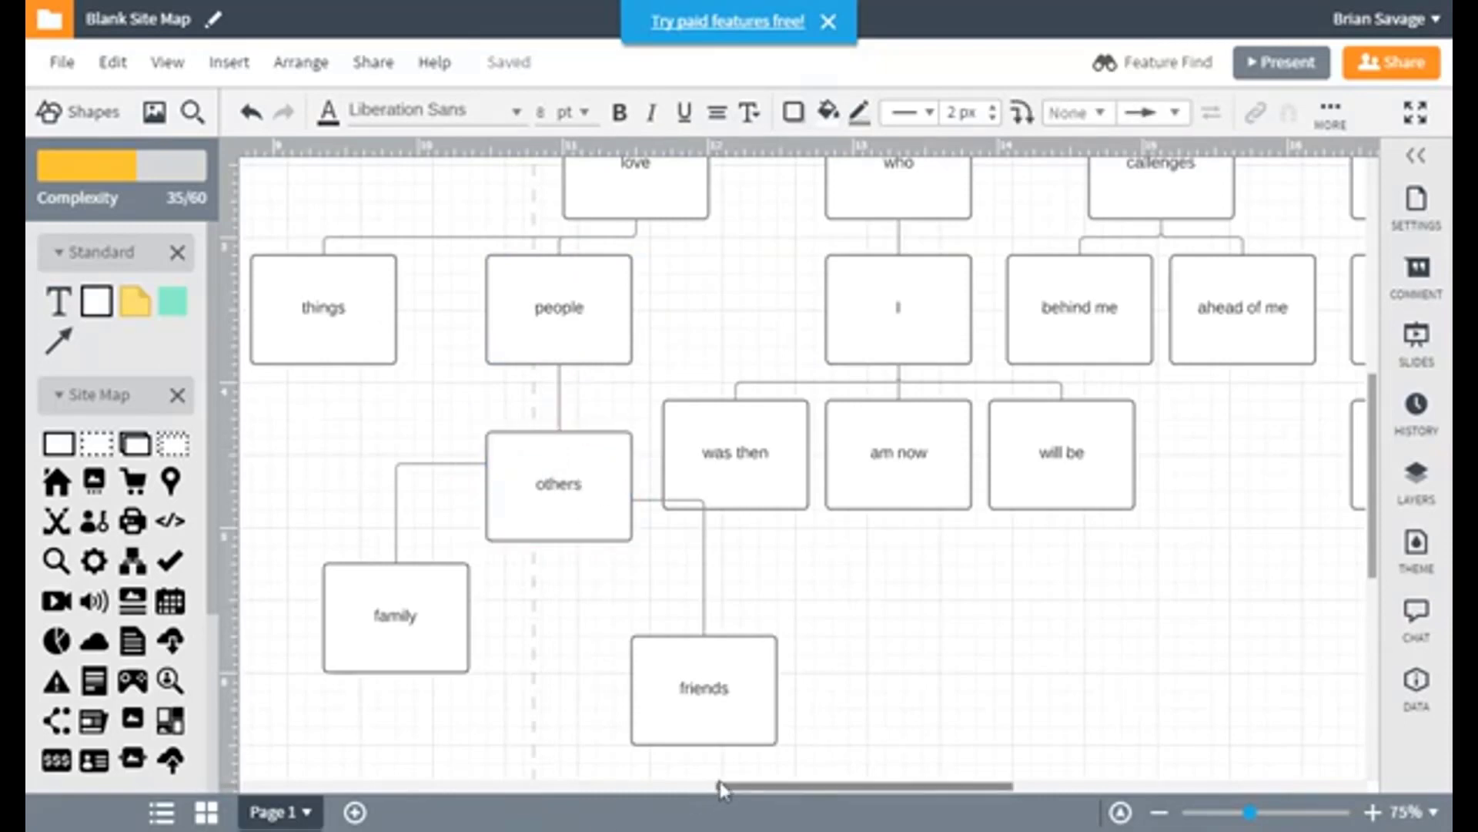
left_click(703, 697)
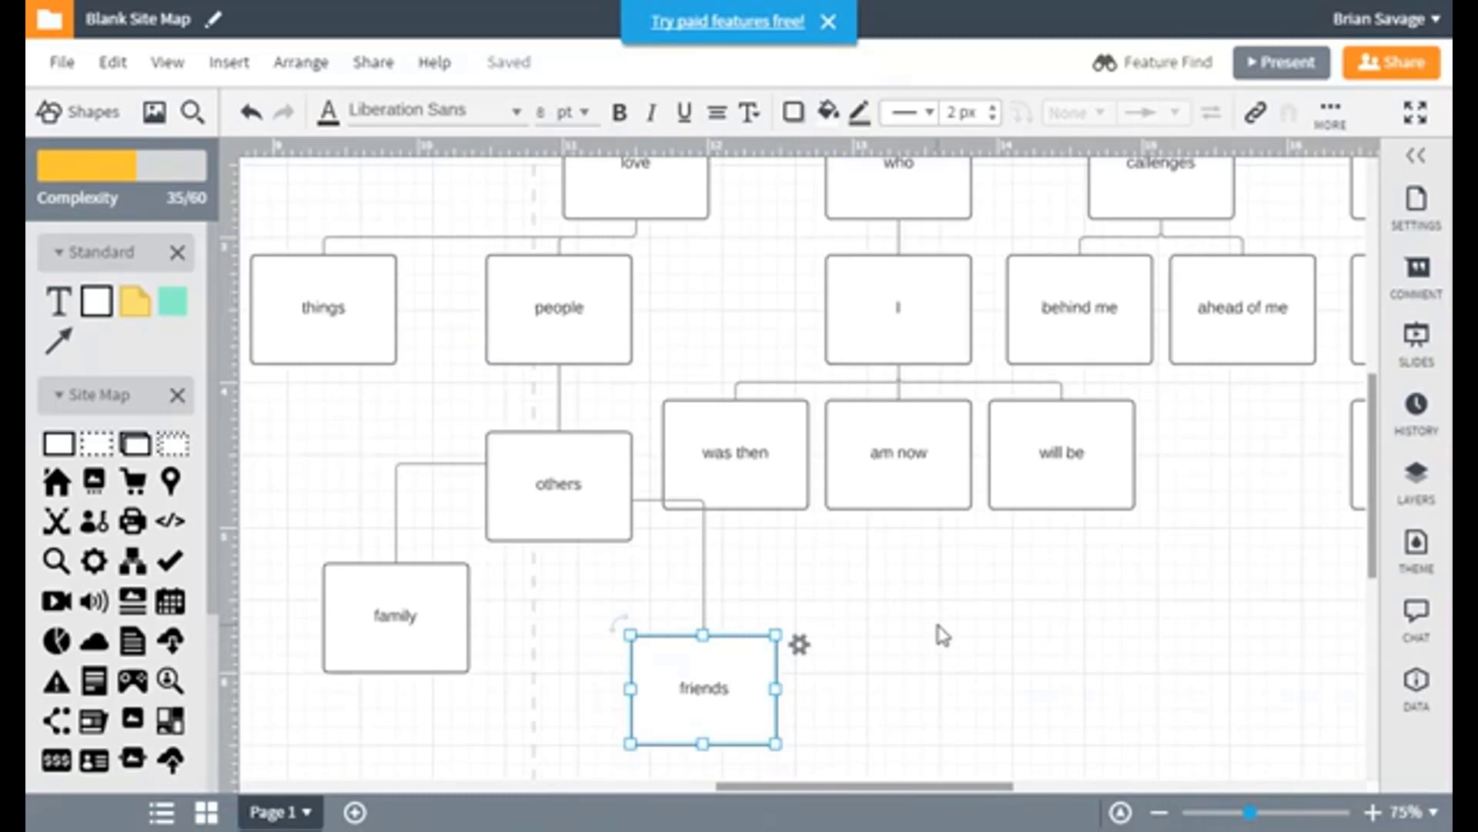
scroll(835, 647, "down", 2)
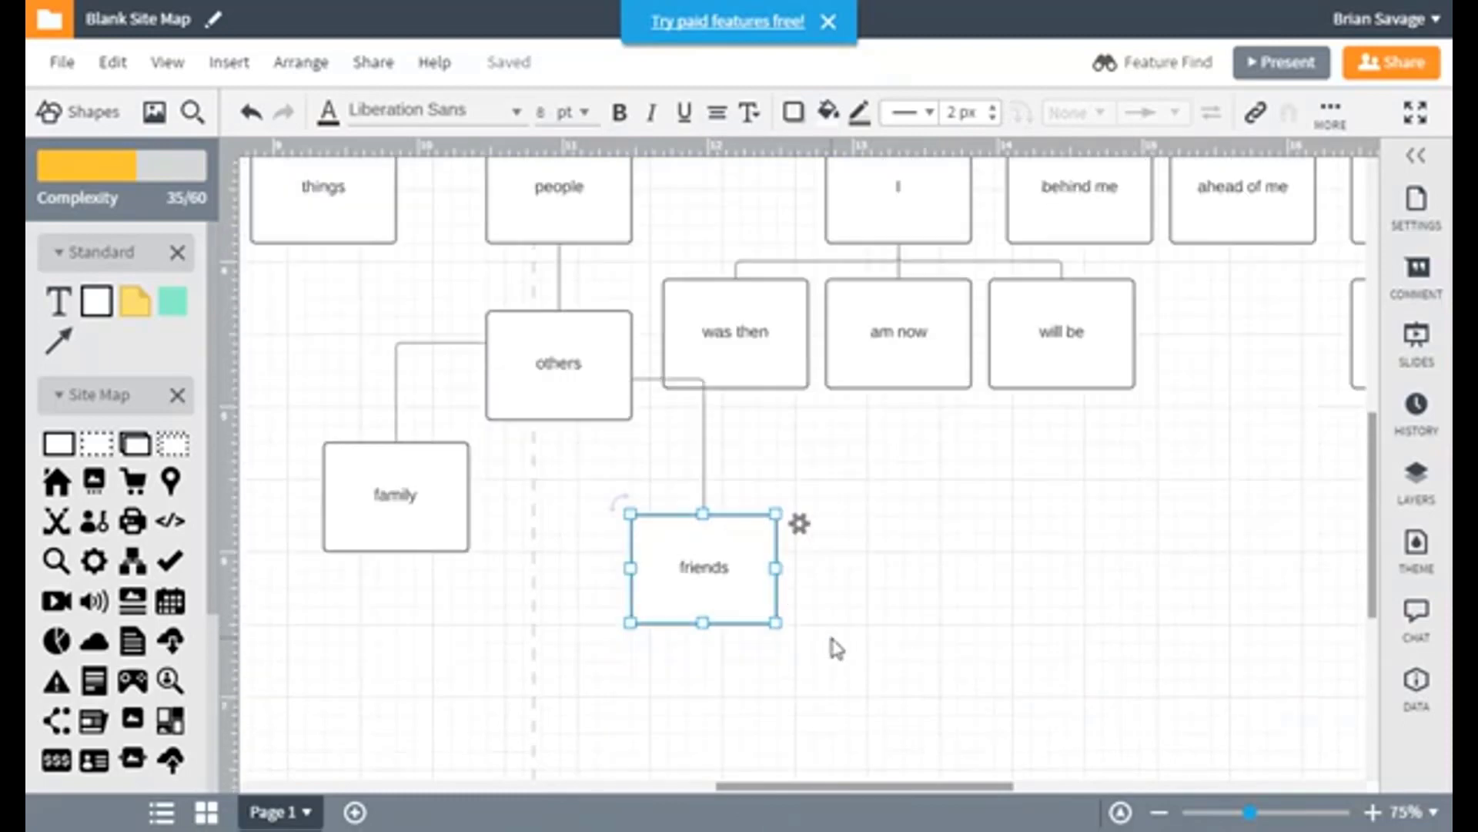
left_click(801, 525)
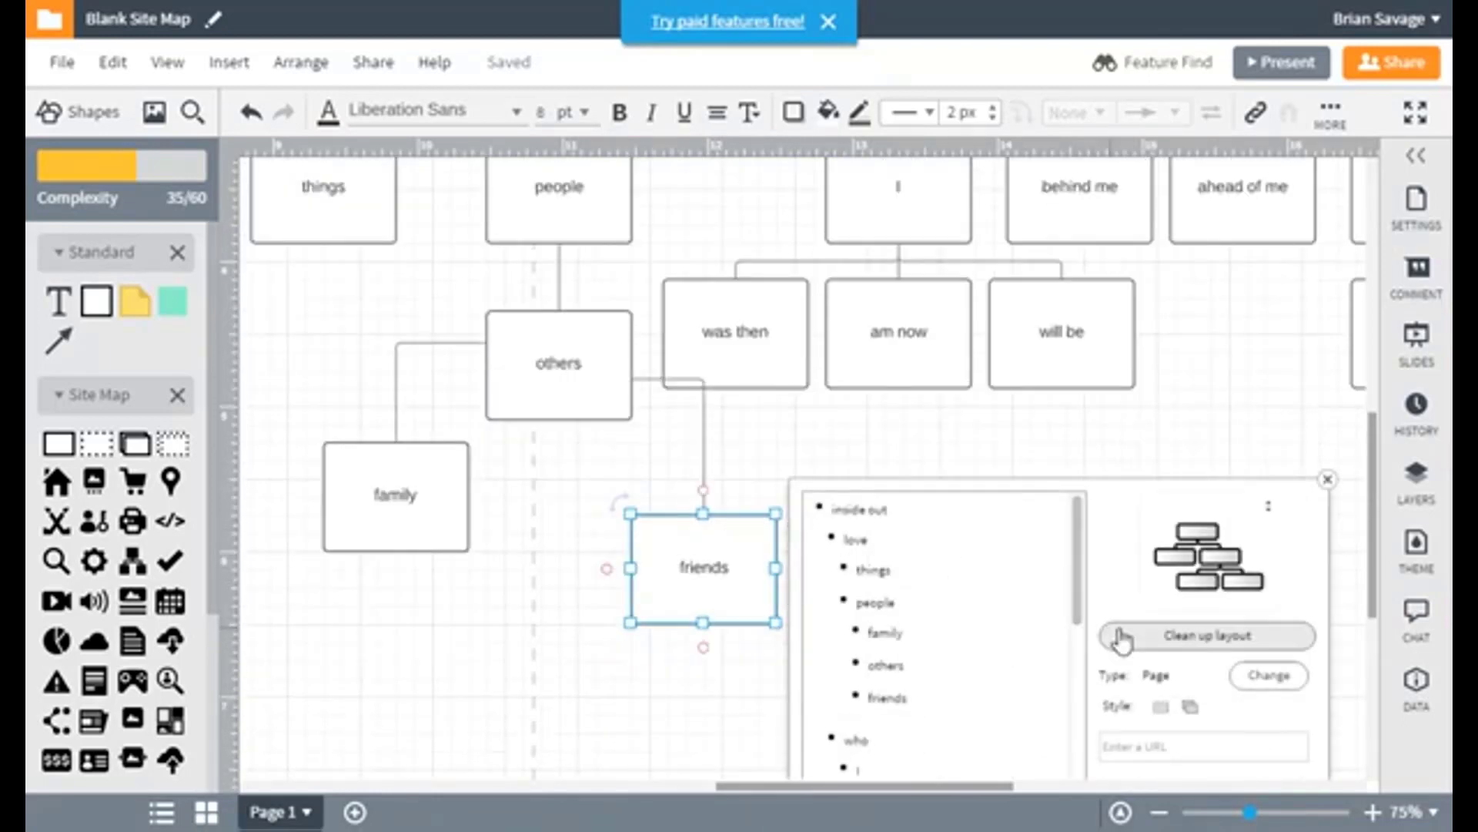
Apply Clean up layout to the site map
left_click(1144, 640)
left_click(639, 507)
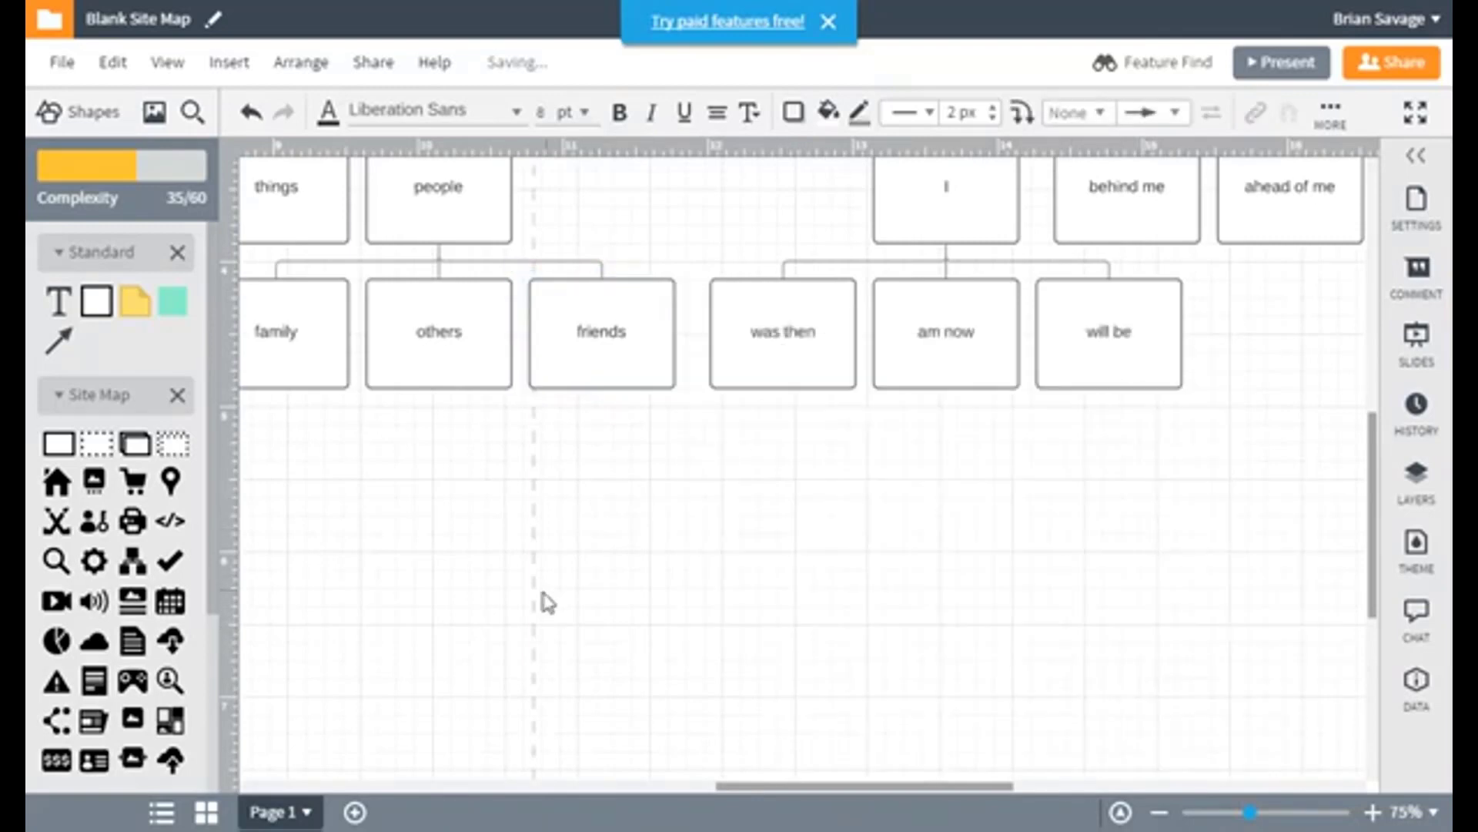
scroll(800, 793, "left", 3)
scroll(755, 693, "up", 3)
Switch the site map to the vertical layout so child pages stack in columns
left_click(481, 462)
left_click(831, 357)
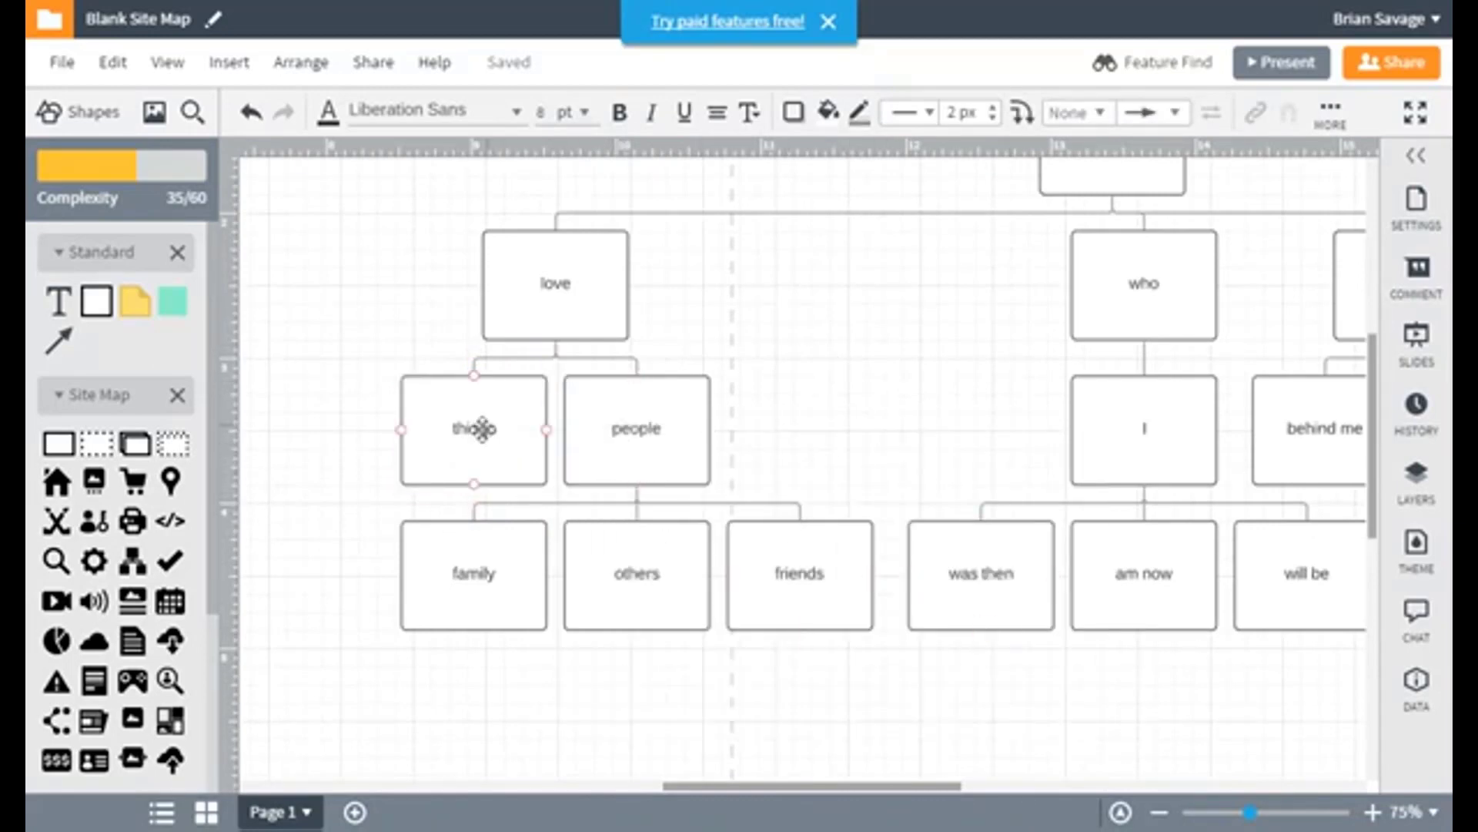
left_click(482, 427)
left_click(987, 514)
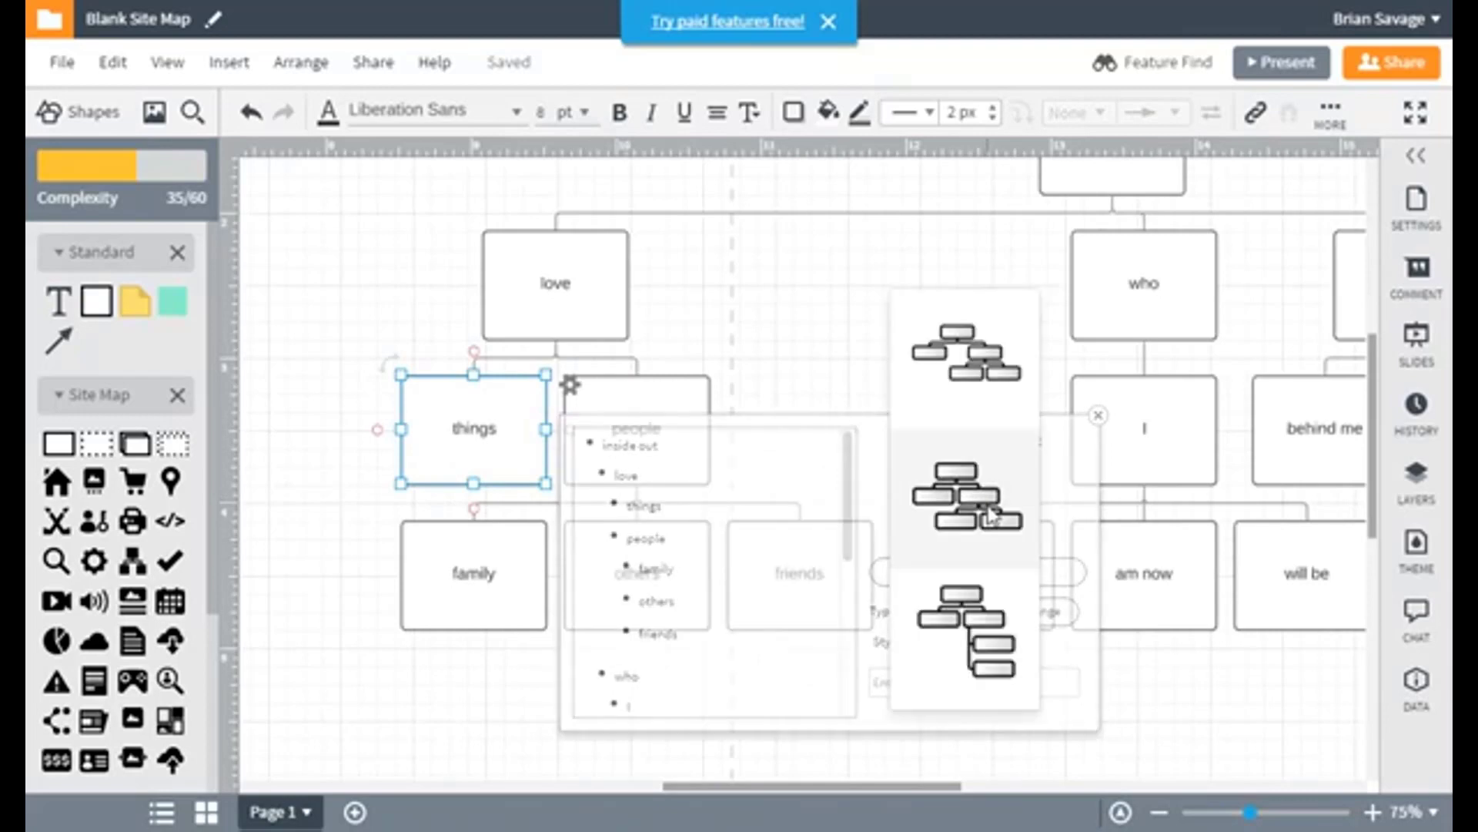
left_click(988, 612)
left_click(452, 495)
Add a 'music' child page under things, positioned to the left
scroll(723, 478, "down", 2)
scroll(723, 478, "up", 1)
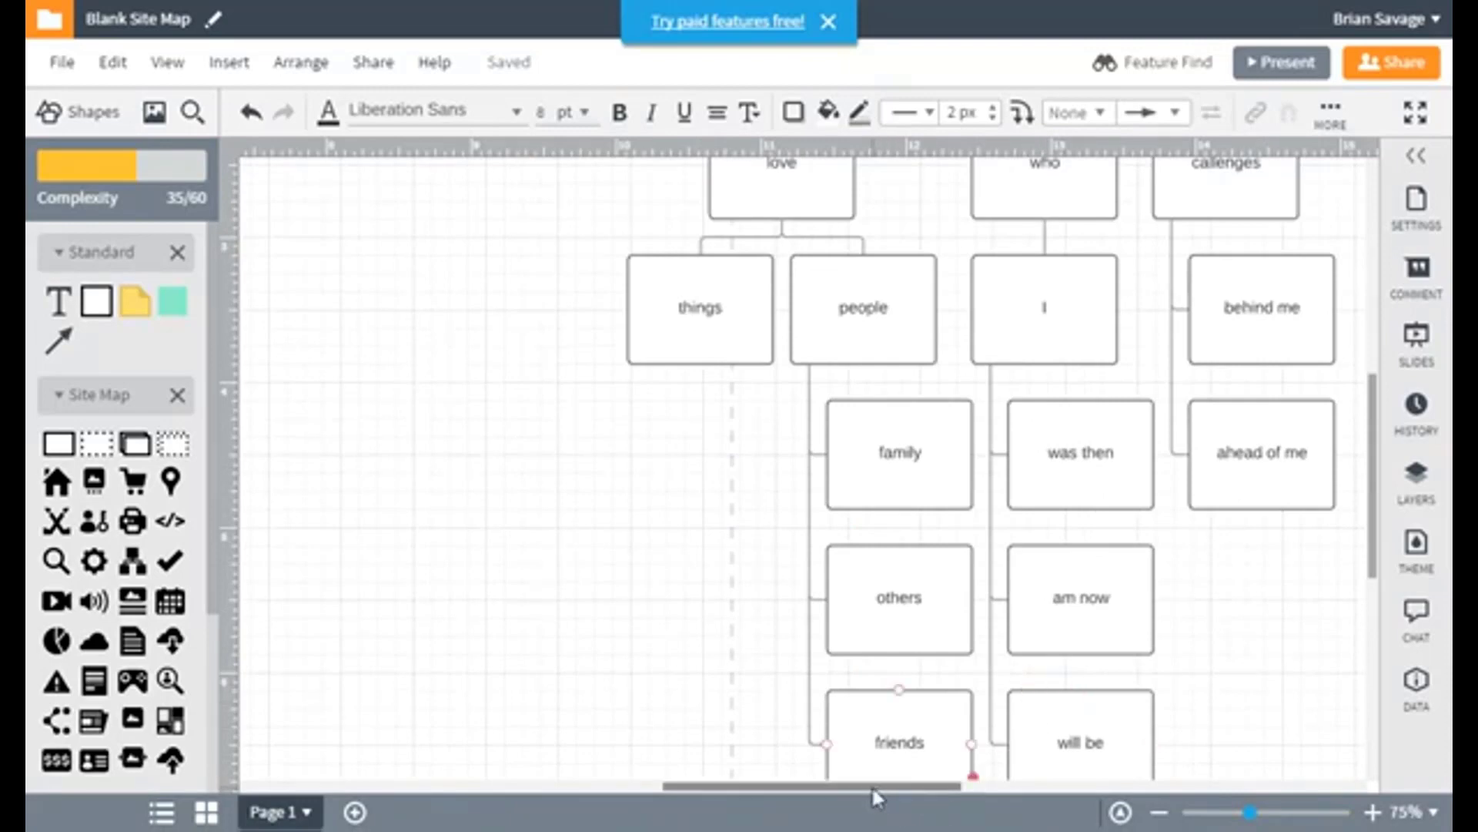
left_click_drag(874, 785, 1014, 792)
scroll(951, 677, "up", 2)
scroll(950, 693, "down", 2)
left_click_drag(918, 787, 773, 787)
left_click(752, 334)
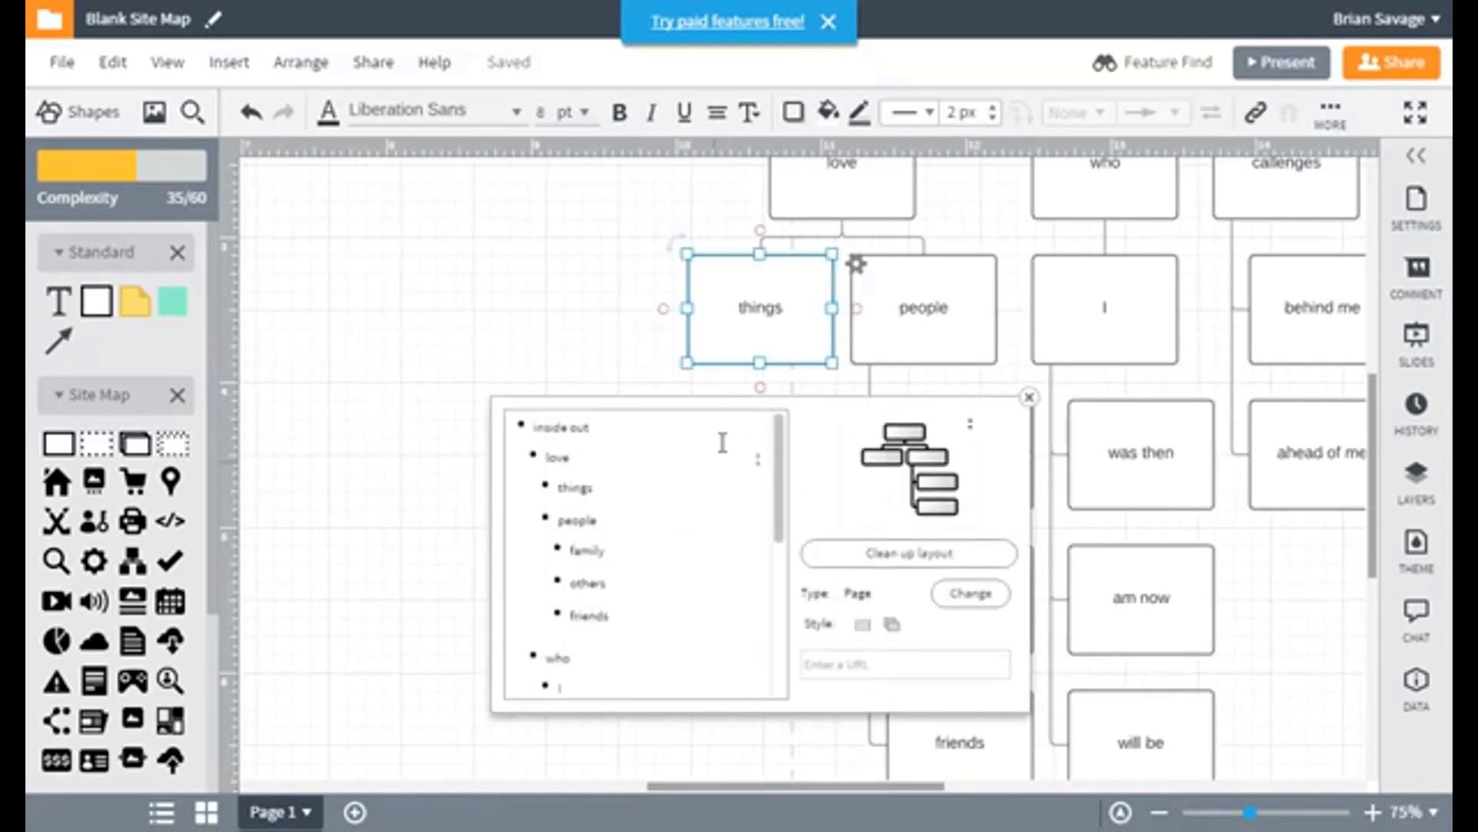
left_click_drag(759, 385, 760, 434)
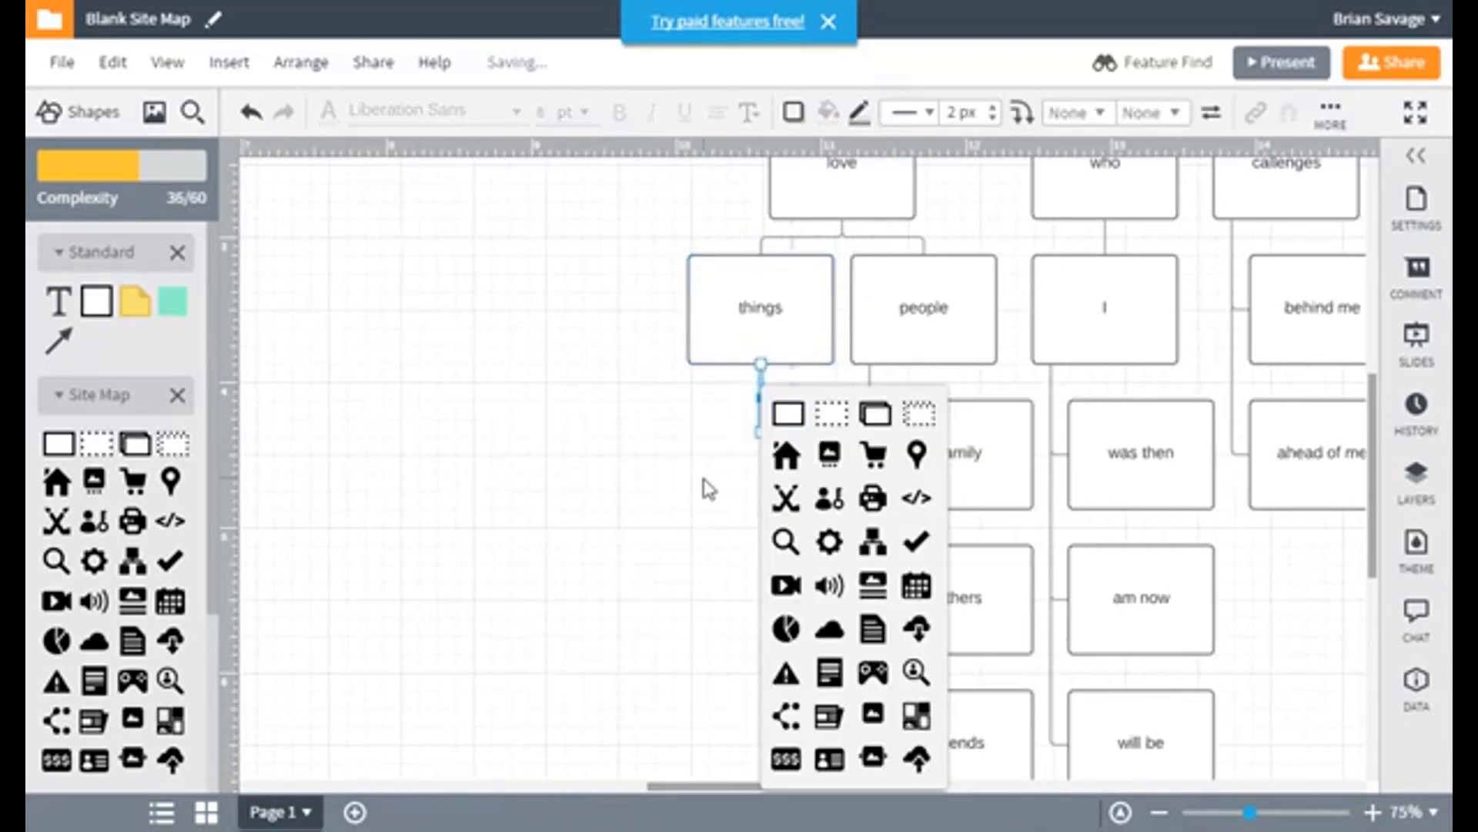
left_click(788, 416)
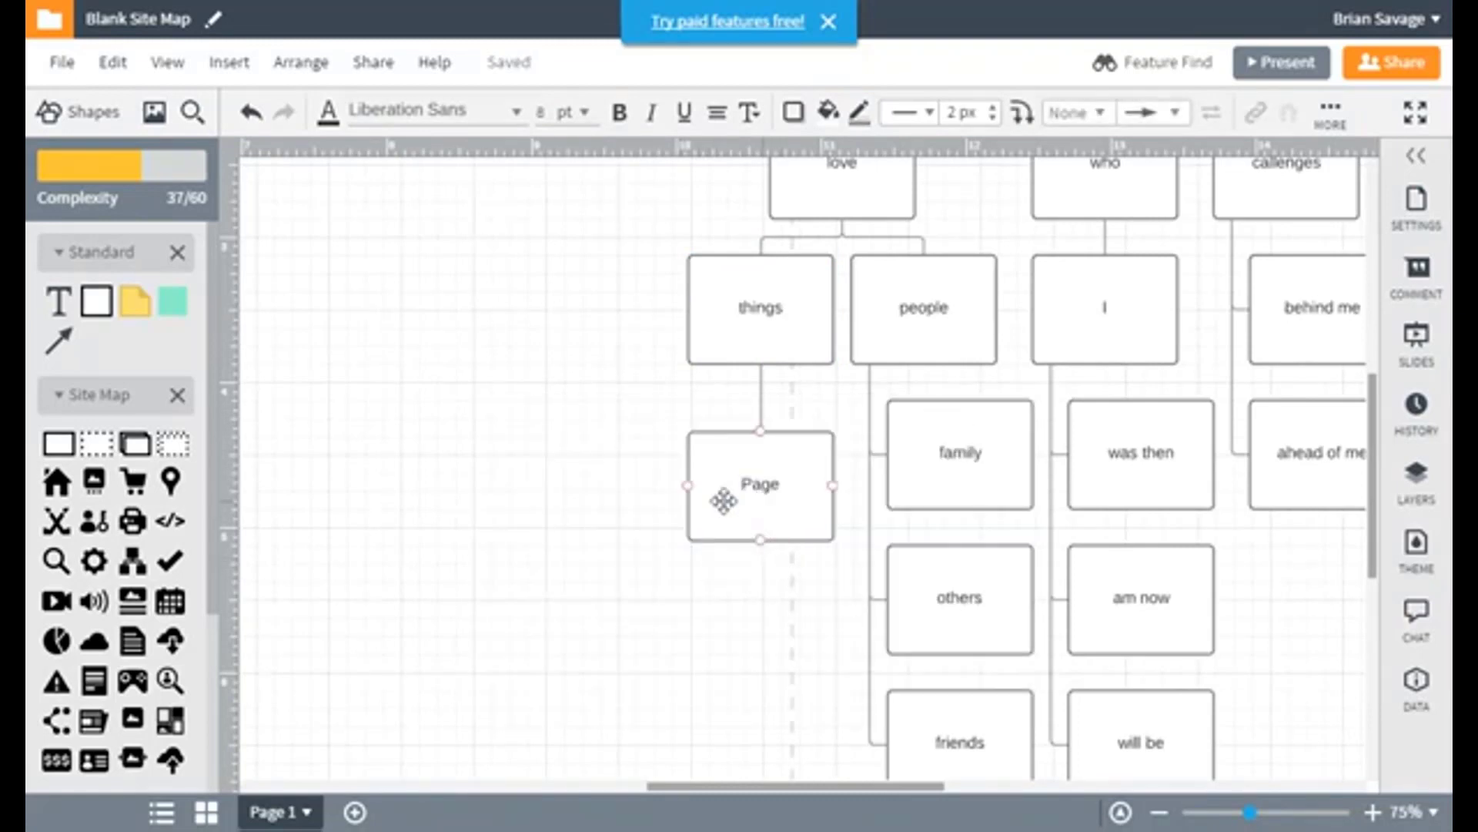
left_click_drag(723, 501, 516, 505)
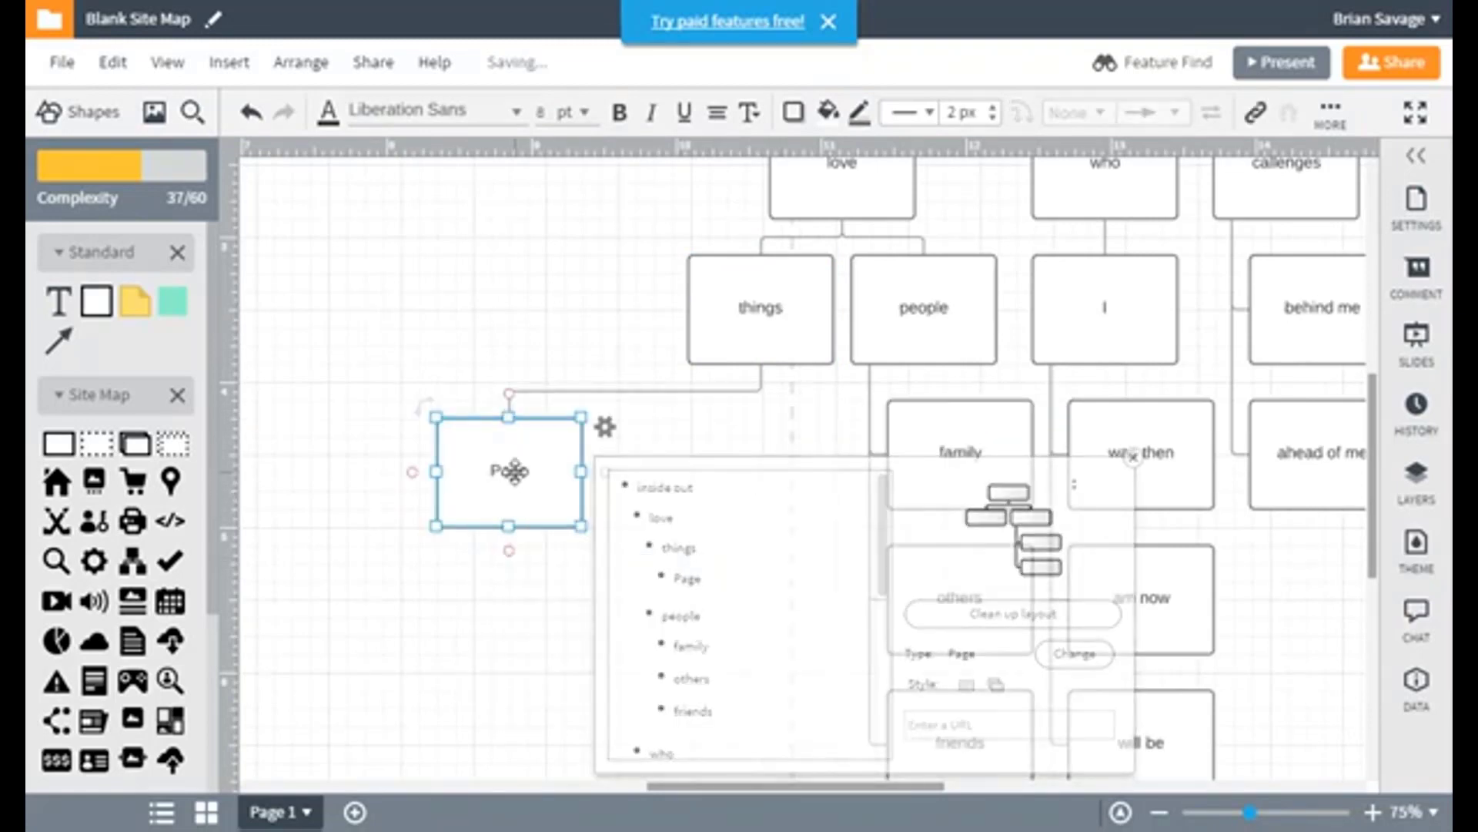
double_click(514, 470)
type("music")
left_click(627, 324)
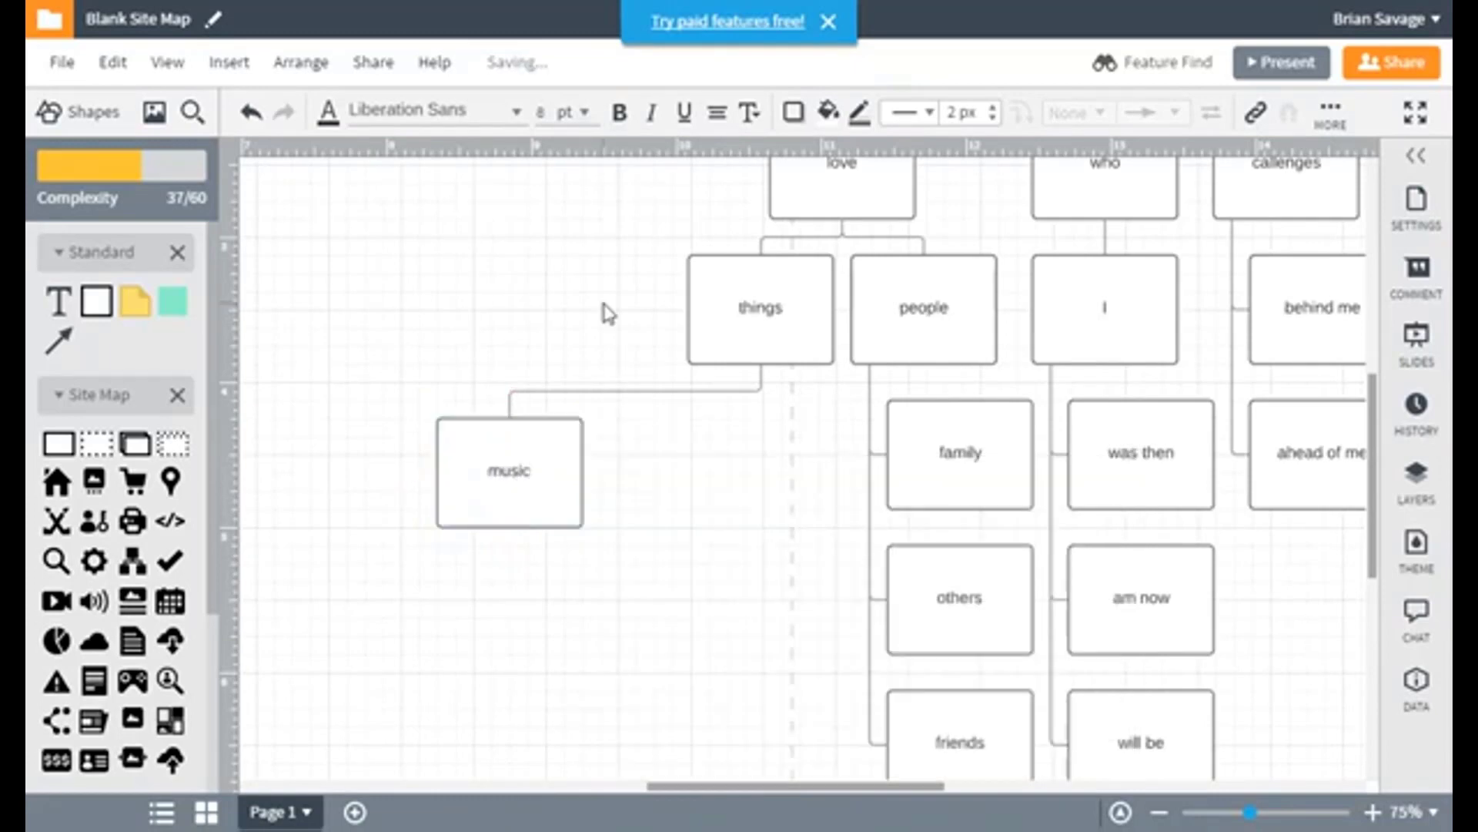
Add a 'movies' child page under things, placed below music
left_click(778, 308)
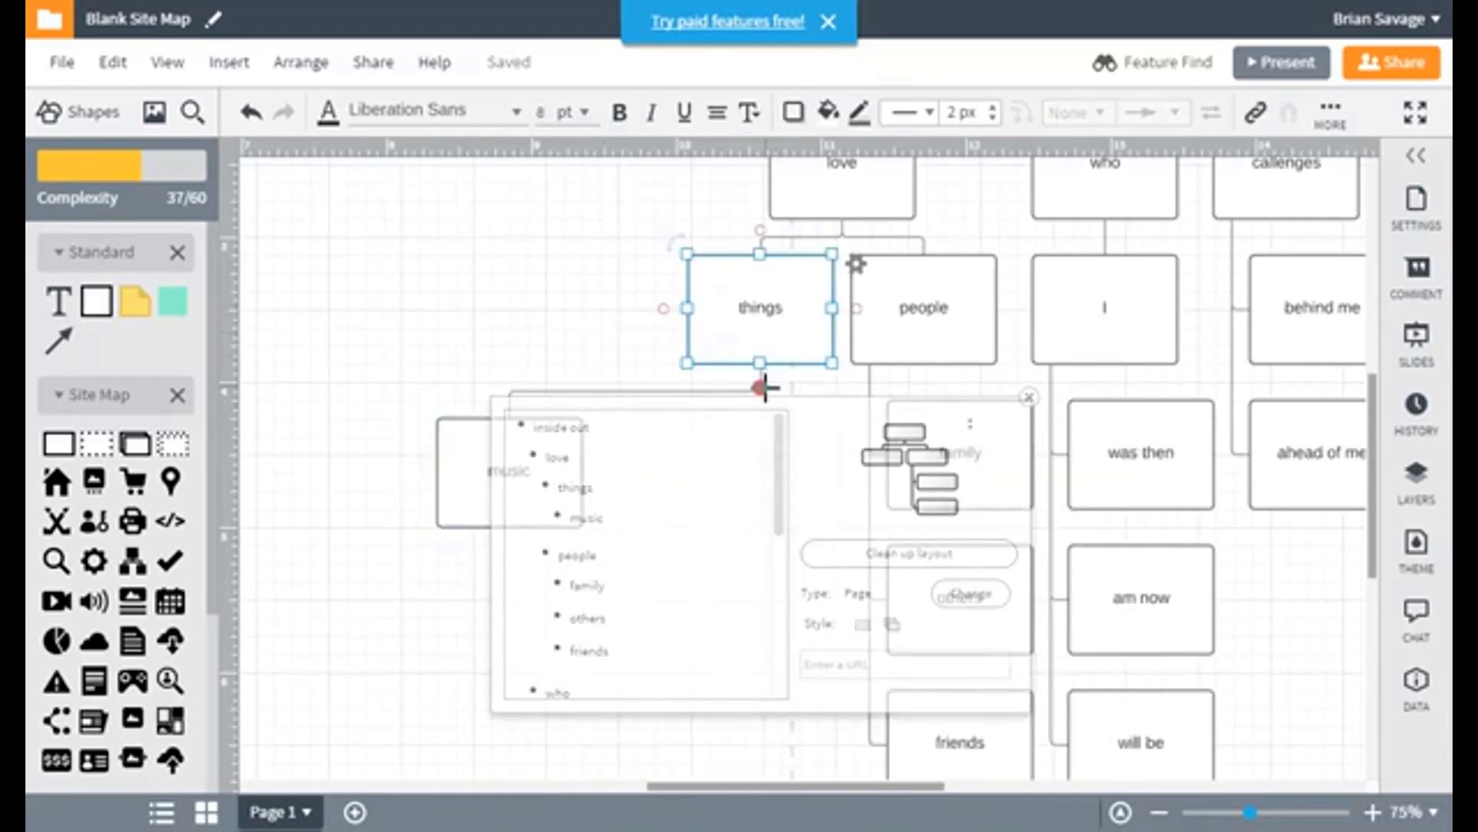
left_click_drag(760, 387, 760, 432)
key("Return")
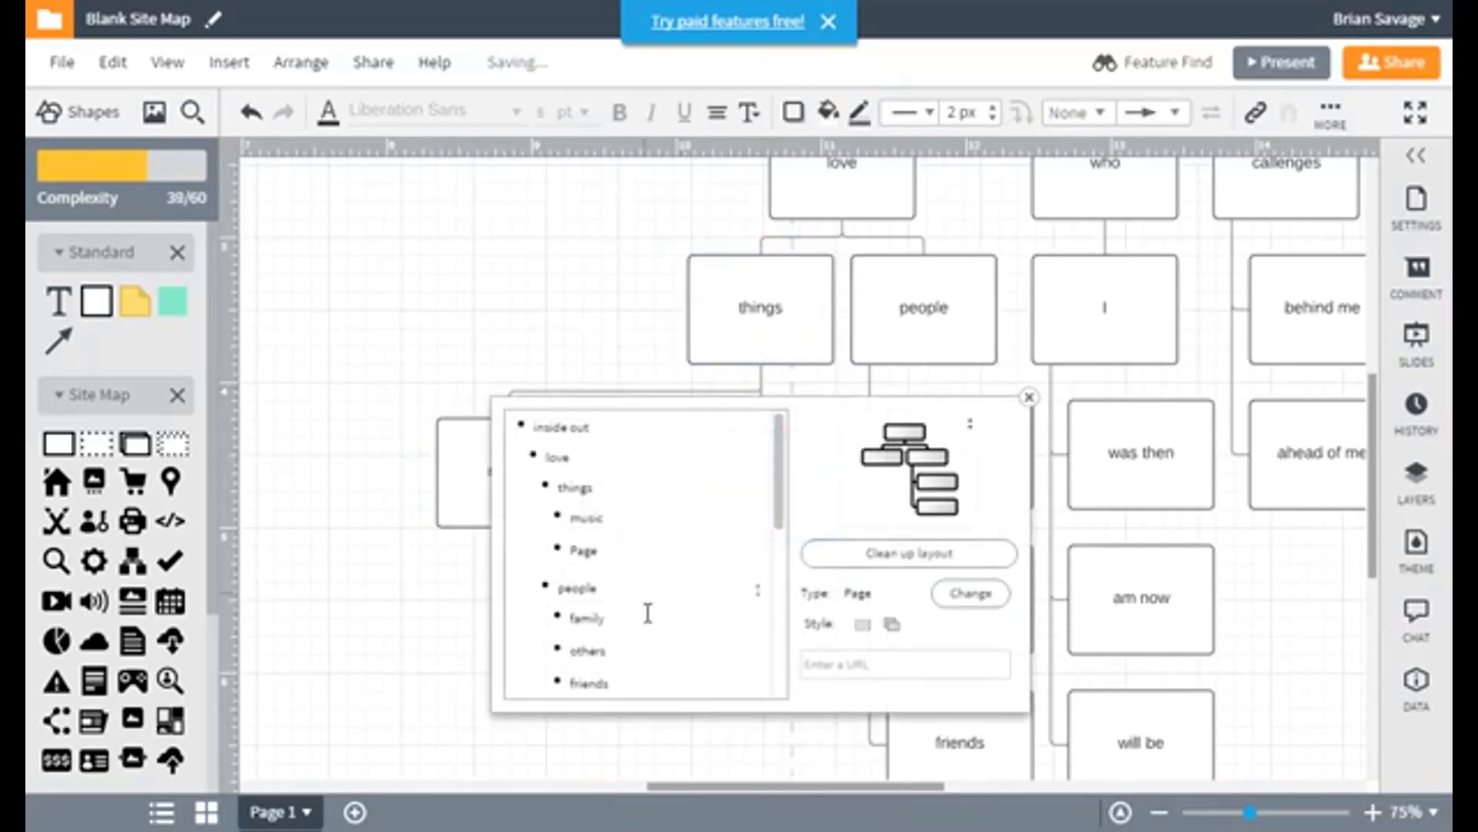
left_click(472, 339)
left_click_drag(726, 485, 493, 676)
double_click(509, 671)
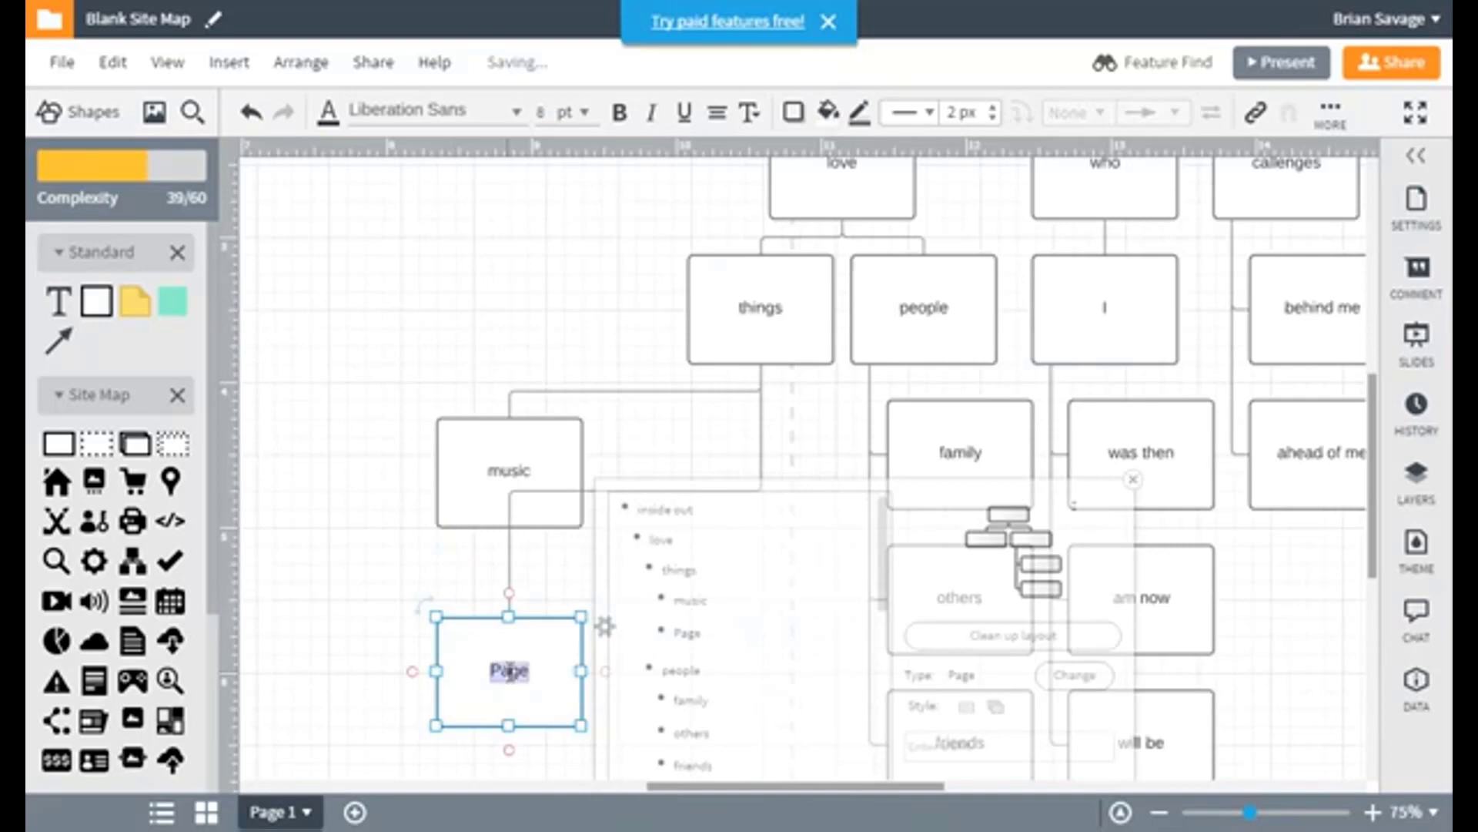
type("movies")
left_click(356, 552)
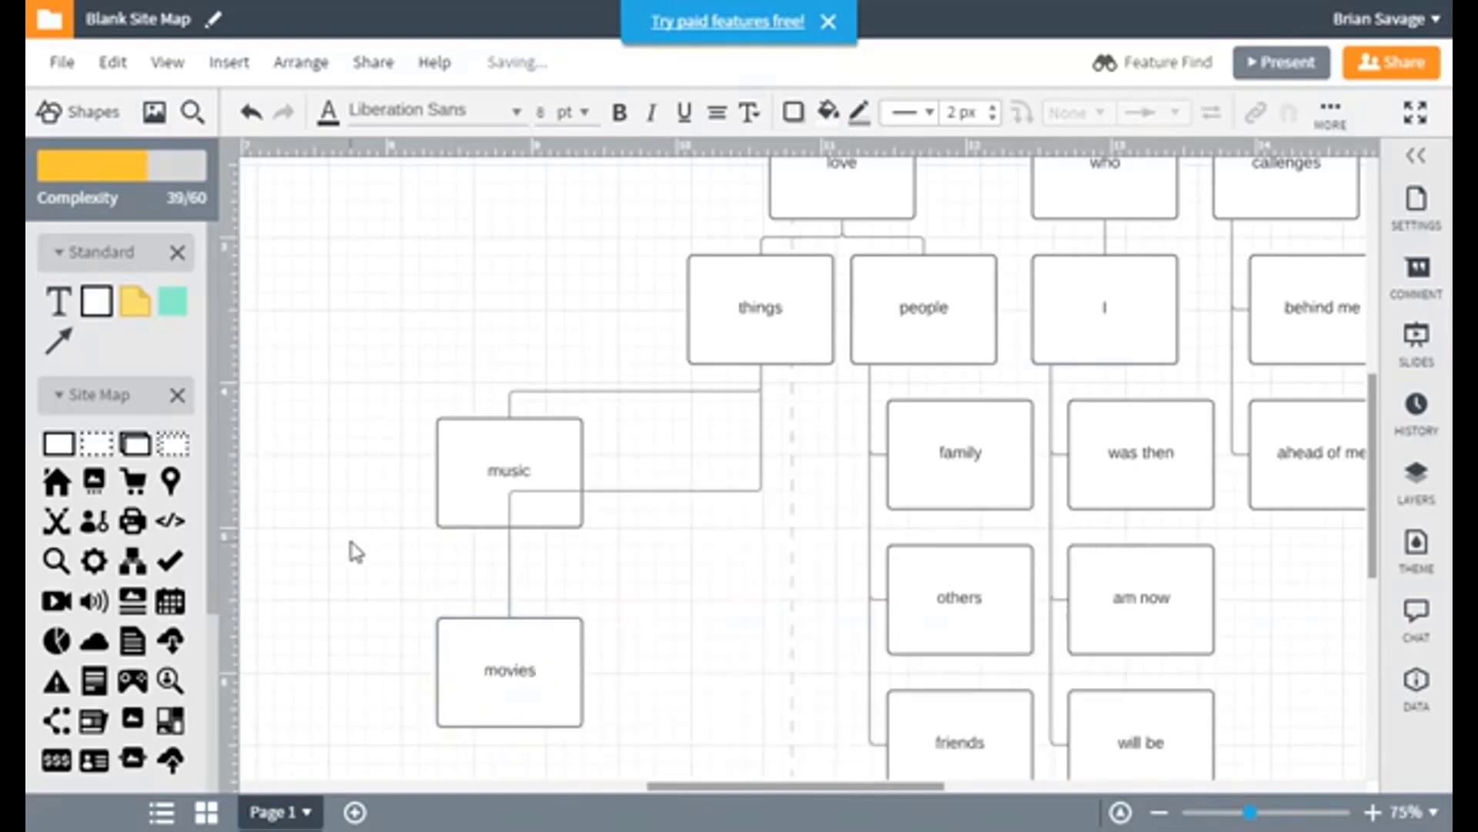
Add a 'books' child page under things, placed beside movies
left_click_drag(760, 363, 760, 427)
left_click(808, 428)
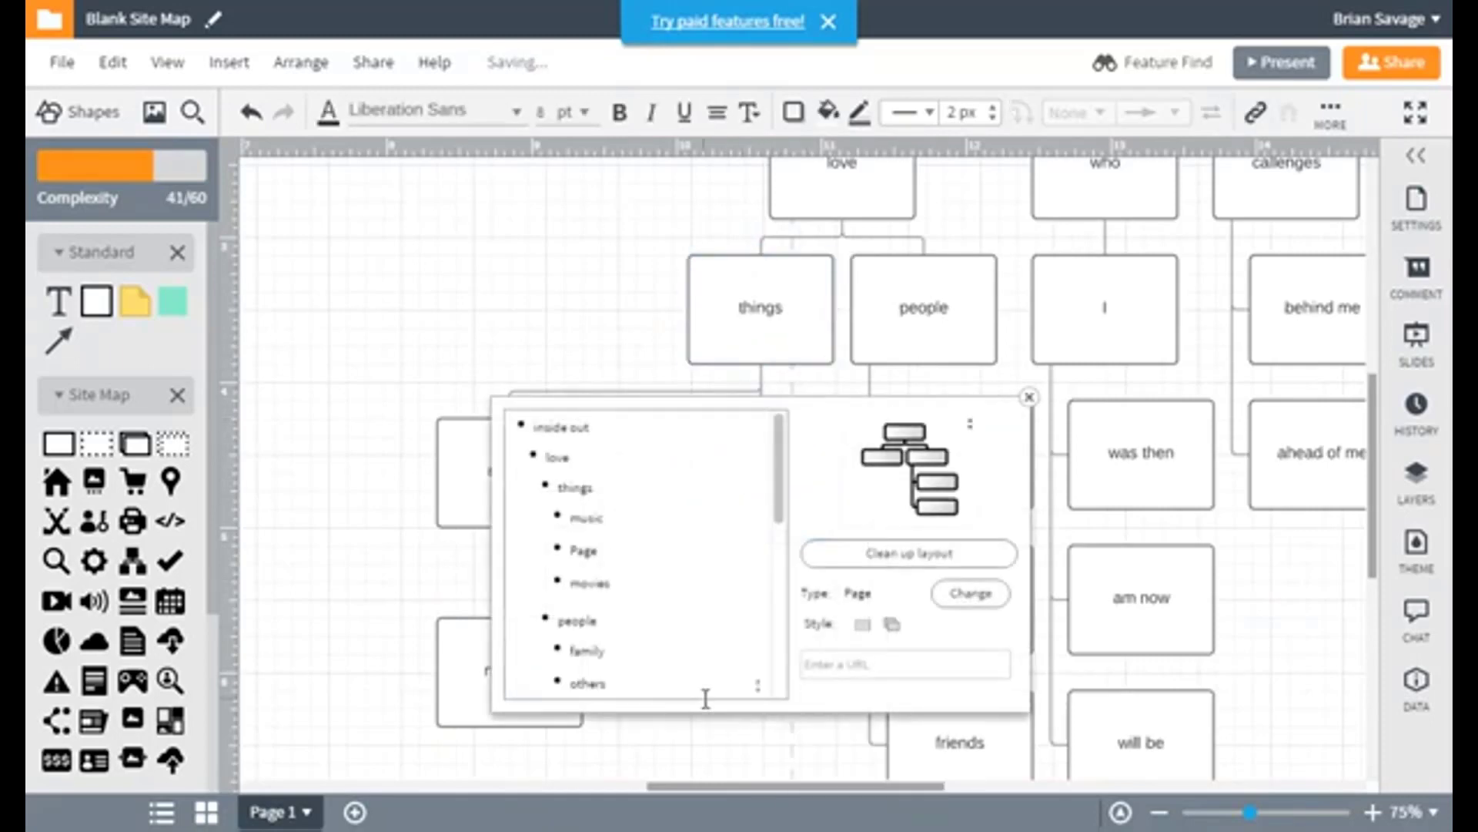
left_click(575, 303)
left_click_drag(756, 489, 728, 670)
double_click(736, 667)
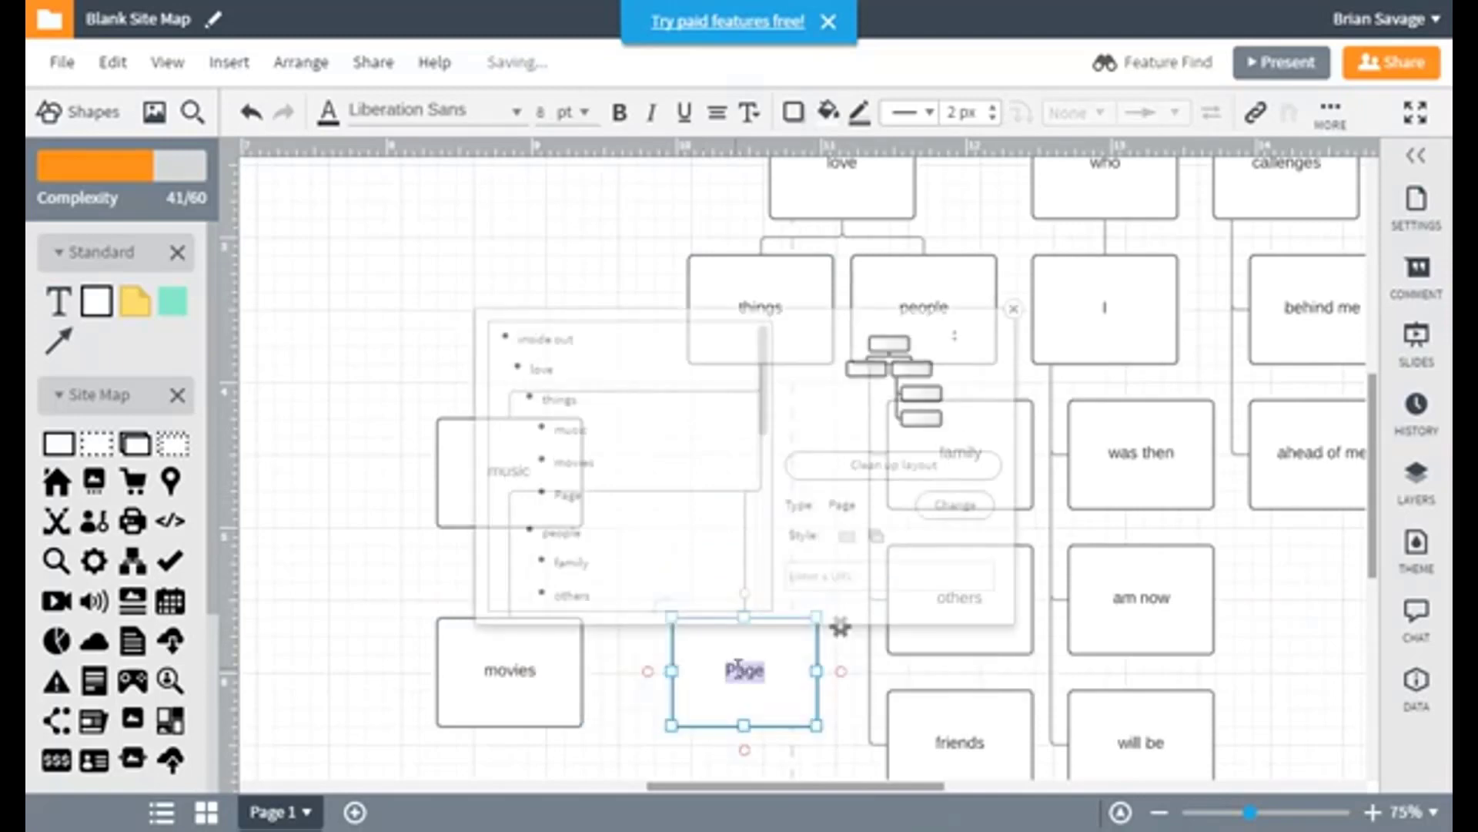
type("books")
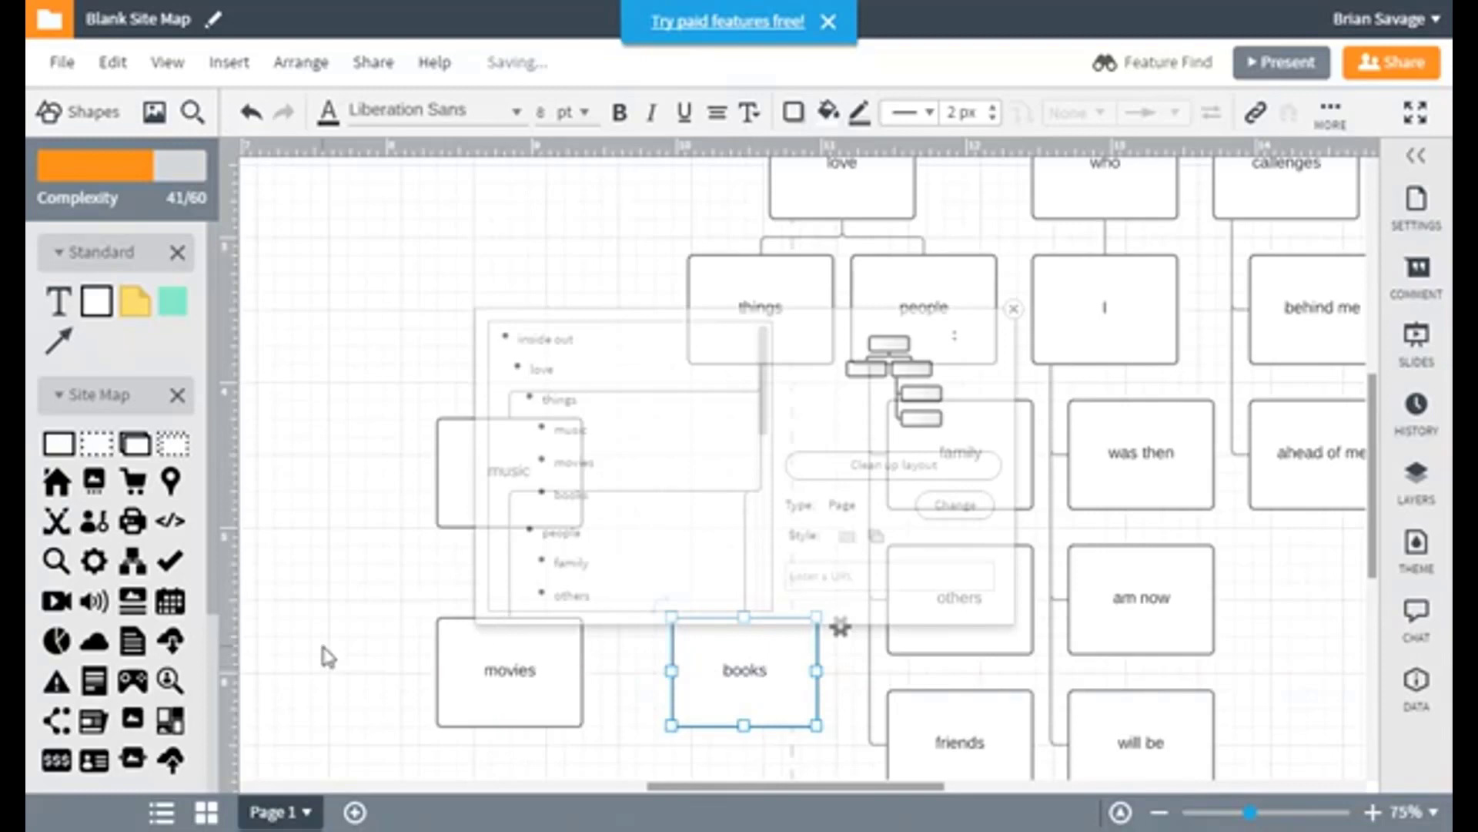
Add a 'websites' Page child under things and position it below books
left_click(386, 647)
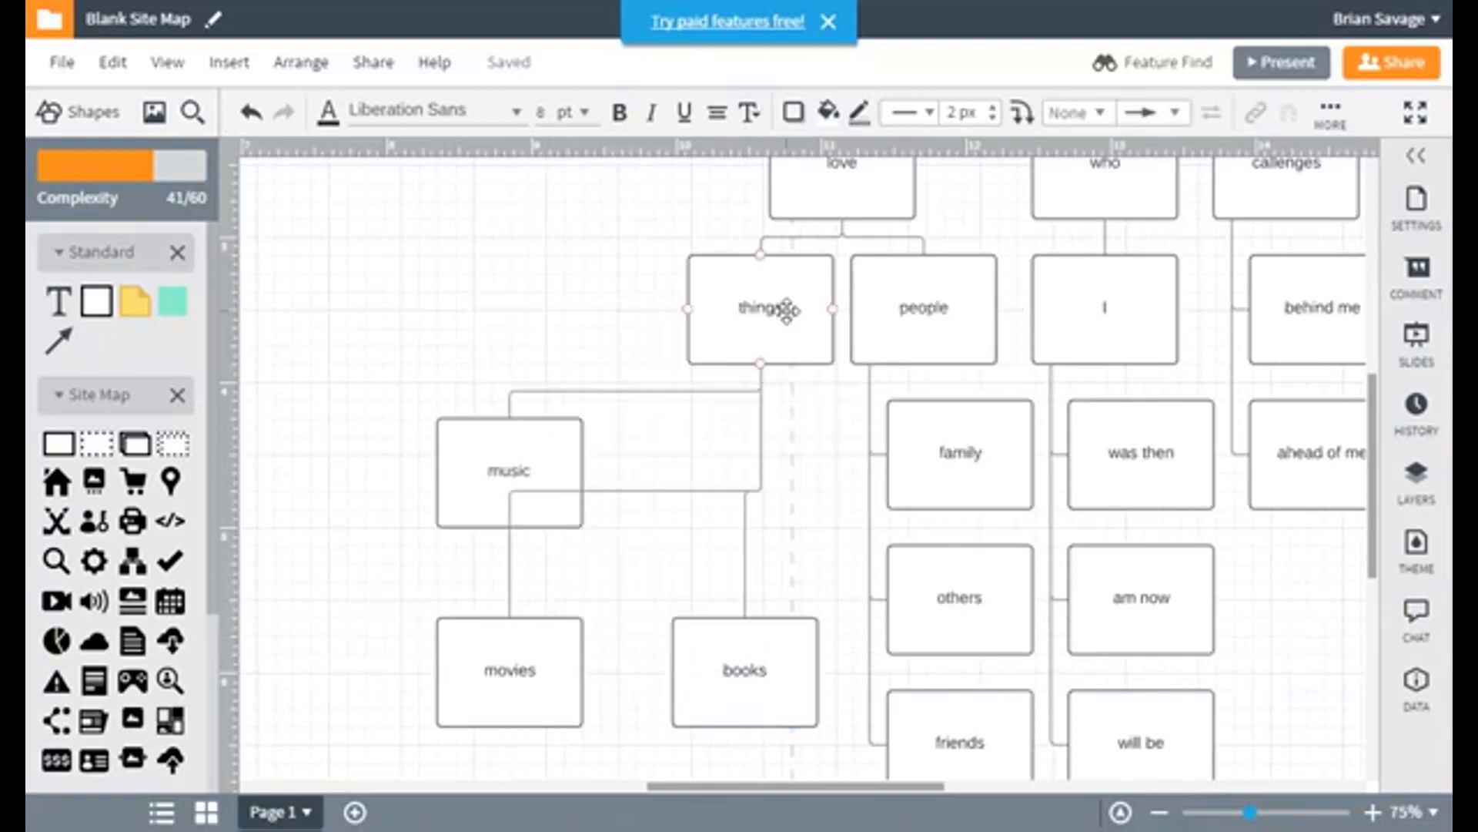
left_click(786, 310)
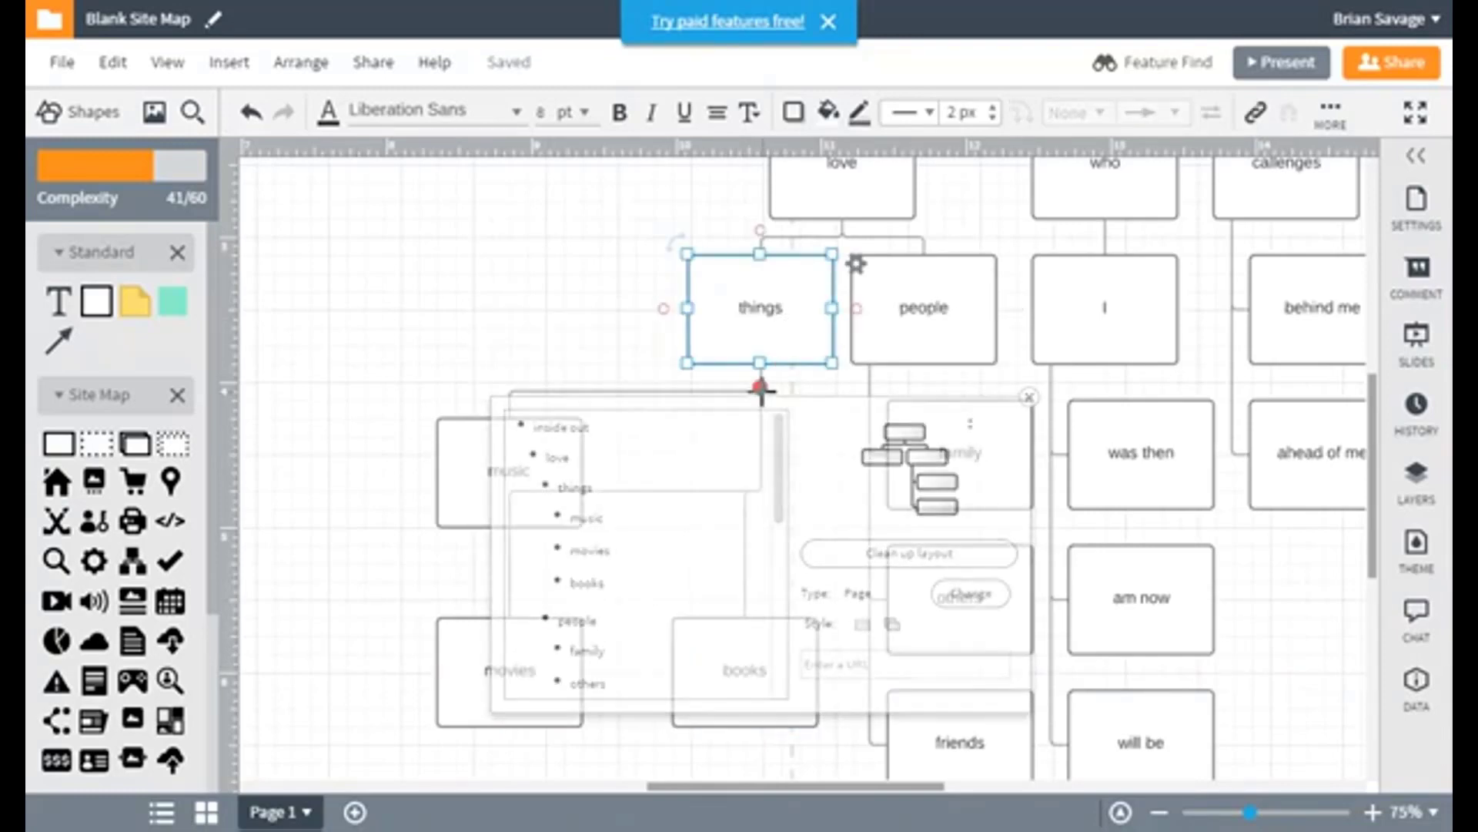
left_click_drag(760, 385, 763, 400)
left_click(788, 419)
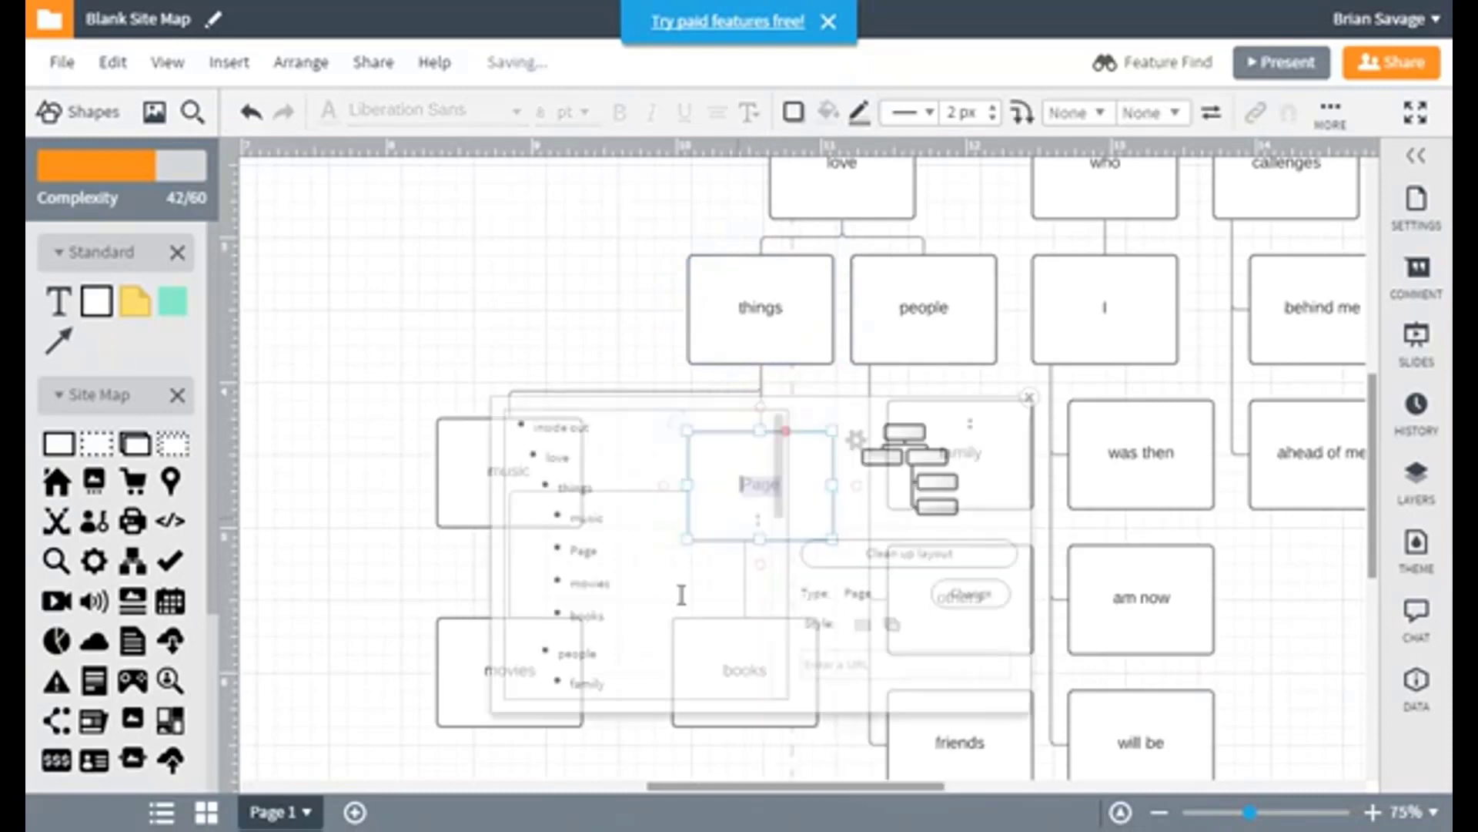
left_click(555, 326)
left_click(751, 499)
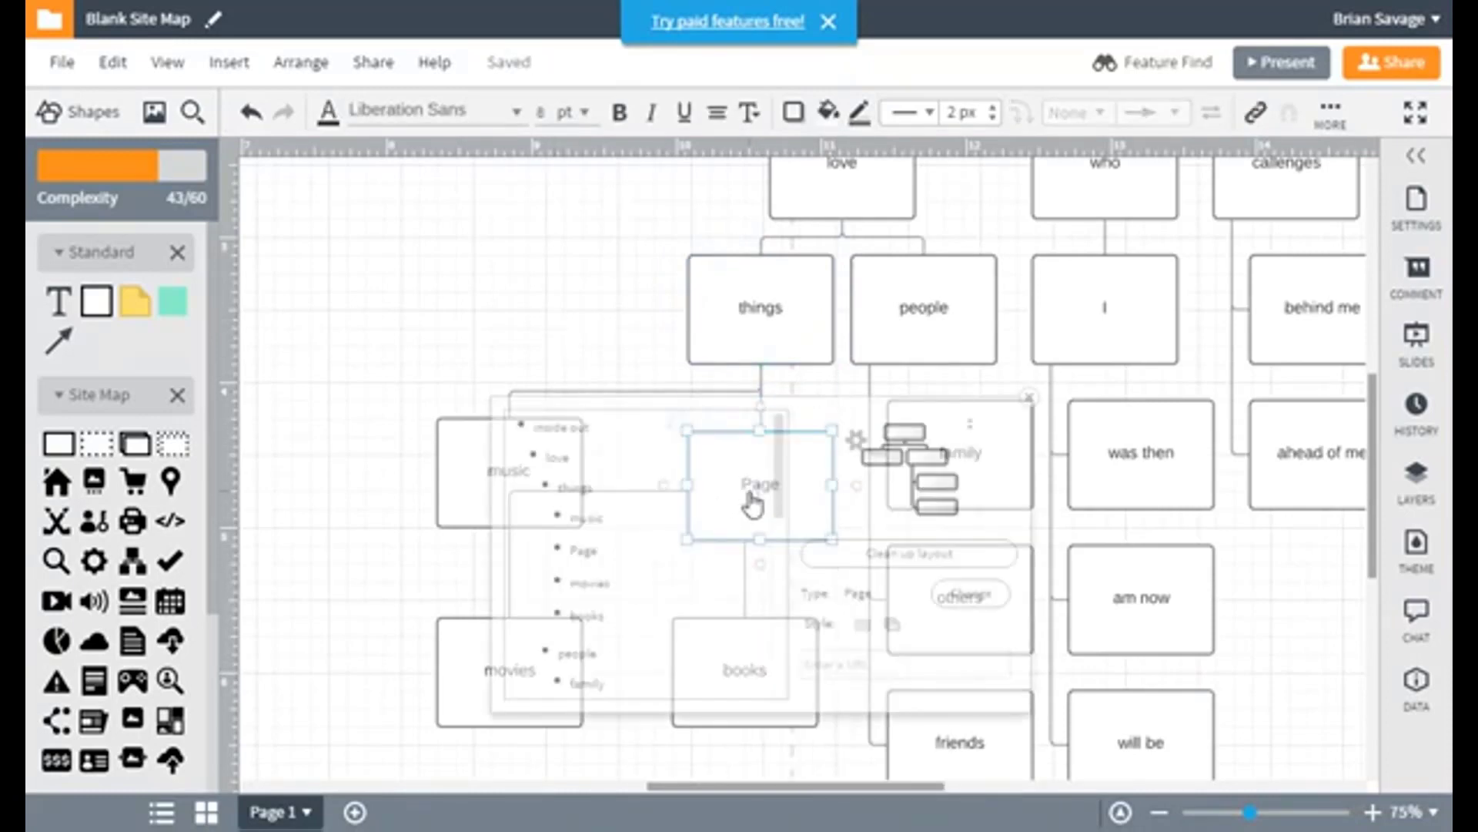
left_click(617, 314)
left_click(751, 491)
left_click_drag(717, 488, 779, 685)
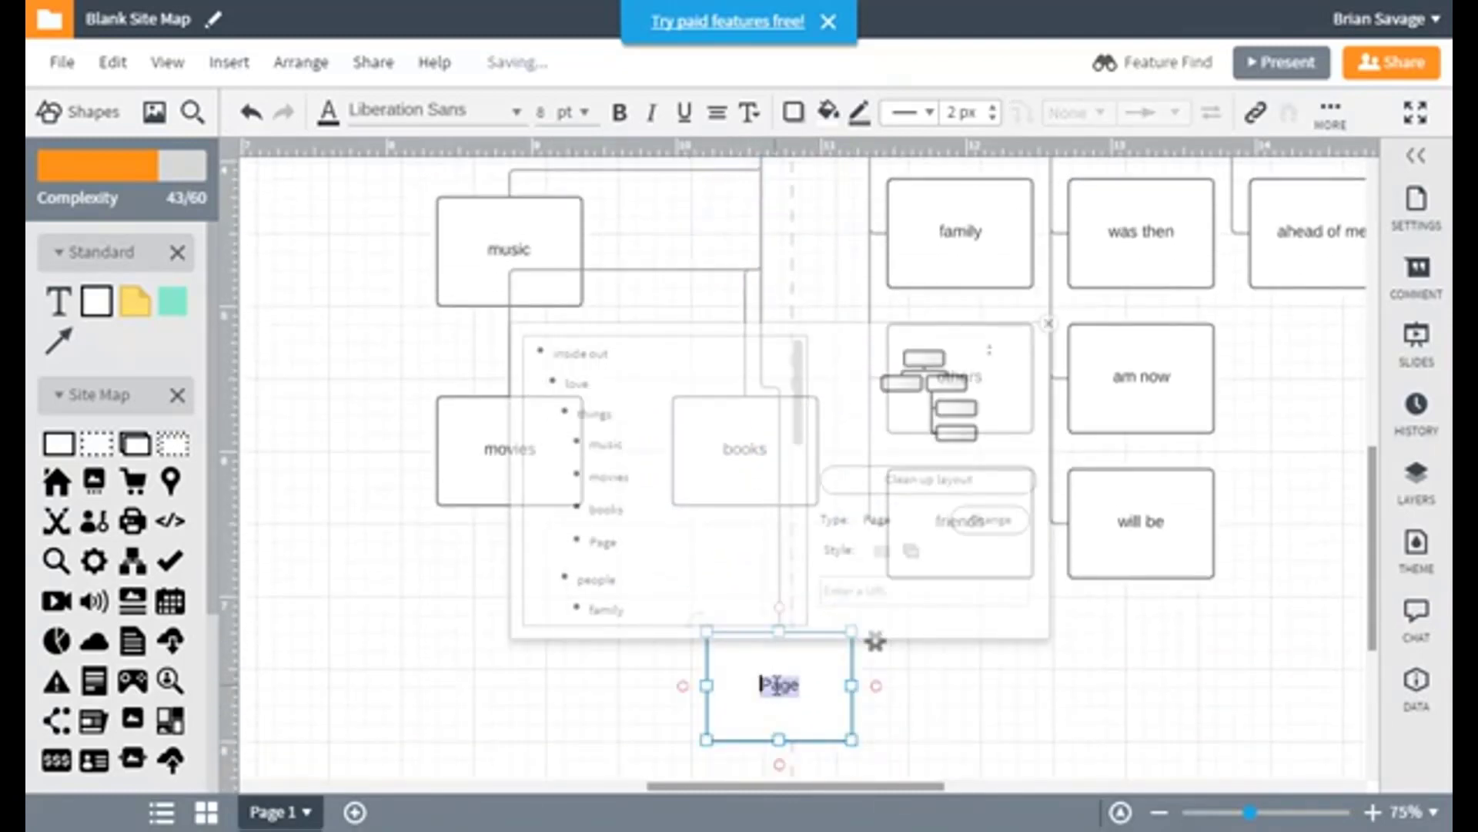
type("websites")
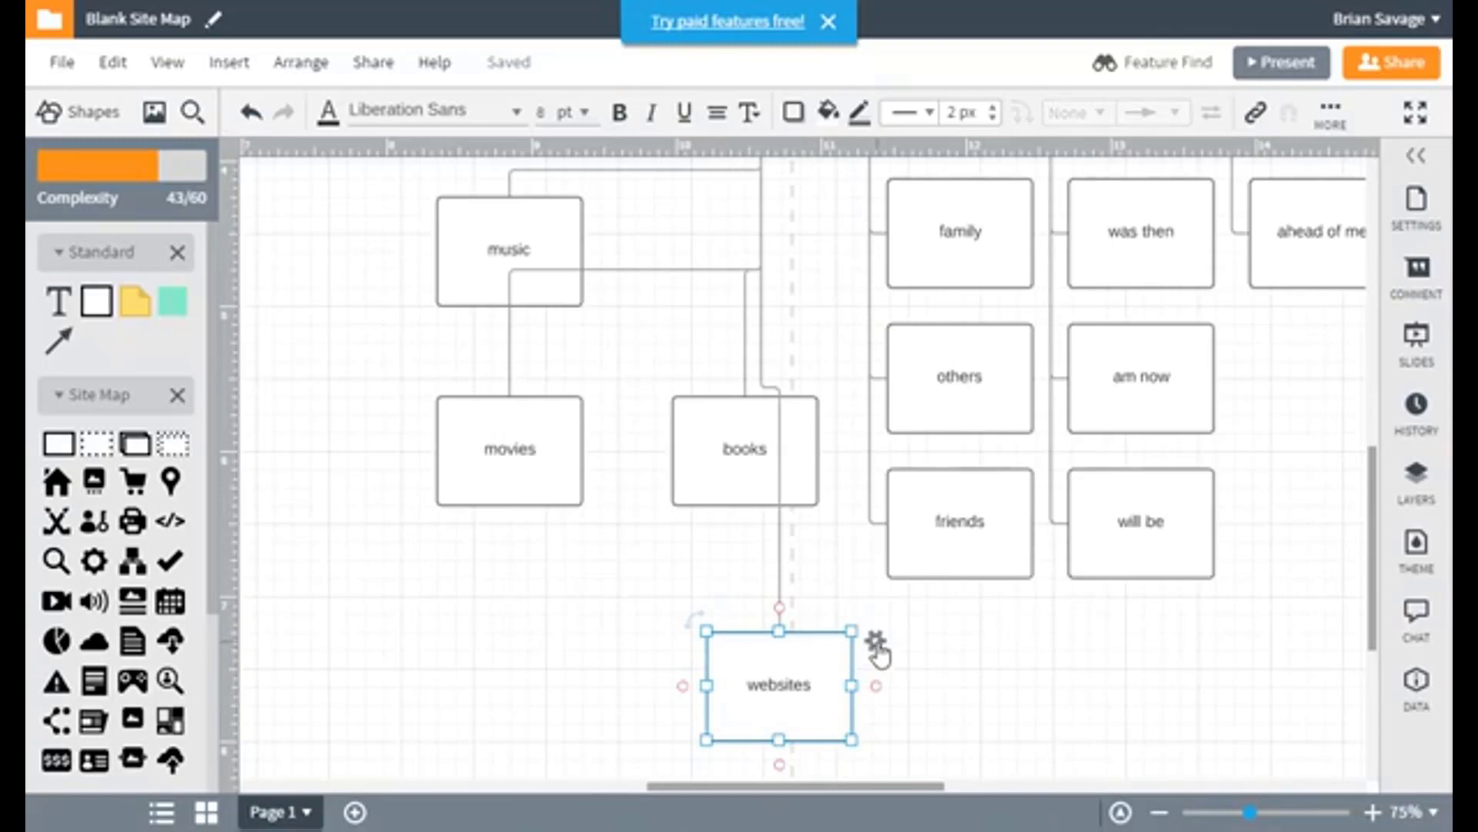
Run Clean up layout from the websites box and scroll around to review the aligned site map
left_click(876, 644)
left_click(930, 481)
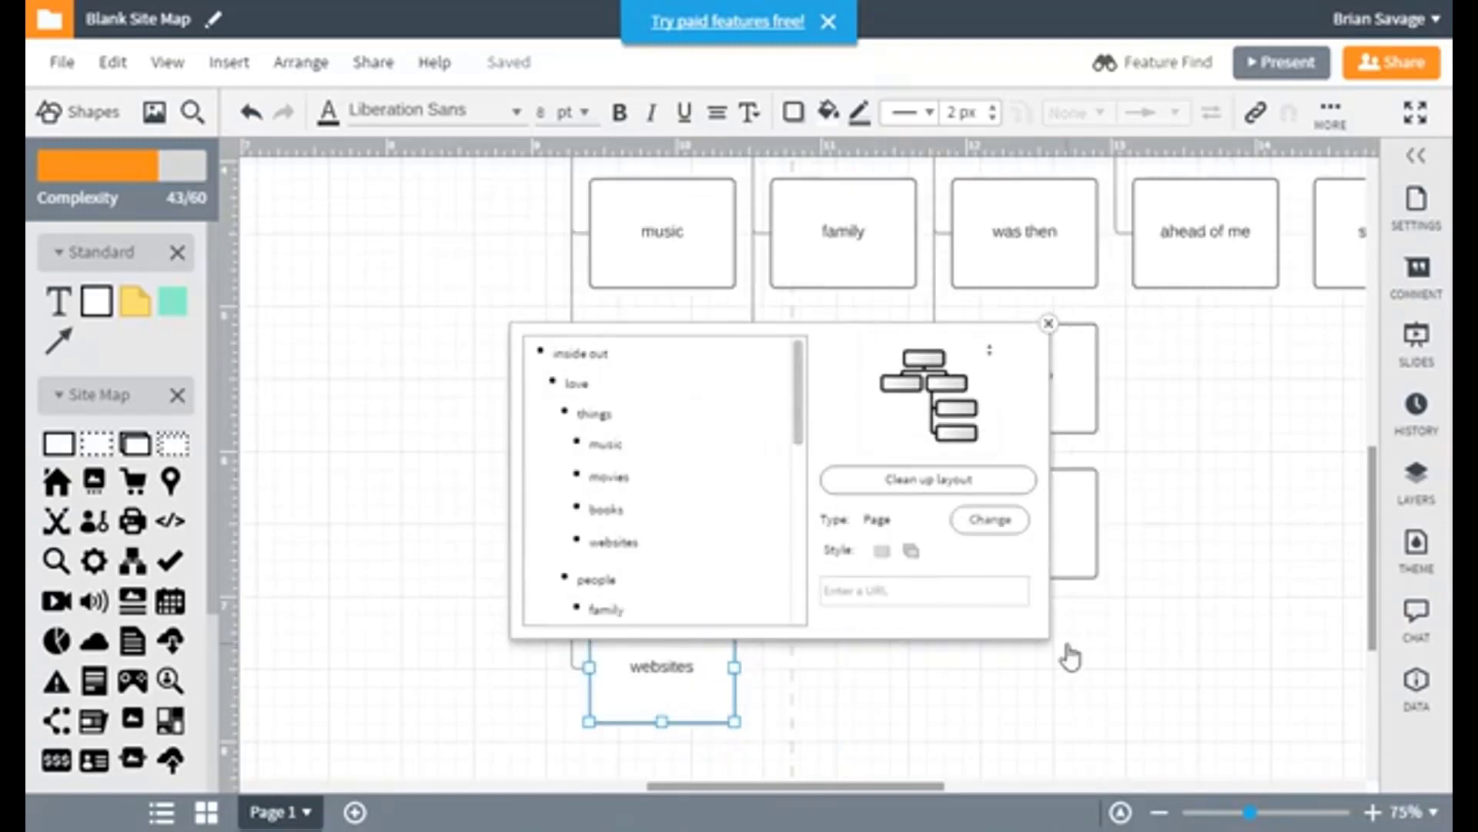
scroll(1130, 595, "up", 3)
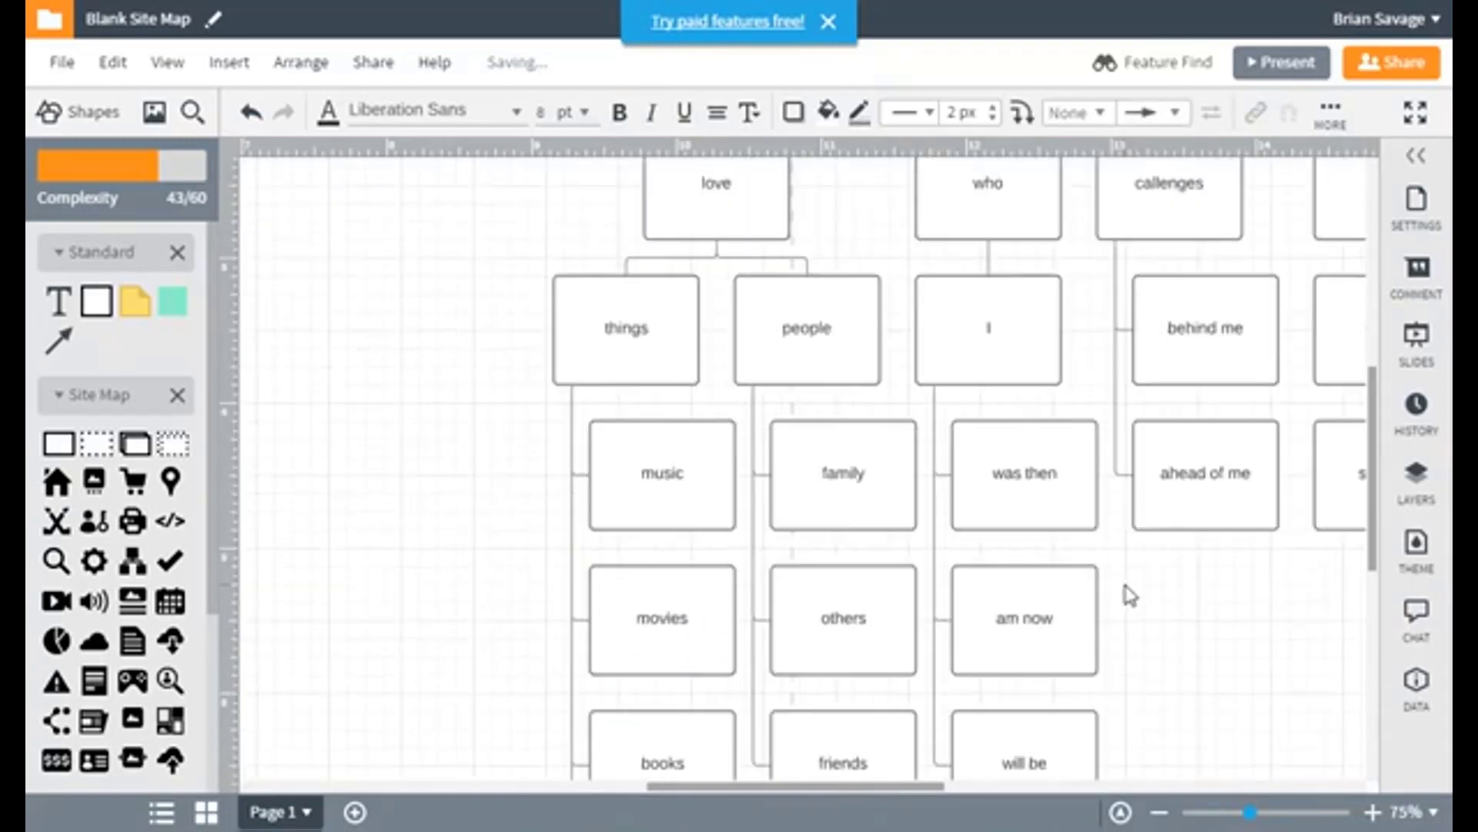
scroll(1129, 595, "up", 2)
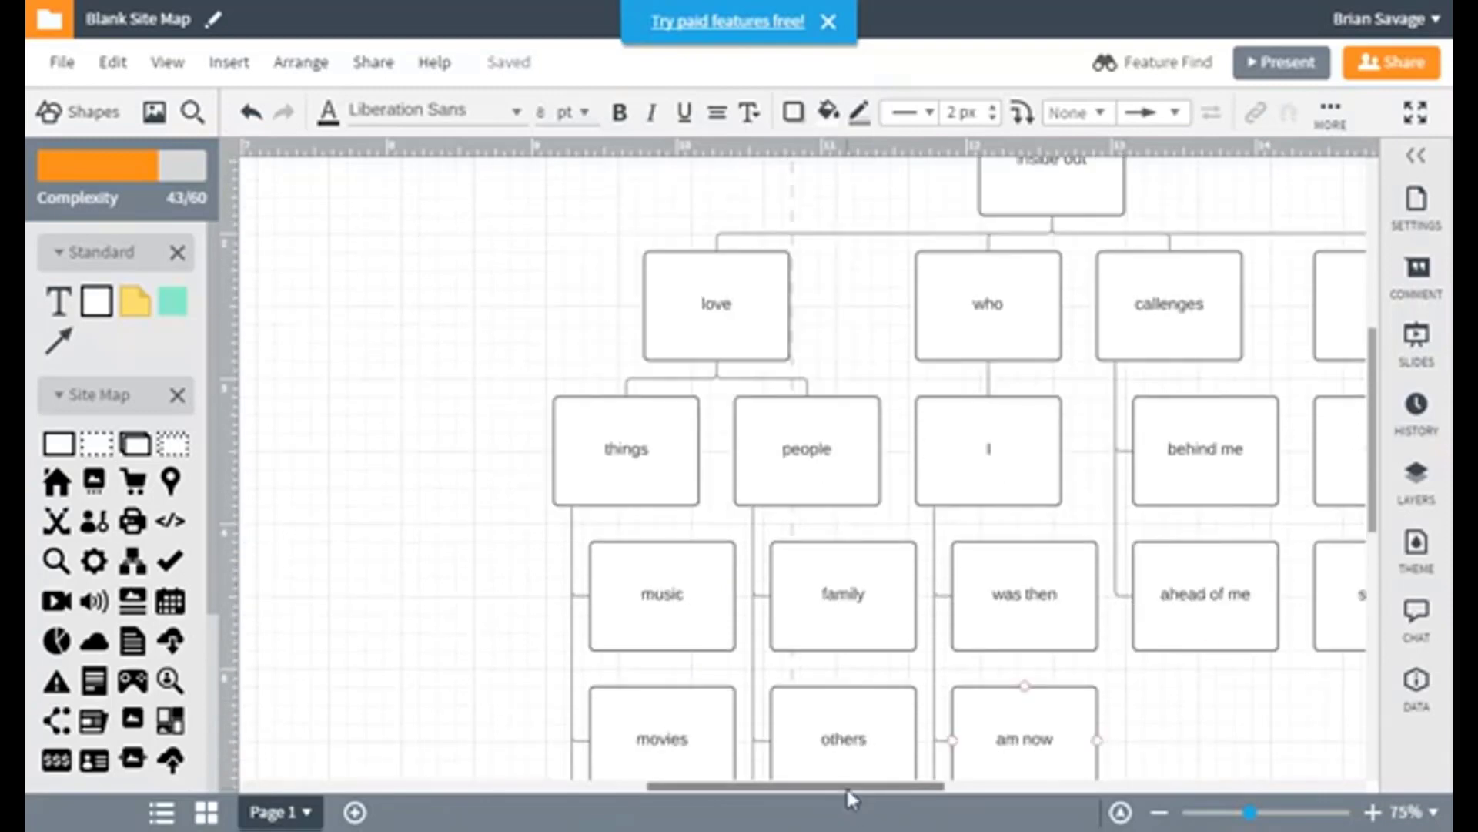
left_click_drag(848, 787, 897, 786)
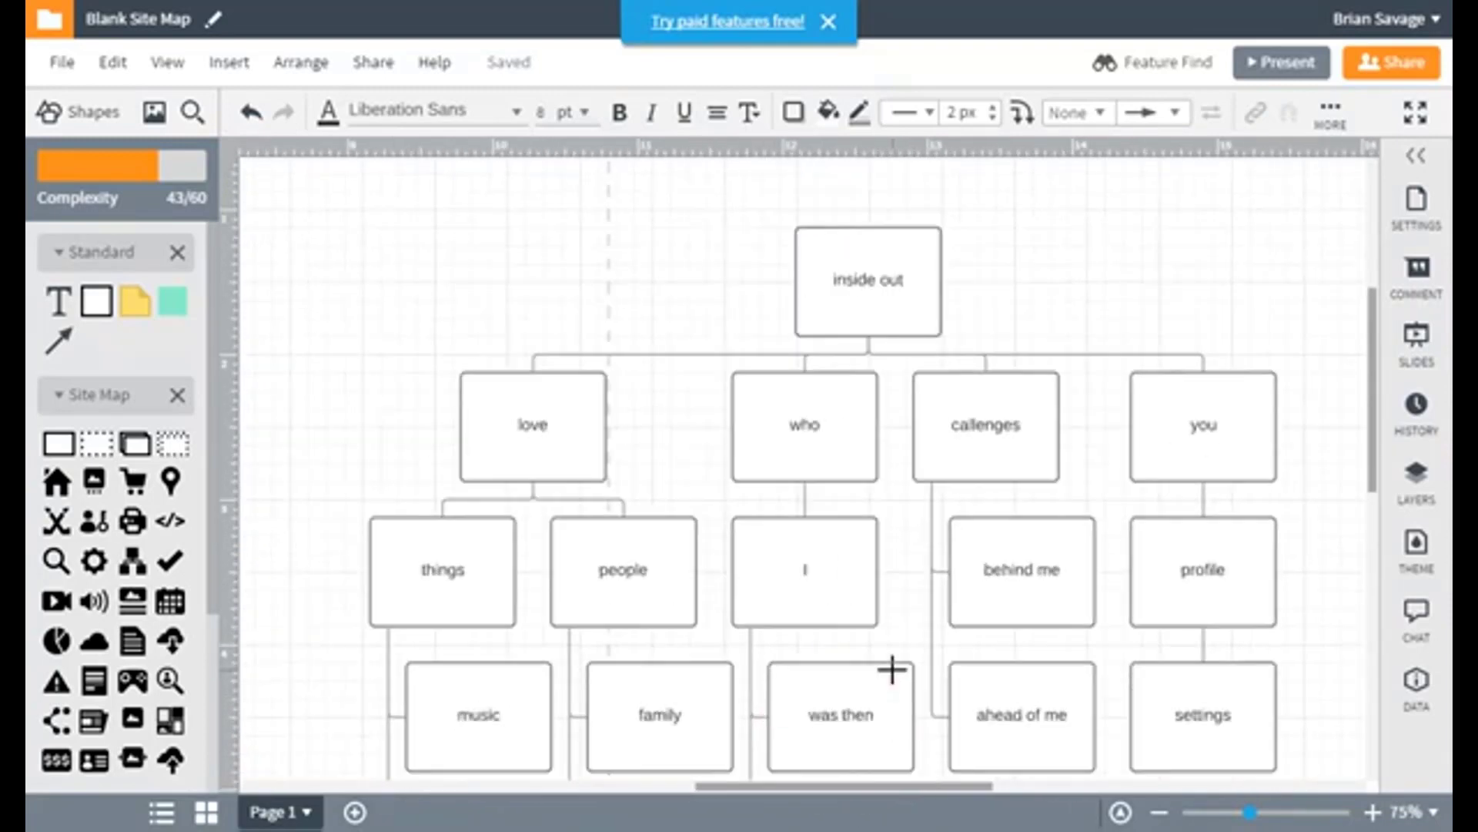
scroll(892, 669, "down", 8)
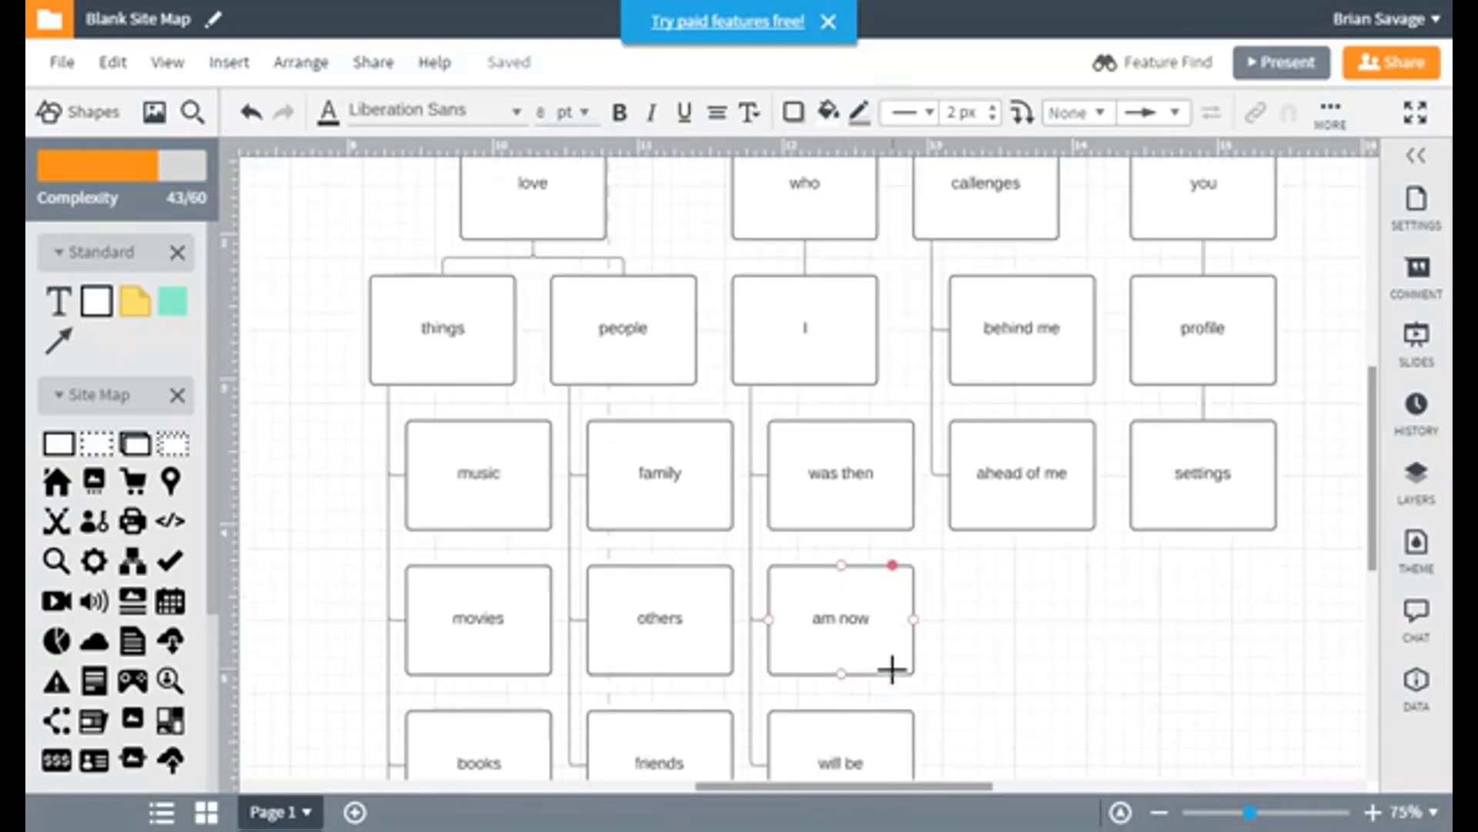
scroll(892, 668, "up", 6)
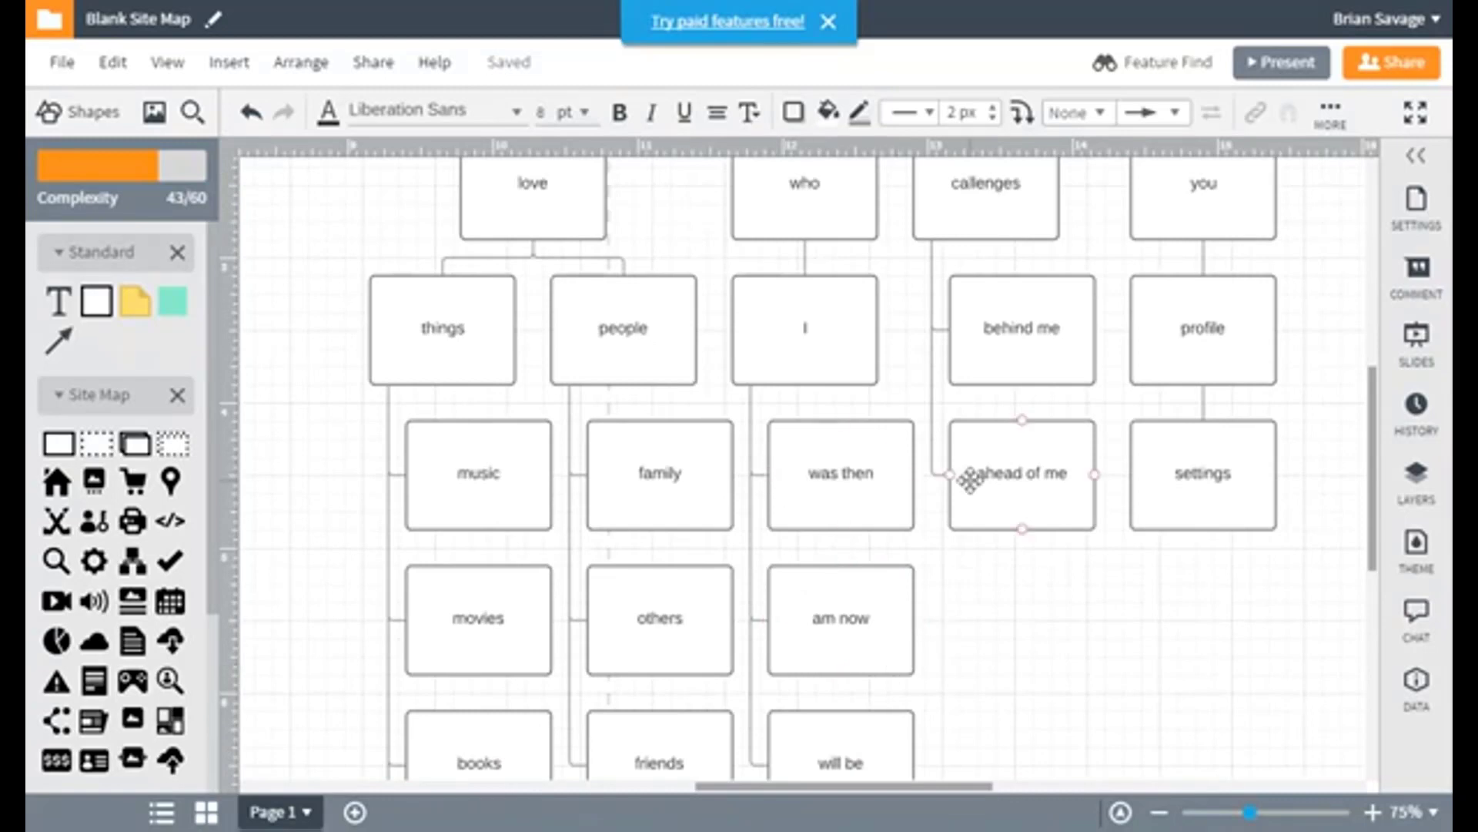
scroll(1039, 484, "up", 2)
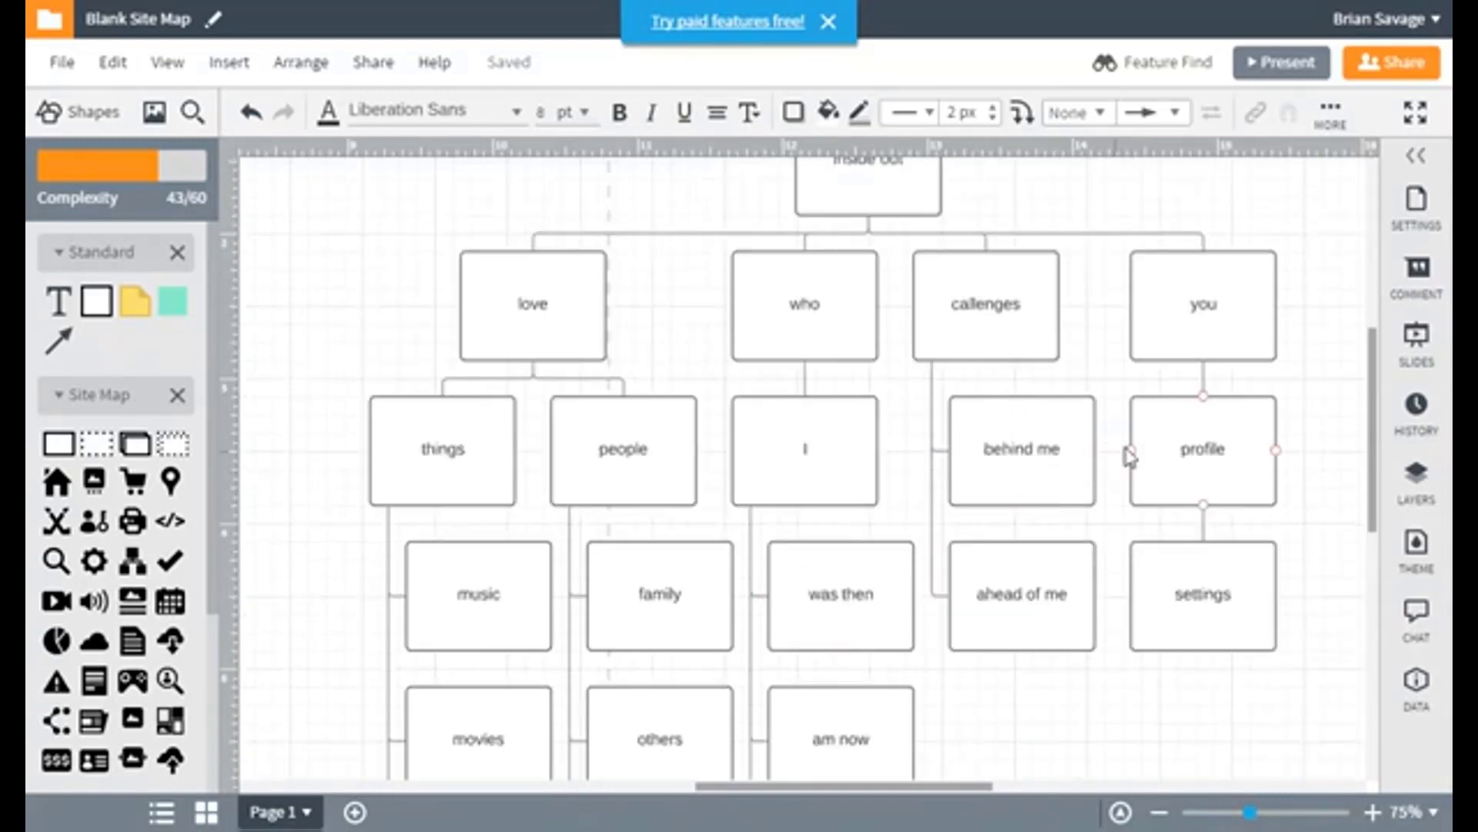
left_click(1167, 432)
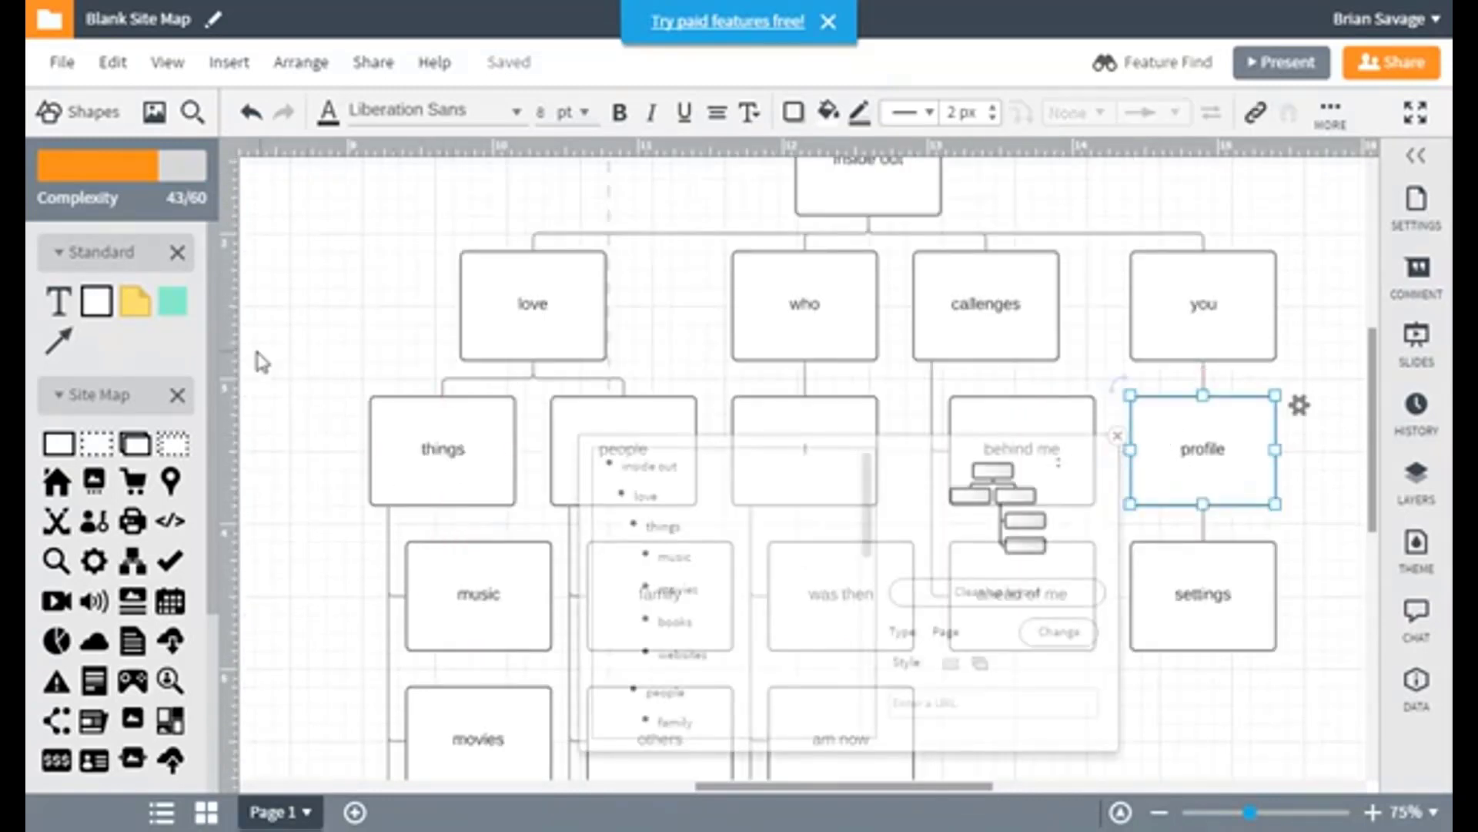
mouse_move(176, 312)
left_click(292, 345)
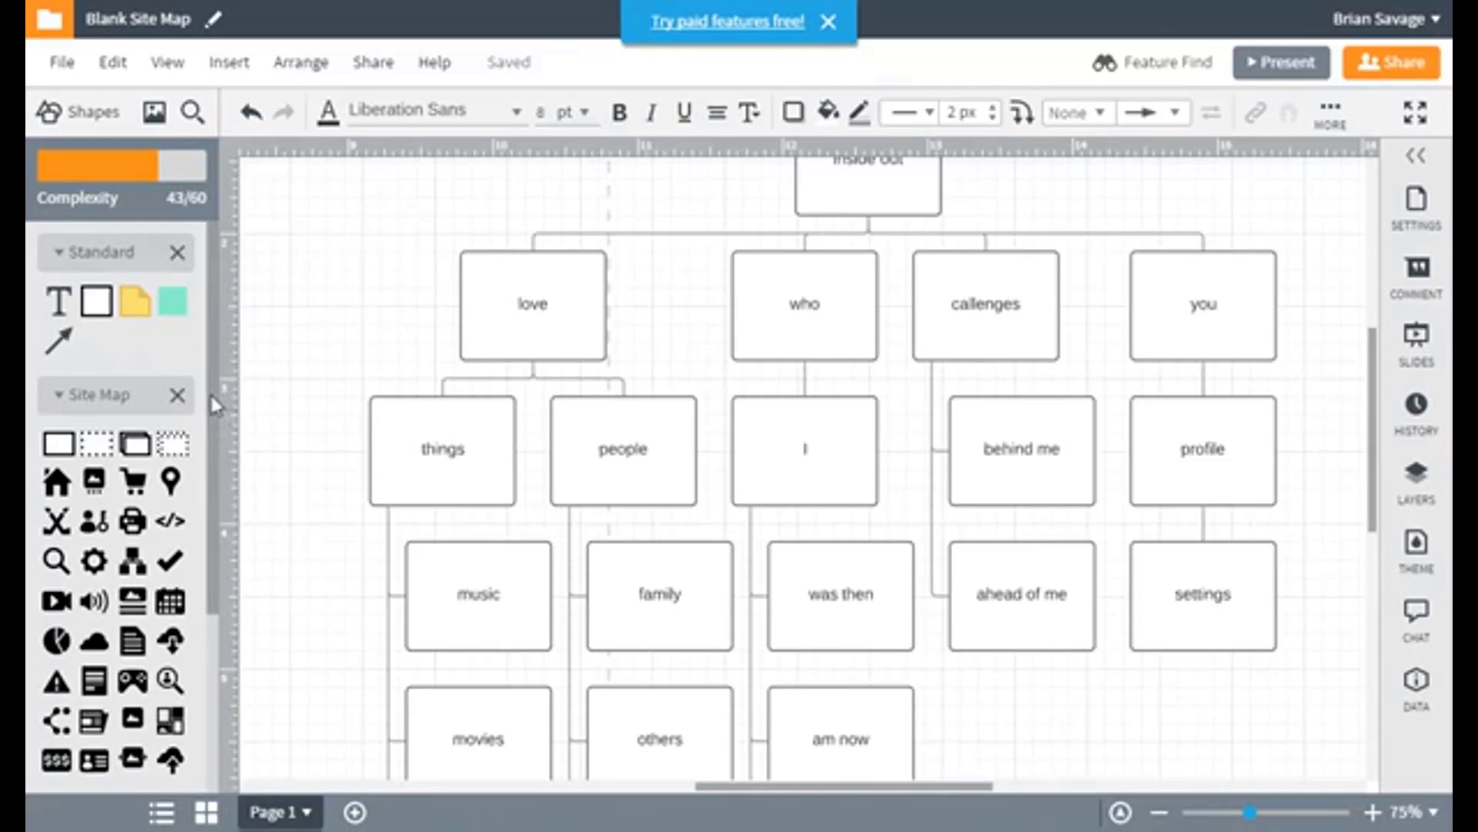
scroll(185, 344, "down", 3)
mouse_move(183, 348)
scroll(185, 350, "up", 3)
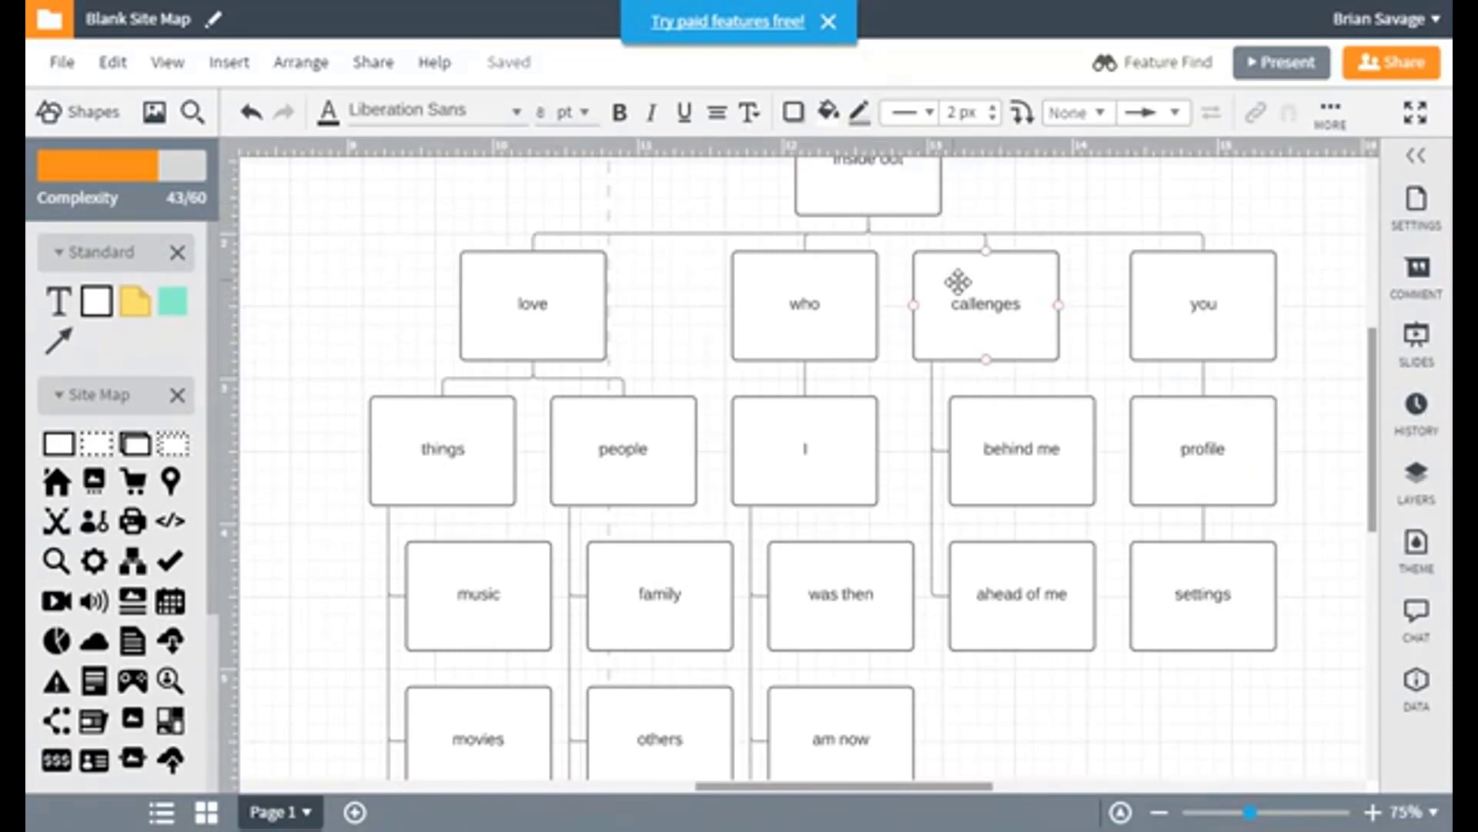
Fill the profile page box with a salmon-orange colour
scroll(958, 281, "up", 2)
left_click(1190, 436)
left_click(1203, 548)
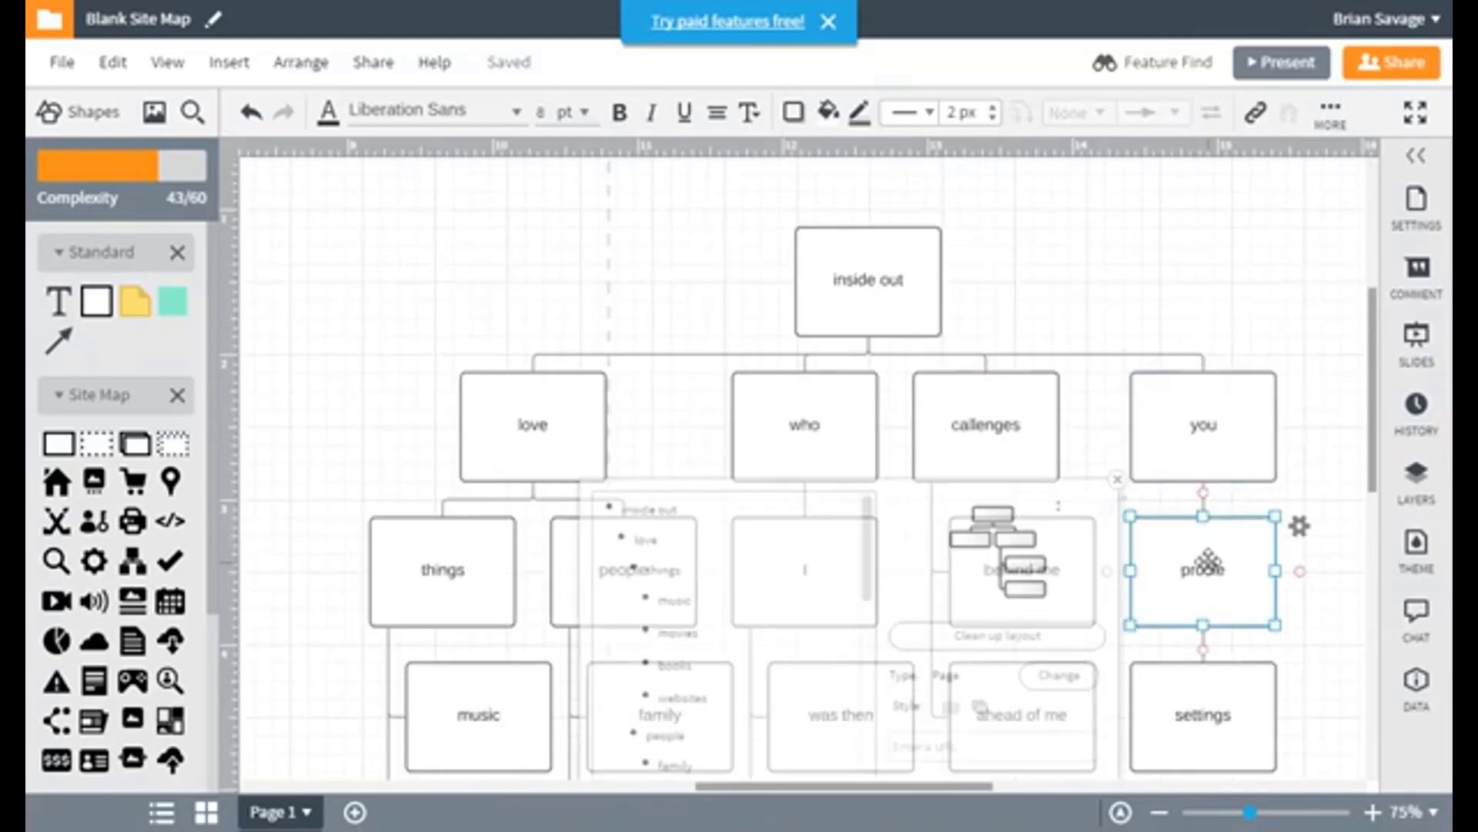
left_click(831, 113)
left_click(765, 299)
left_click(759, 276)
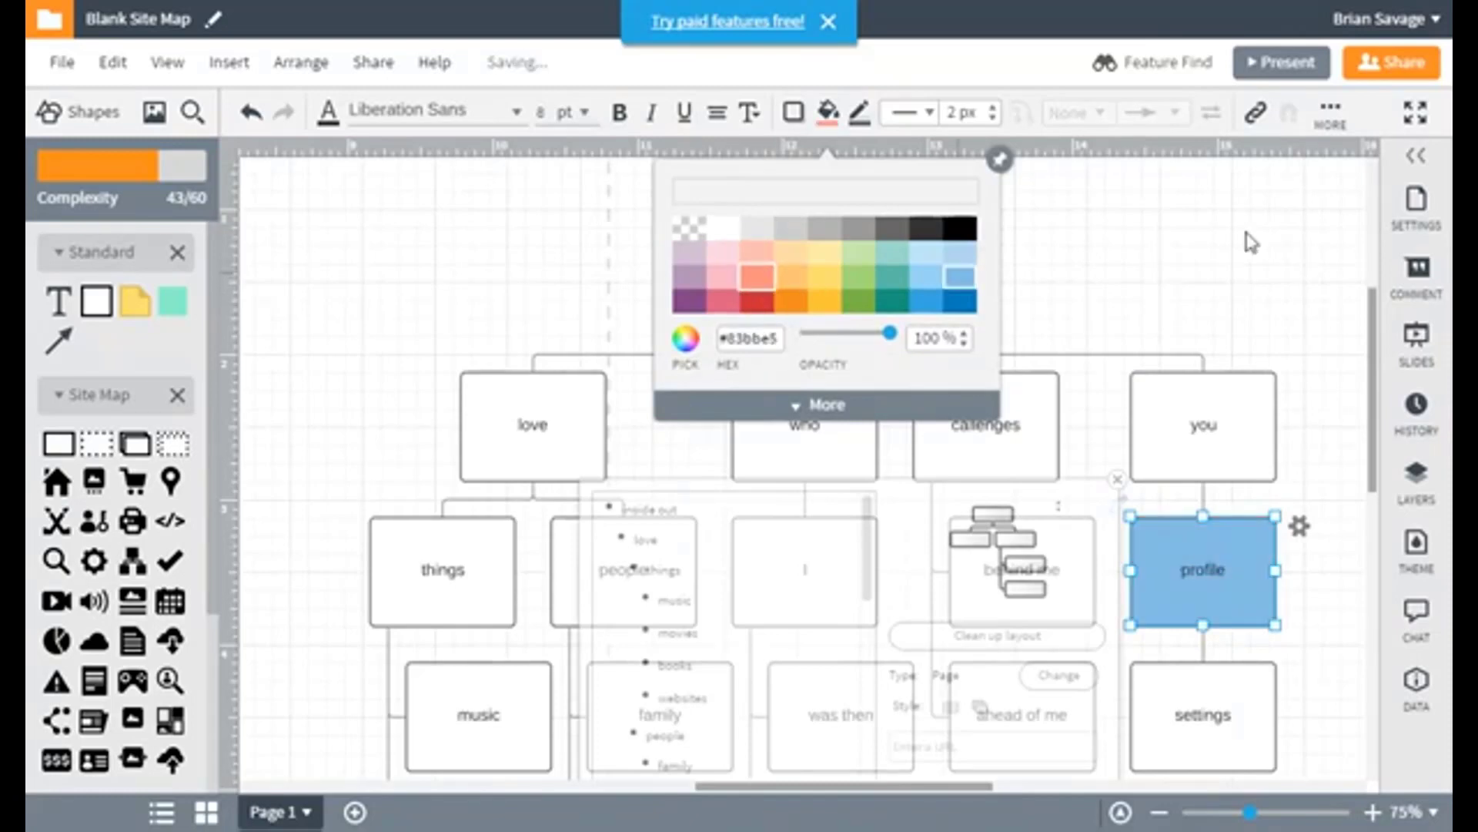
left_click(1278, 238)
Reselect profile, attempt to add a login page shape, then deselect and review the map
left_click(1226, 588)
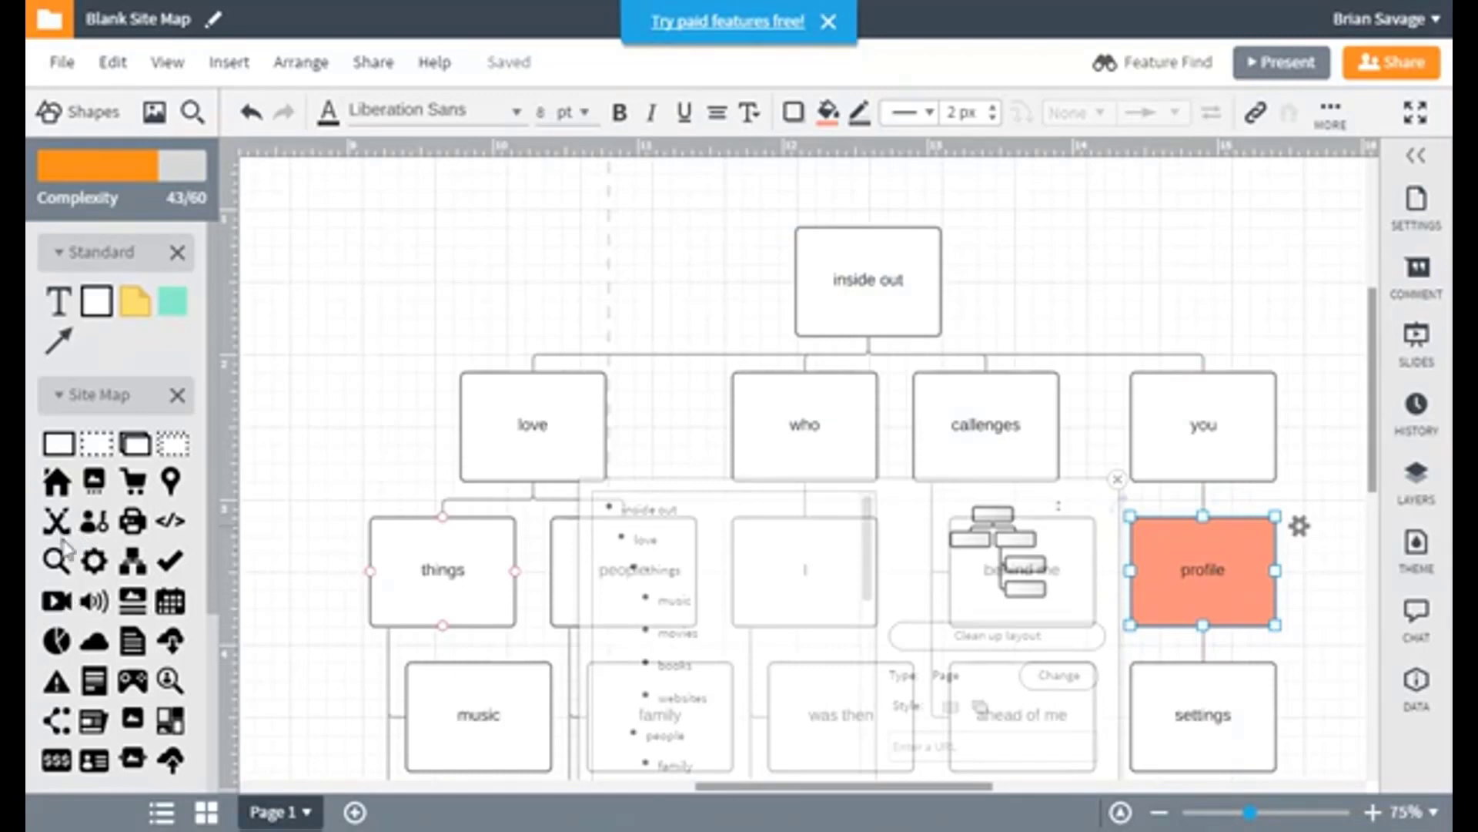
mouse_move(96, 534)
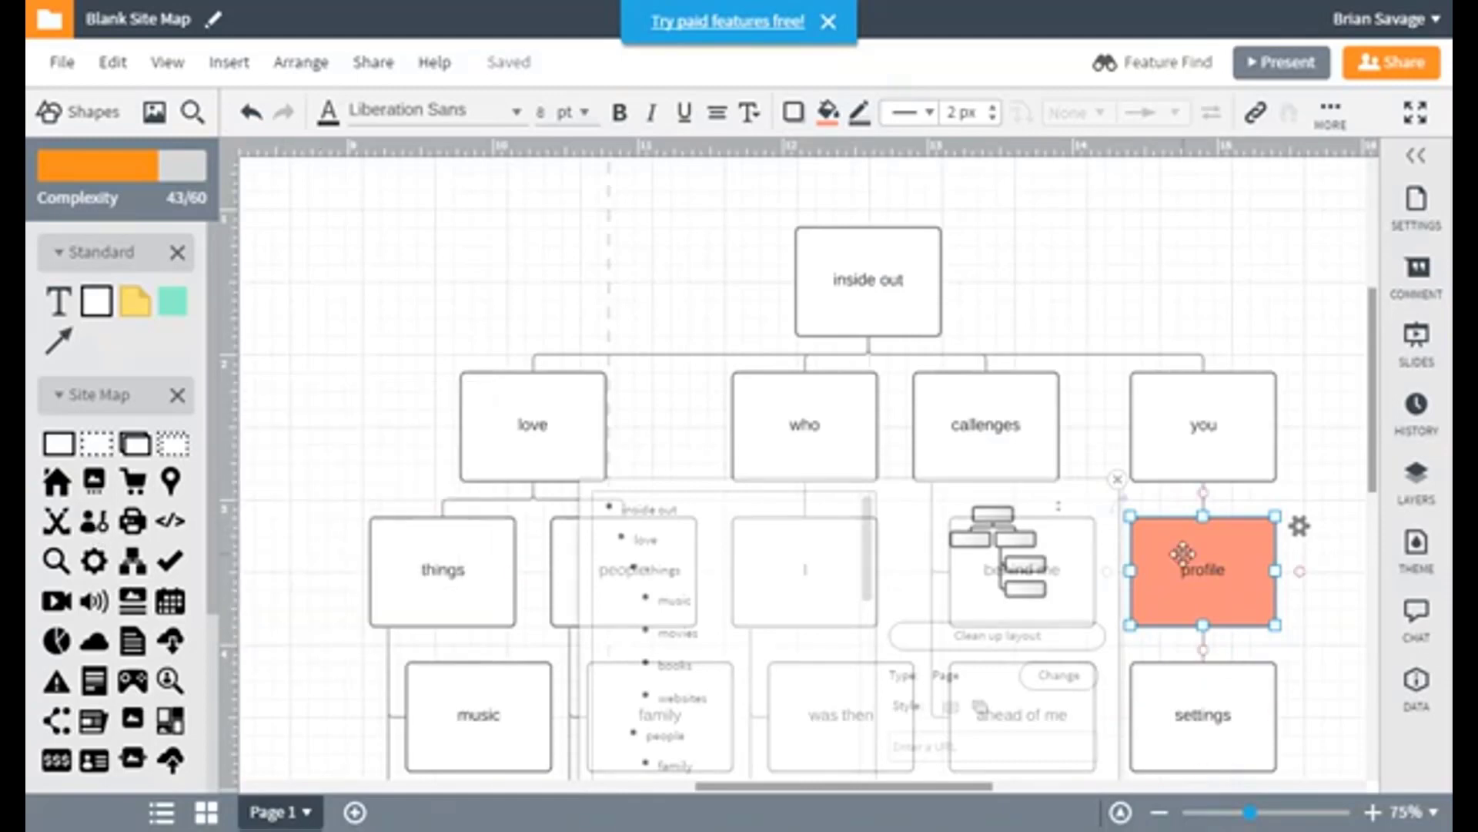
left_click(92, 531)
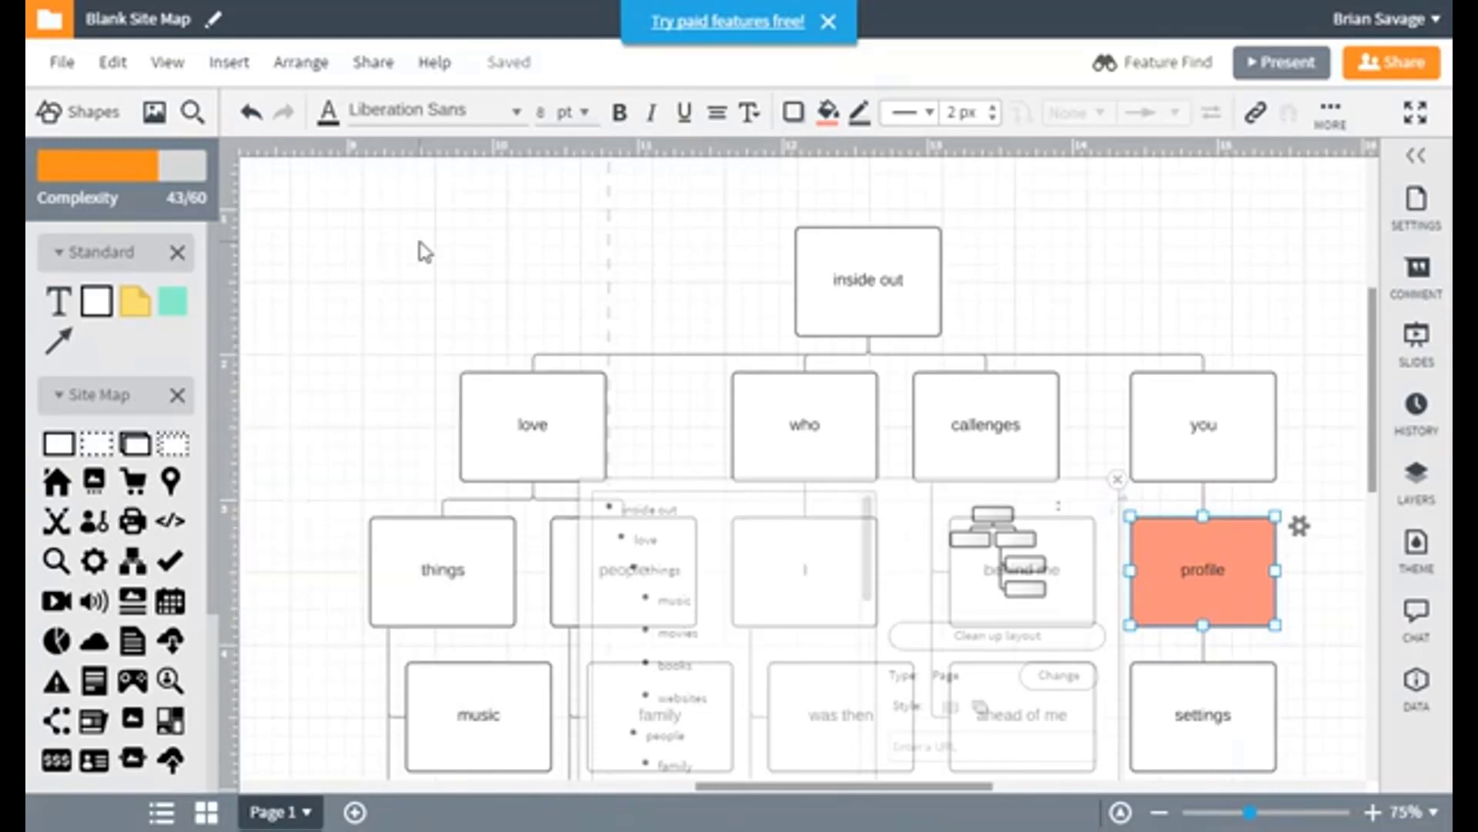
left_click(378, 478)
scroll(1255, 399, "down", 6)
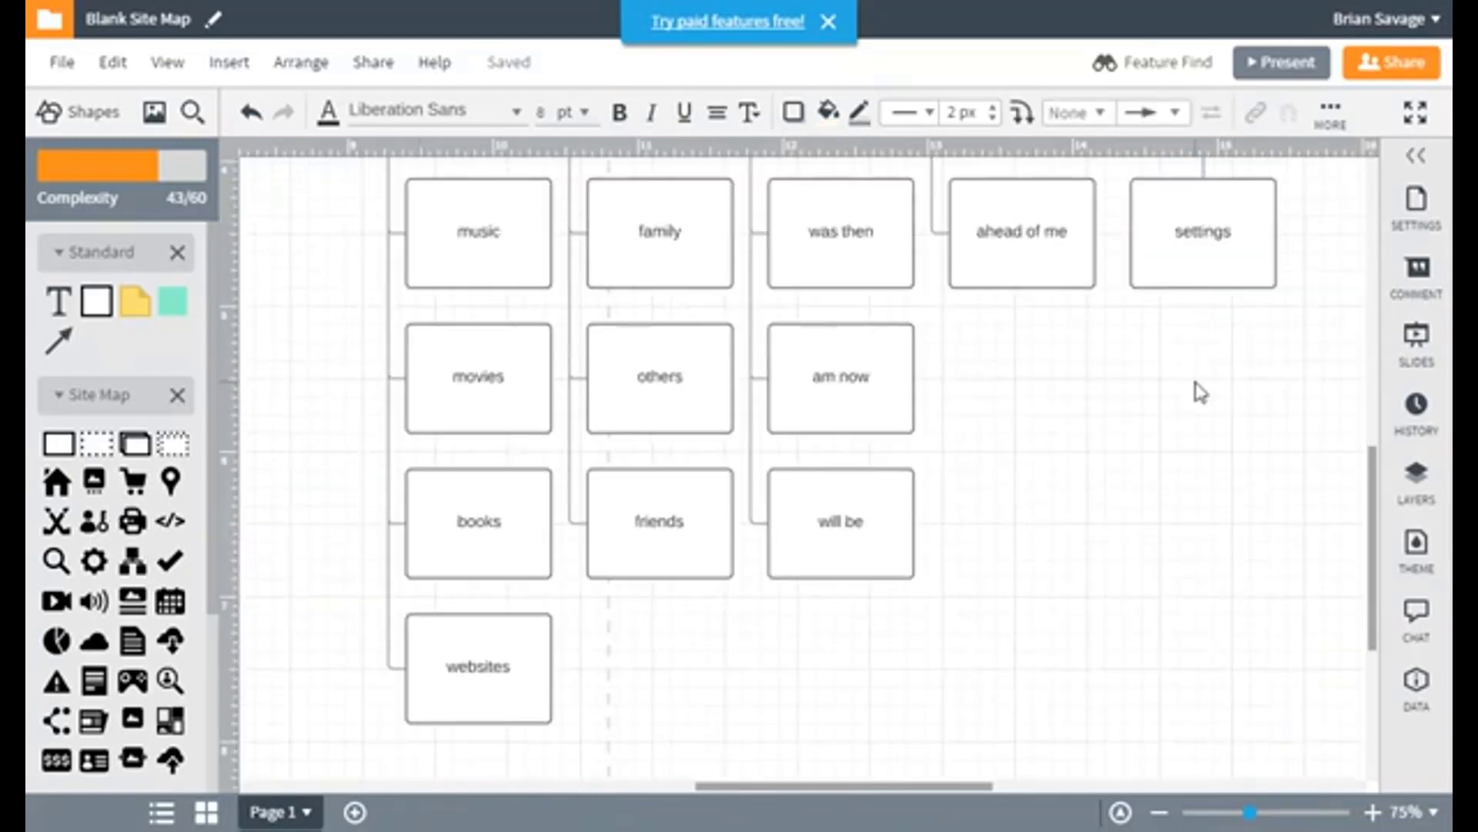
scroll(1197, 389, "up", 6)
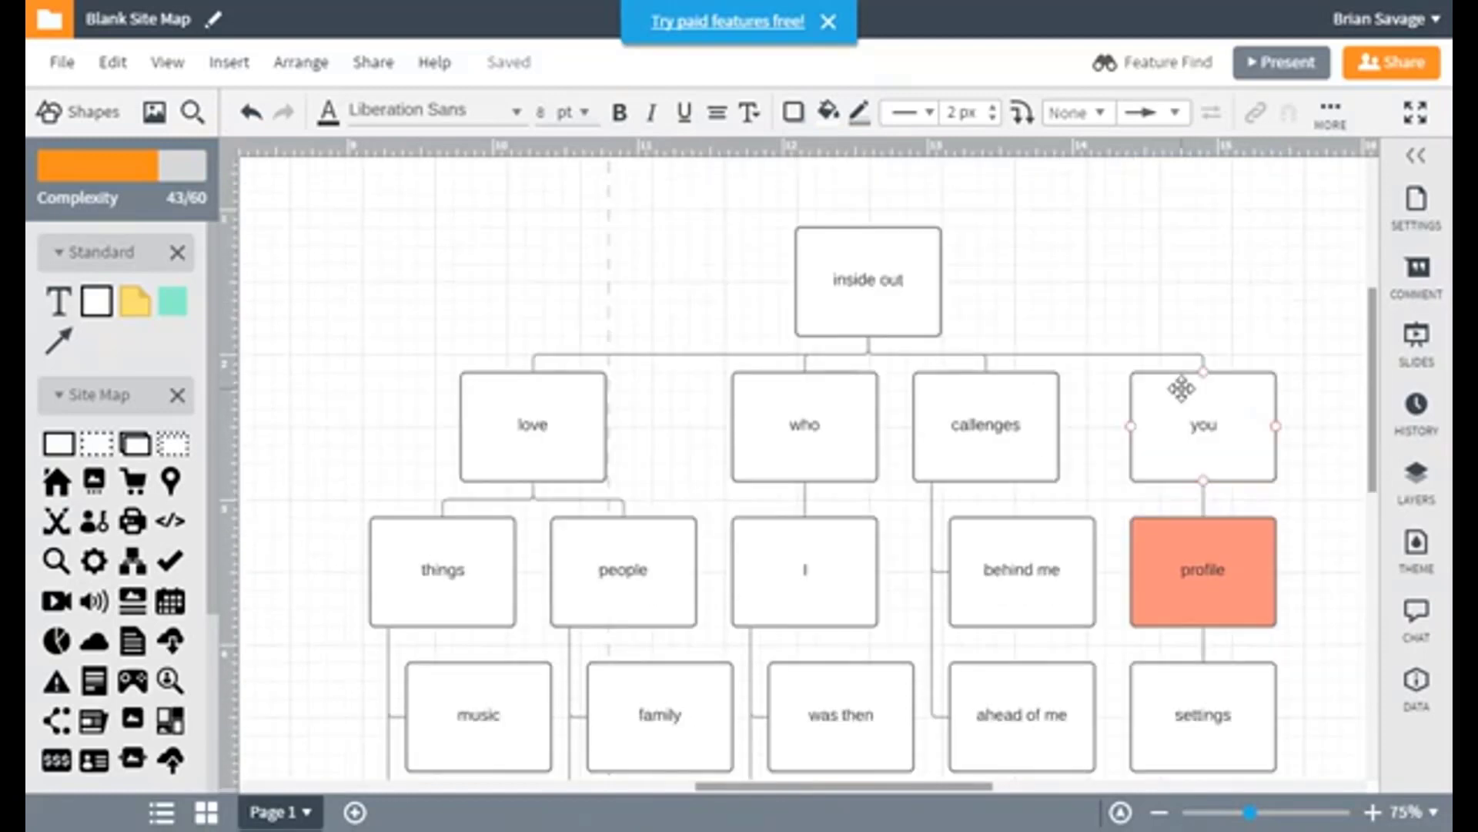
scroll(1186, 369, "down", 7)
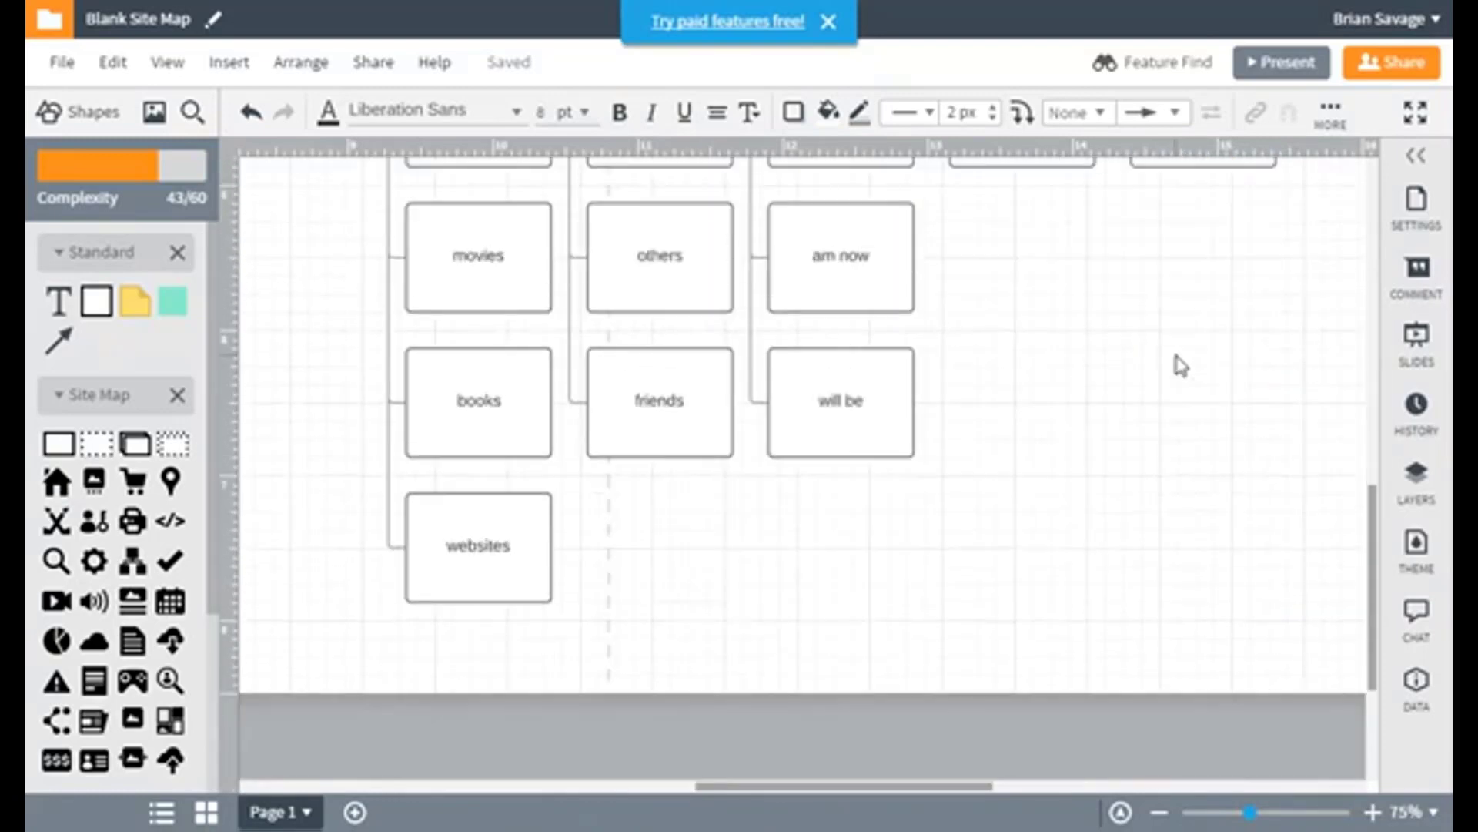
scroll(1178, 360, "up", 6)
scroll(1182, 354, "up", 4)
scroll(1185, 353, "down", 1)
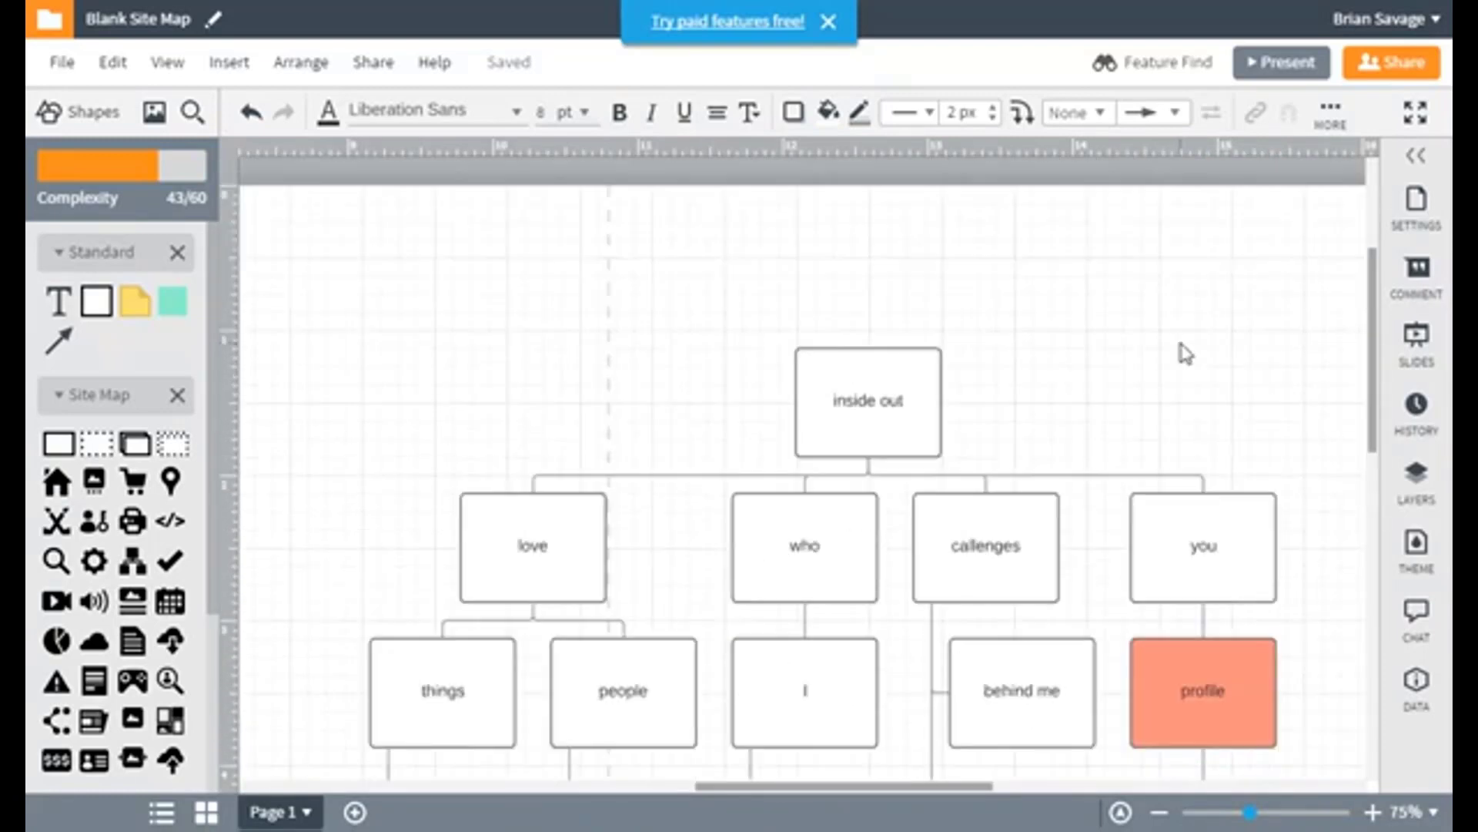
scroll(1206, 214, "down", 1)
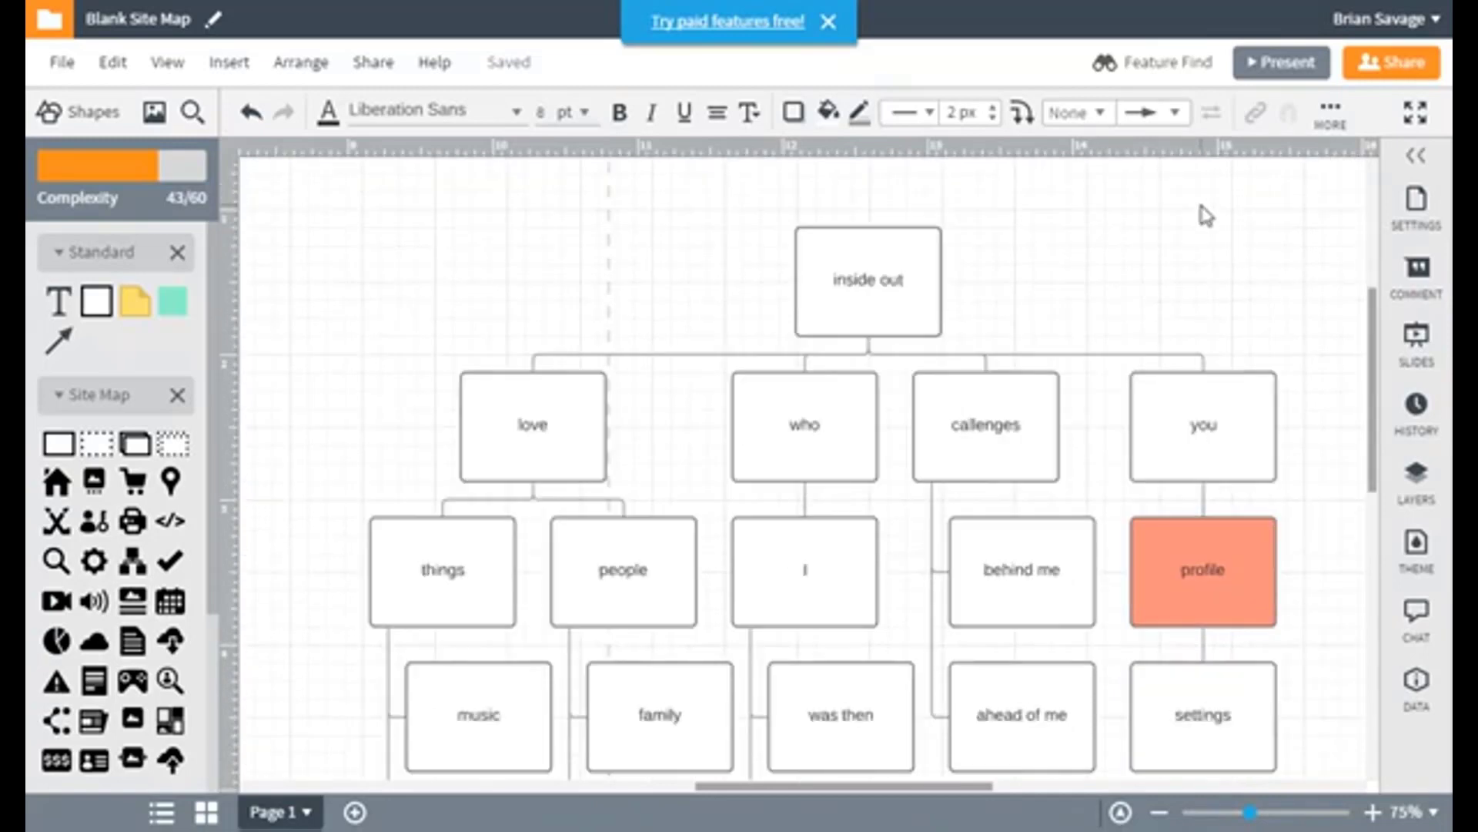
Save the document as 'inside out sitemap' plus the author's name and enable a shareable link
left_click(1390, 77)
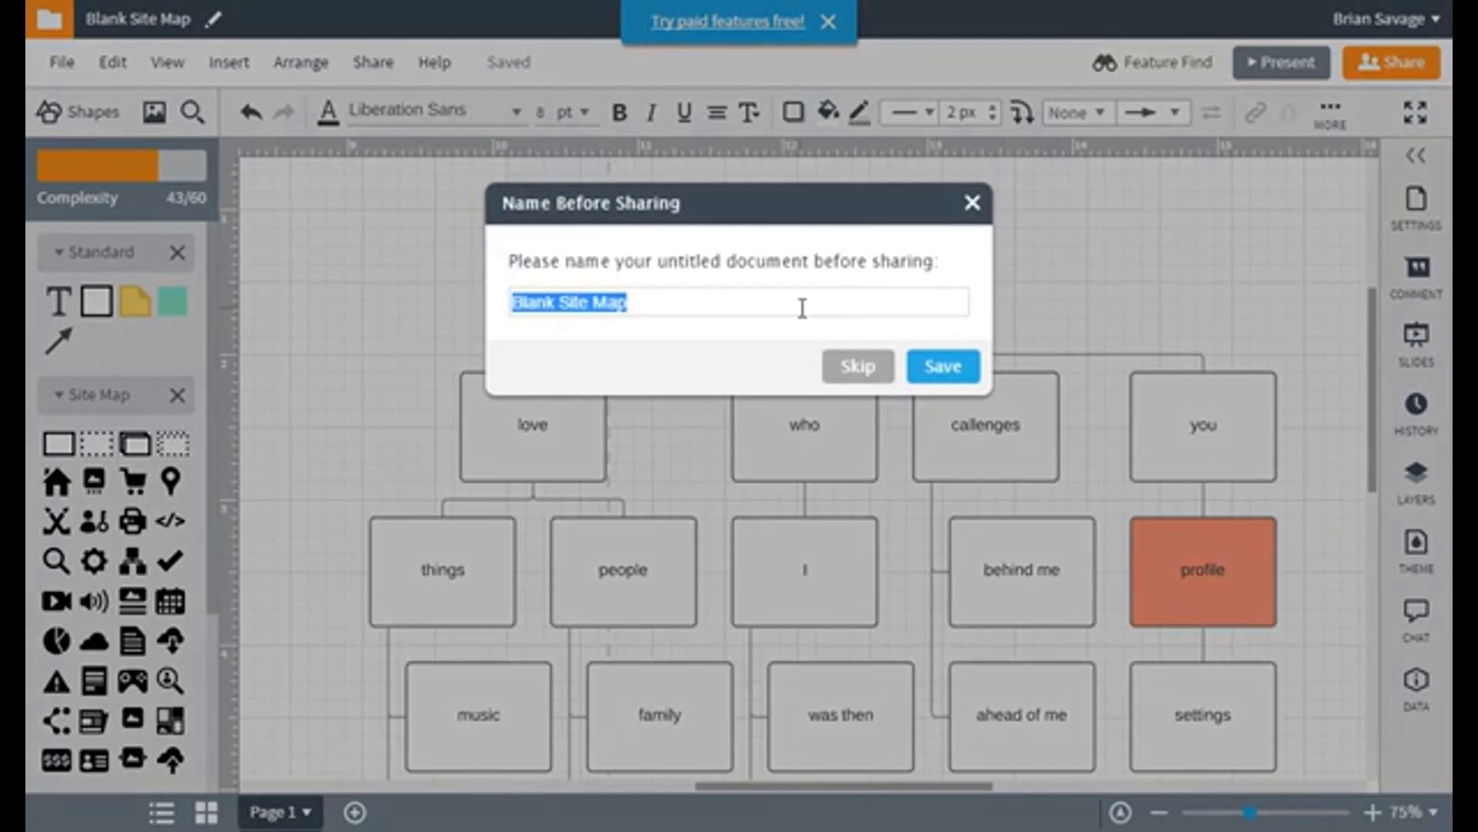
type("inside")
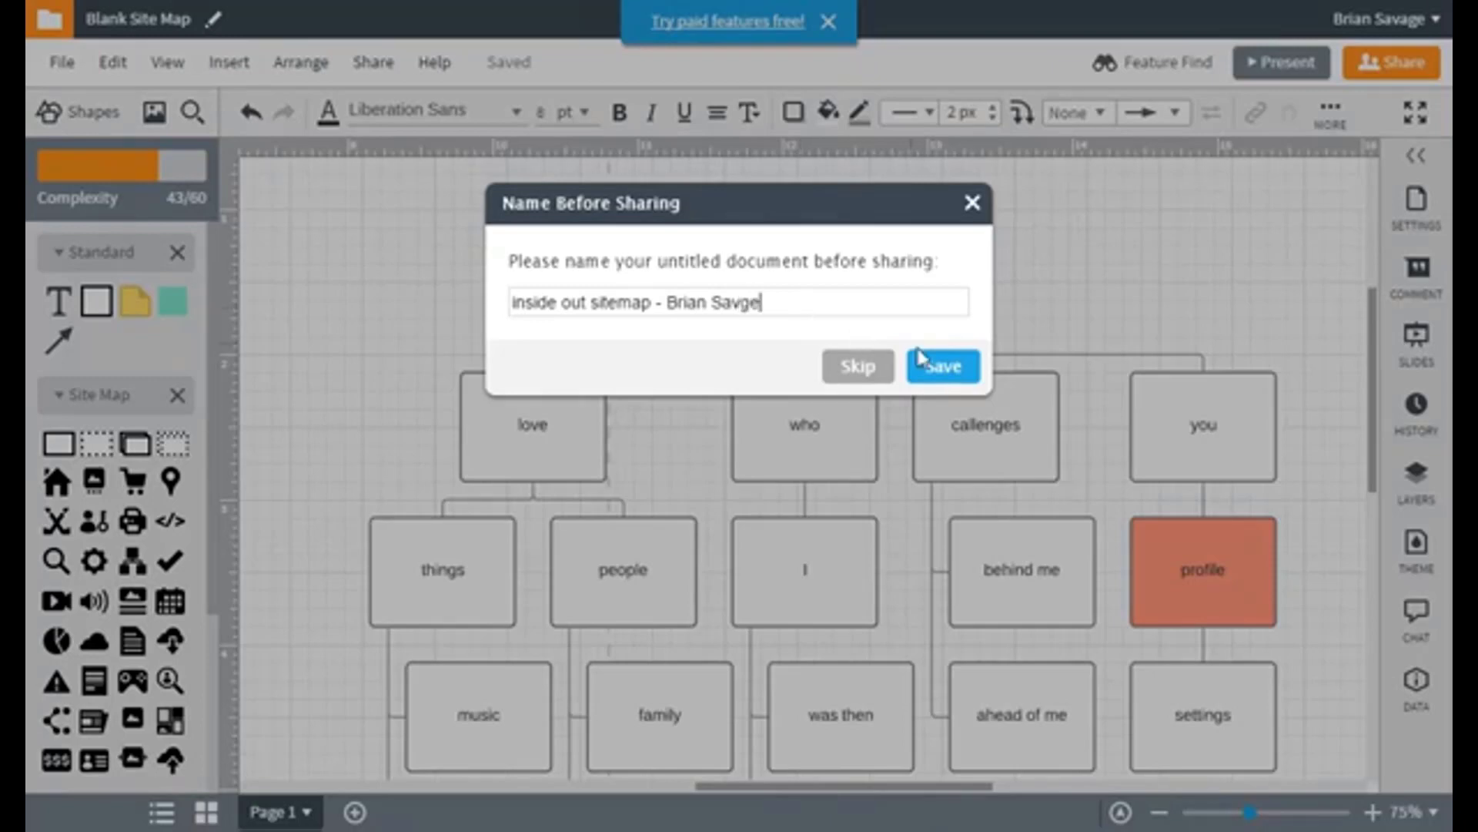
left_click(935, 377)
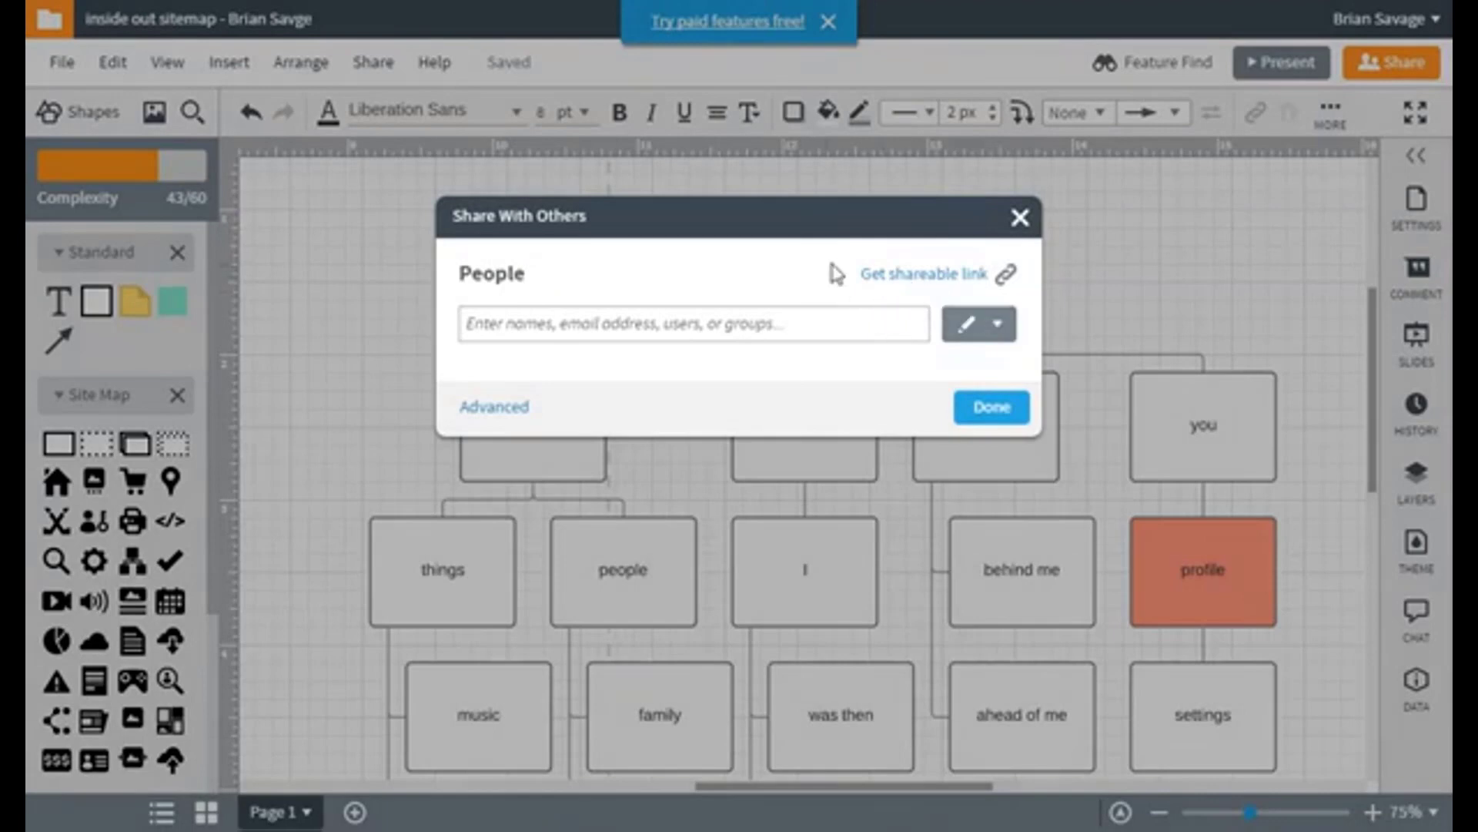
left_click(918, 275)
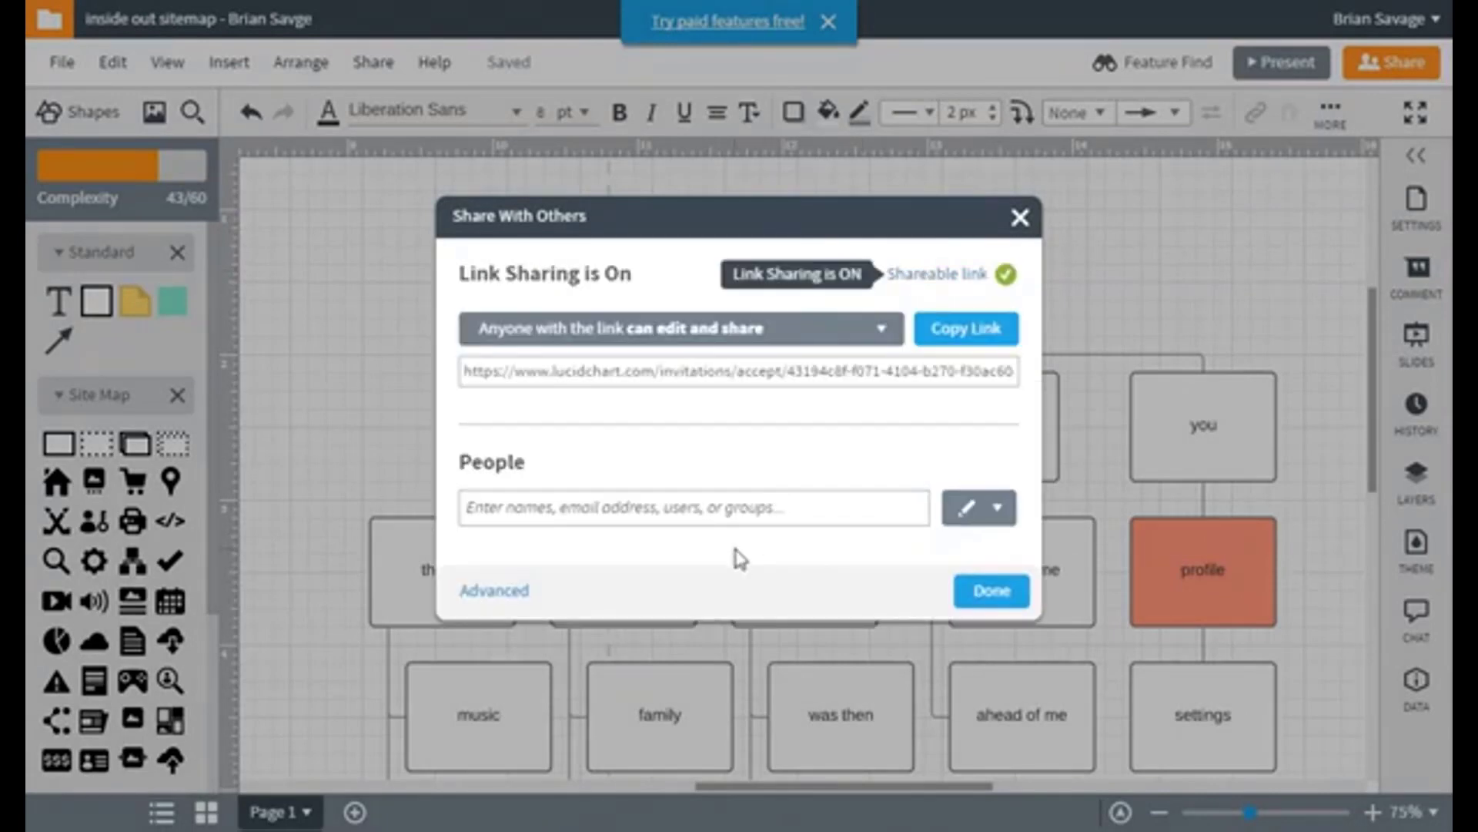
left_click(691, 375)
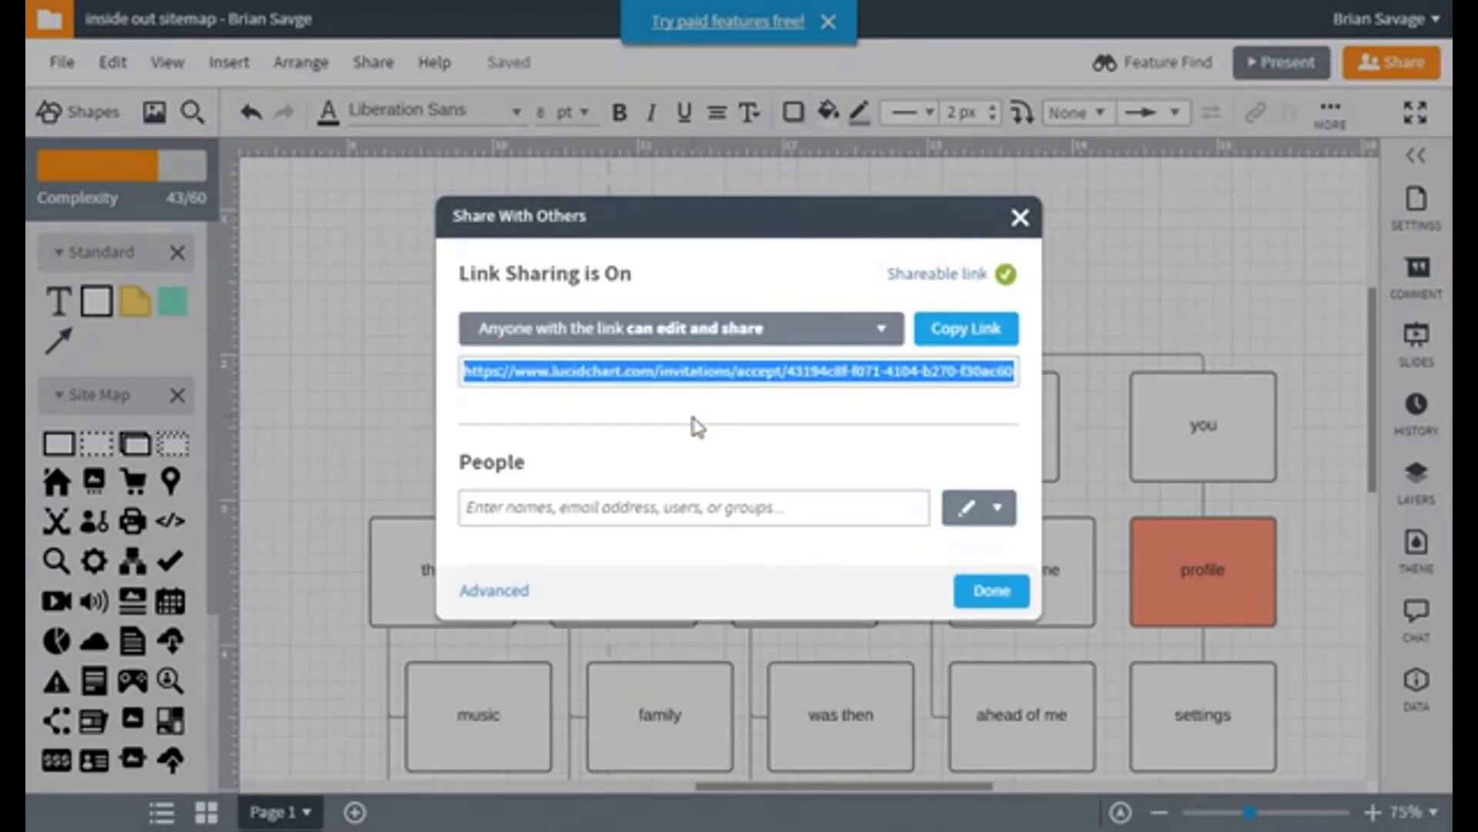